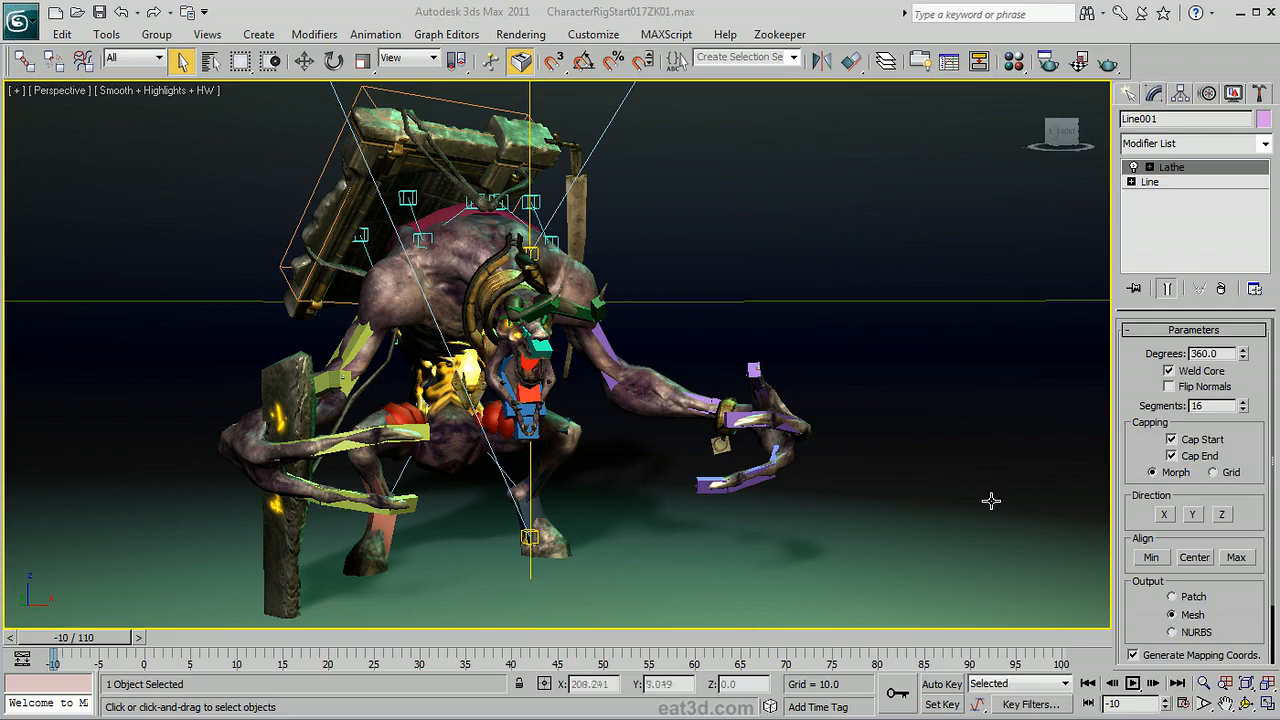
# Open the Zookeeper scene manager and select a run of objects starting at EOS_Rope, ending with only Spot001.Target selected.
pyautogui.click(781, 38)
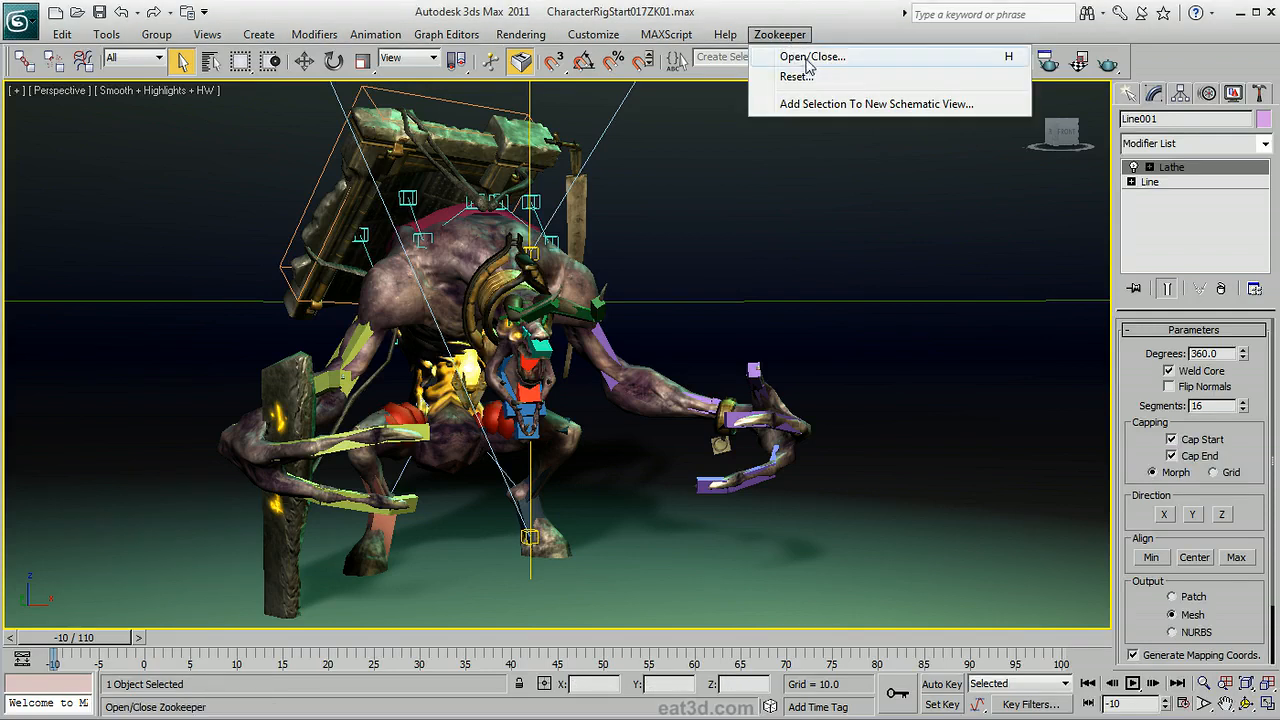
pyautogui.click(815, 30)
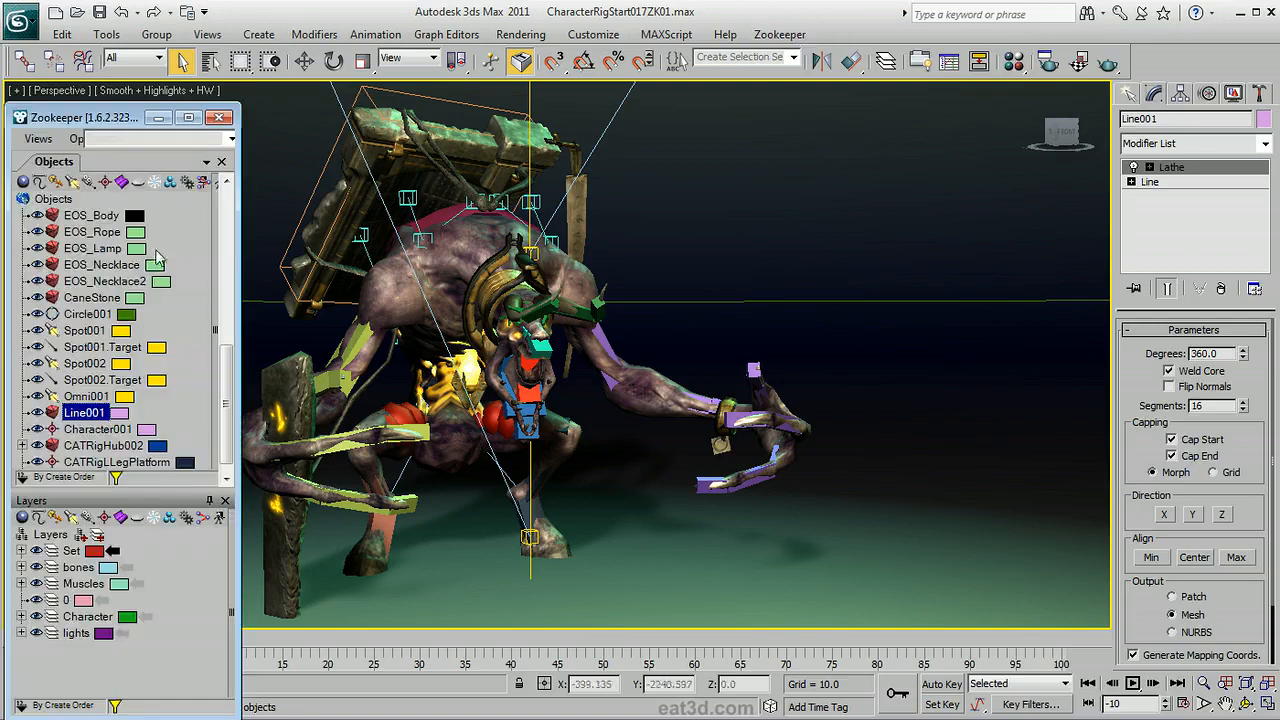
pyautogui.moveTo(91, 234); pyautogui.dragTo(88, 350)
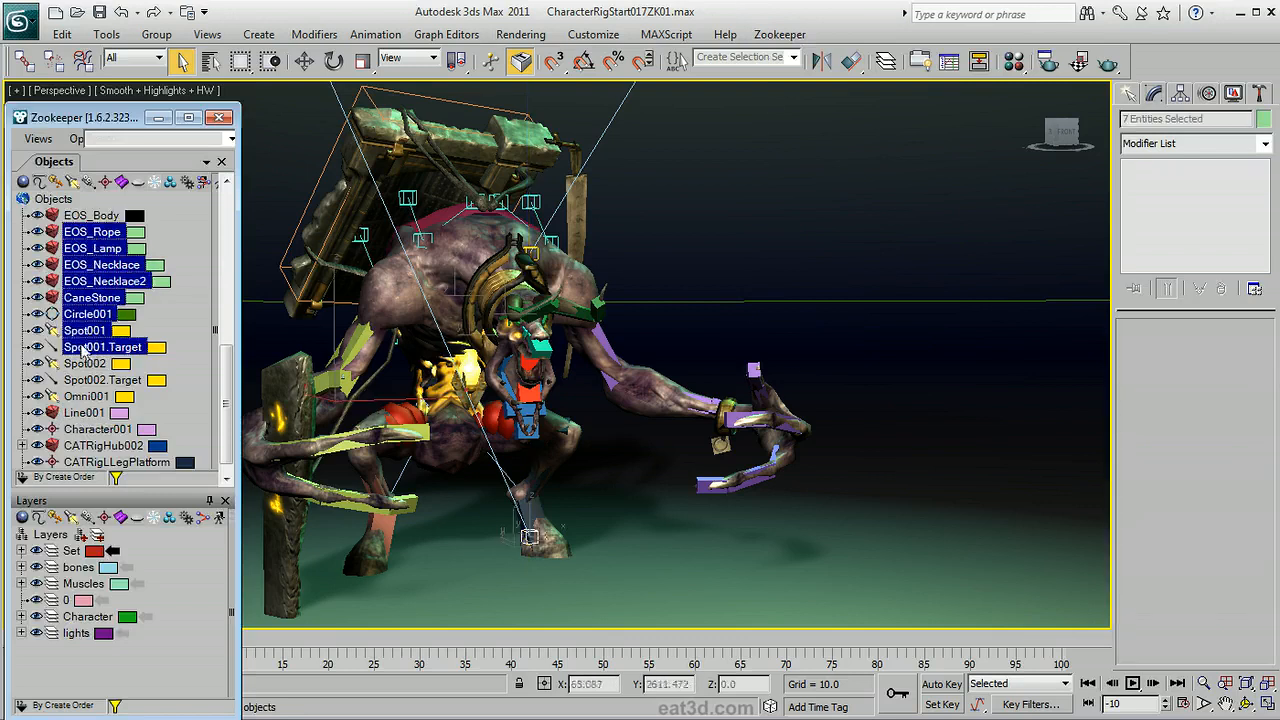
pyautogui.click(80, 347)
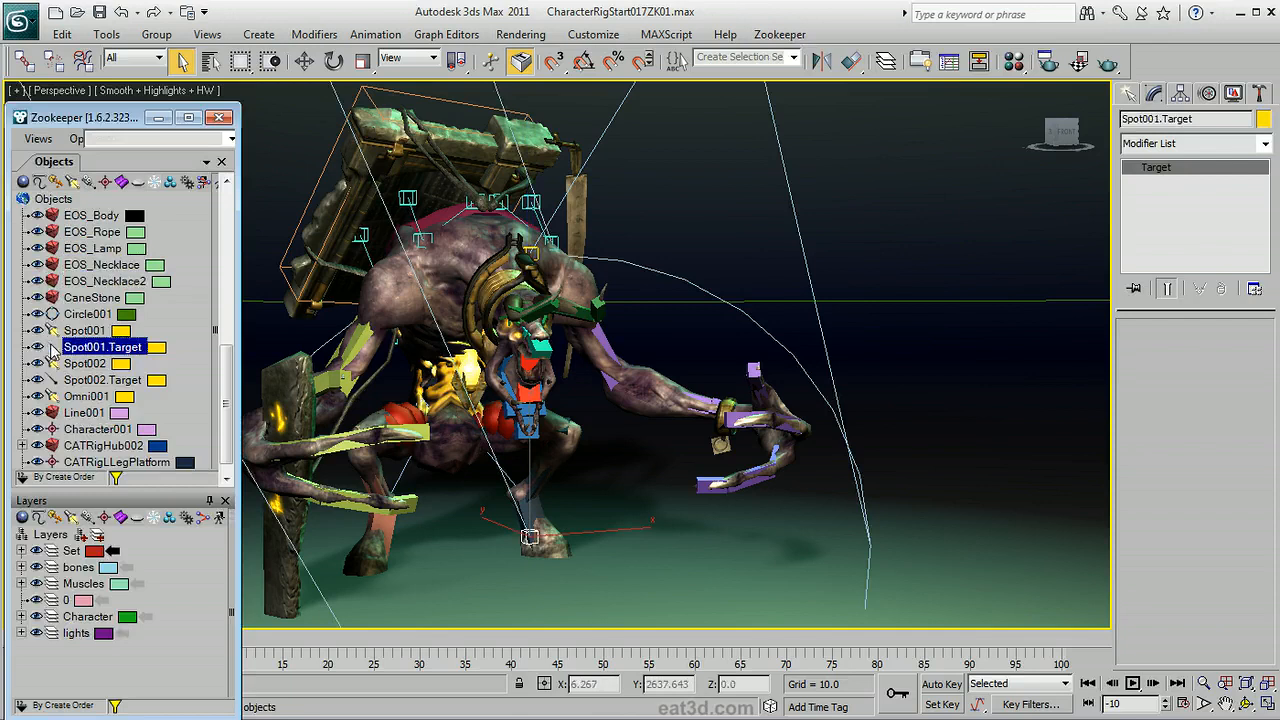
# Select EOS_Rope, EOS_Lamp, EOS_Necklace and EOS_Necklace2 together, and freeze and unfreeze them.
pyautogui.moveTo(97, 234); pyautogui.dragTo(100, 283)
pyautogui.click(52, 234)
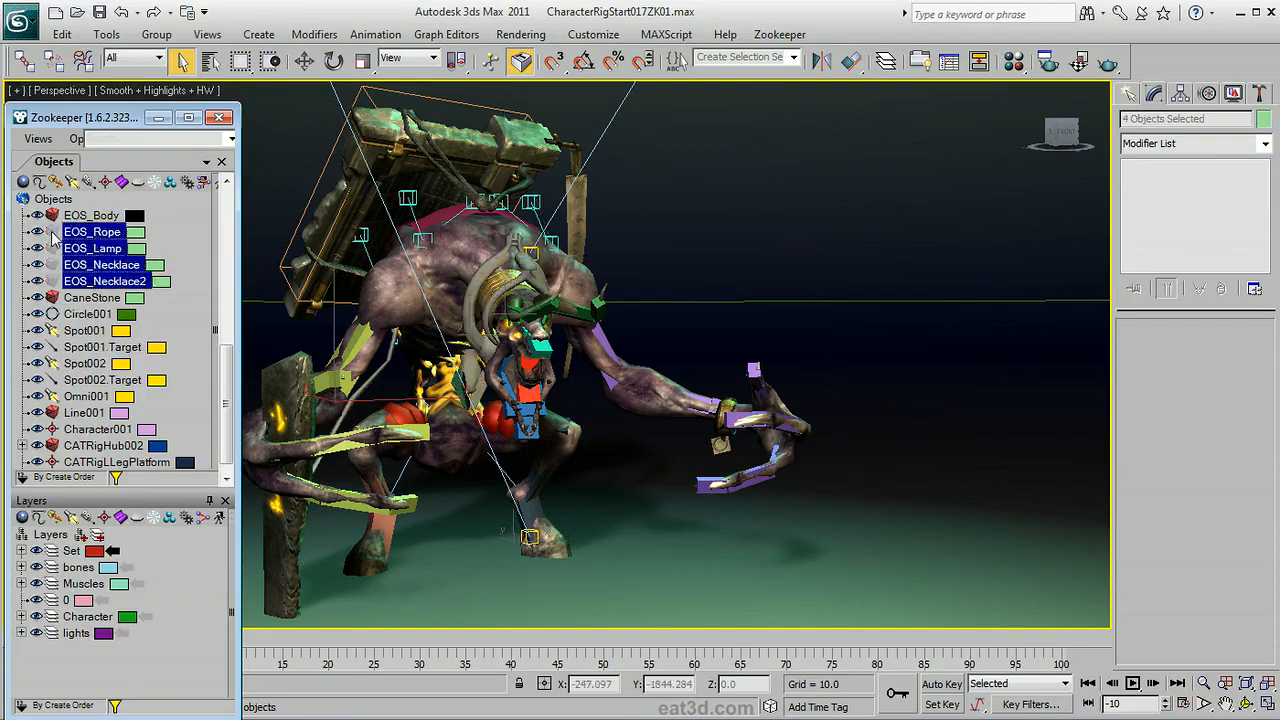
pyautogui.click(52, 234)
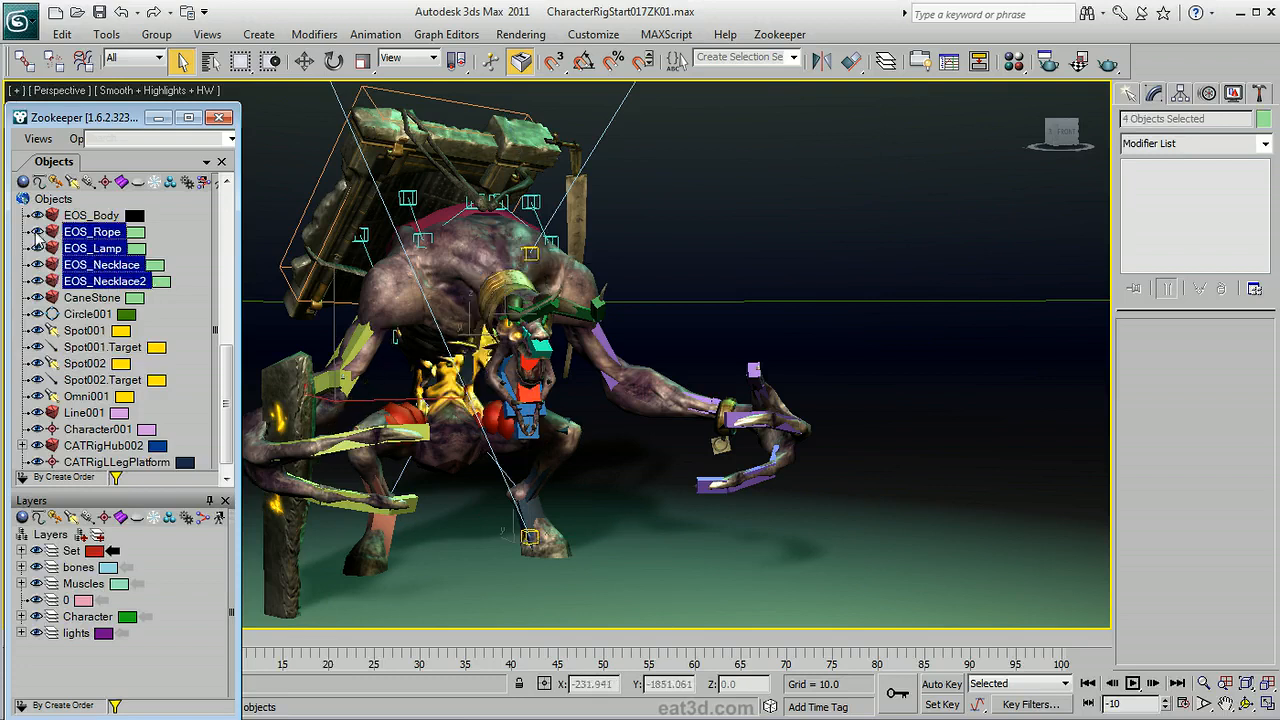
# Turn the X-Ray Material property on and off again for the four selected EOS accessories.
pyautogui.rightClick(93, 245)
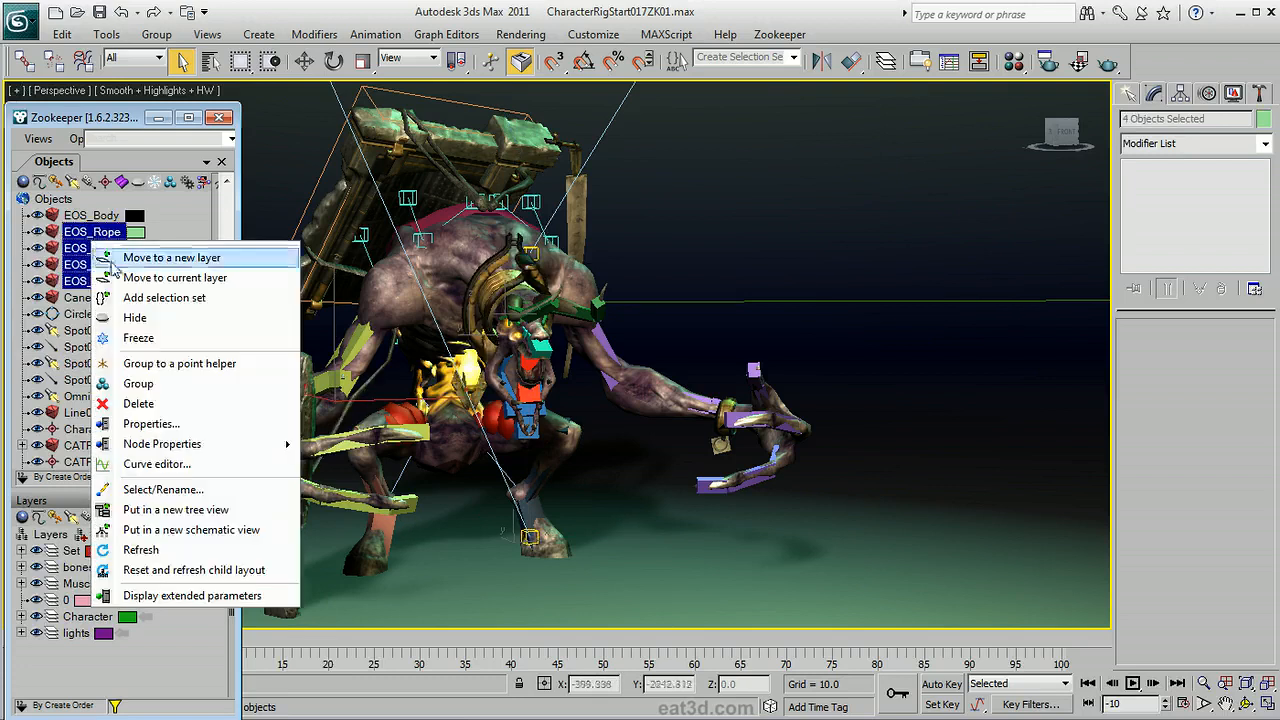
pyautogui.moveTo(232, 446)
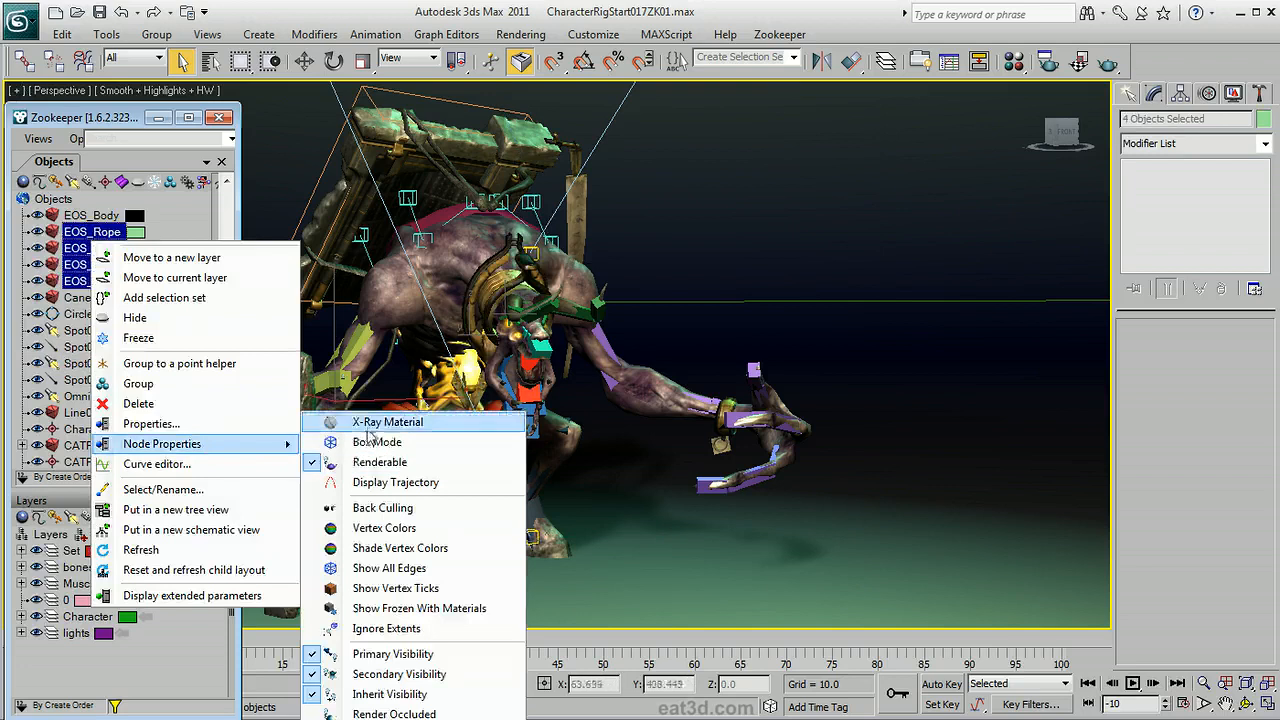
pyautogui.click(386, 422)
pyautogui.rightClick(112, 260)
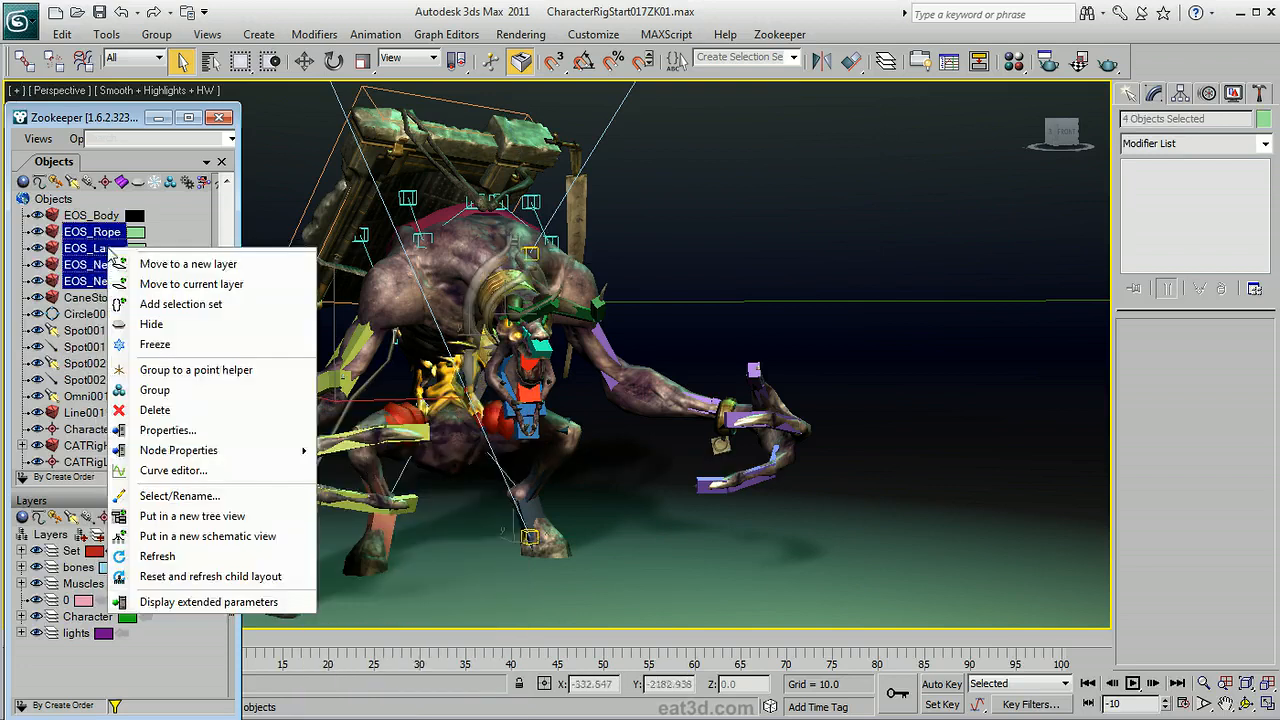
pyautogui.moveTo(277, 450)
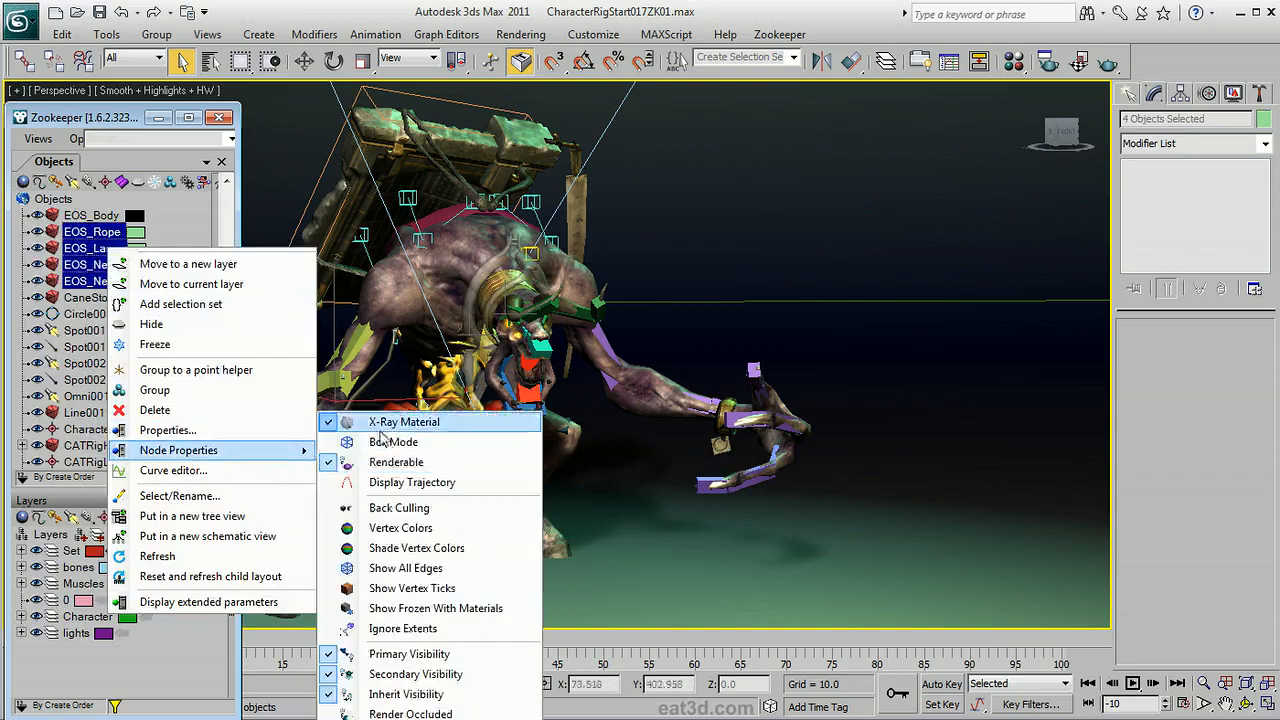
pyautogui.click(386, 424)
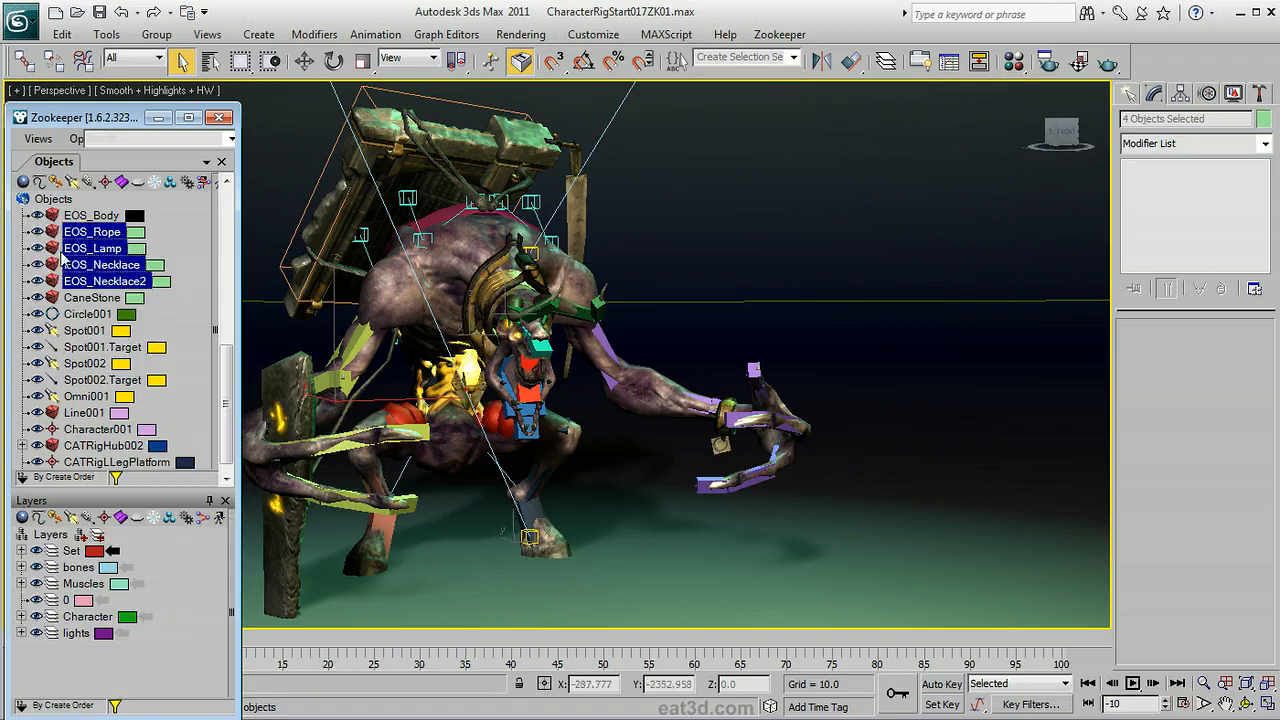
# Select Spot001.Target, Spot001 and Character001 one after another in the object list.
pyautogui.click(82, 346)
pyautogui.click(83, 331)
pyautogui.click(105, 430)
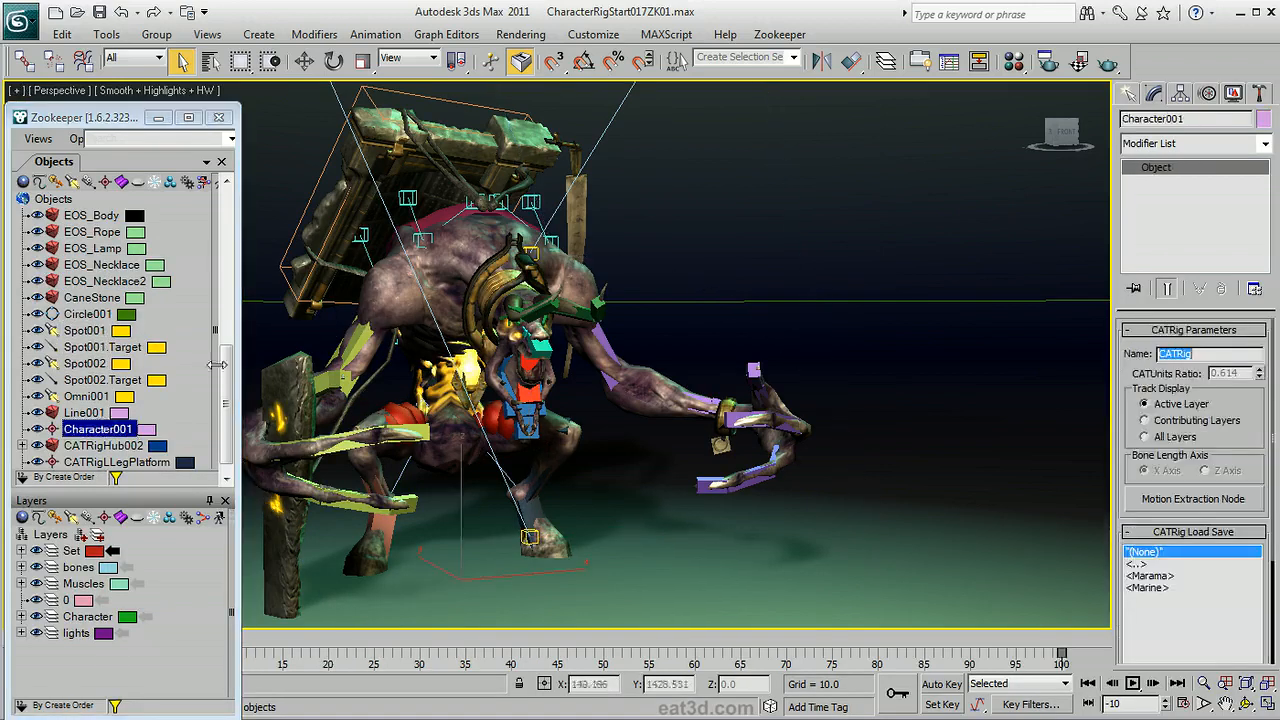
# Select the creature's body, the stone on its back and the cane directly in the viewport to locate them in the object list.
pyautogui.click(479, 237)
pyautogui.click(474, 158)
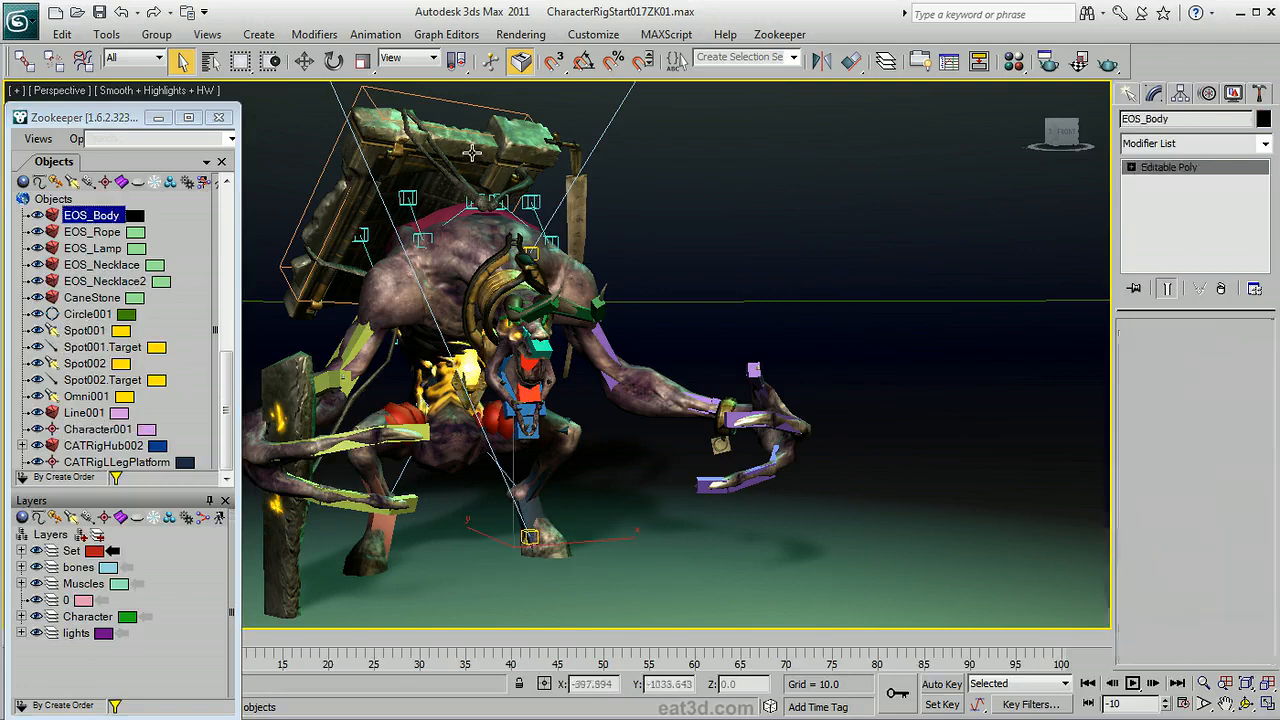
pyautogui.click(352, 344)
pyautogui.click(341, 188)
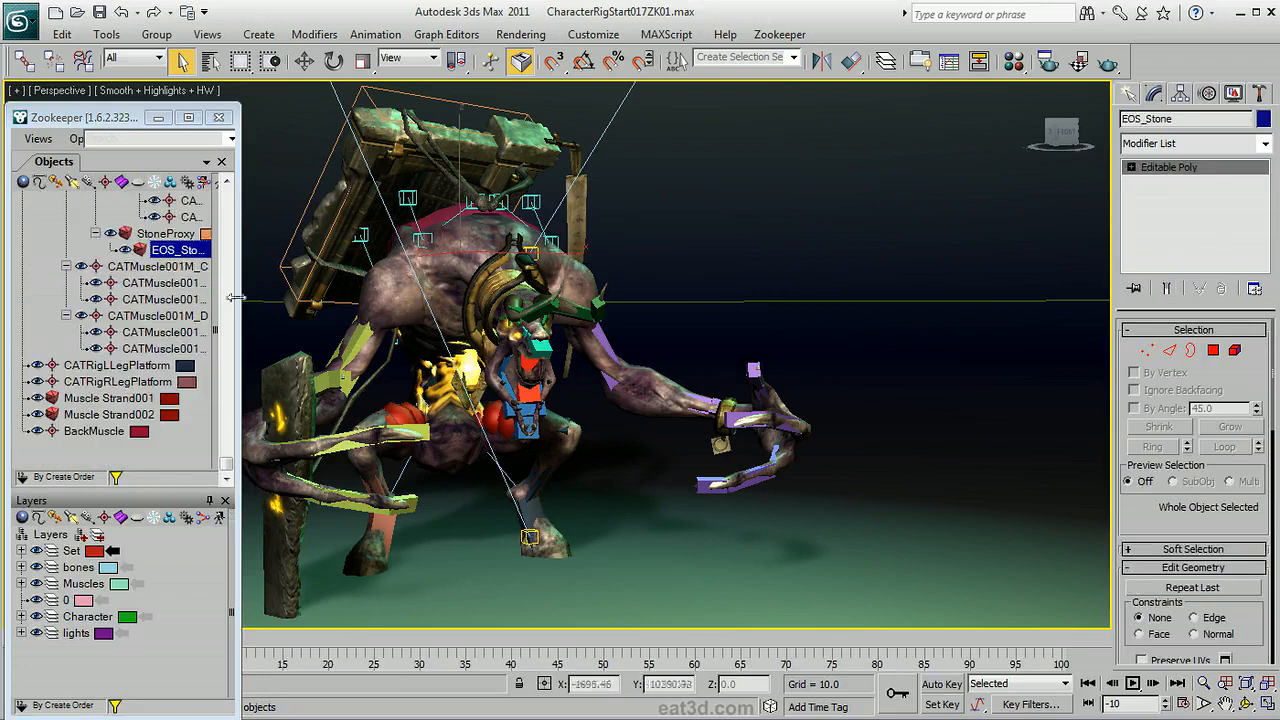
pyautogui.click(290, 370)
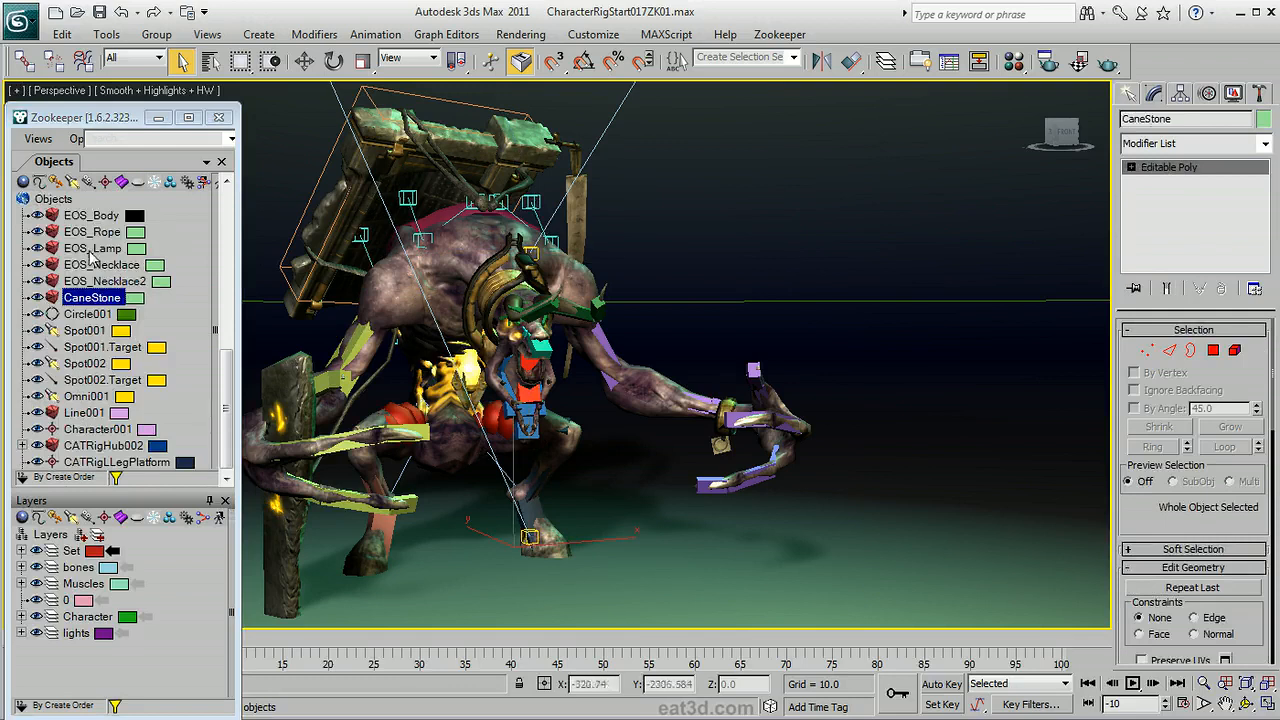
# Try single and multiple selection in the object list, ending with Circle001 selected.
pyautogui.click(82, 330)
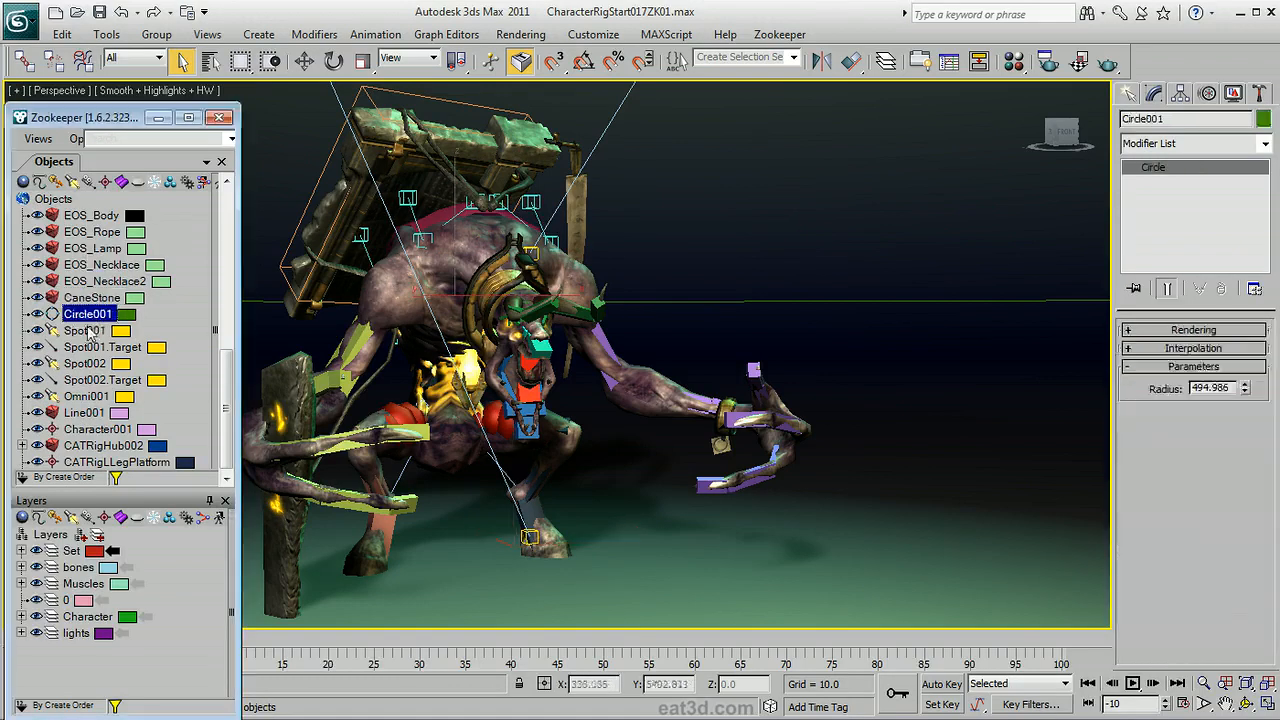
pyautogui.moveTo(82, 338); pyautogui.dragTo(55, 203)
pyautogui.click(95, 314)
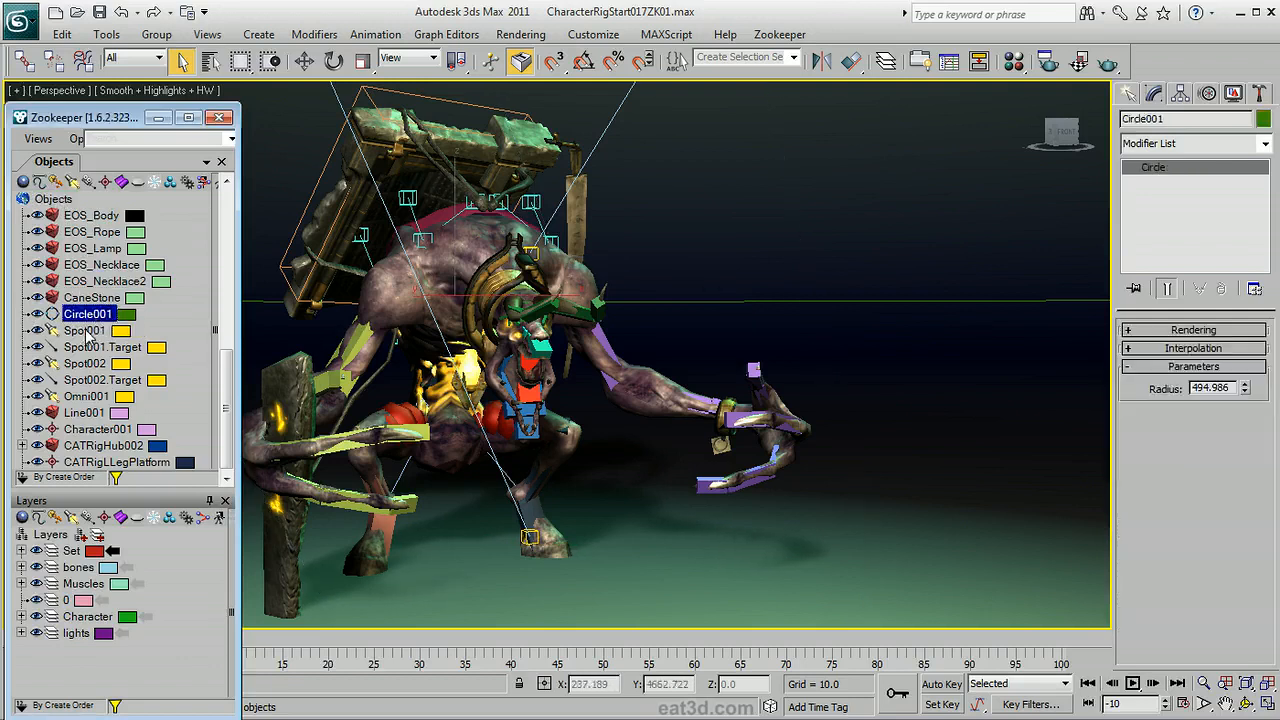
# Hide and show the Set layer, and freeze and unfreeze it.
pyautogui.click(72, 552)
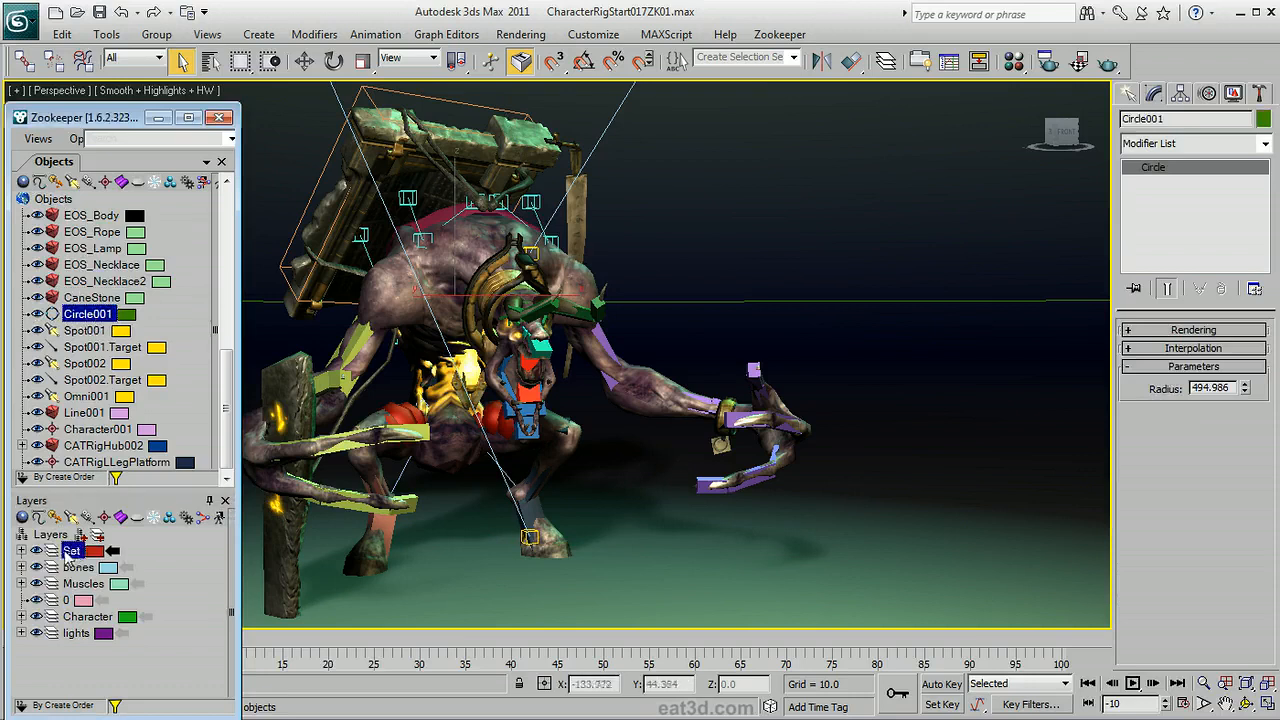
pyautogui.click(37, 552)
pyautogui.click(37, 552)
pyautogui.click(51, 553)
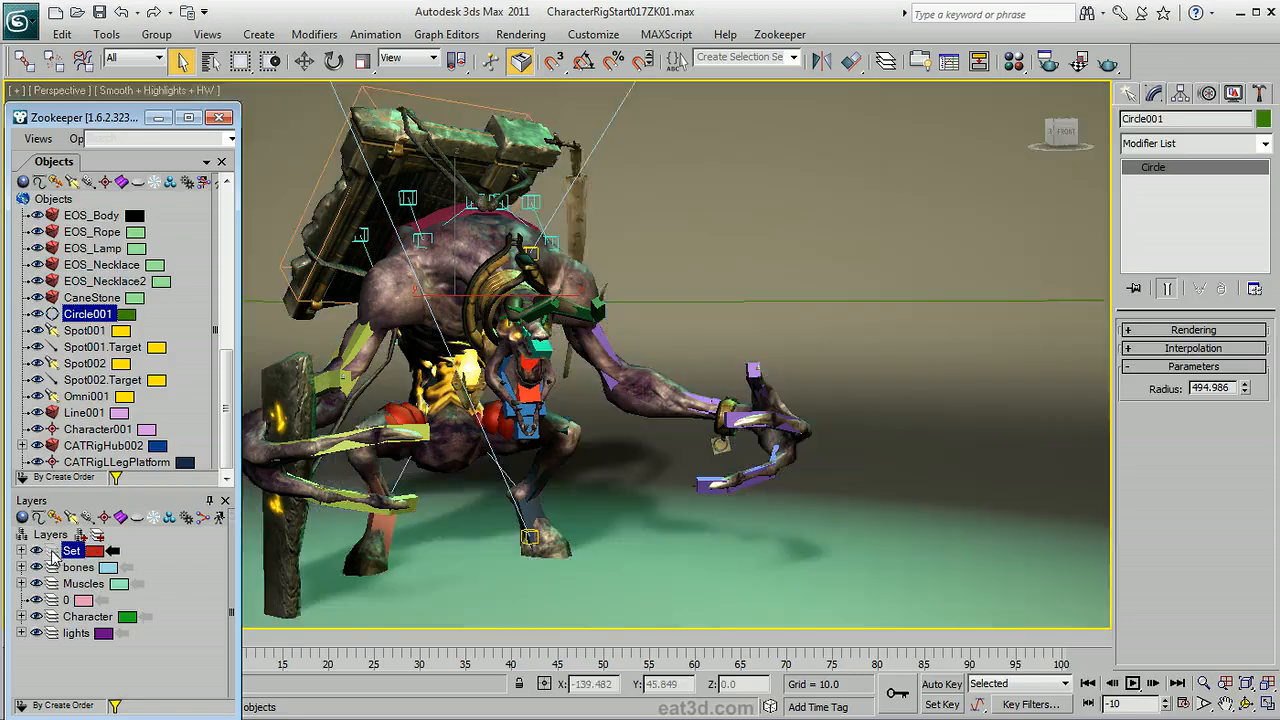
pyautogui.click(51, 553)
# Hide and show the bones layer, and select all objects on it.
pyautogui.click(37, 567)
pyautogui.click(37, 567)
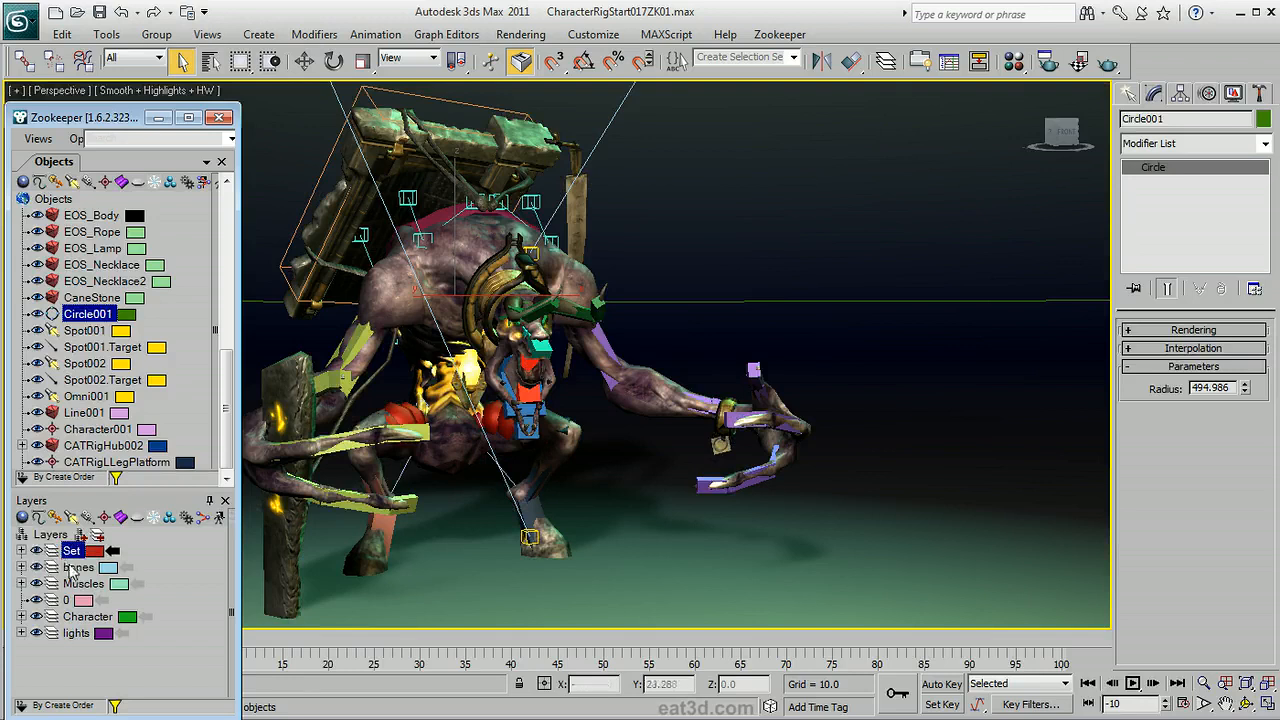
pyautogui.doubleClick(75, 568)
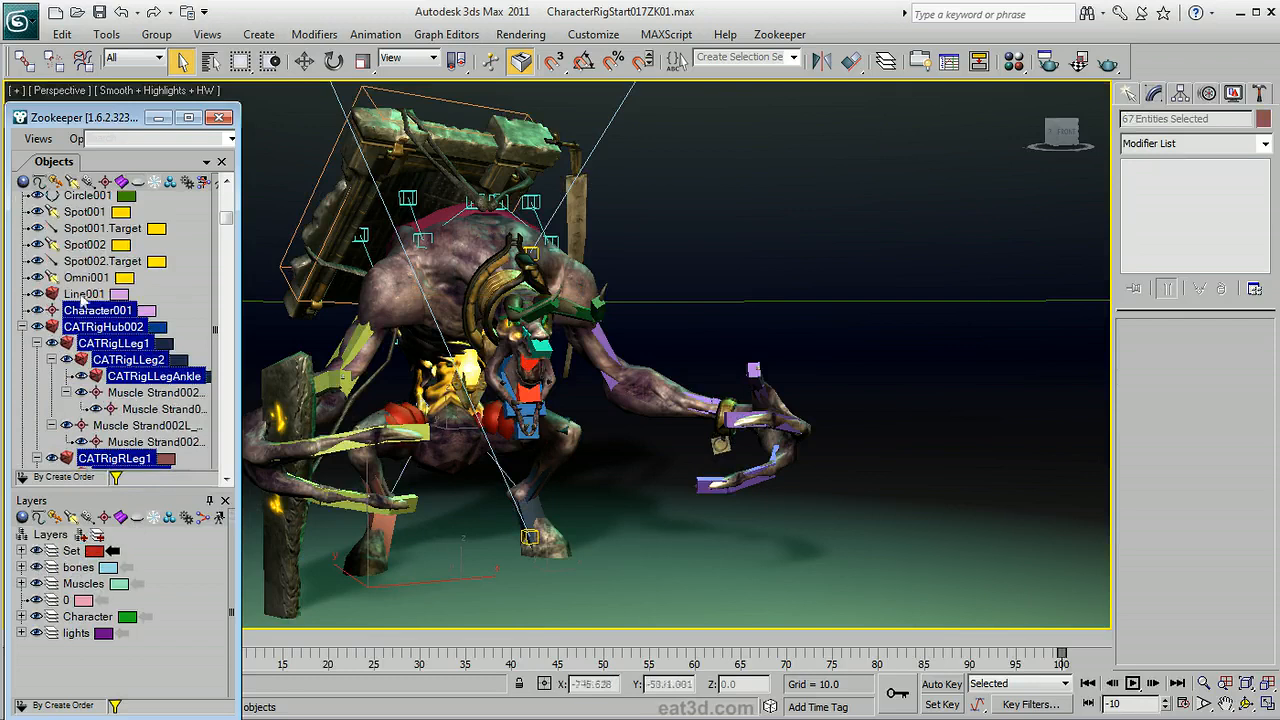
# Select Spot001 and CATRigLLeg2 individually in the object list, and collapse the CATRigHub002 hierarchy.
pyautogui.click(100, 261)
pyautogui.click(84, 211)
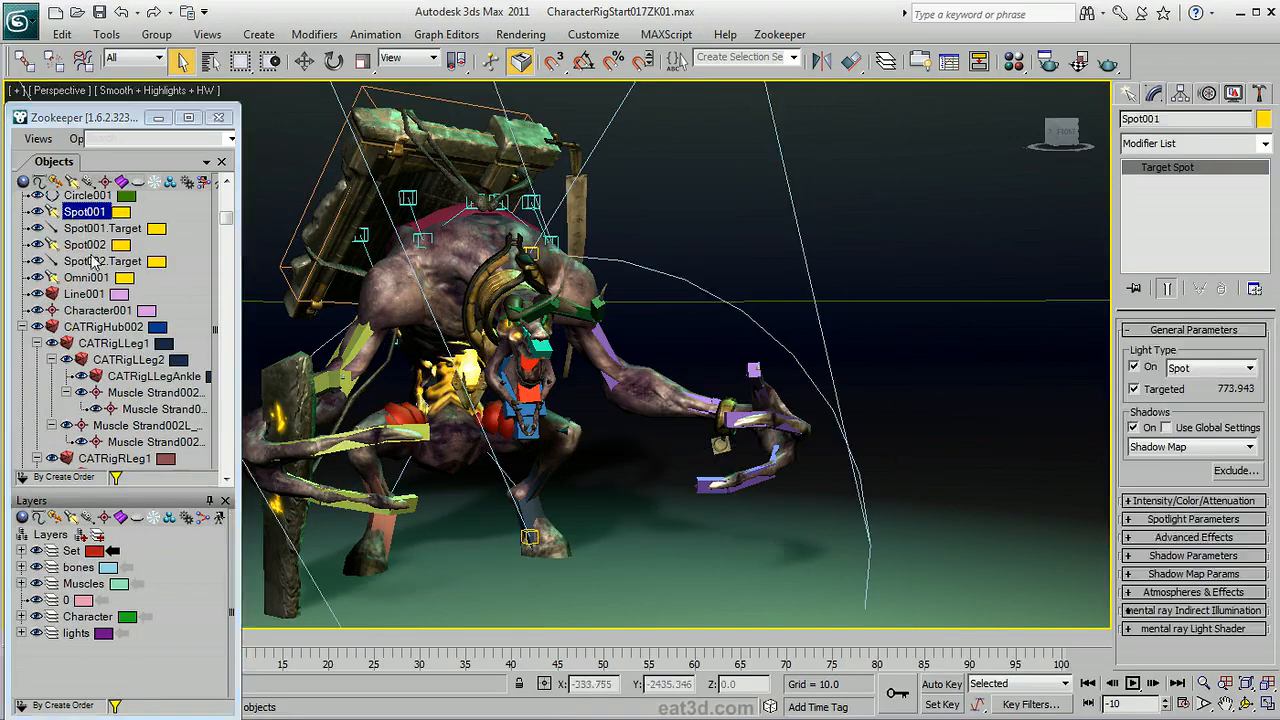
pyautogui.click(85, 312)
pyautogui.click(103, 362)
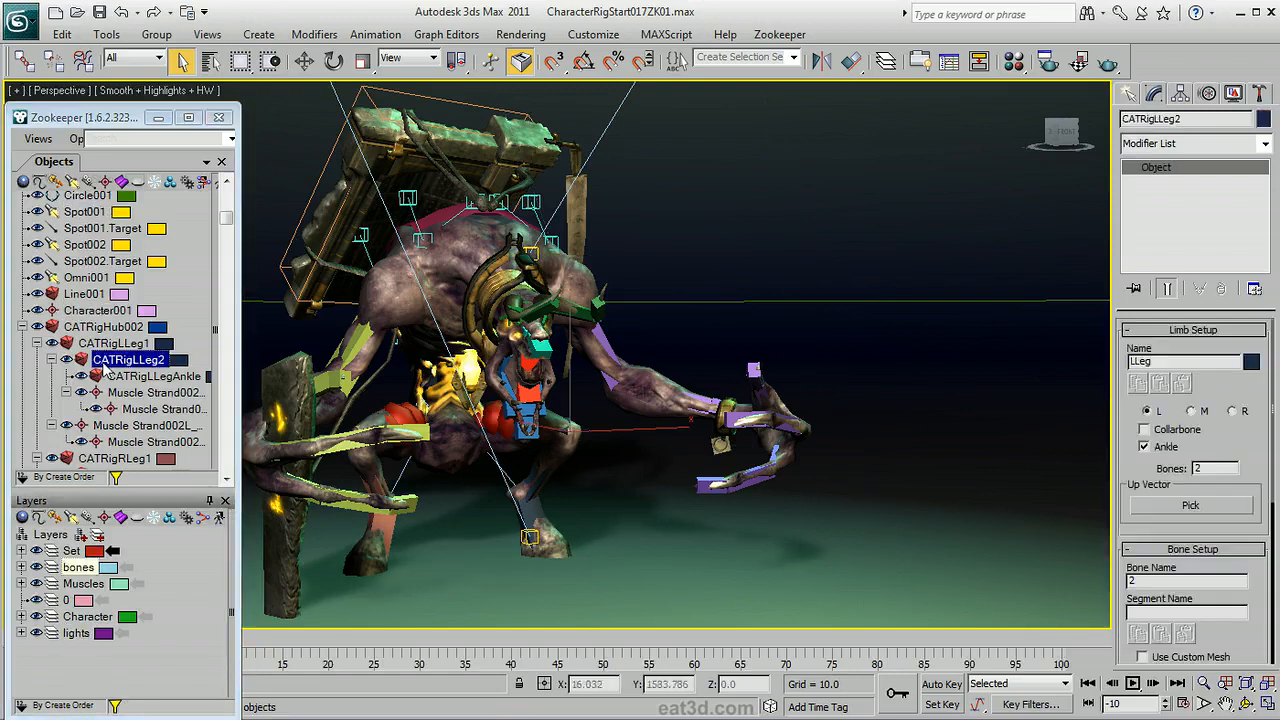
pyautogui.click(23, 328)
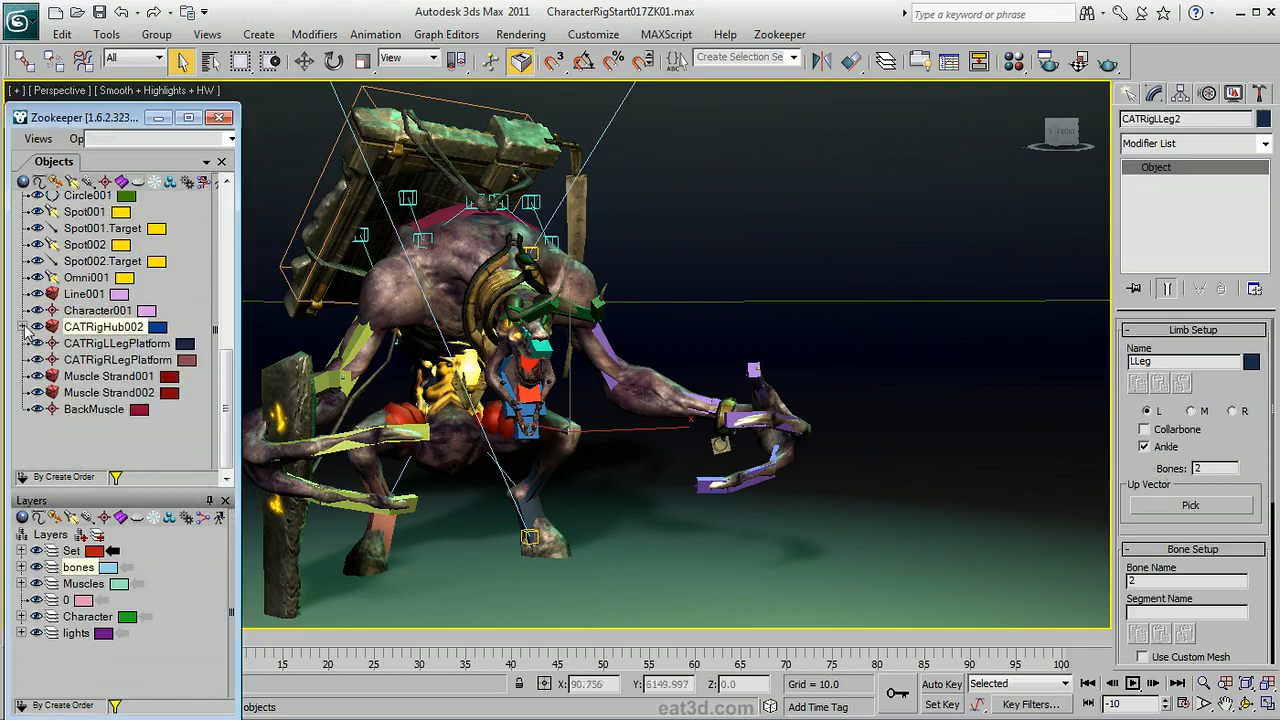
# Turn the Box Mode property on and off again for the Set layer.
pyautogui.rightClick(72, 551)
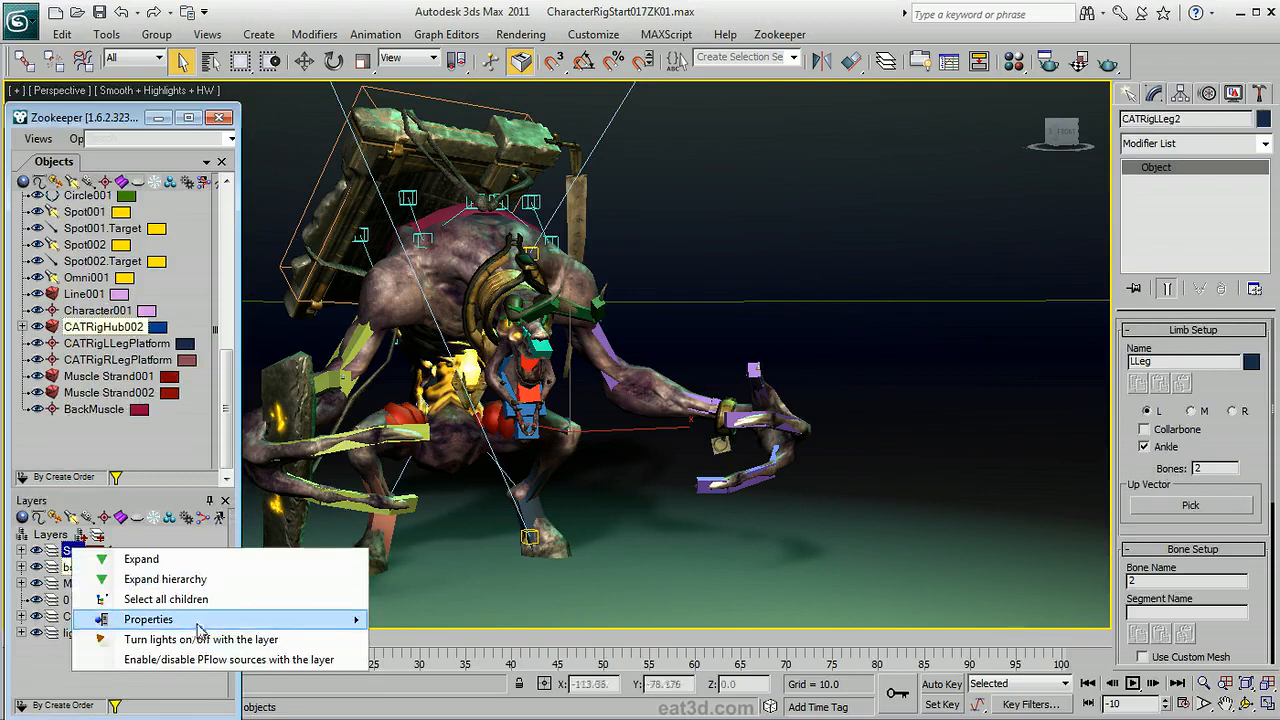
pyautogui.moveTo(205, 622)
pyautogui.click(460, 523)
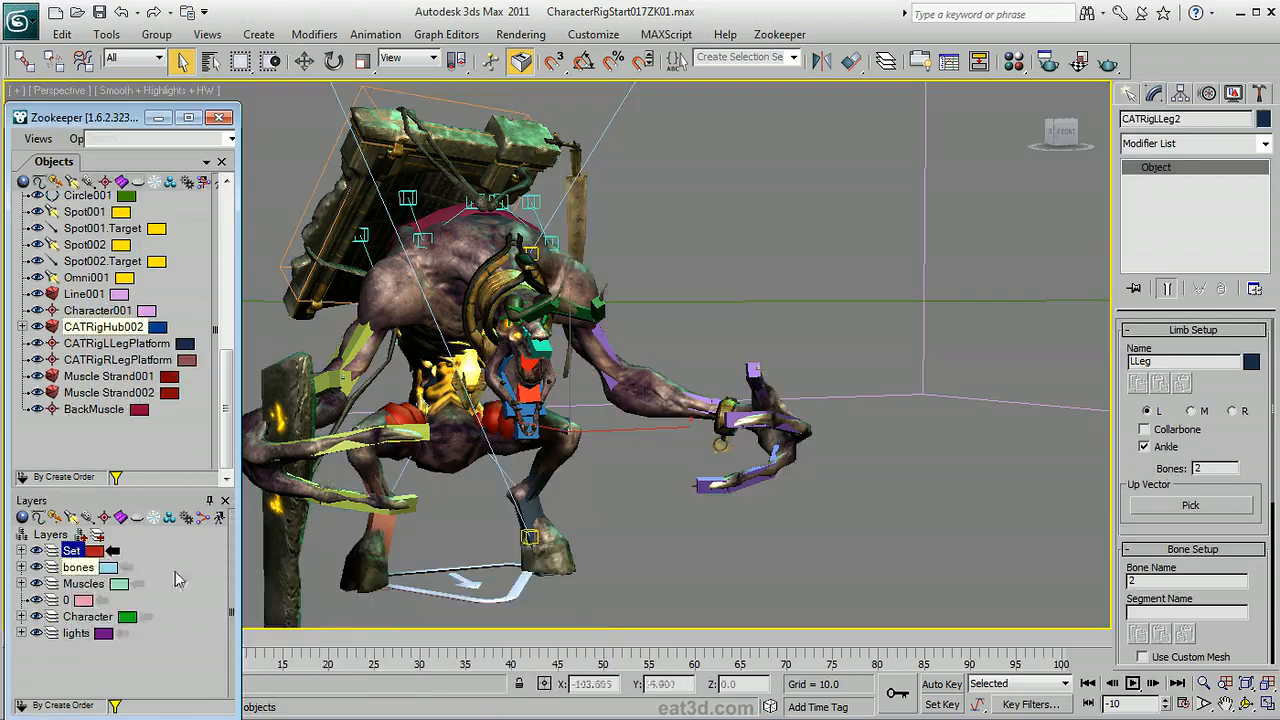
pyautogui.rightClick(70, 553)
pyautogui.moveTo(240, 621)
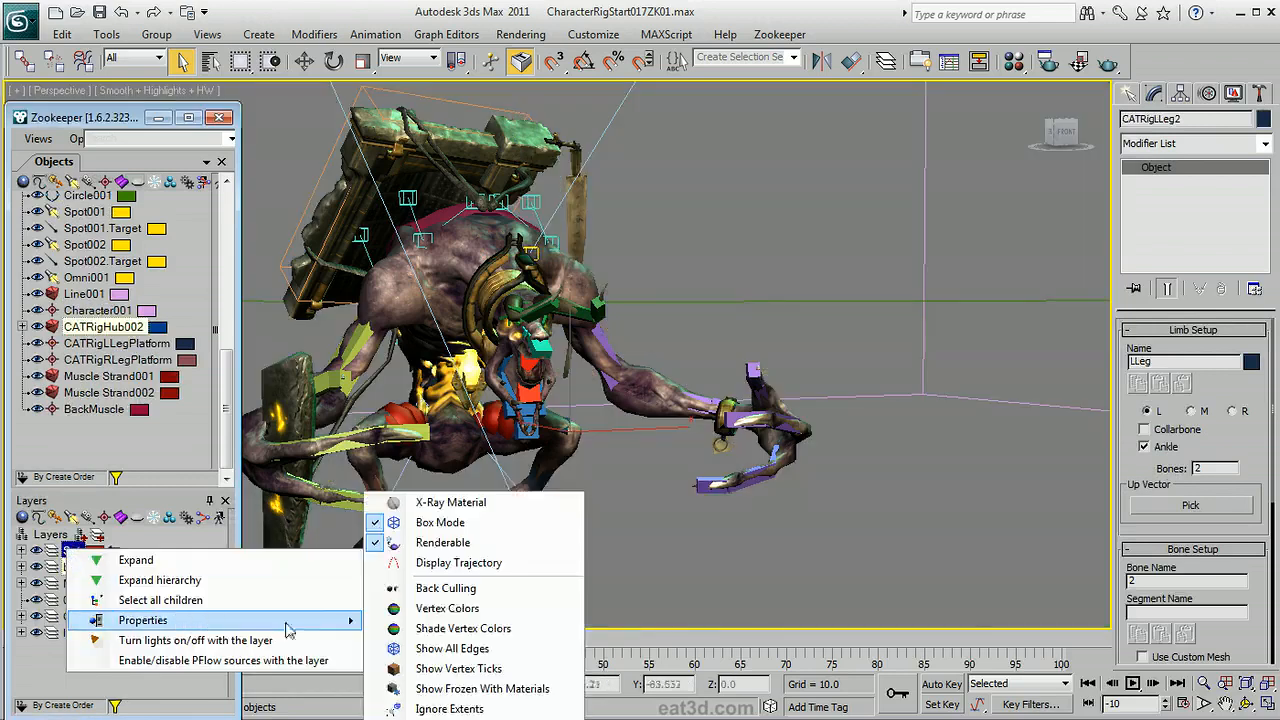
pyautogui.click(455, 524)
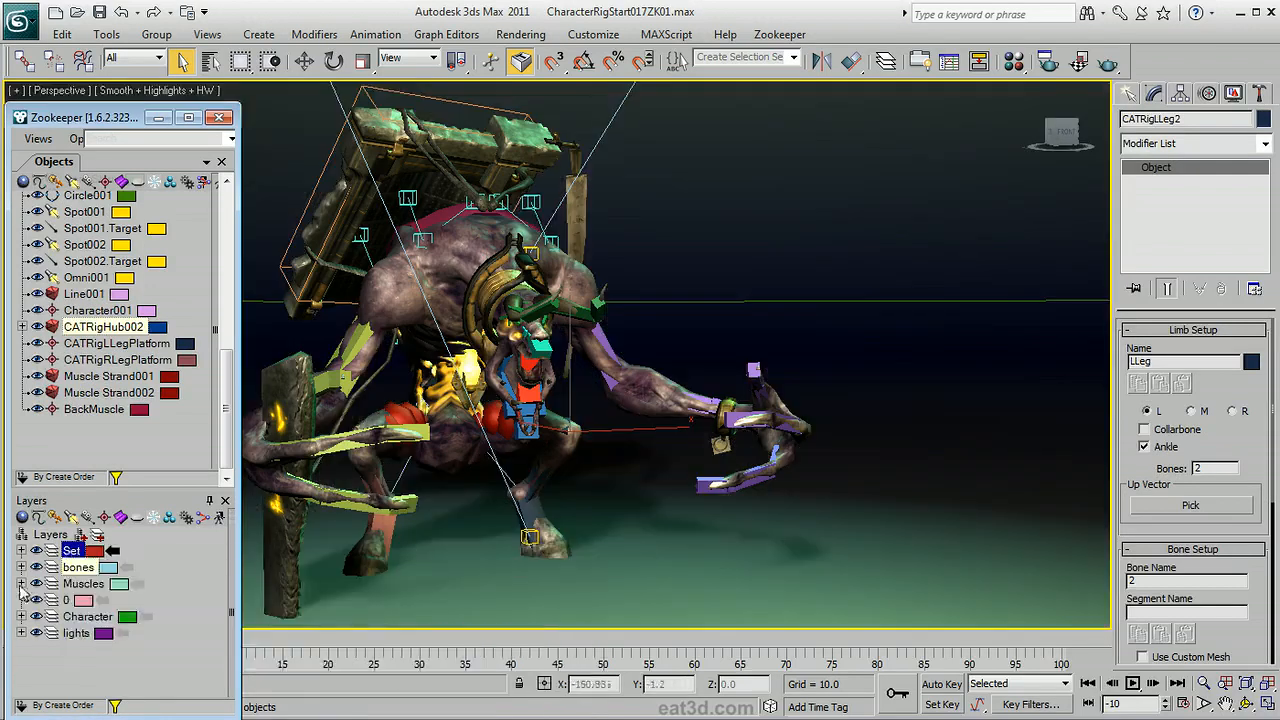
pyautogui.rightClick(83, 590)
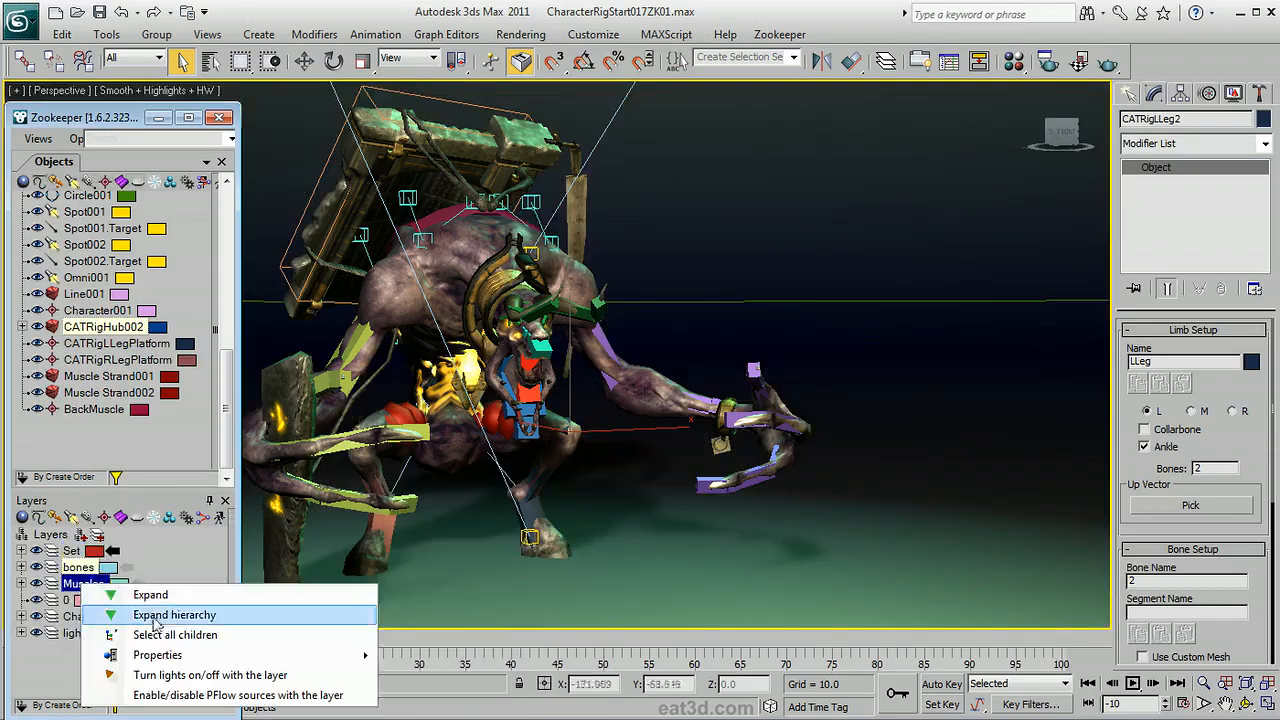
pyautogui.moveTo(180, 660)
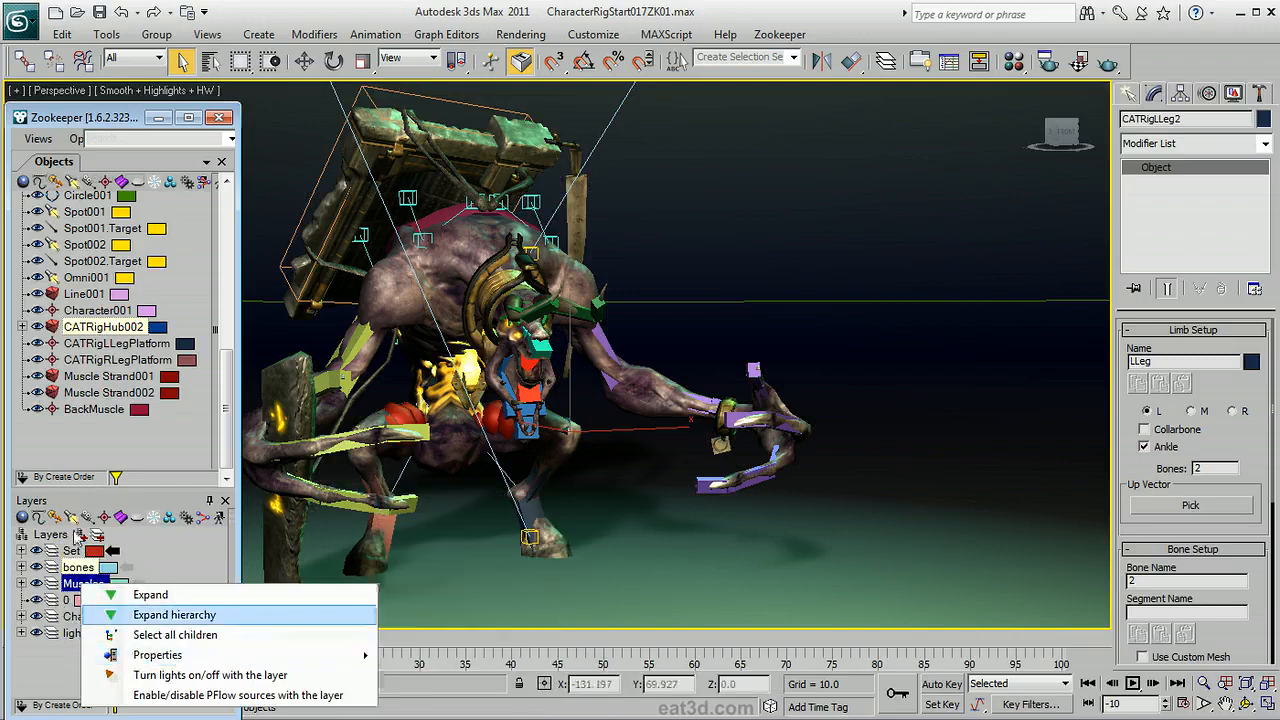
# Group the Set and lights layers into a new layer group.
pyautogui.click(72, 552)
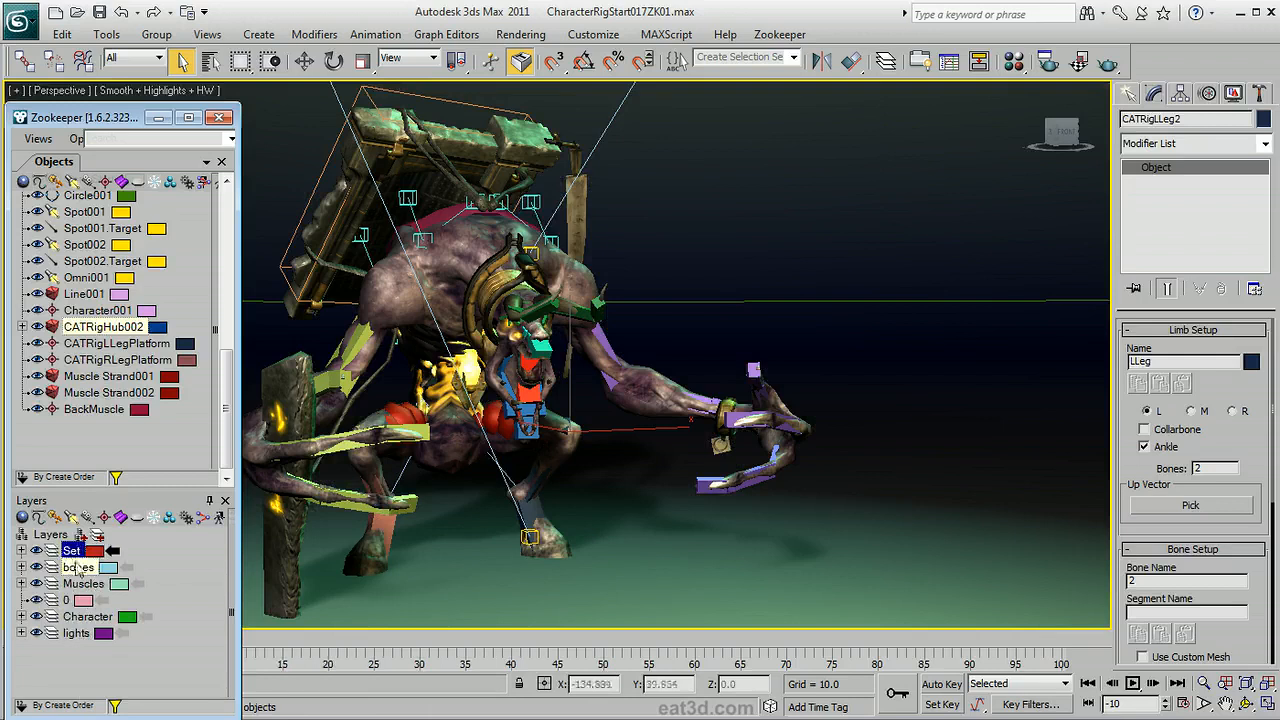
pyautogui.keyDown('ctrl'); pyautogui.click(76, 633); pyautogui.keyUp('ctrl')
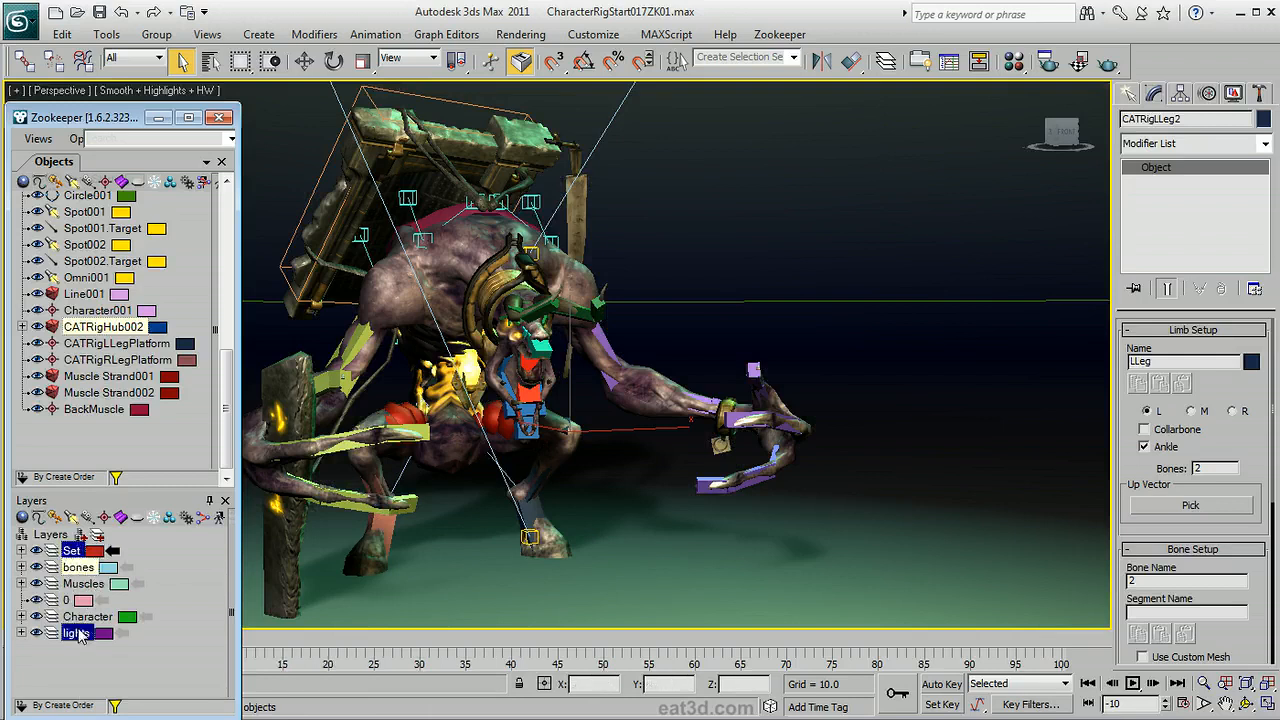
pyautogui.click(81, 536)
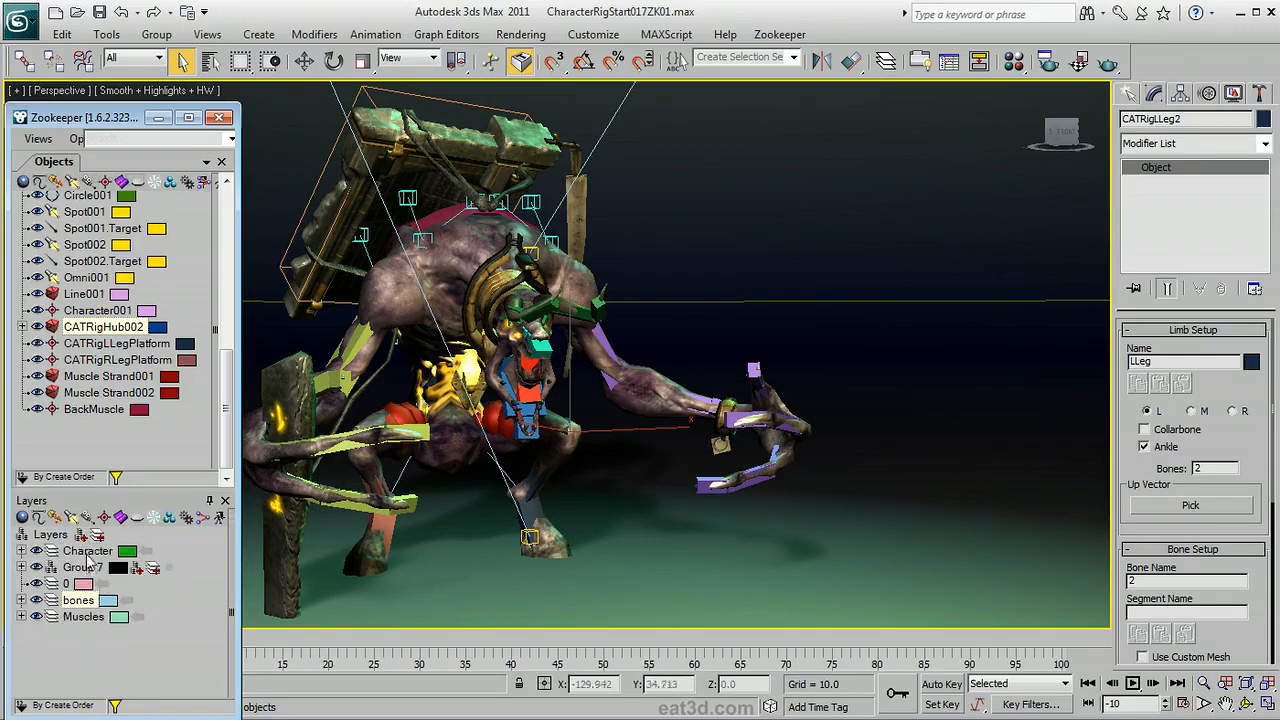
# Rename the new layer group as SetGroup and expand it to show its layers.
pyautogui.click(88, 567)
pyautogui.click(90, 568)
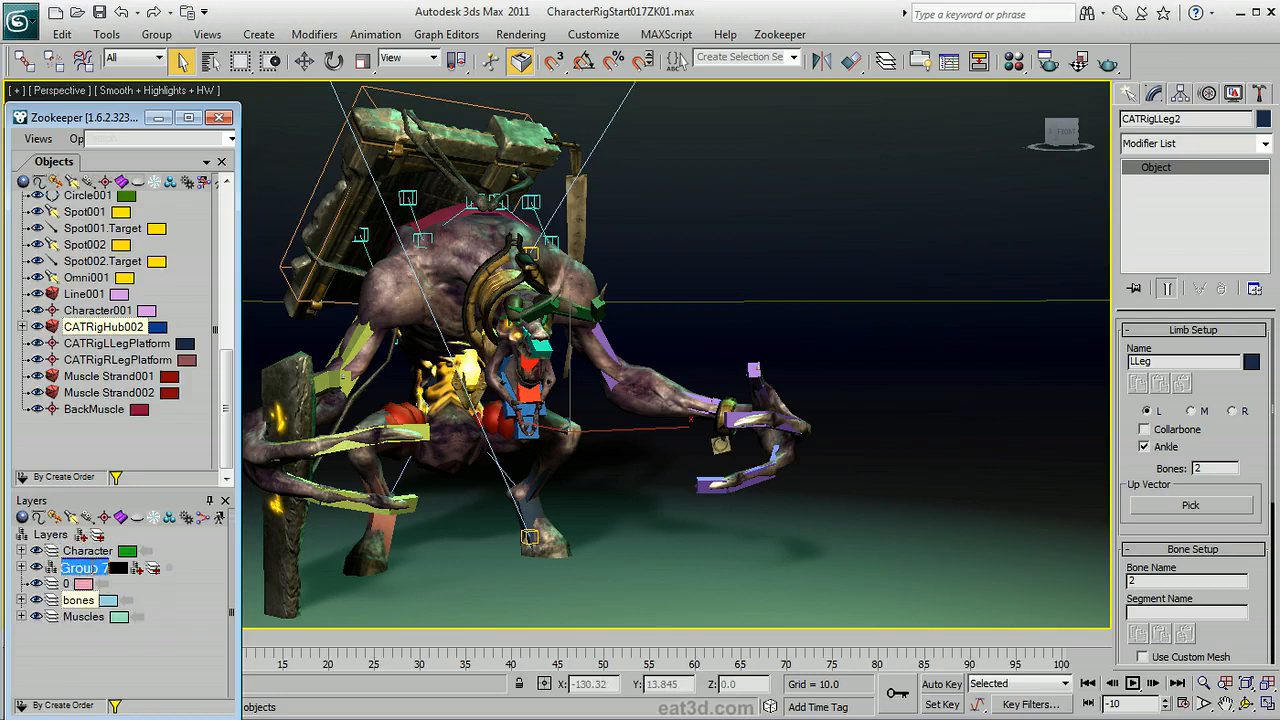
pyautogui.write('SetGroup')
pyautogui.press('Return')
pyautogui.click(22, 567)
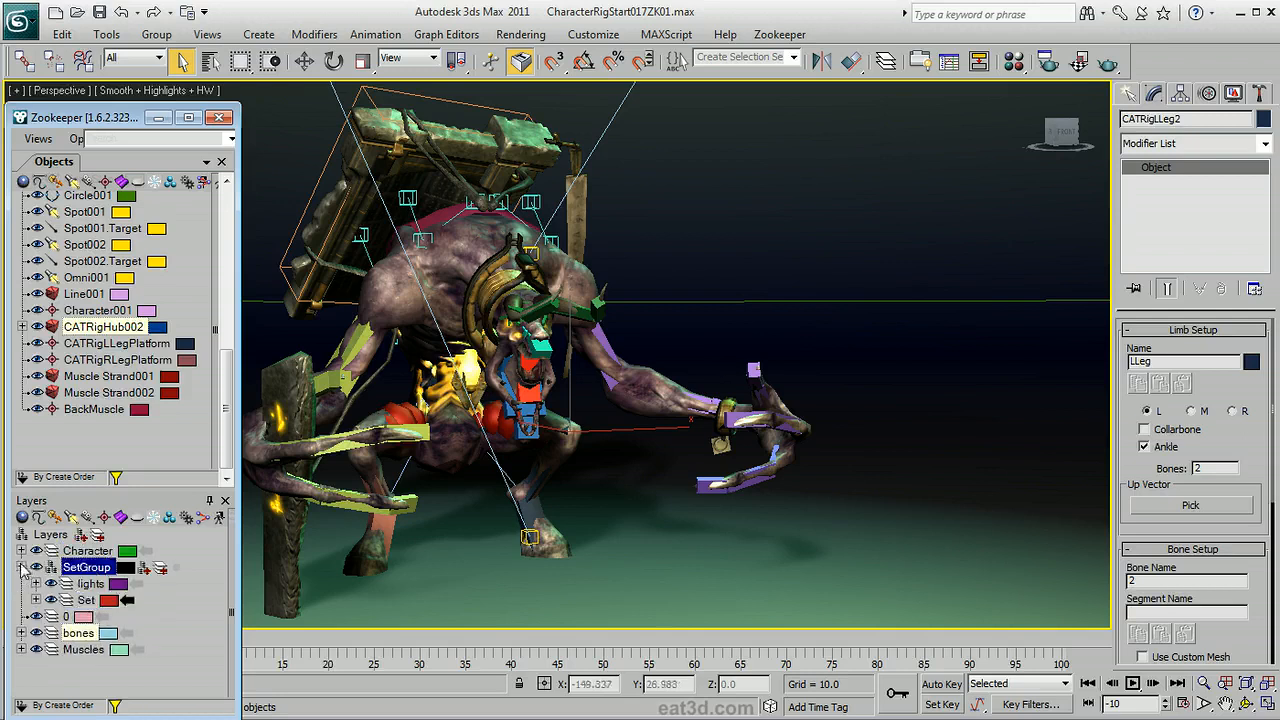
# Select the Set layer, and switch the visibility of the whole SetGroup off and back on.
pyautogui.click(86, 600)
pyautogui.click(87, 600)
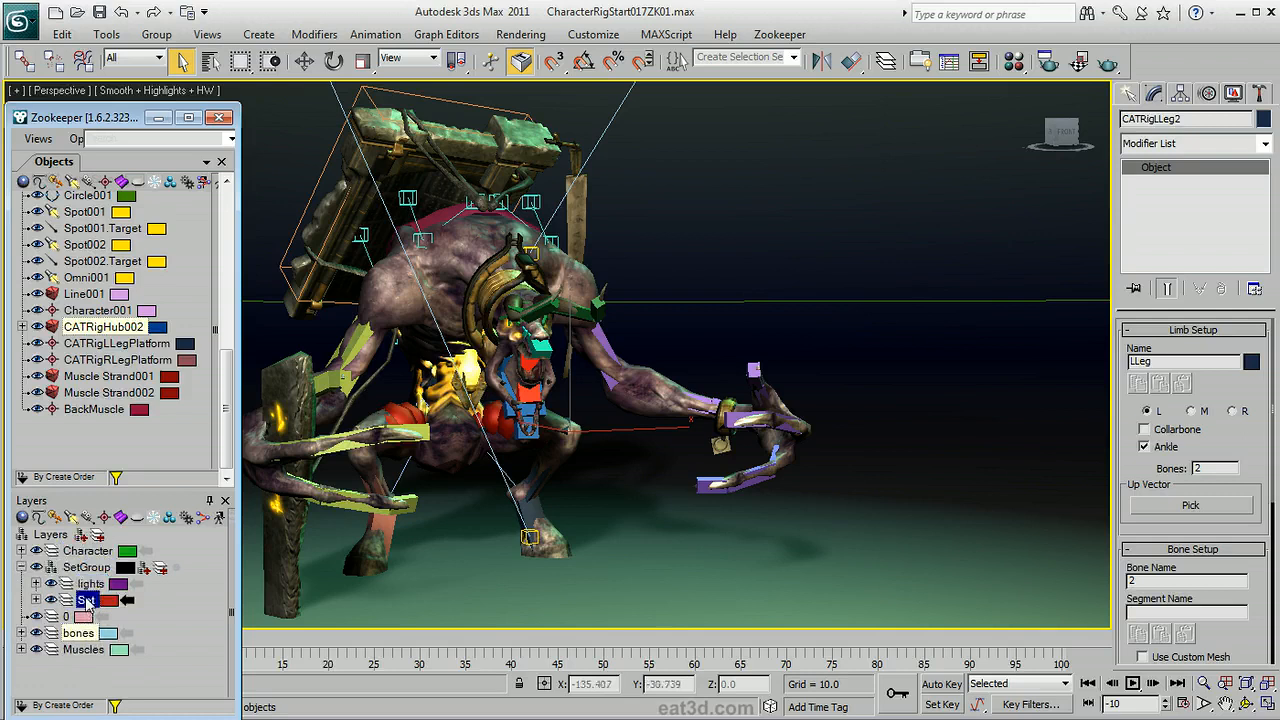
pyautogui.click(36, 567)
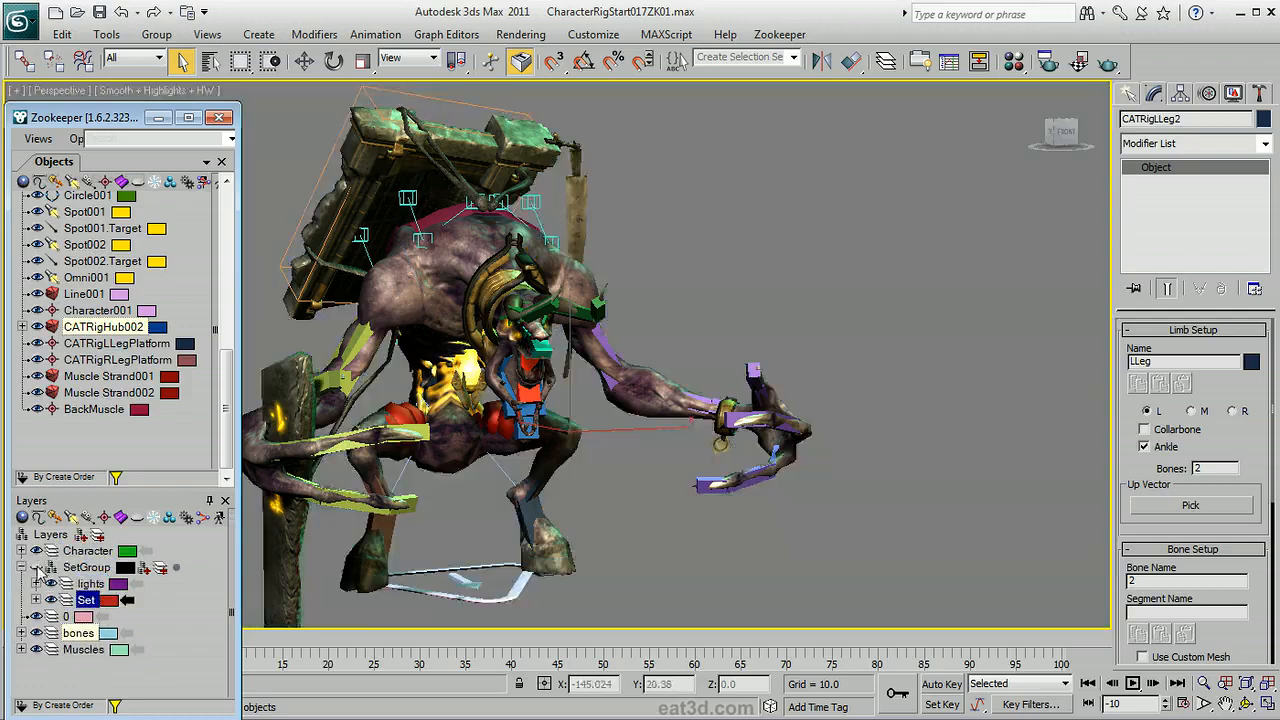
pyautogui.click(36, 567)
pyautogui.click(50, 567)
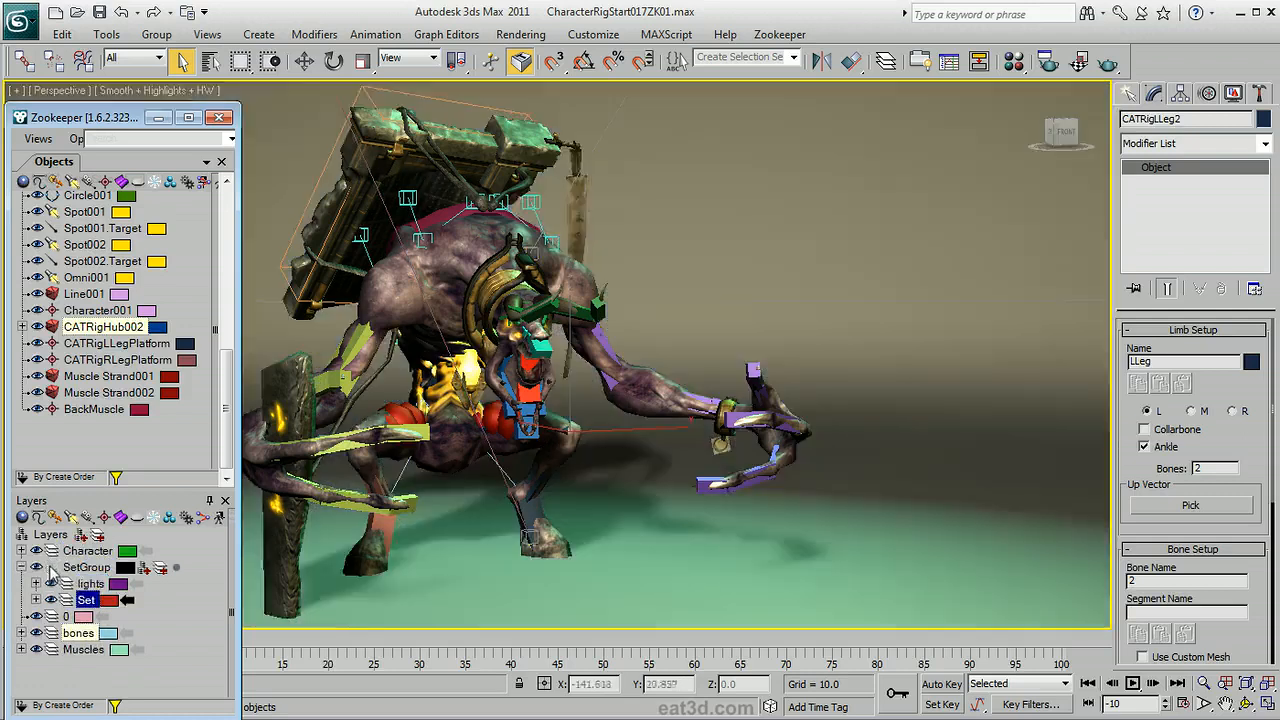
pyautogui.click(50, 567)
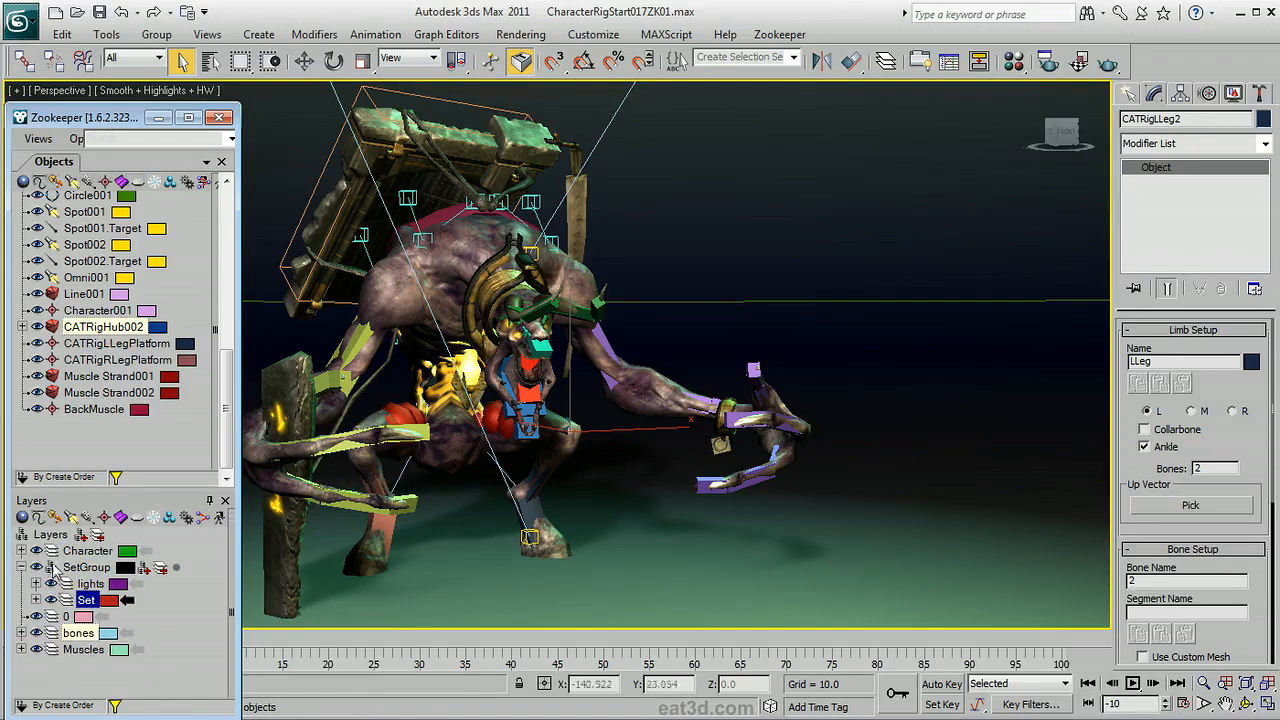
# Hide the lights layer on its own, toggle SetGroup's visibility off and on, and show the lights layer again.
pyautogui.click(51, 584)
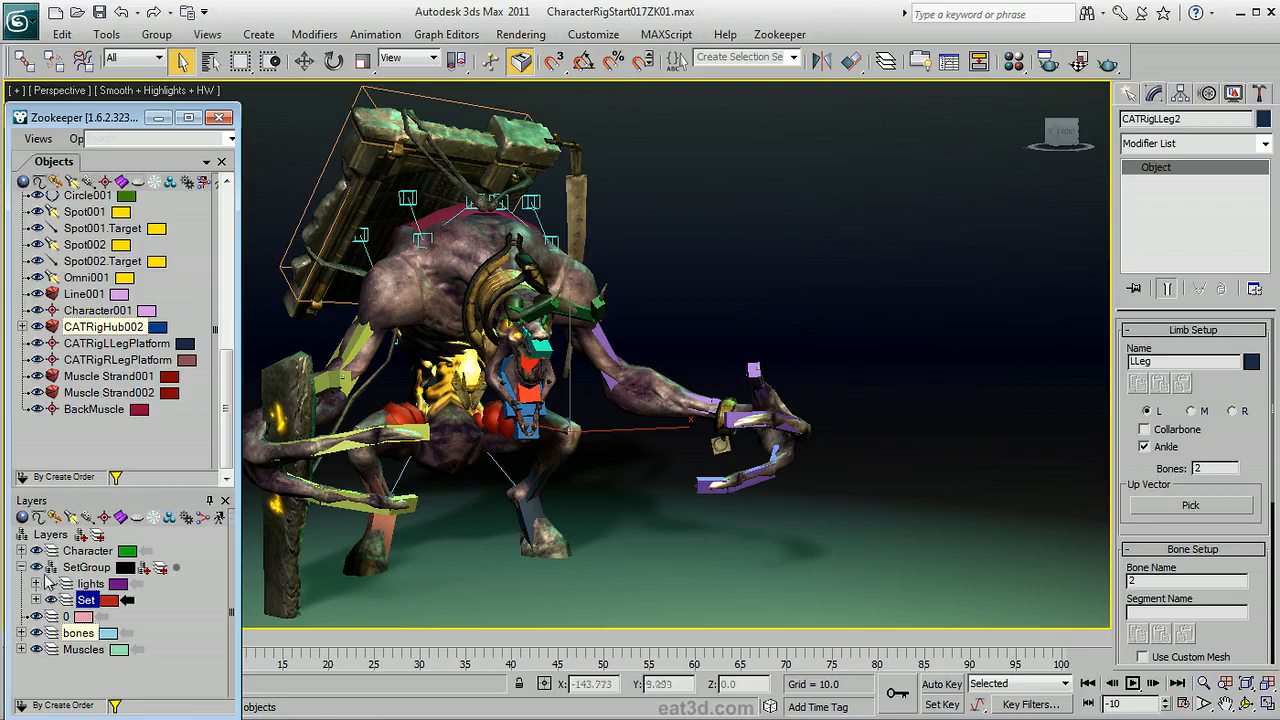
pyautogui.click(37, 567)
pyautogui.click(37, 567)
pyautogui.click(51, 584)
# Review the commands available for the lights layer without applying any, and select SetGroup.
pyautogui.click(90, 584)
pyautogui.rightClick(84, 582)
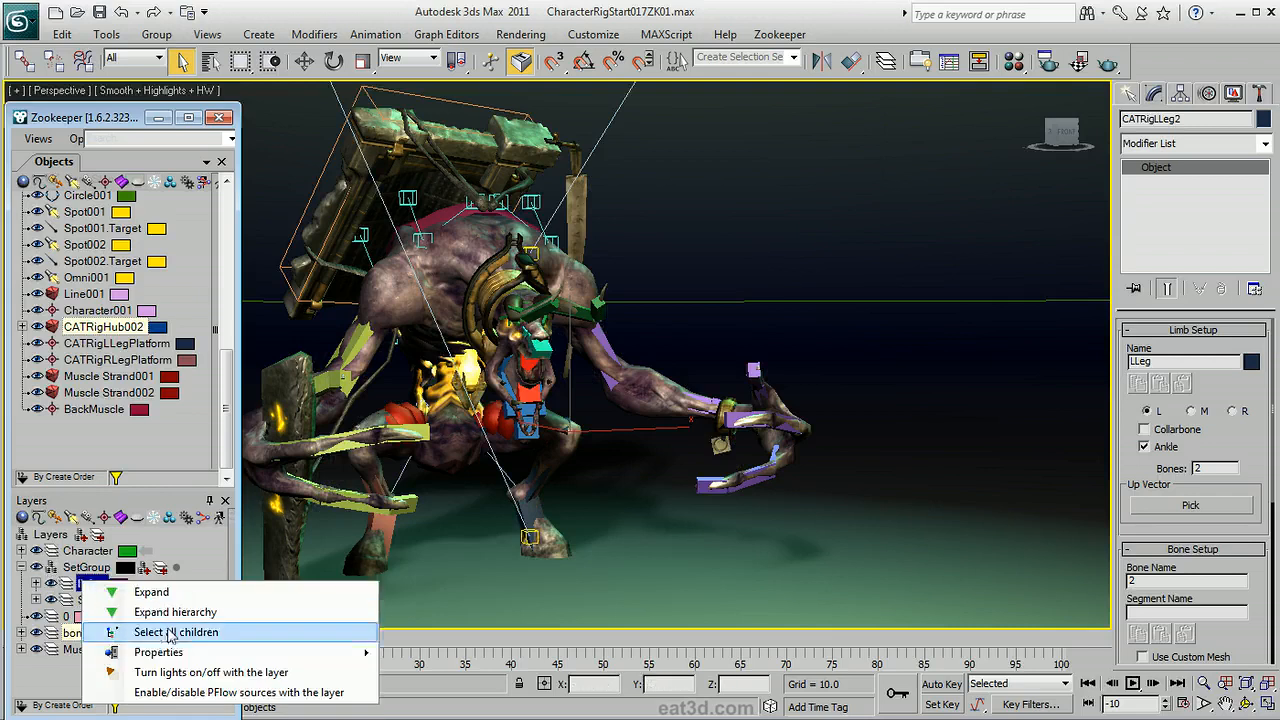
pyautogui.moveTo(182, 655)
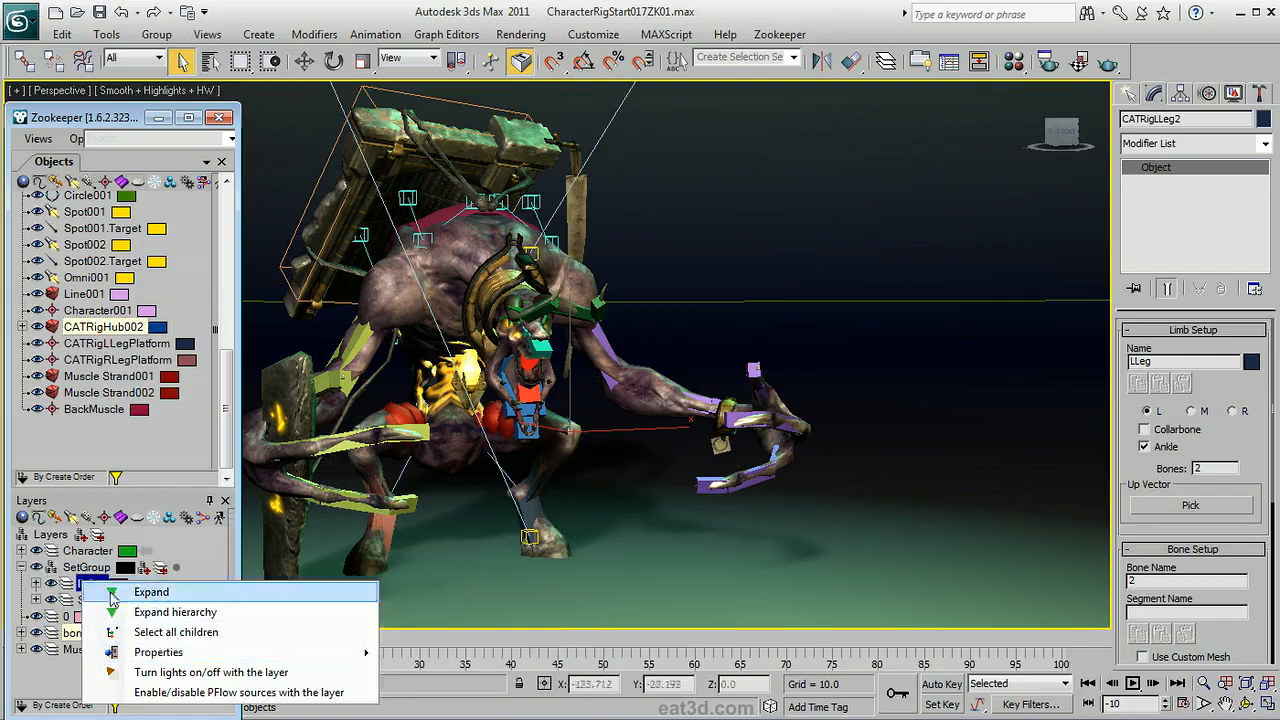
pyautogui.click(86, 567)
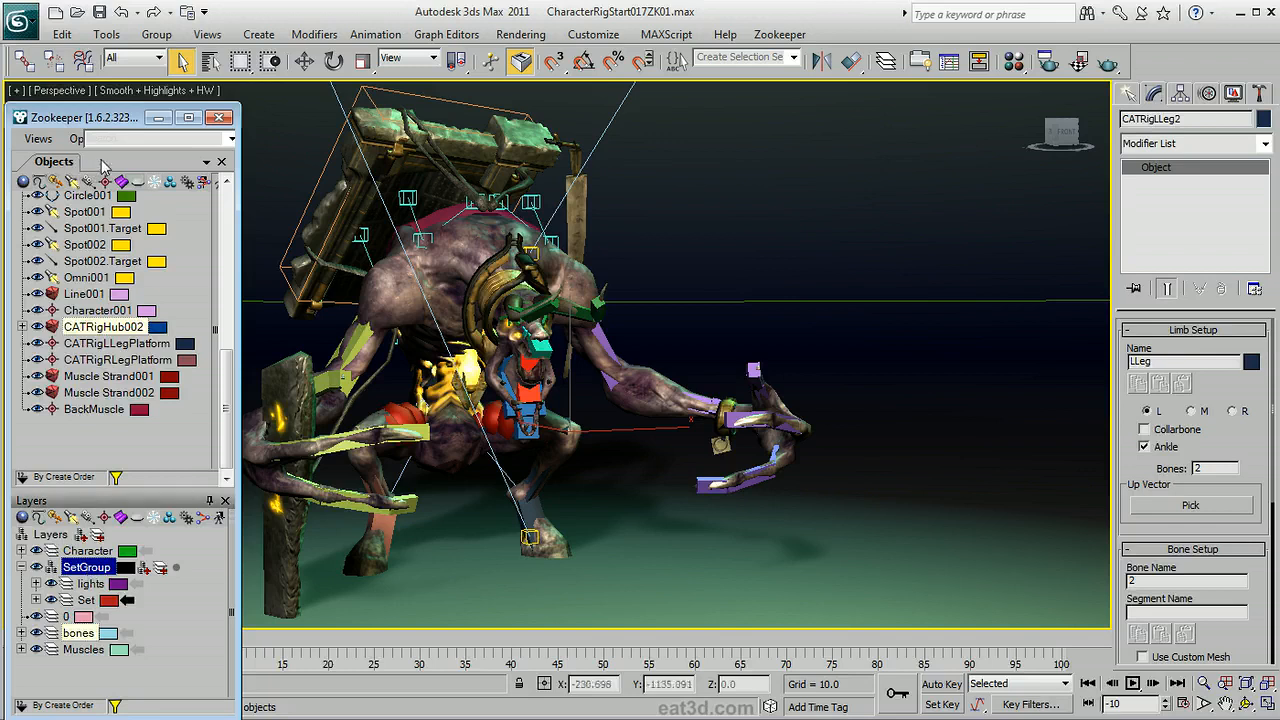
# Filter the Objects view so that it lists only geometry.
pyautogui.scroll(3, 116, 190)
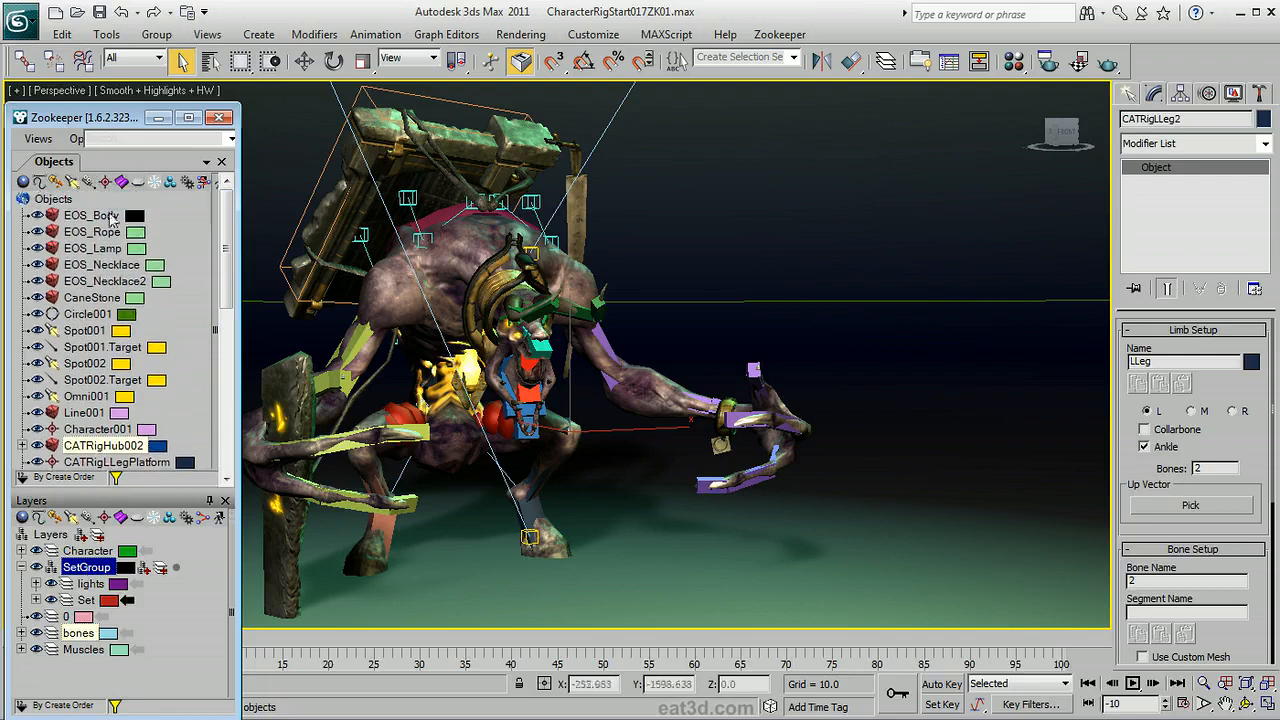
pyautogui.click(24, 183)
pyautogui.click(24, 183)
pyautogui.click(24, 183)
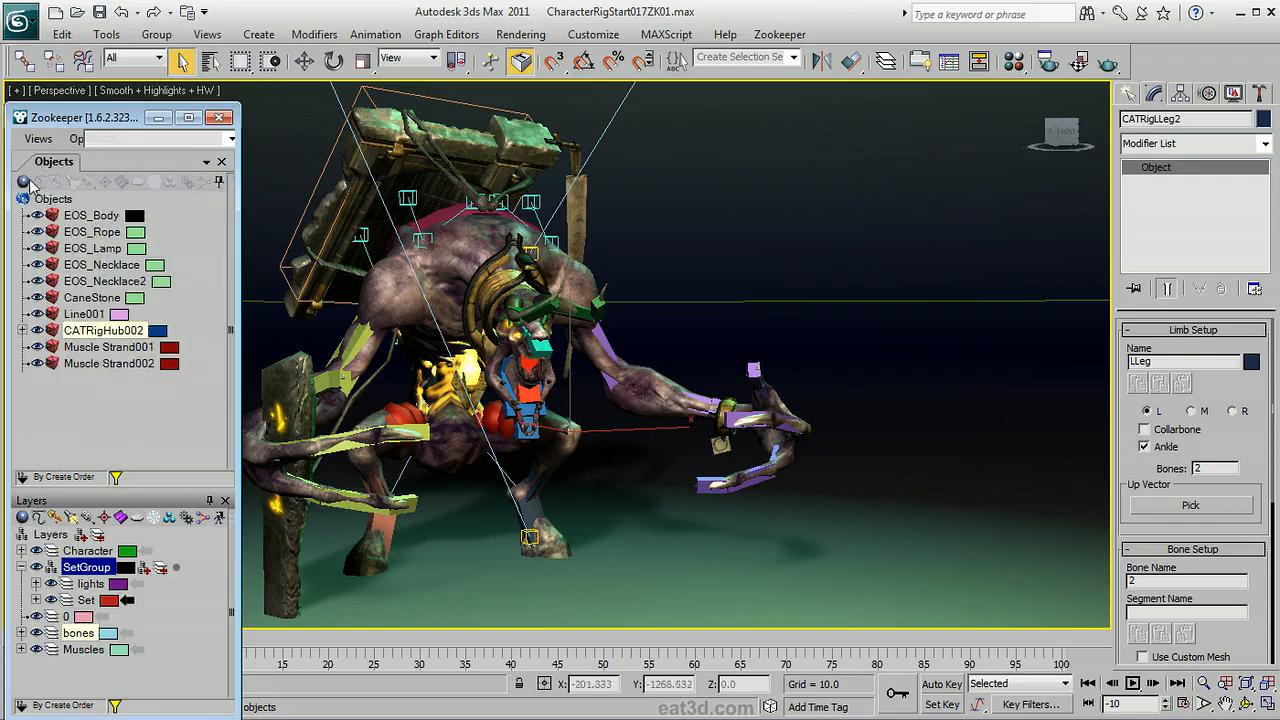
# Rename the Objects view as Geom.
pyautogui.doubleClick(53, 162)
pyautogui.write('Ge')
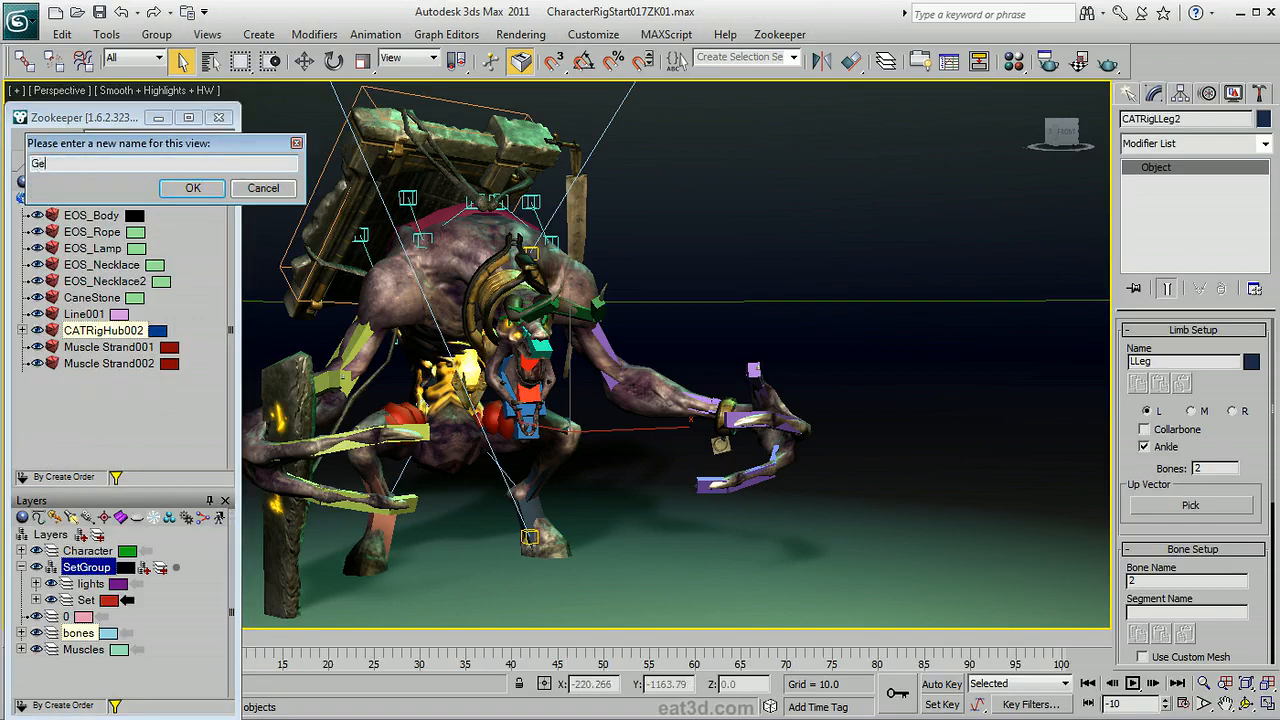
pyautogui.write('om')
pyautogui.press('Return')
# Add a second object manager view, name it Lights, and limit it to light objects.
pyautogui.rightClick(92, 166)
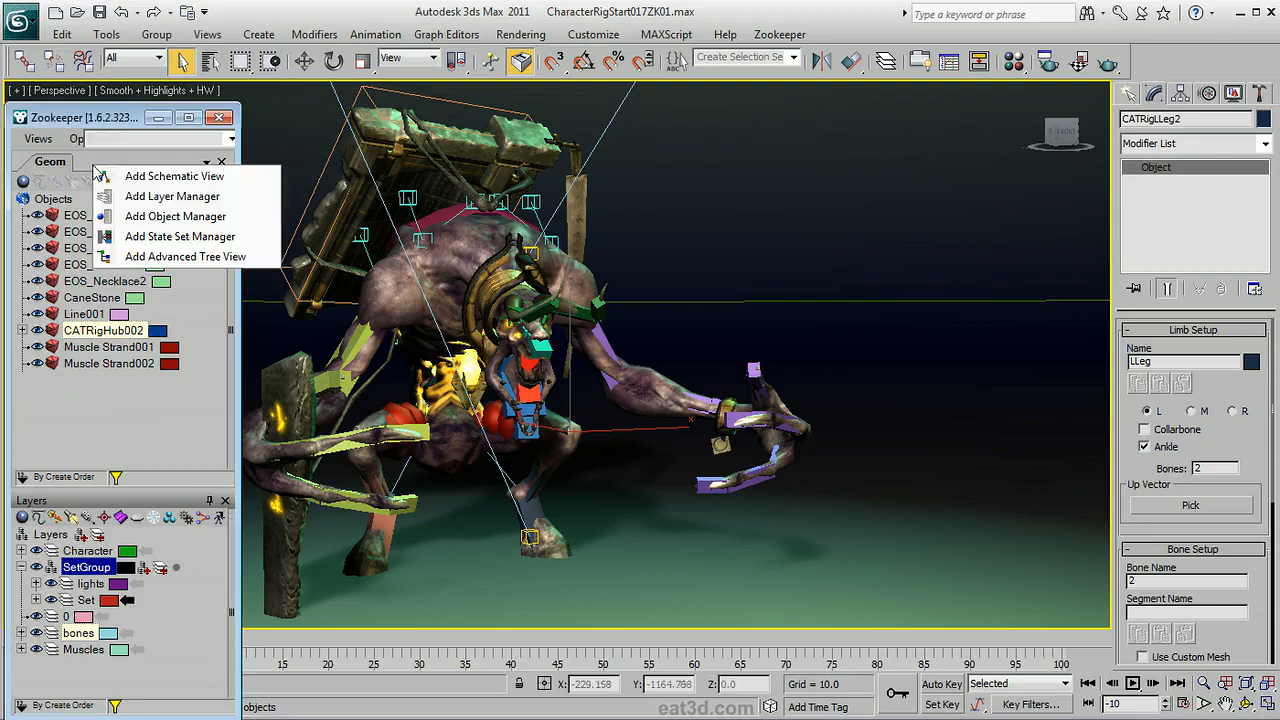
pyautogui.click(146, 216)
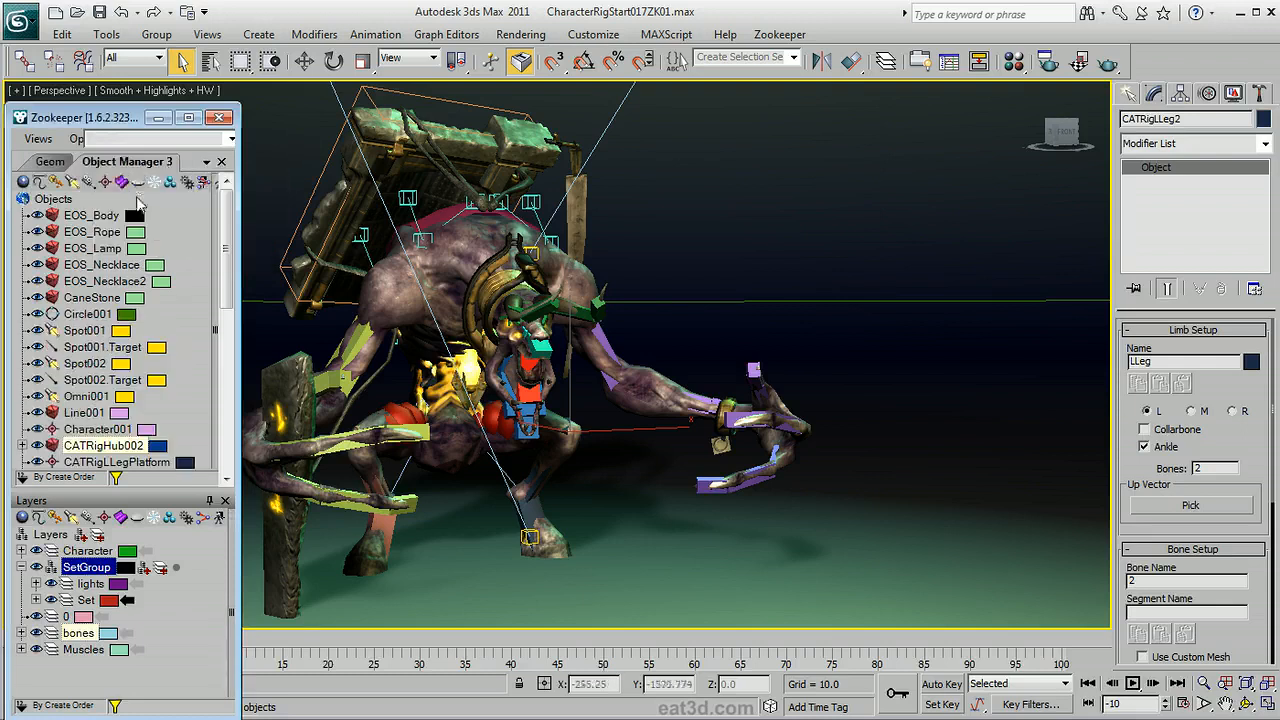
pyautogui.doubleClick(128, 163)
pyautogui.write('Lights')
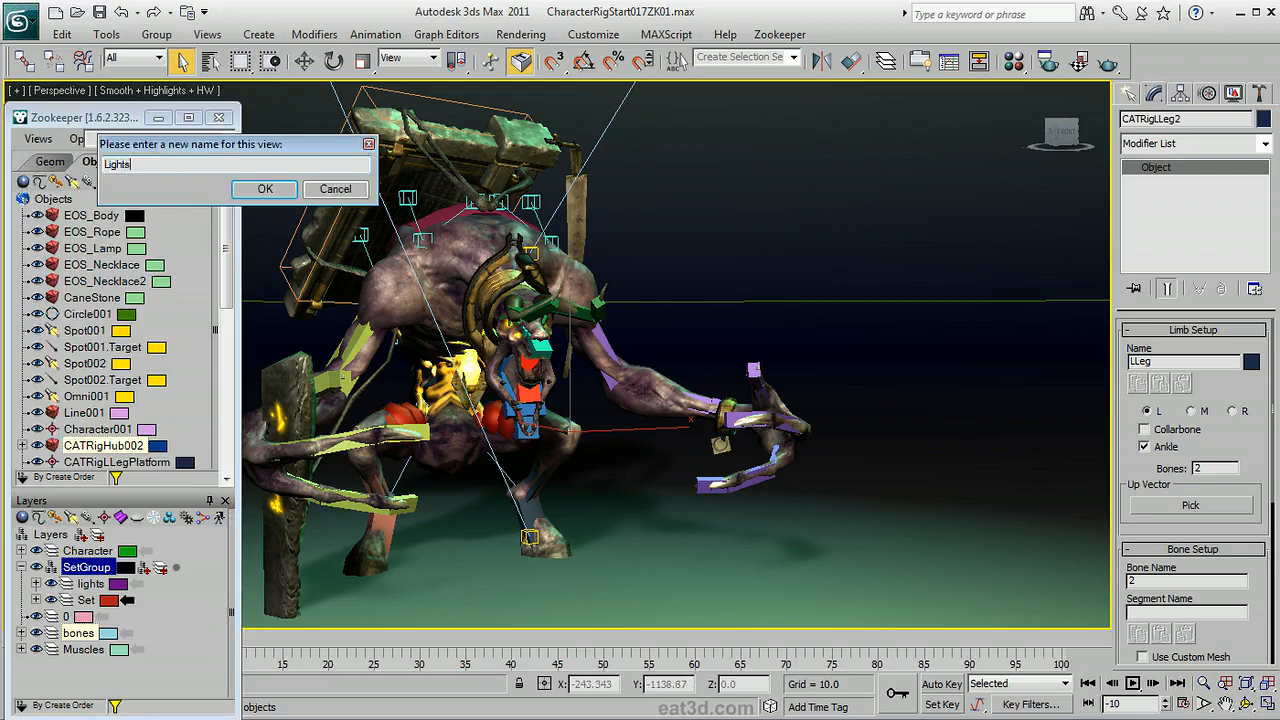
pyautogui.press('Return')
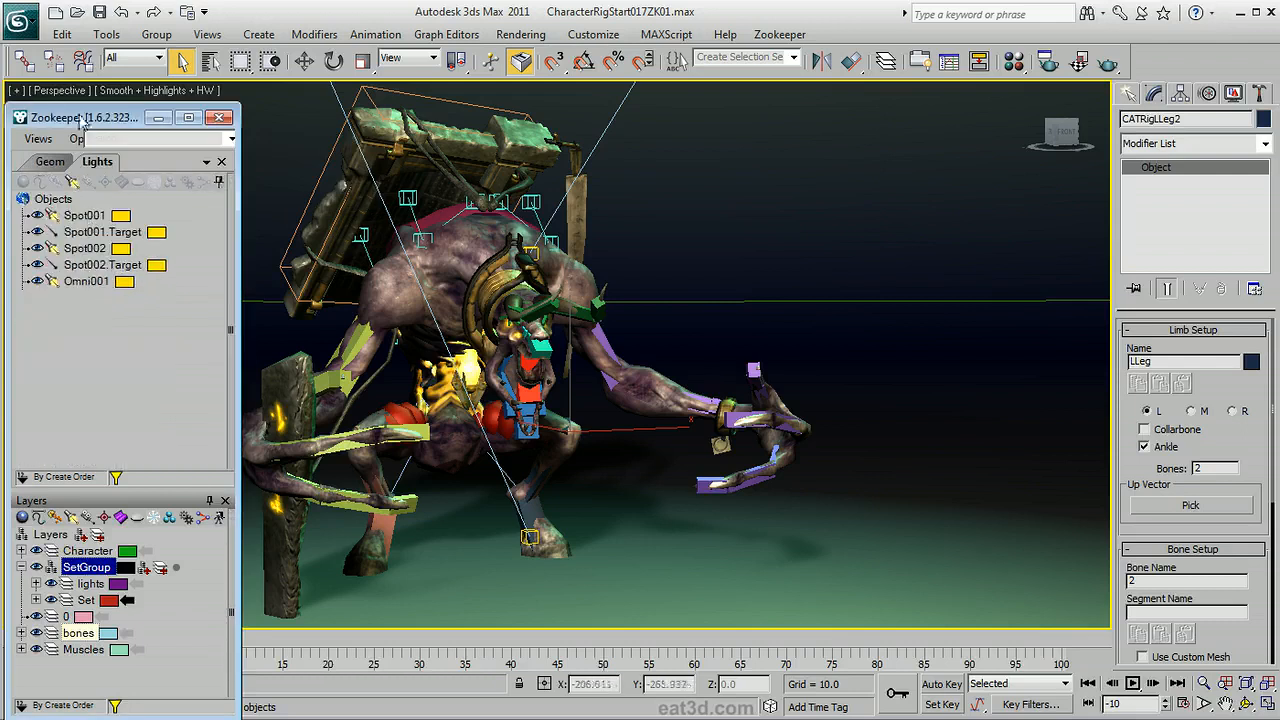
# Switch between the Geom and Lights views, and add a third object manager view named CAT.
pyautogui.click(56, 162)
pyautogui.click(93, 163)
pyautogui.rightClick(131, 161)
pyautogui.click(195, 209)
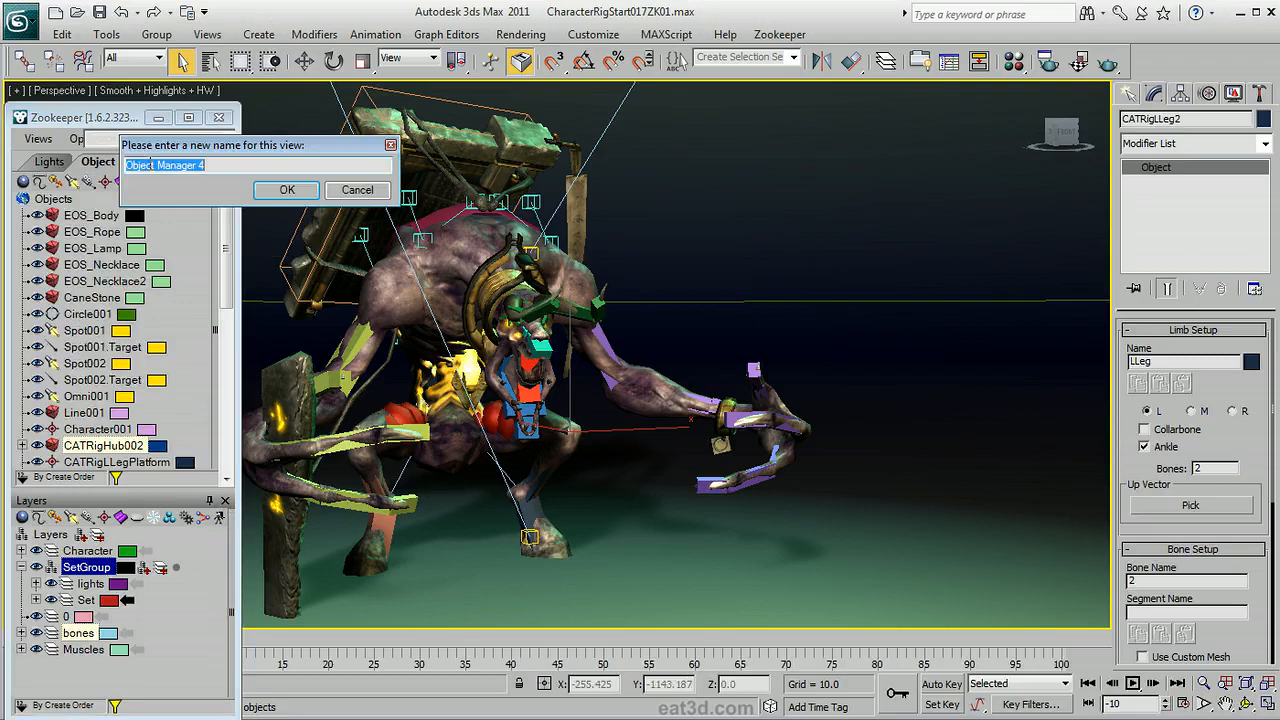
pyautogui.write('CAT')
pyautogui.press('Return')
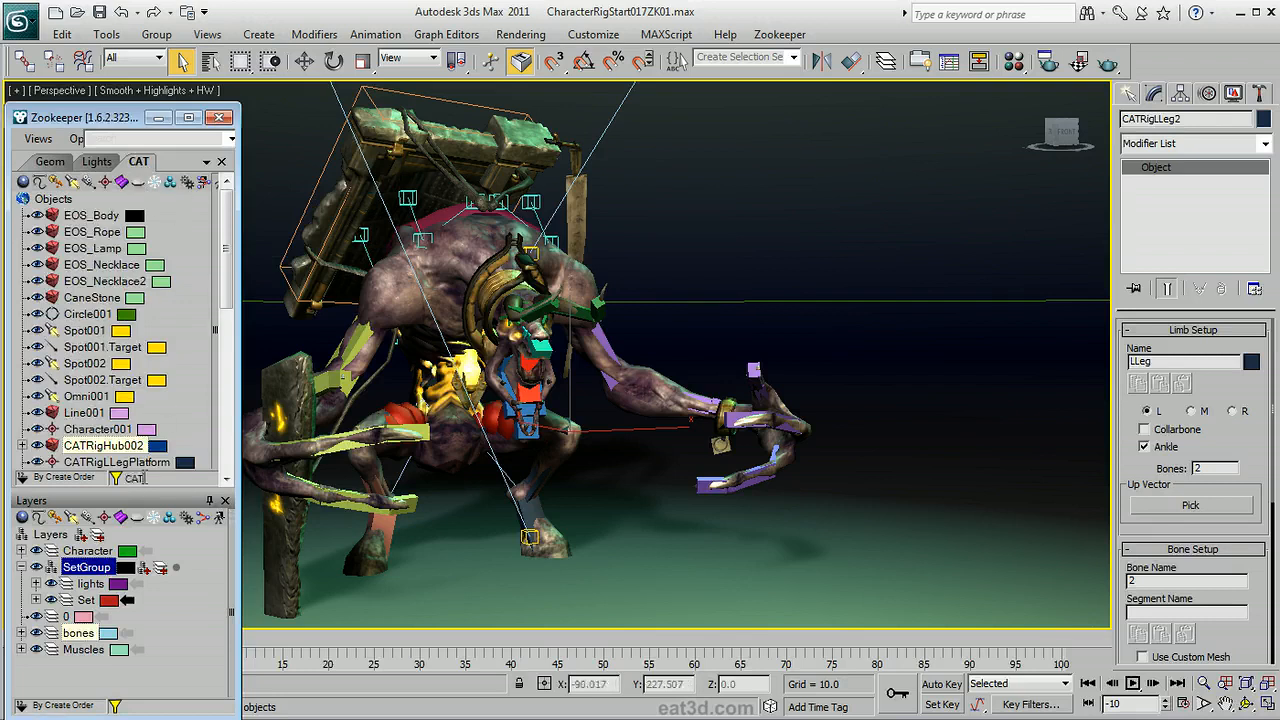
# Filter the CAT view by the name CAT and collapse the CATRigSpine branch.
pyautogui.press('Return')
pyautogui.click(37, 331)
pyautogui.click(37, 331)
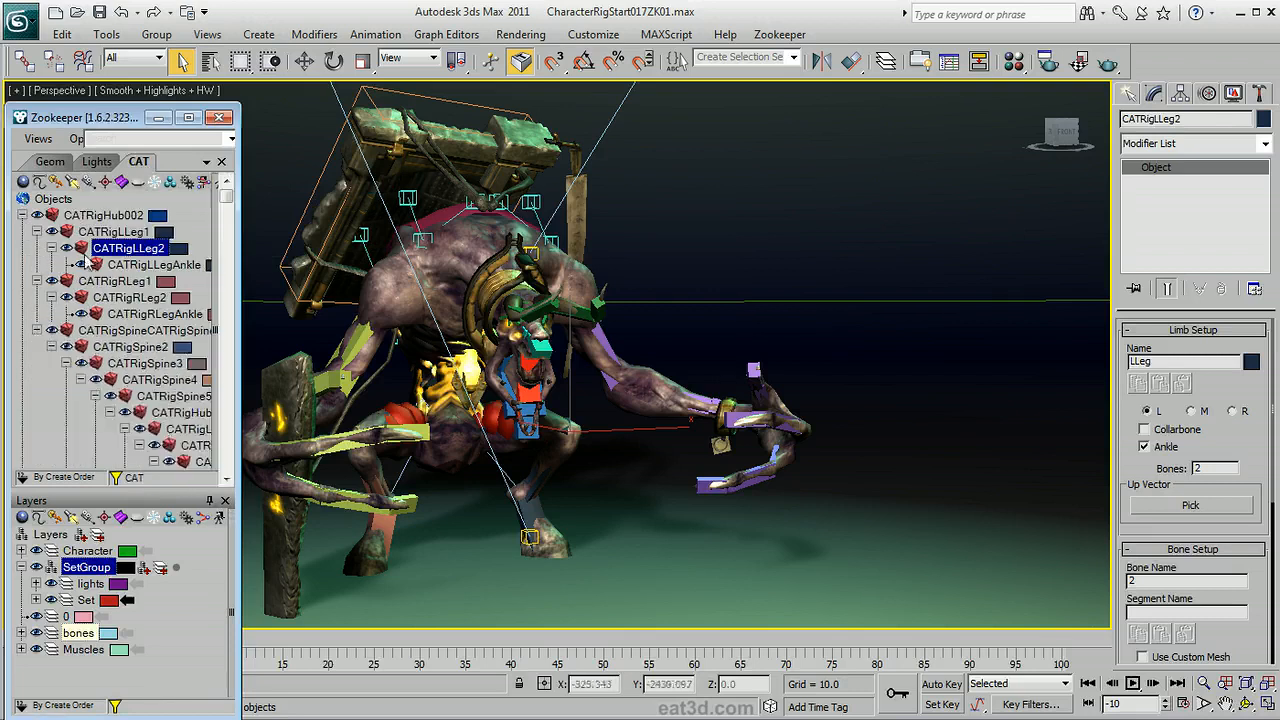
pyautogui.click(37, 331)
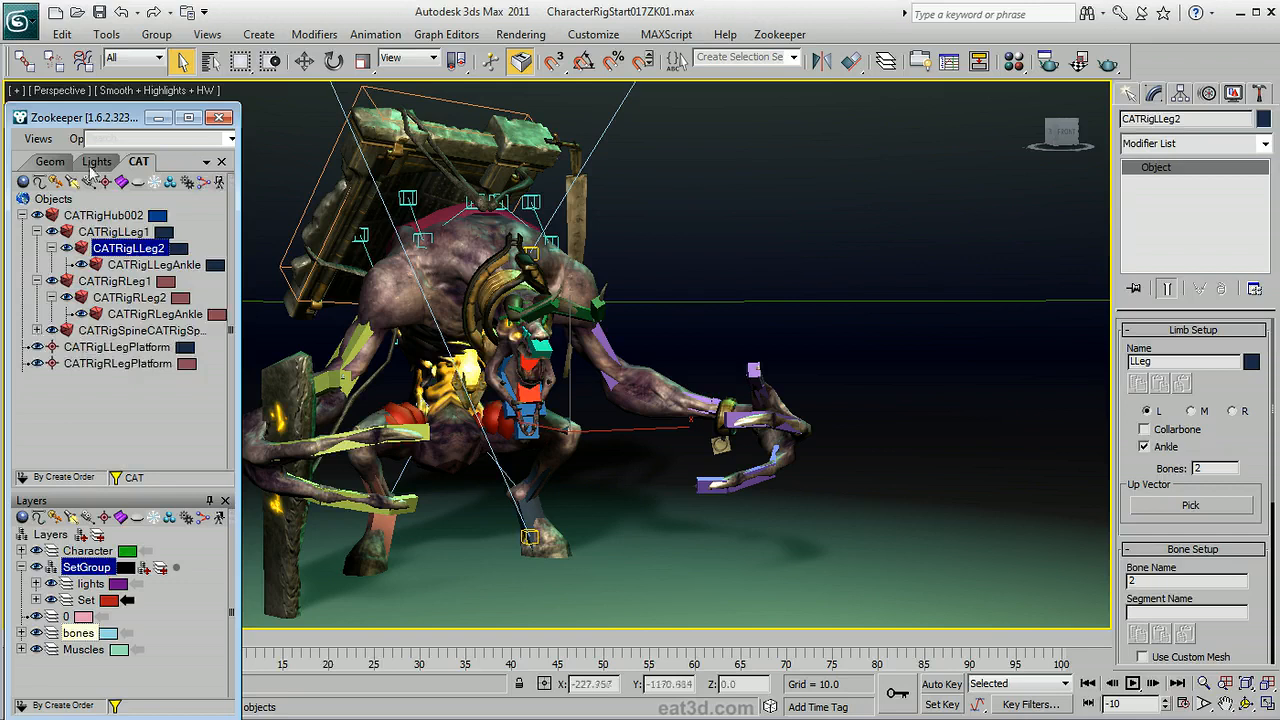
# Select EOS_Rope through CaneStone in the Geom view, and Spot001 through Spot002.Target in the Lights view.
pyautogui.click(95, 164)
pyautogui.click(58, 163)
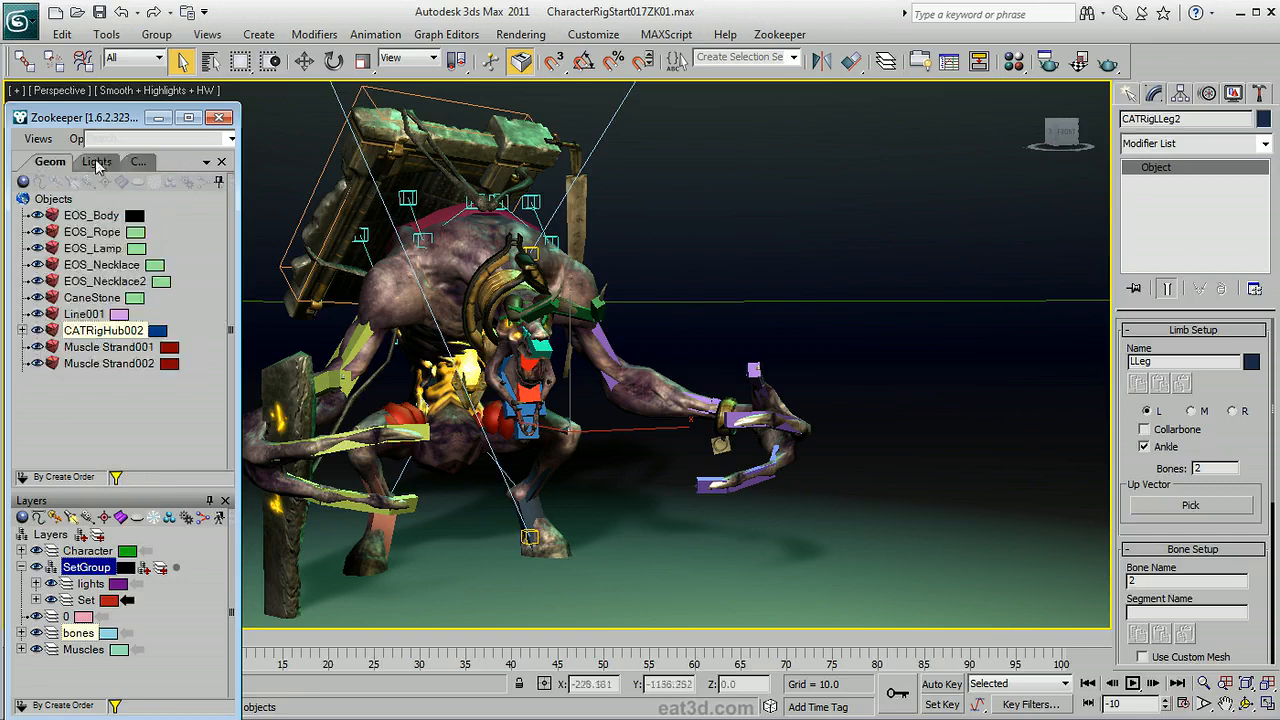
pyautogui.moveTo(96, 231); pyautogui.dragTo(88, 298)
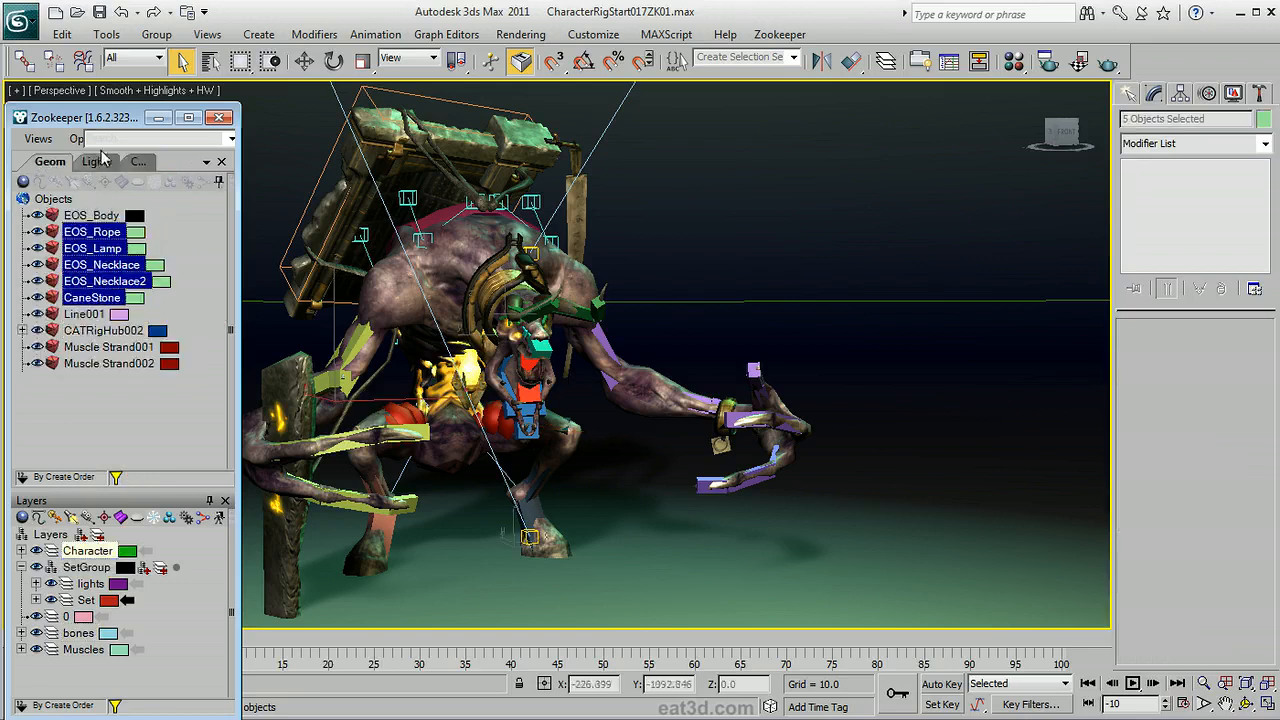
pyautogui.click(99, 162)
pyautogui.moveTo(76, 220); pyautogui.dragTo(78, 267)
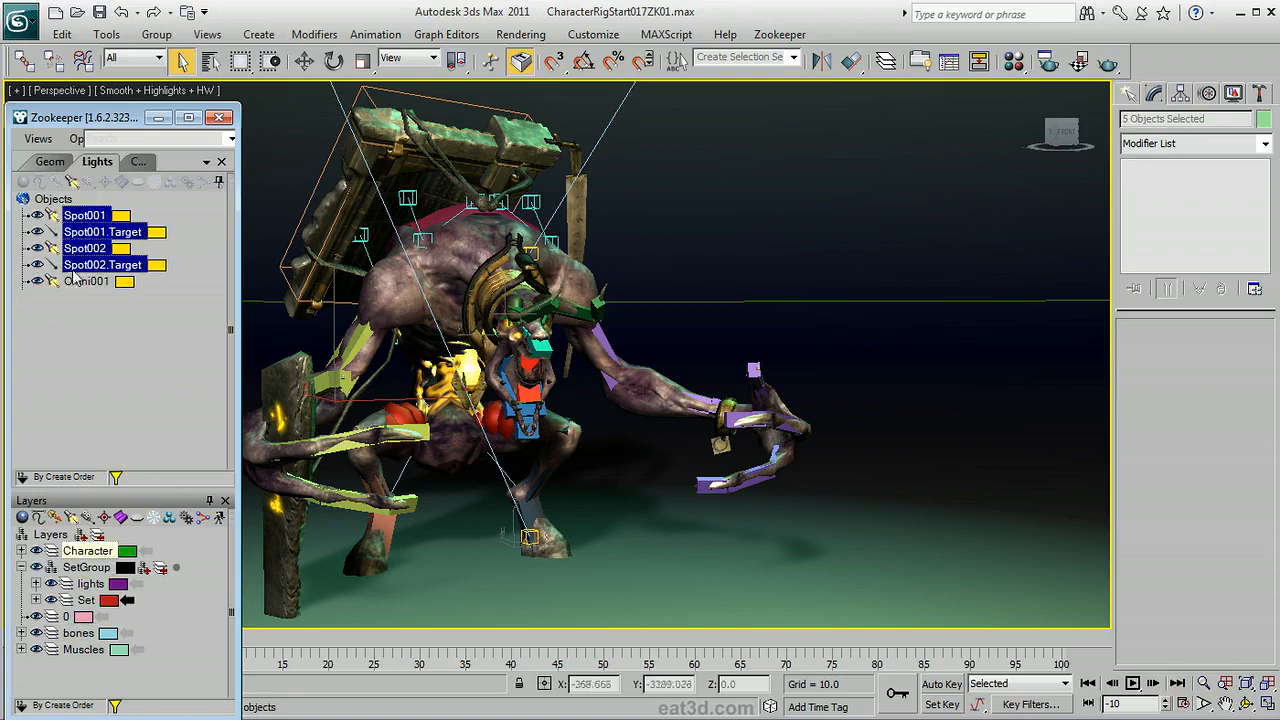
# Switch the visibility of the selected spotlights off and back on.
pyautogui.click(37, 216)
pyautogui.click(37, 216)
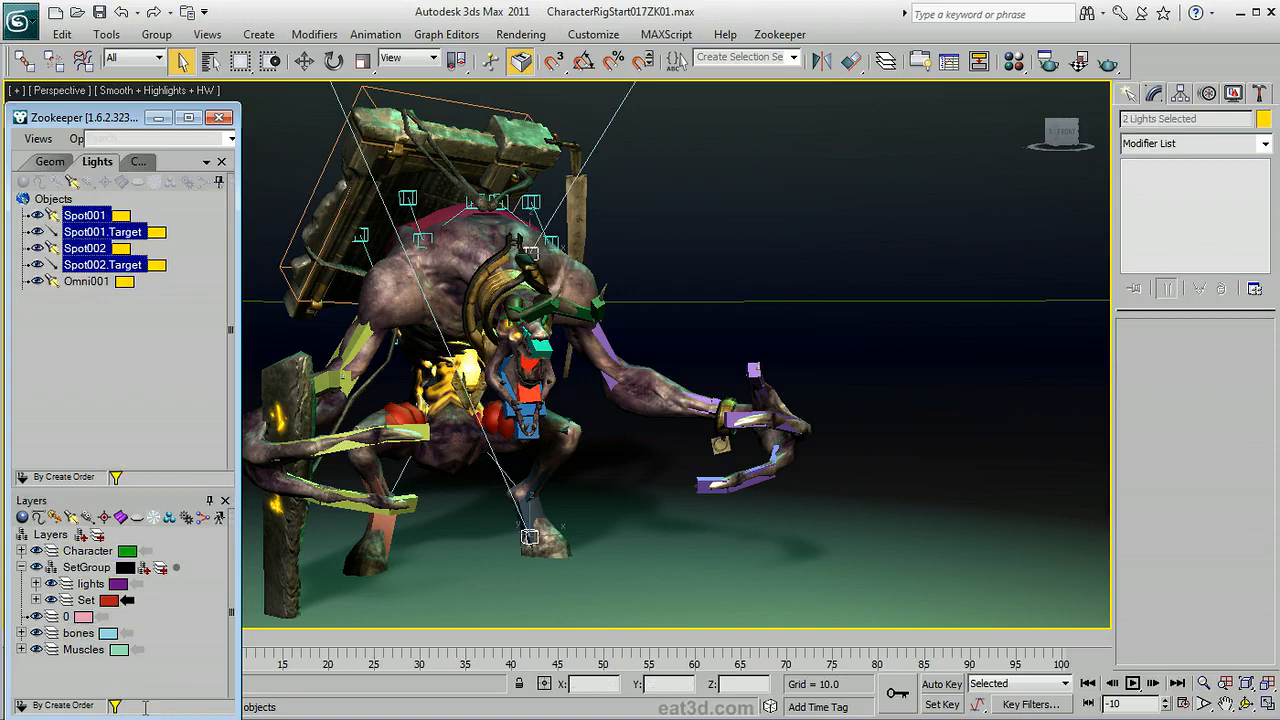
pyautogui.press('Return')
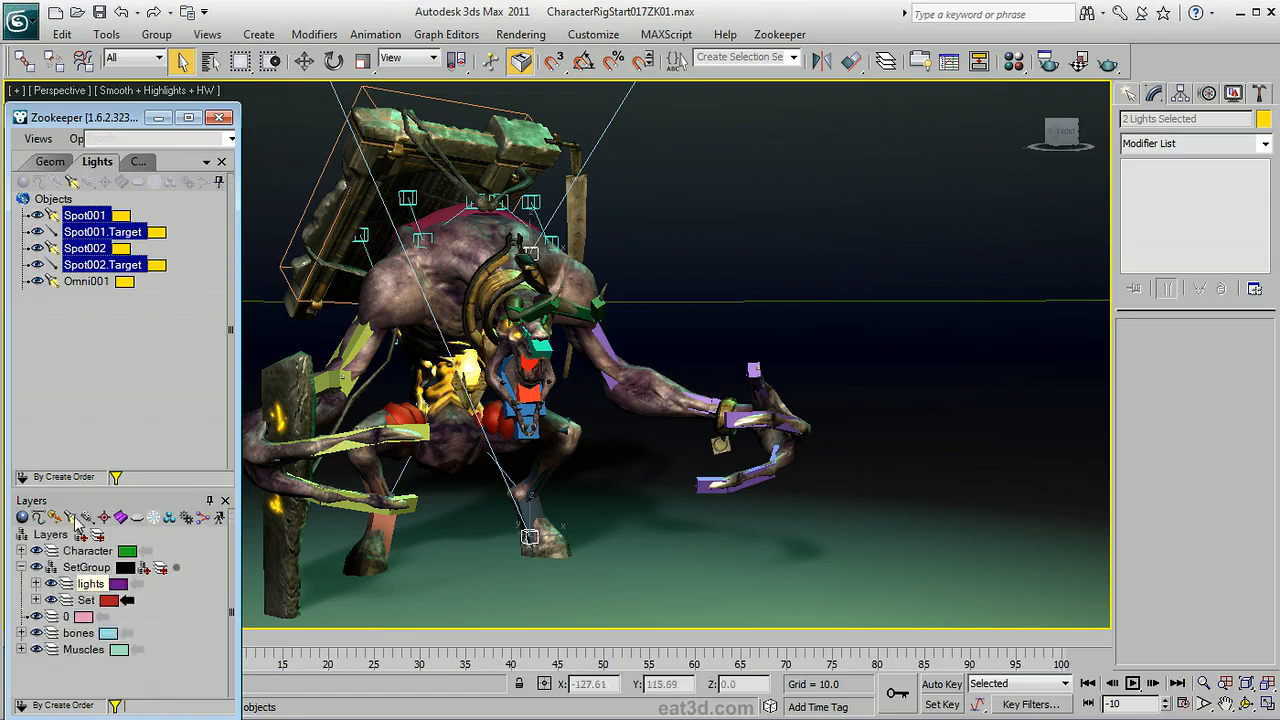
# Close the Lights and CAT views, and list all object types in the remaining Geom view with EOS_Lamp selected.
pyautogui.click(223, 163)
pyautogui.click(223, 163)
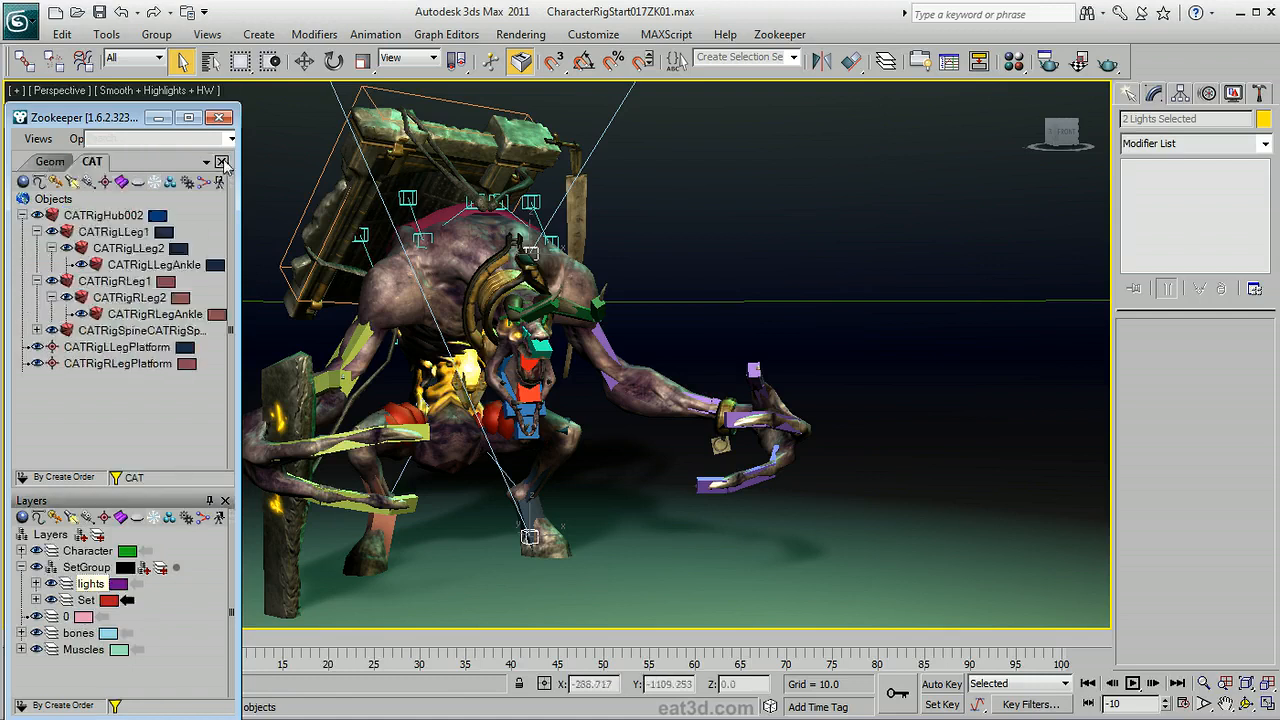
pyautogui.click(223, 163)
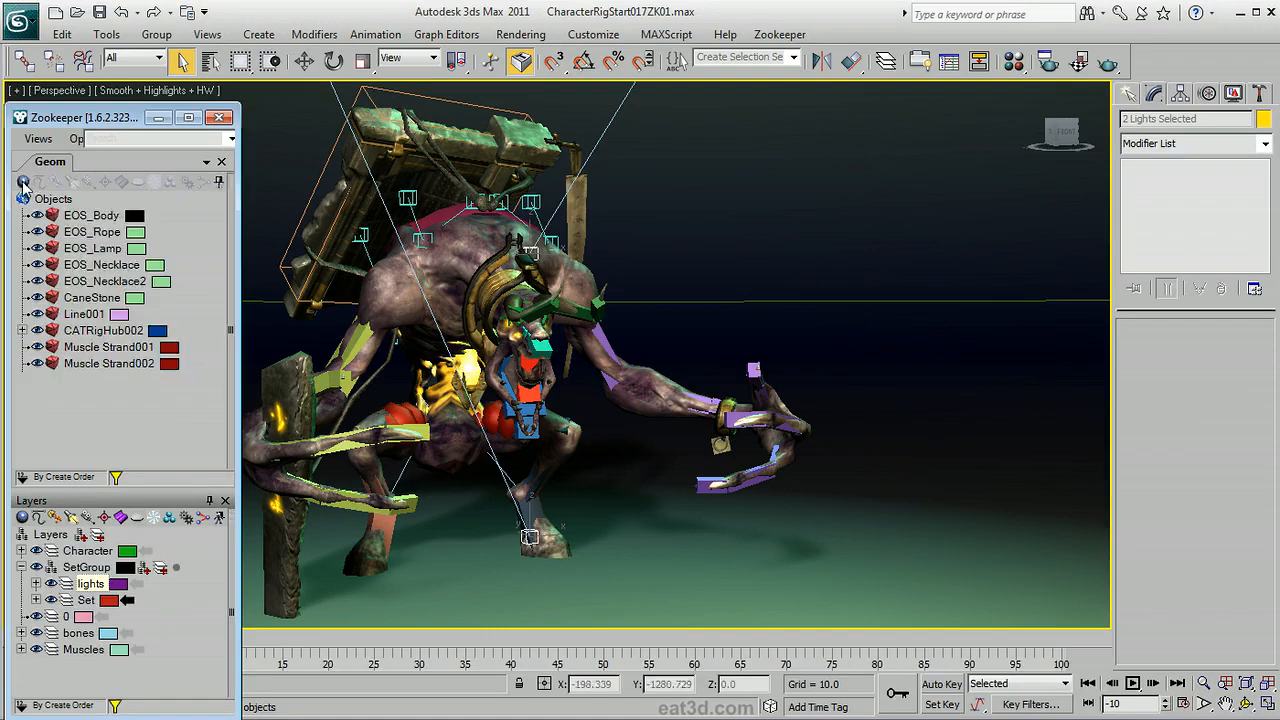
pyautogui.click(24, 185)
pyautogui.click(91, 249)
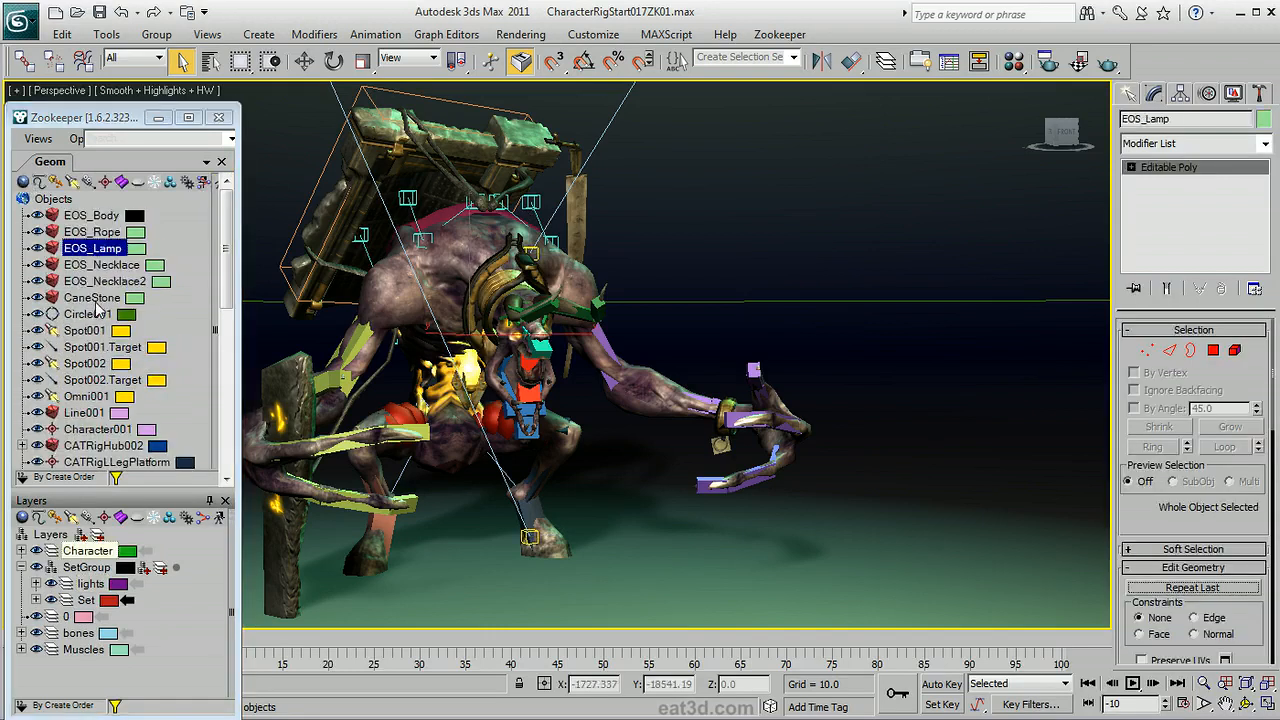
# Set the Layers view to auto-hide, and reveal it briefly from its collapsed state.
pyautogui.click(207, 500)
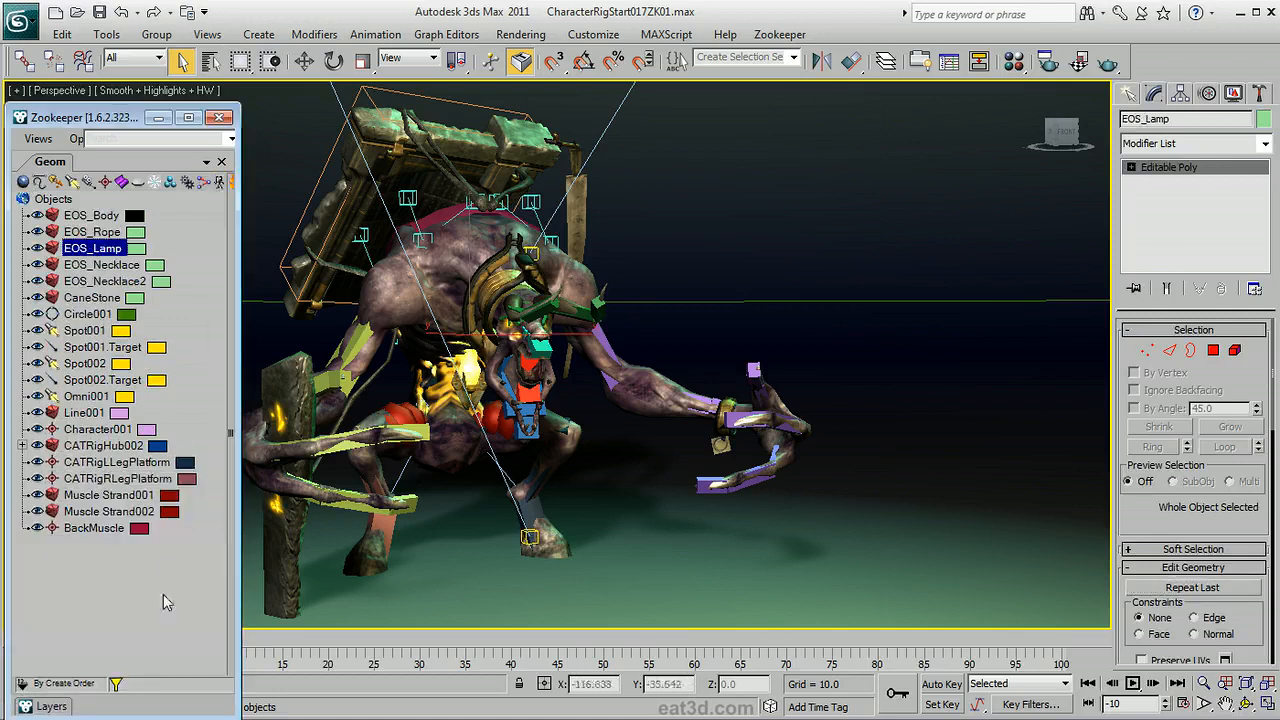
pyautogui.click(50, 704)
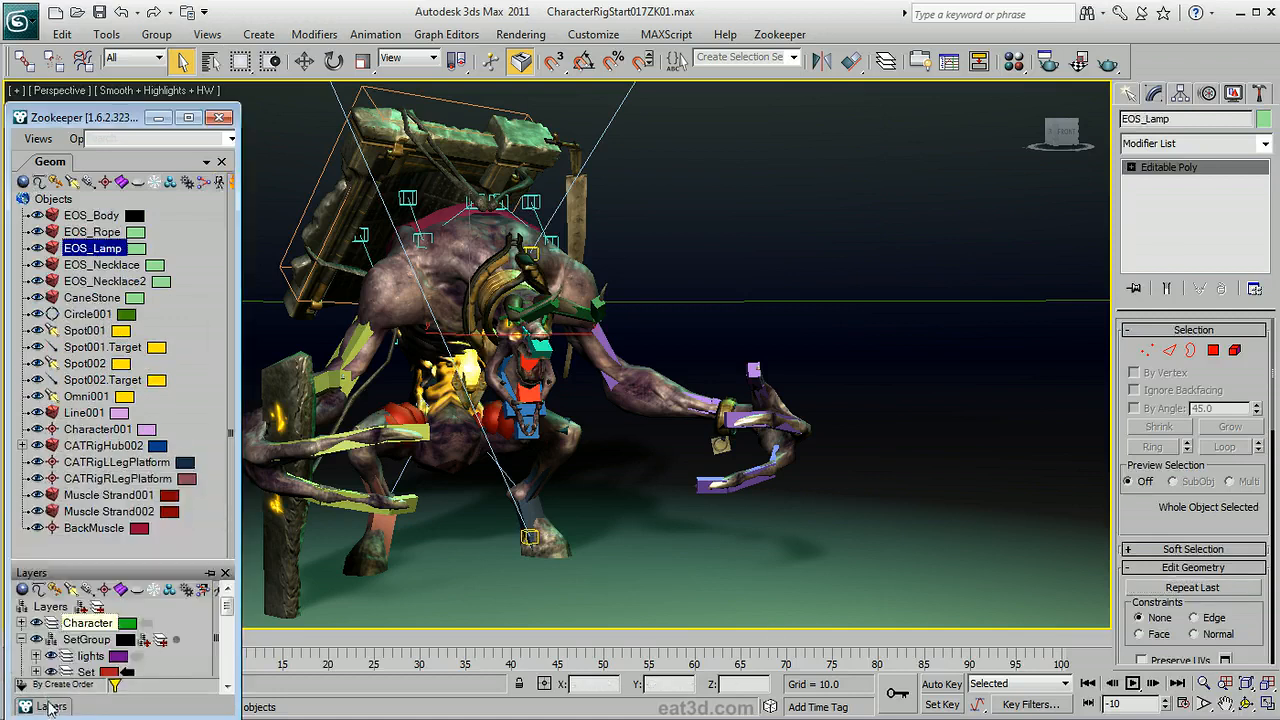
pyautogui.click(50, 706)
# Reset the Zookeeper window layout to Objects, Layers, and States.
pyautogui.click(39, 139)
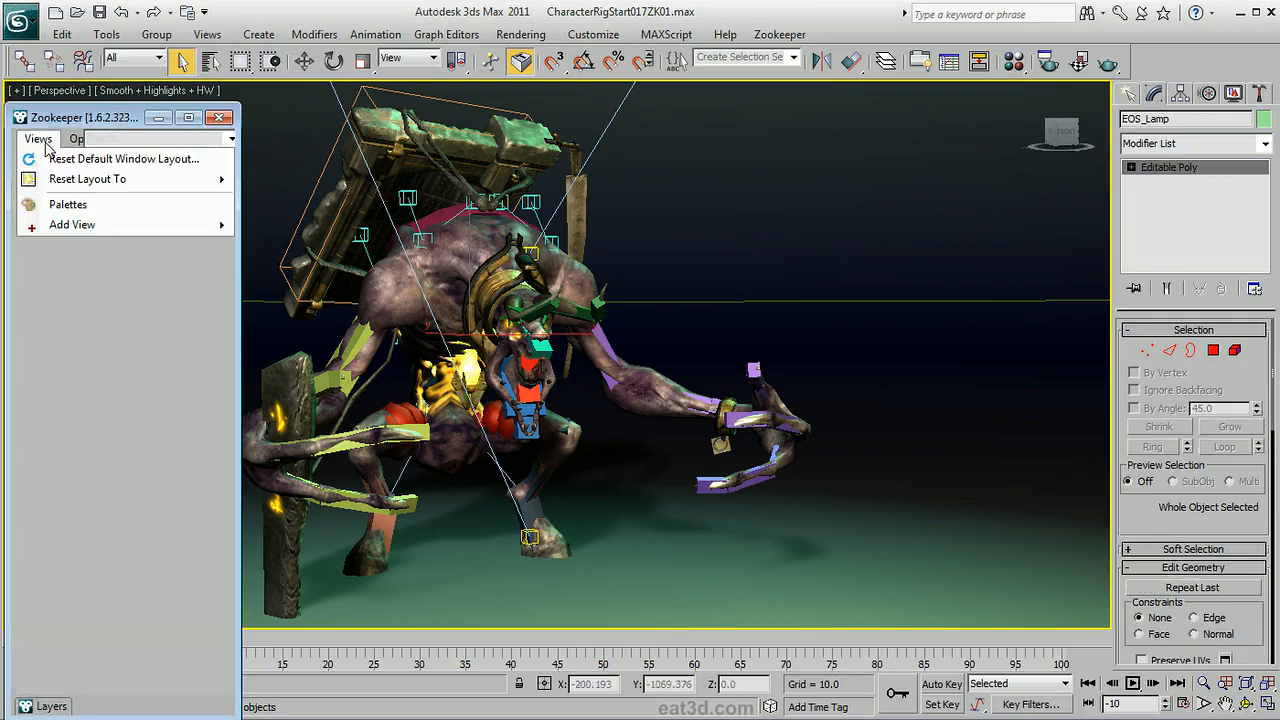
pyautogui.moveTo(60, 180)
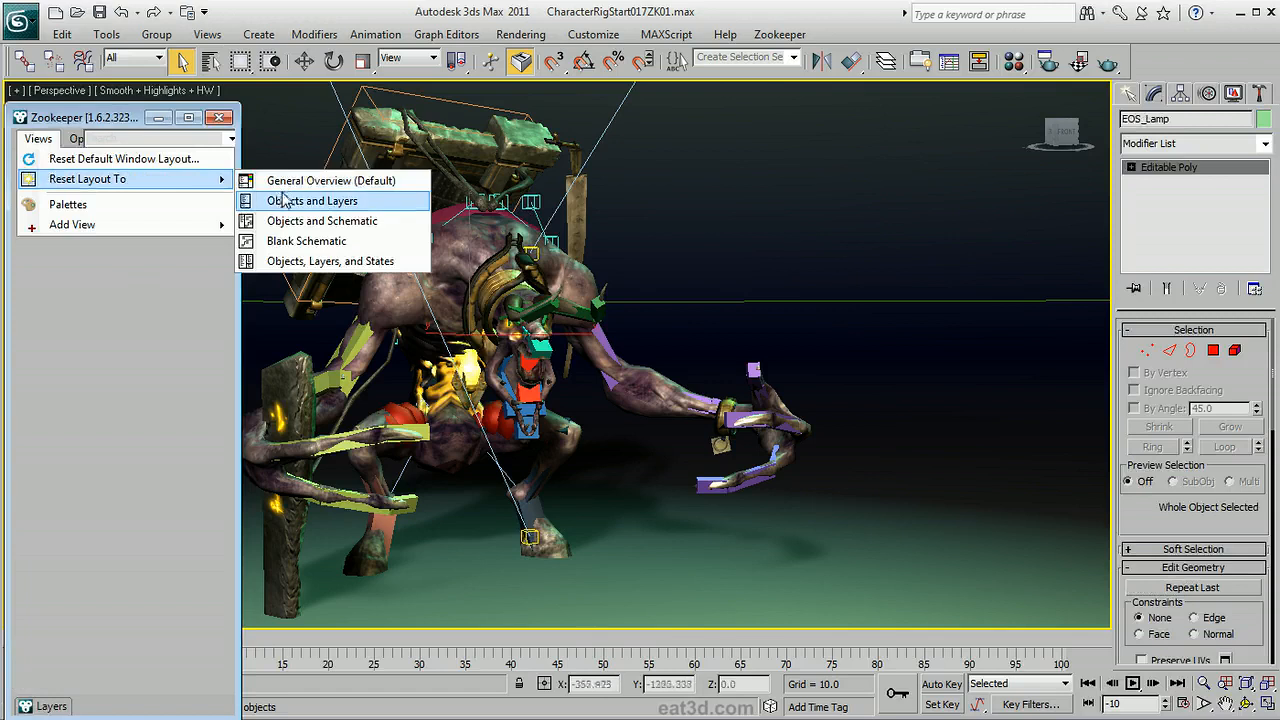
pyautogui.click(305, 262)
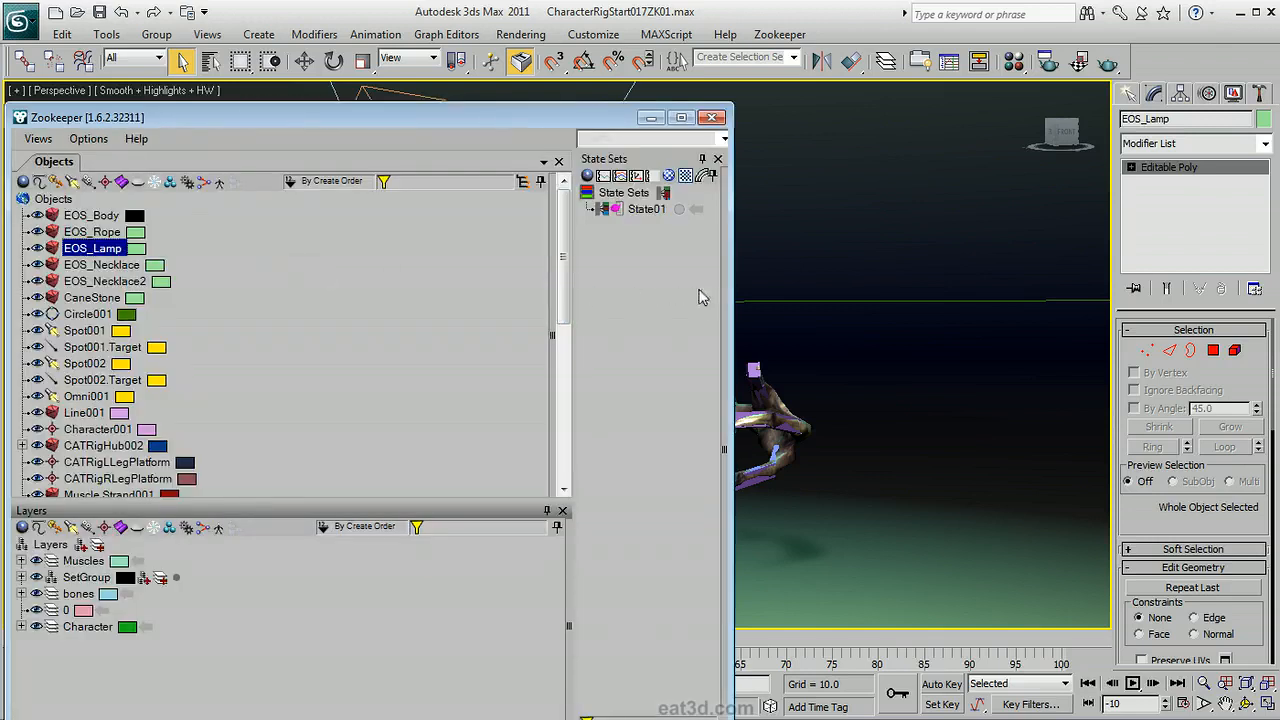
# Narrow the Zookeeper window and its view columns to uncover more of the viewport, and select State01 in State Sets.
pyautogui.moveTo(733, 290); pyautogui.dragTo(430, 312)
pyautogui.moveTo(338, 300); pyautogui.dragTo(254, 302)
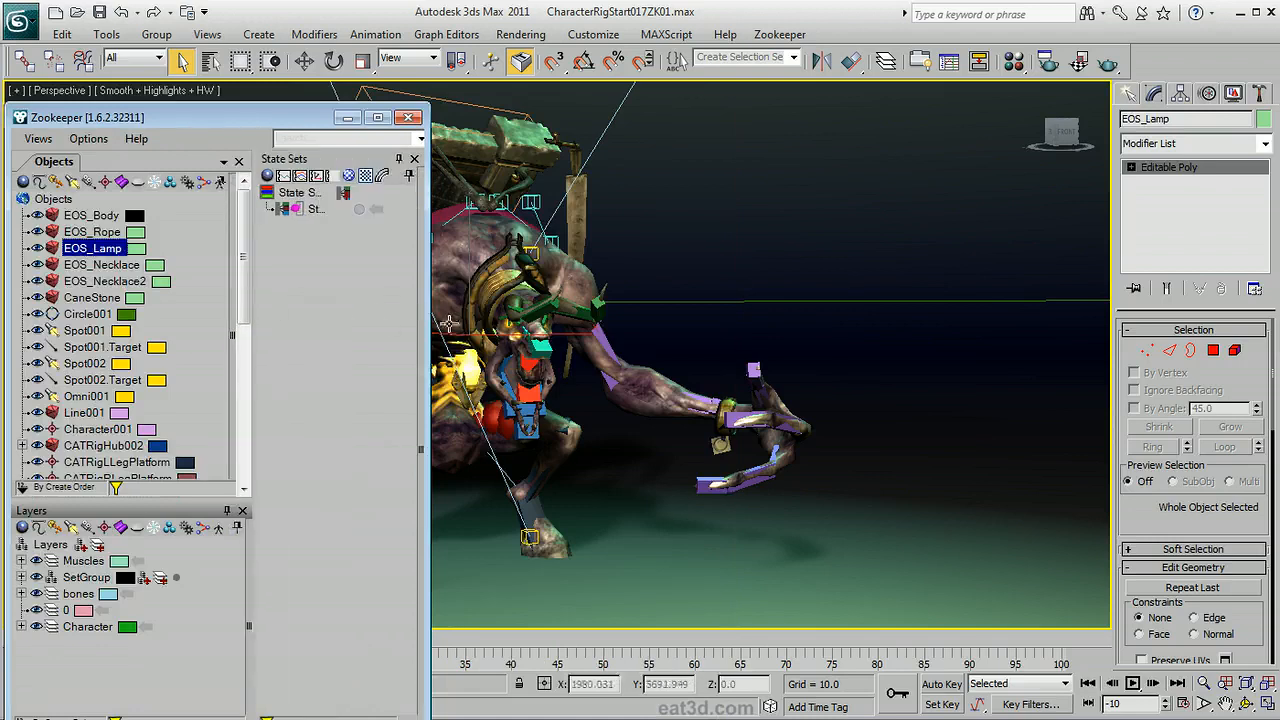
pyautogui.moveTo(428, 326); pyautogui.dragTo(400, 326)
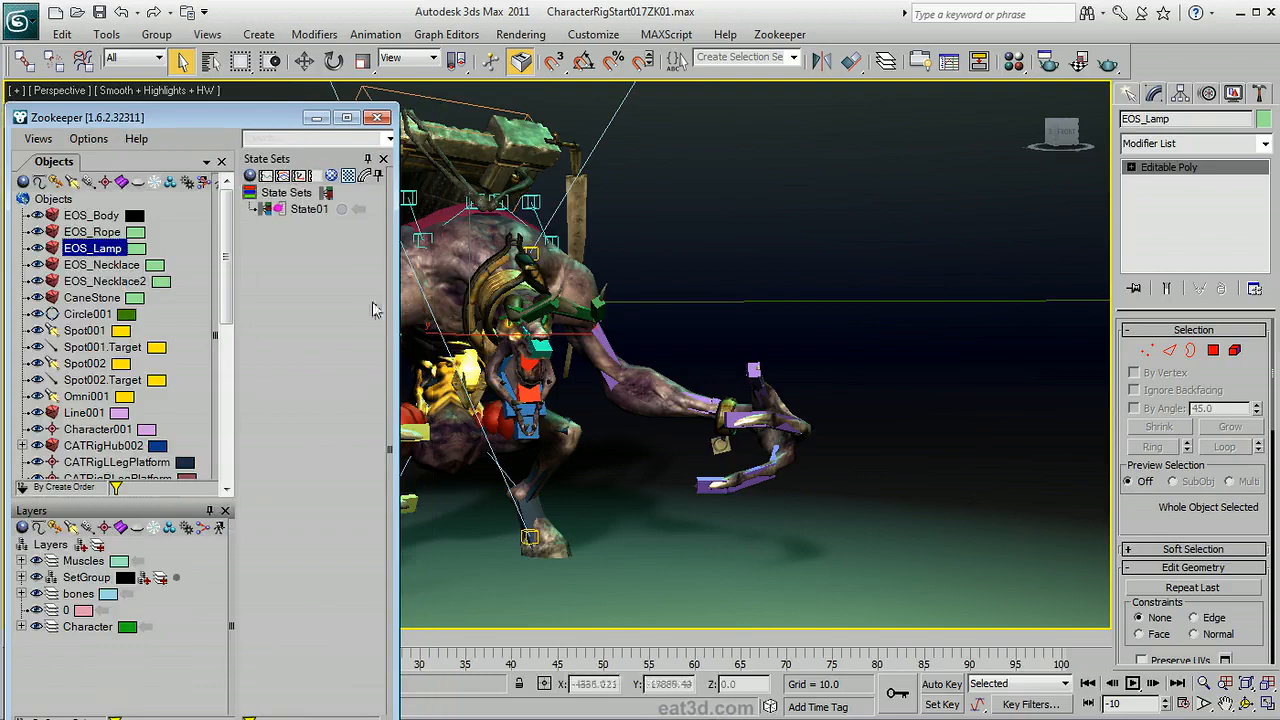
pyautogui.click(313, 214)
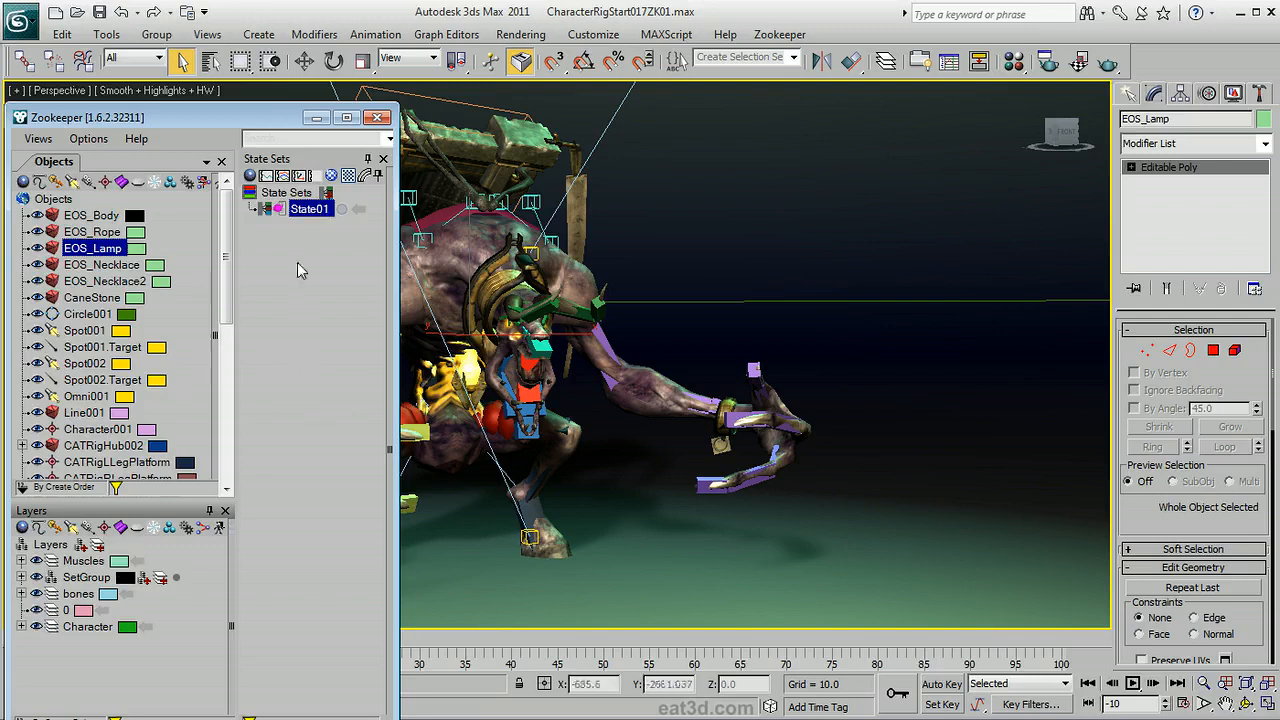
# Rename the State01 state set to Skin and start recording changes to it.
pyautogui.doubleClick(313, 213)
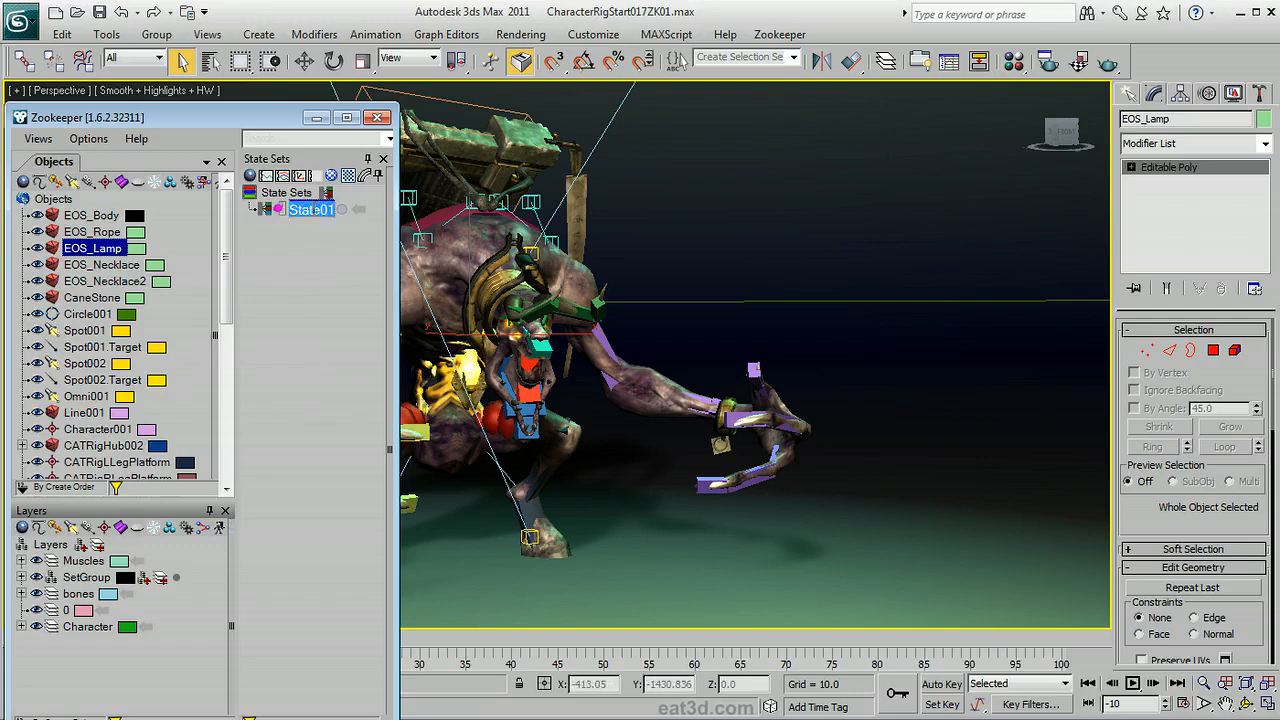
pyautogui.write('Skin')
pyautogui.press('Return')
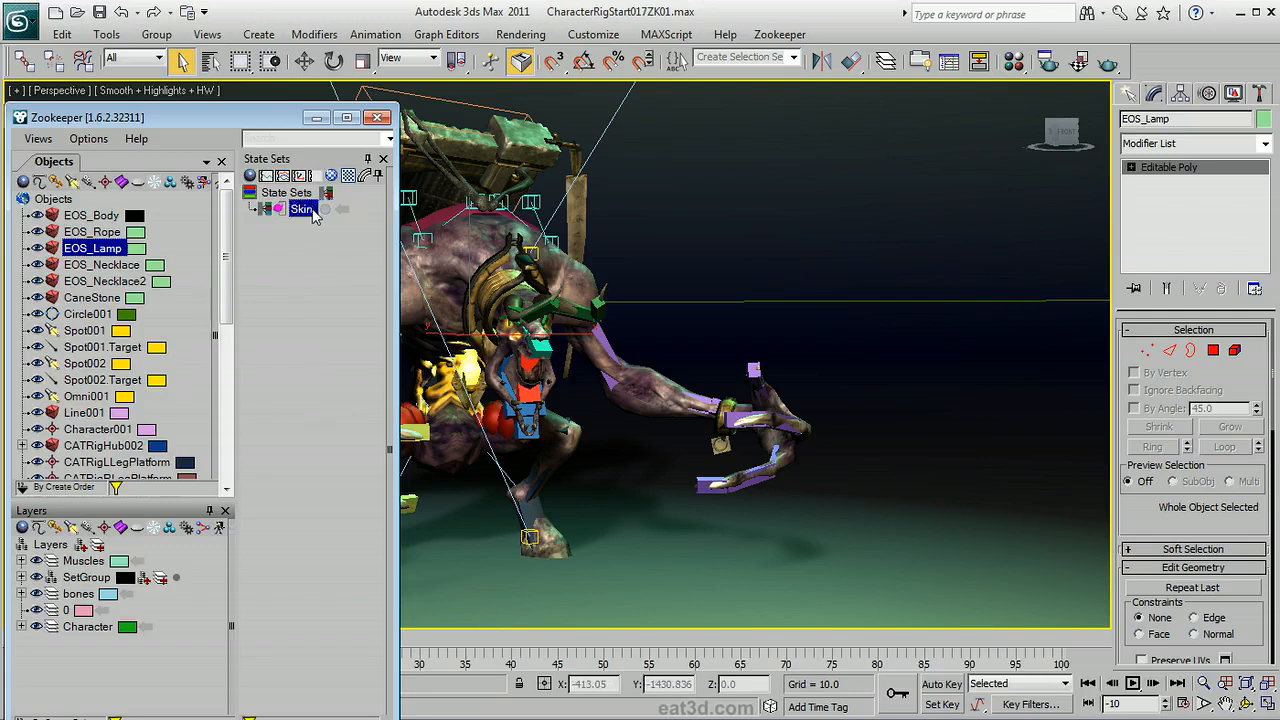
pyautogui.click(328, 211)
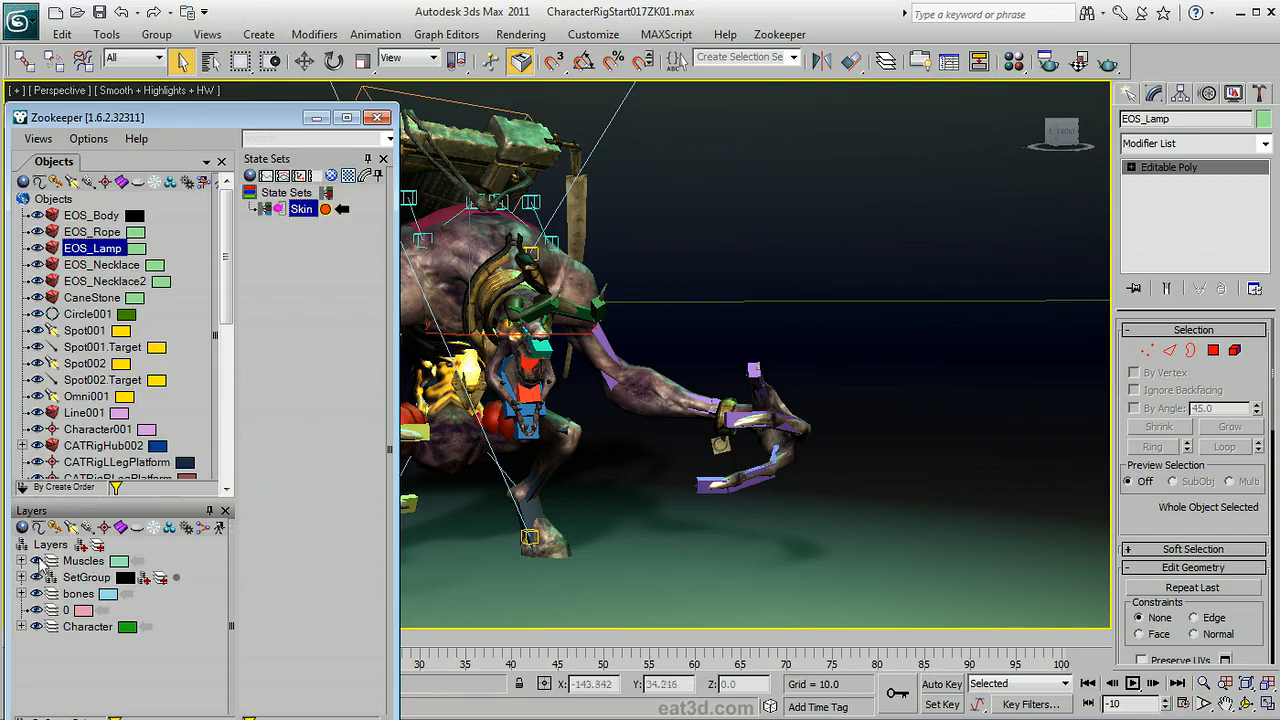
# Hide the Muscles, bones, 0 and SetGroup layers, leaving only the Character layer shown.
pyautogui.click(37, 561)
pyautogui.click(37, 594)
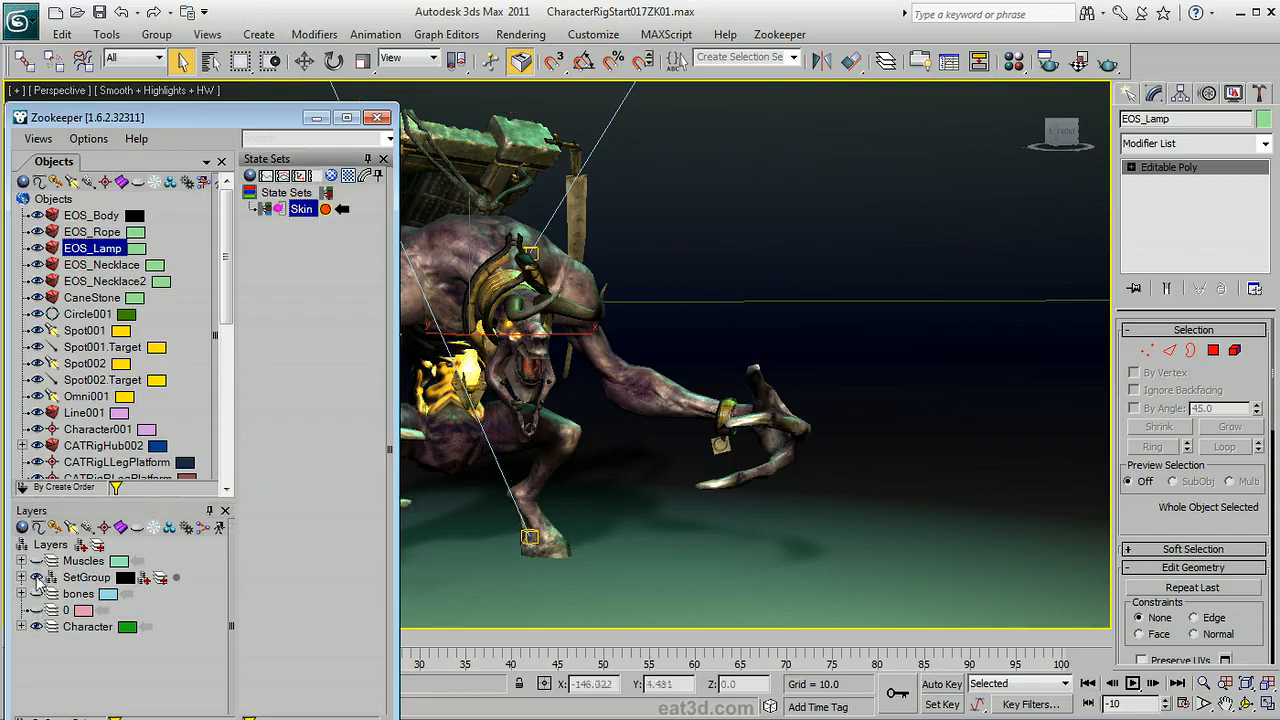
pyautogui.click(37, 578)
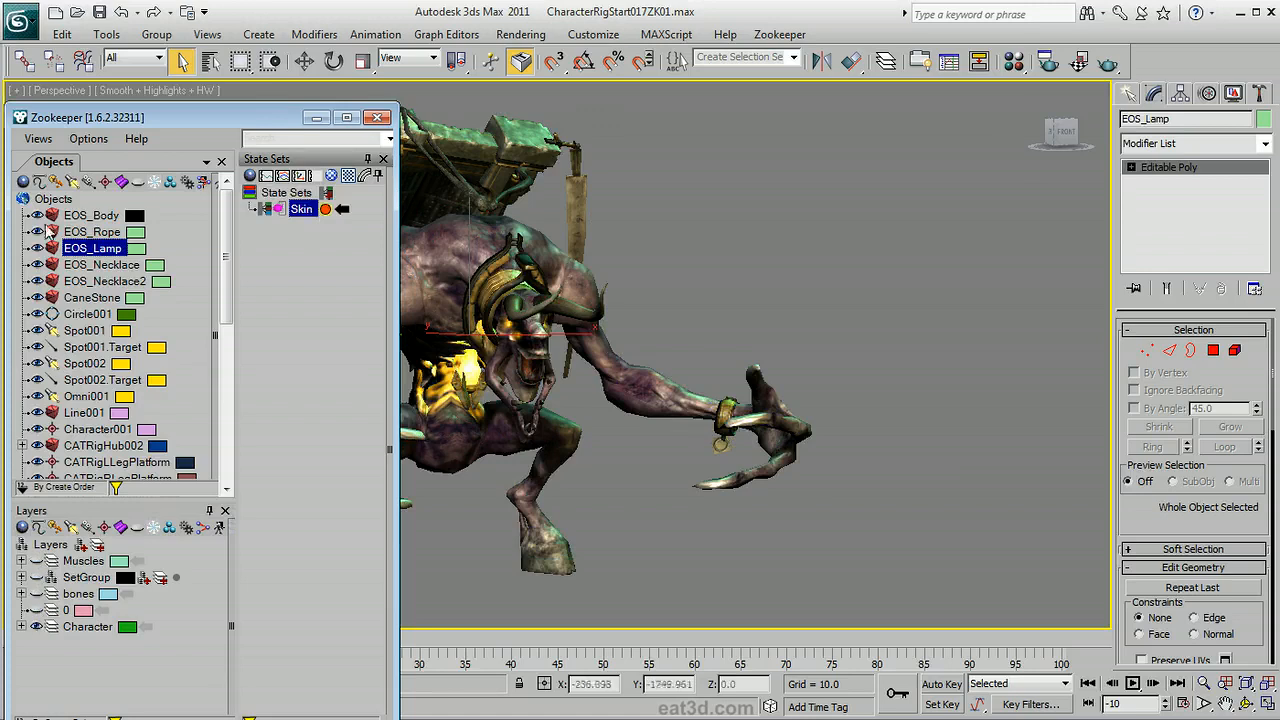
# Hide EOS_Rope, EOS_Lamp, EOS_Necklace, EOS_Necklace2, CaneStone and EOS_Stone, and collapse the CATRigHub002 hierarchy.
pyautogui.moveTo(78, 232); pyautogui.dragTo(93, 300)
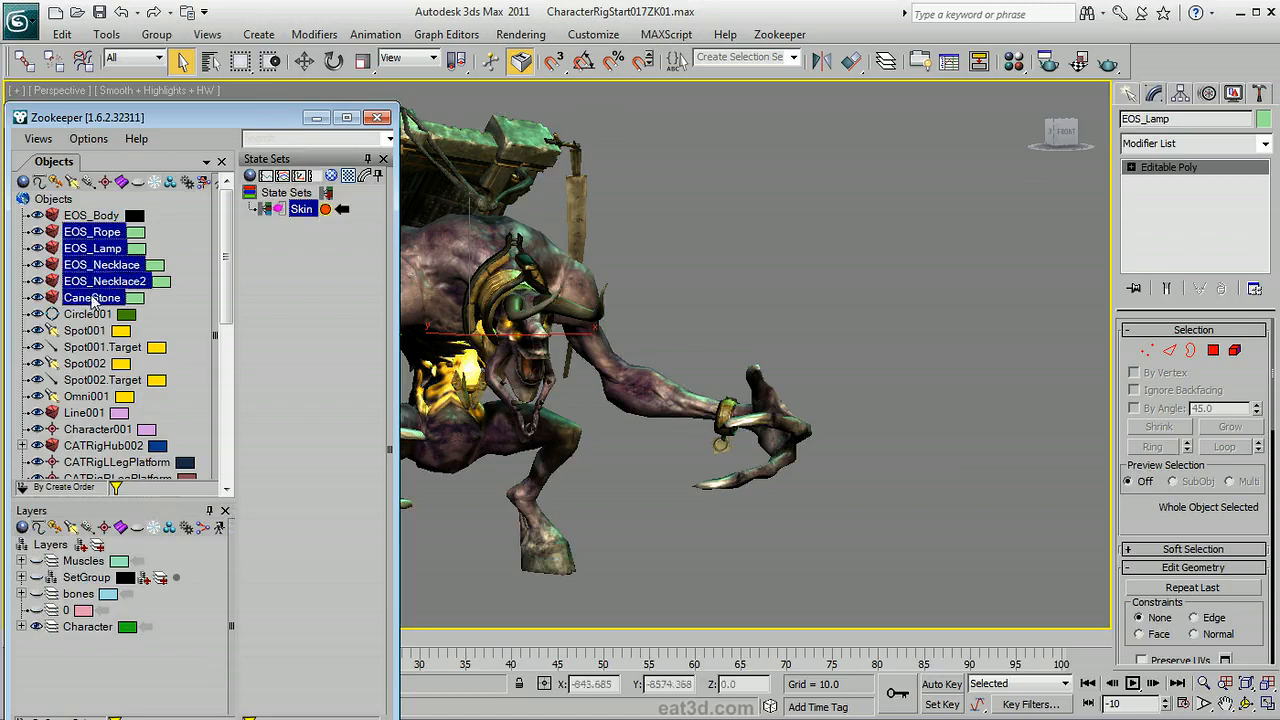
pyautogui.click(37, 298)
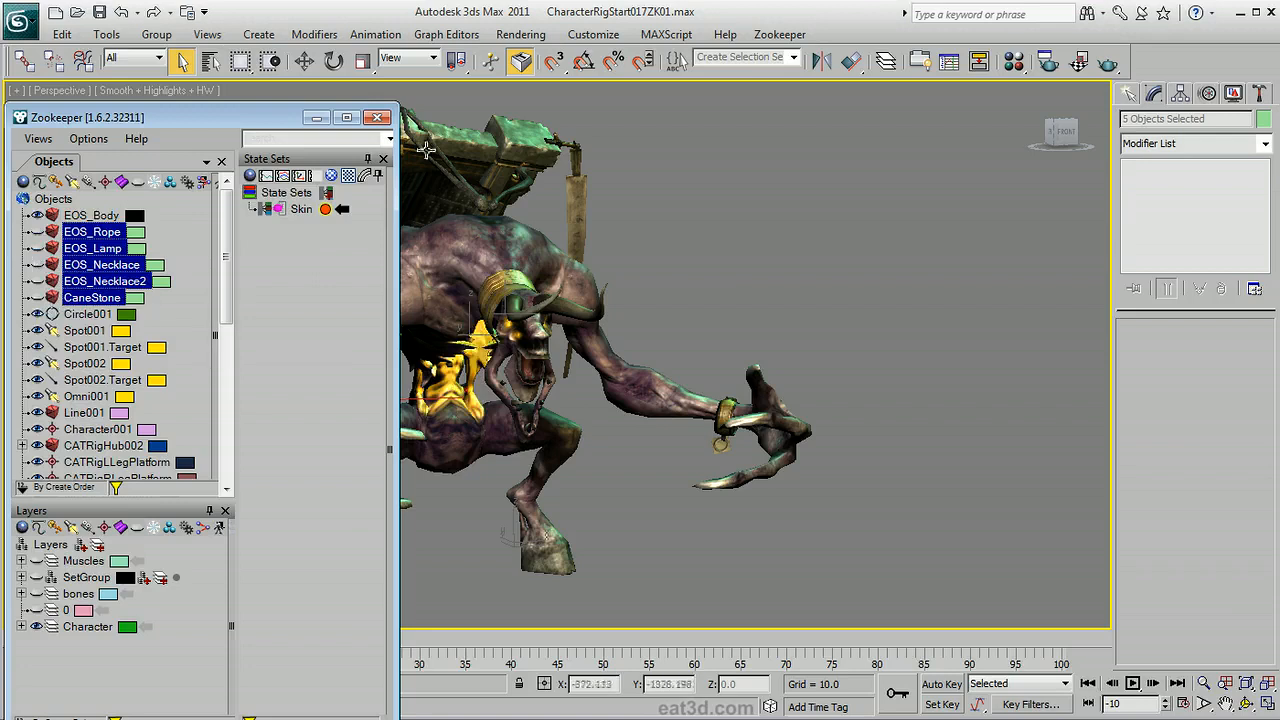
pyautogui.click(465, 138)
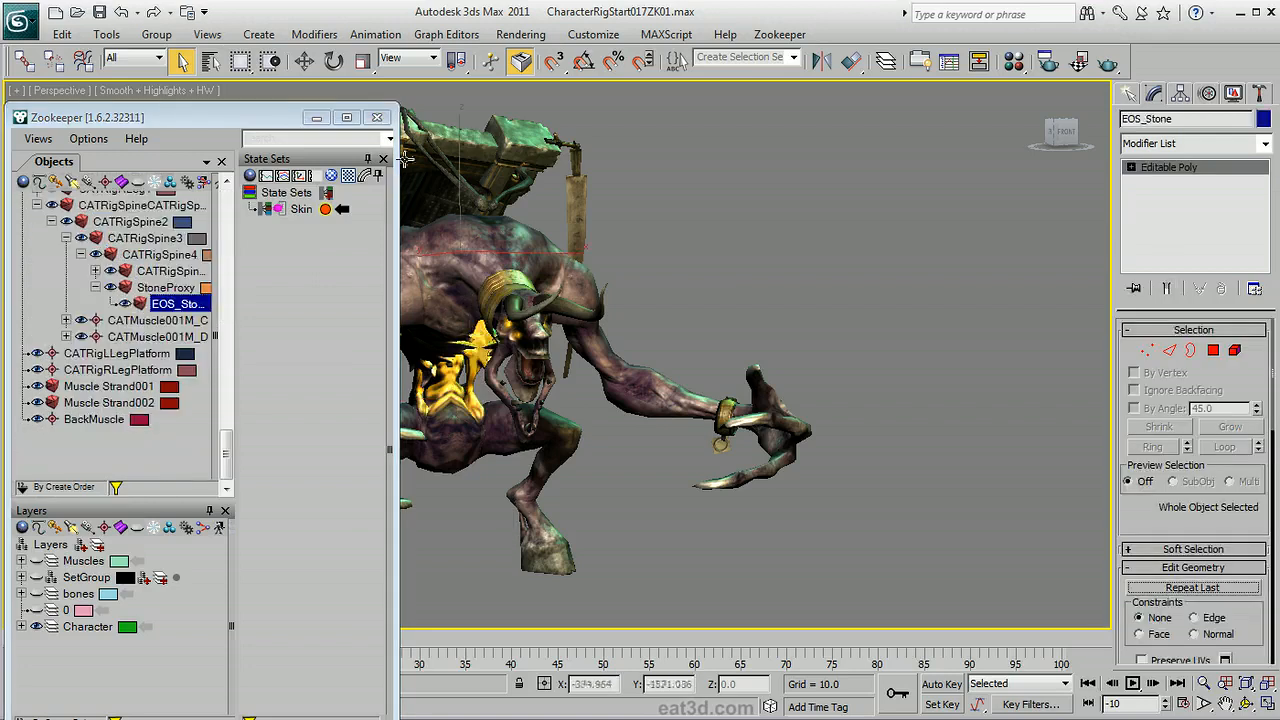
pyautogui.click(124, 304)
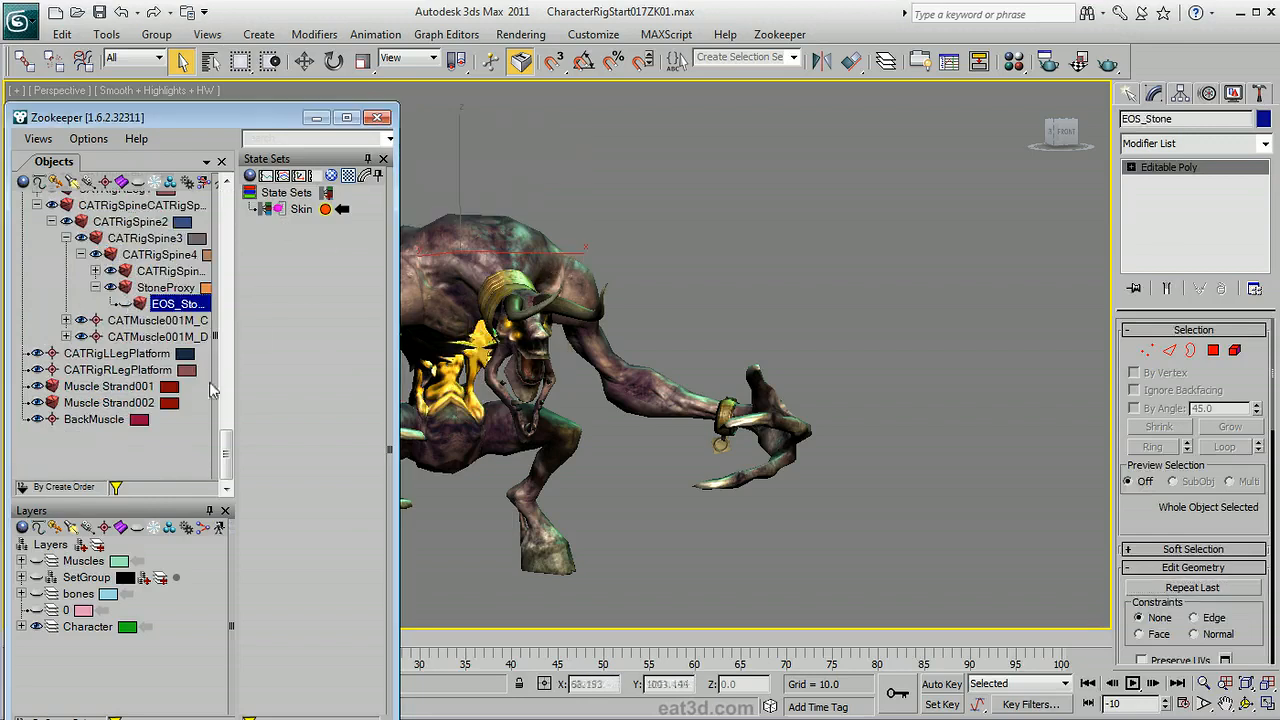
pyautogui.moveTo(230, 448); pyautogui.dragTo(231, 281)
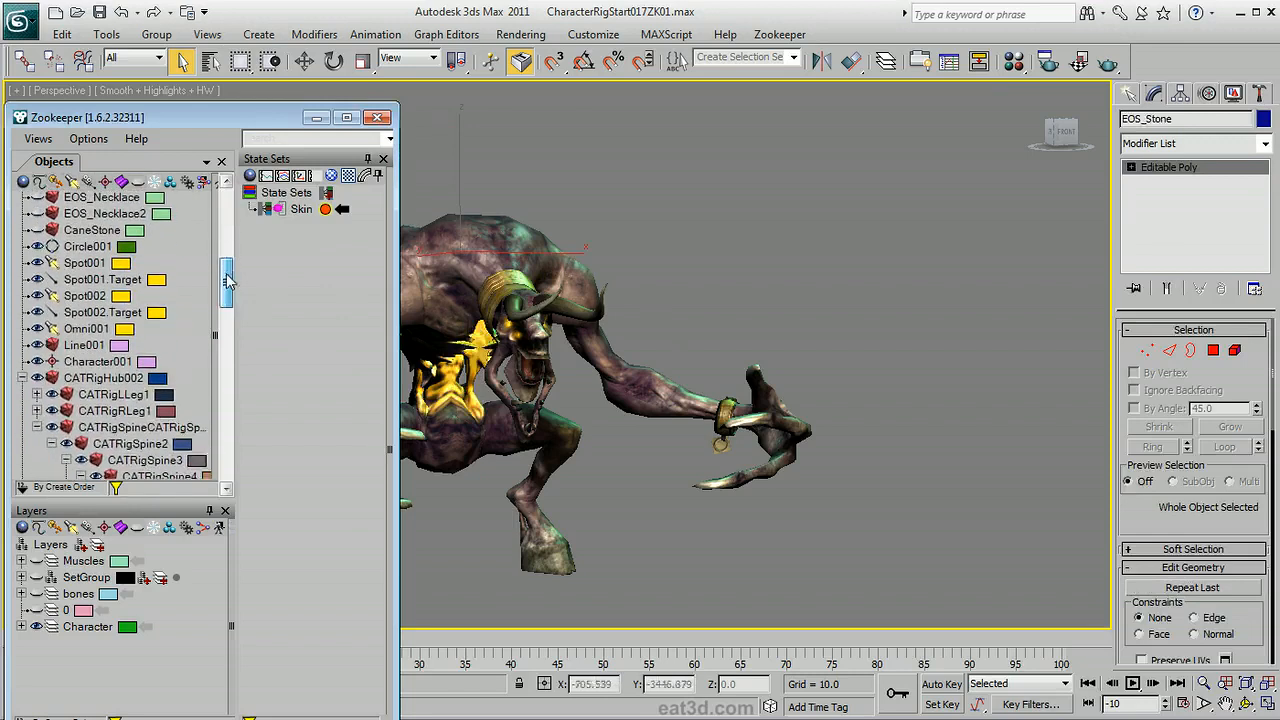
pyautogui.click(23, 378)
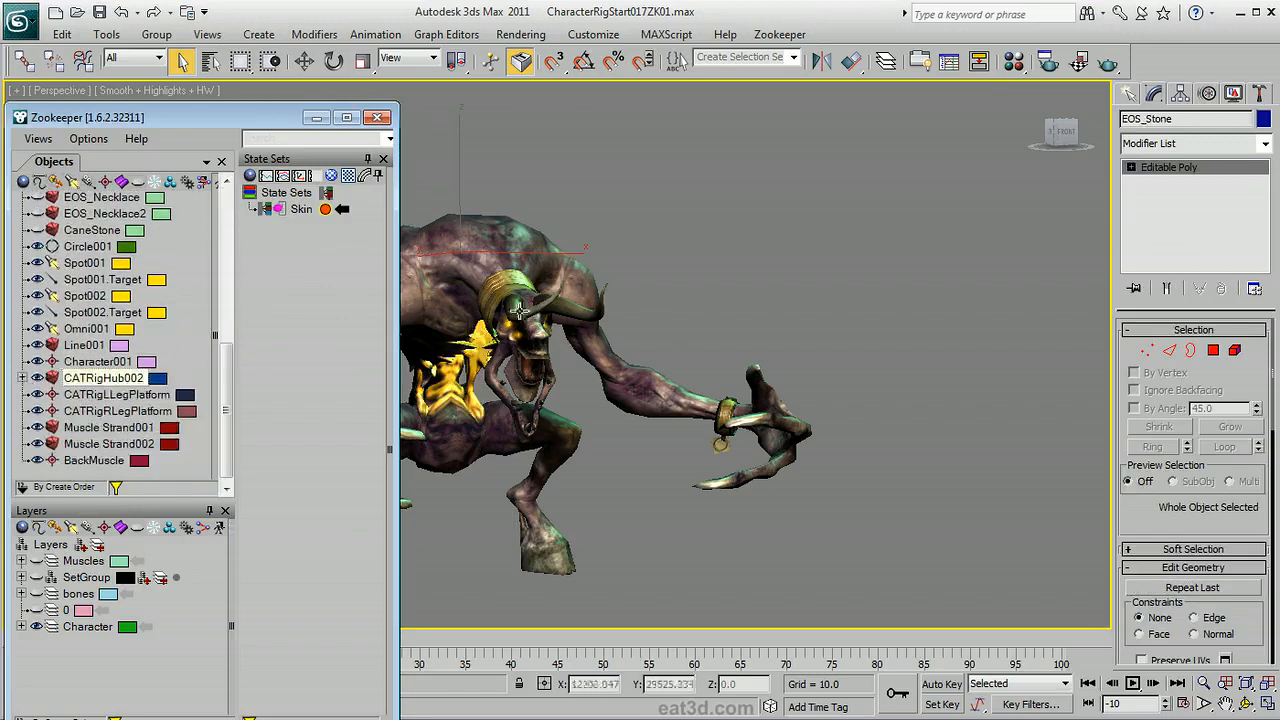
# Assign the plain grey Standard_3 material to the EOS_Body mesh.
pyautogui.click(521, 250)
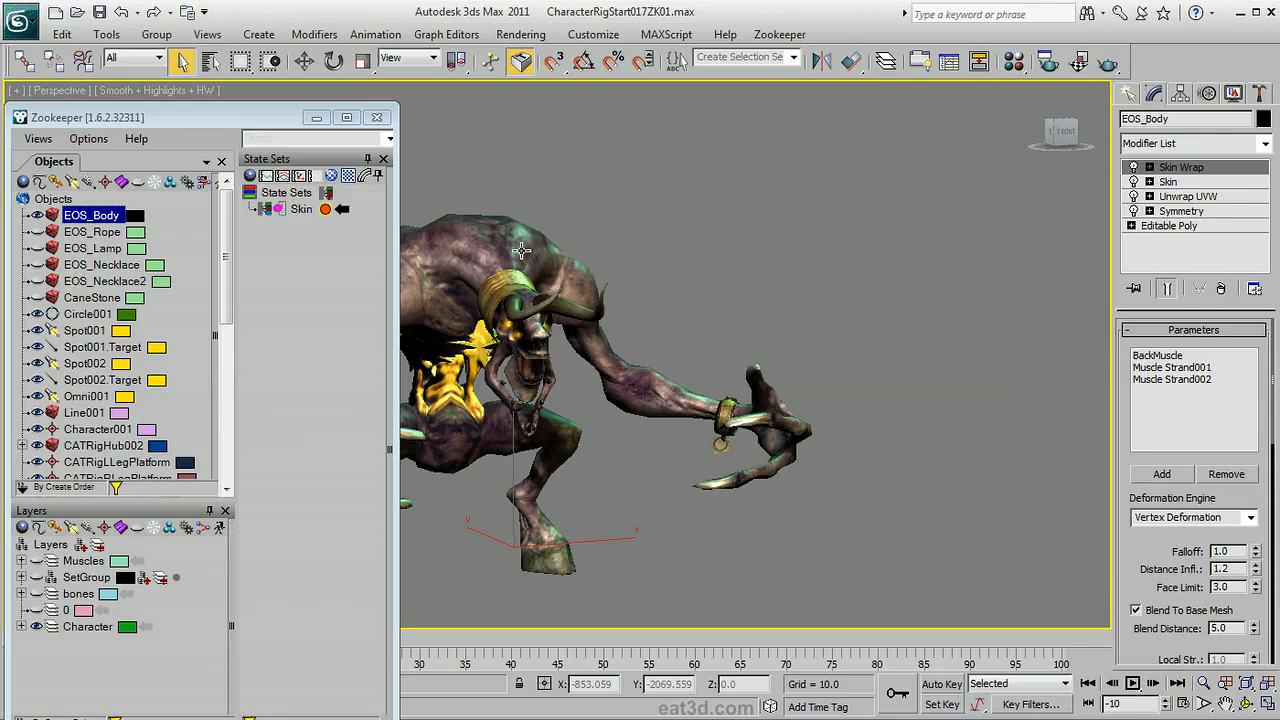
pyautogui.press('m')
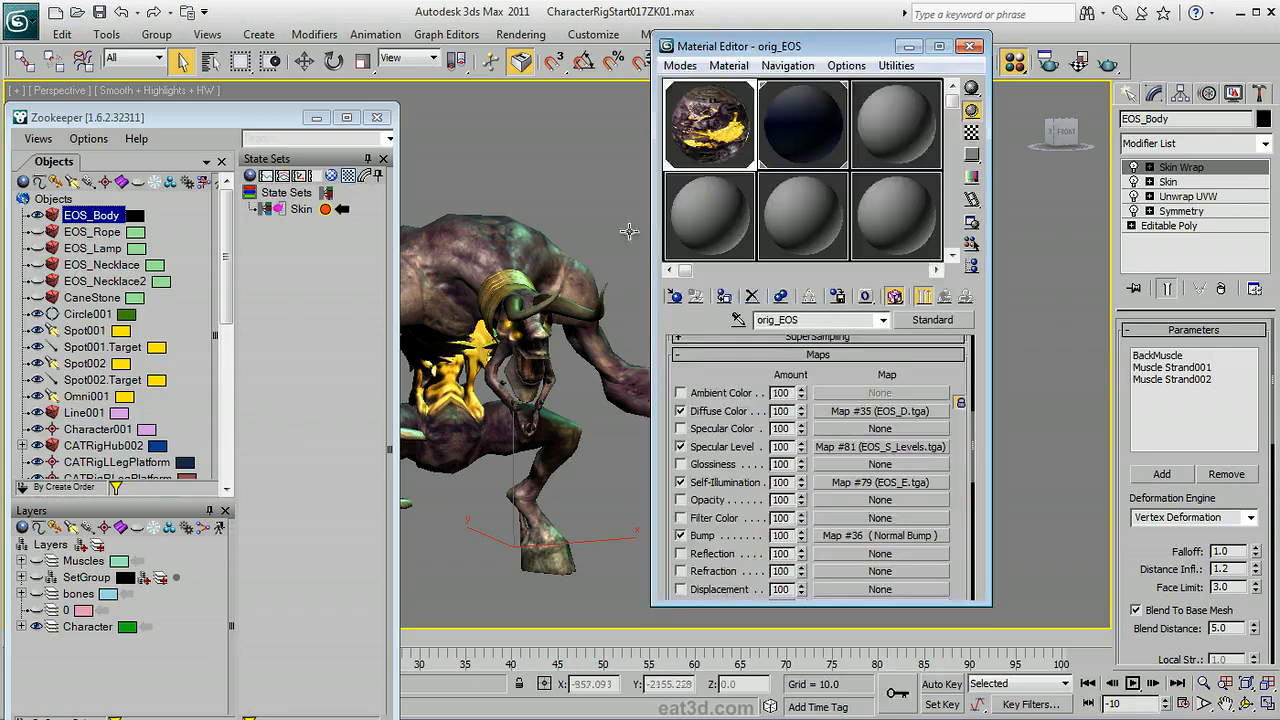
pyautogui.moveTo(897, 124); pyautogui.dragTo(560, 224)
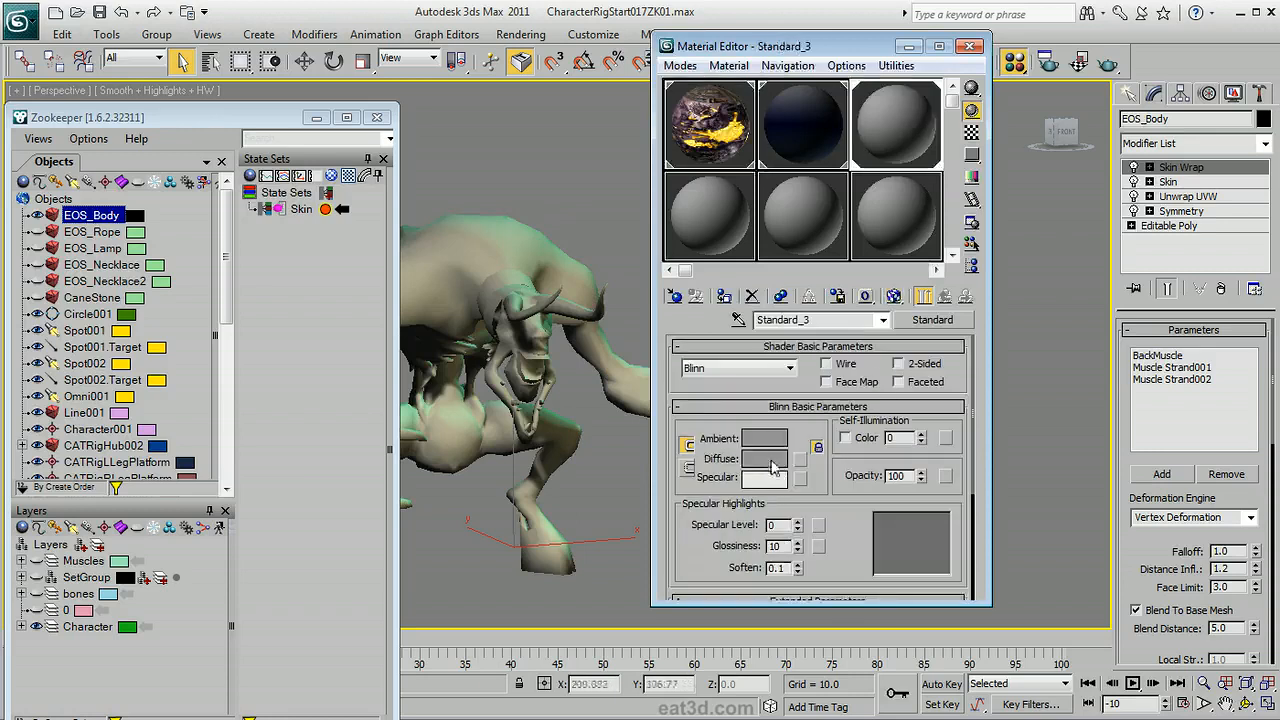
# Set the diffuse color of the Standard_3 material to light blue and close the Material Editor.
pyautogui.click(765, 458)
pyautogui.moveTo(346, 135); pyautogui.dragTo(299, 126)
pyautogui.click(527, 218)
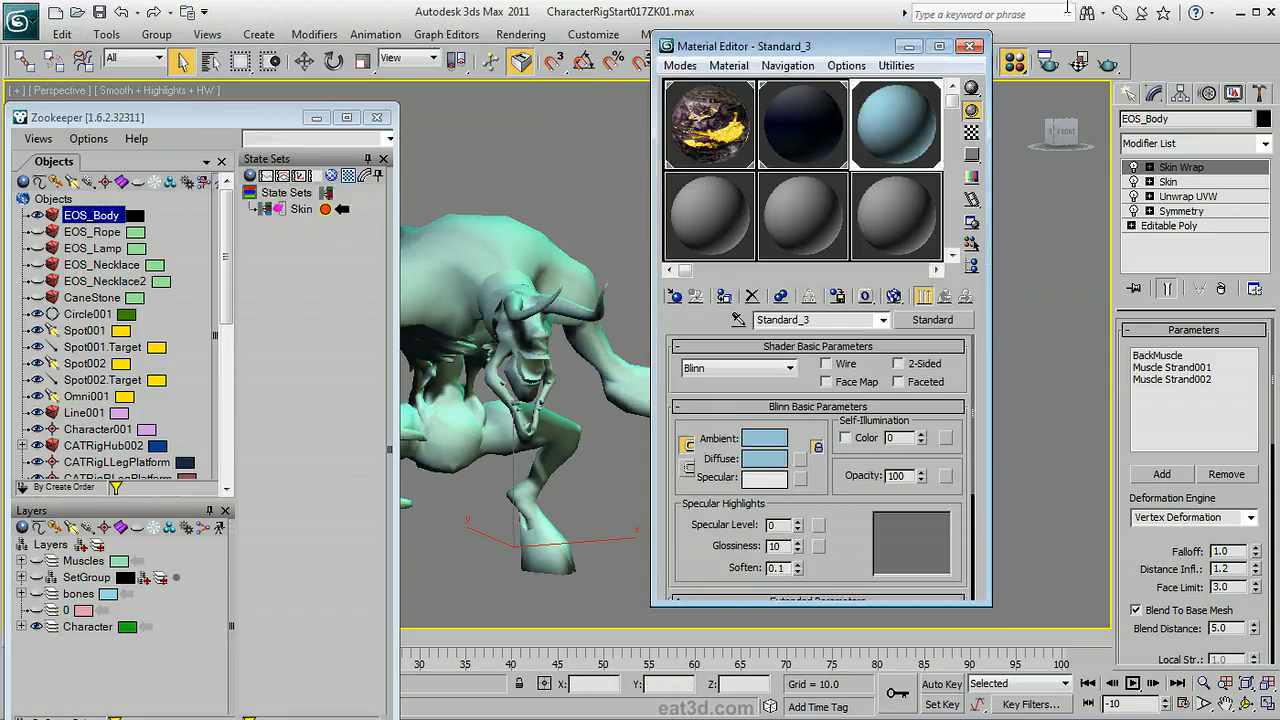
pyautogui.click(969, 46)
# Set the Perspective viewport's shading to Flat.
pyautogui.press('w')
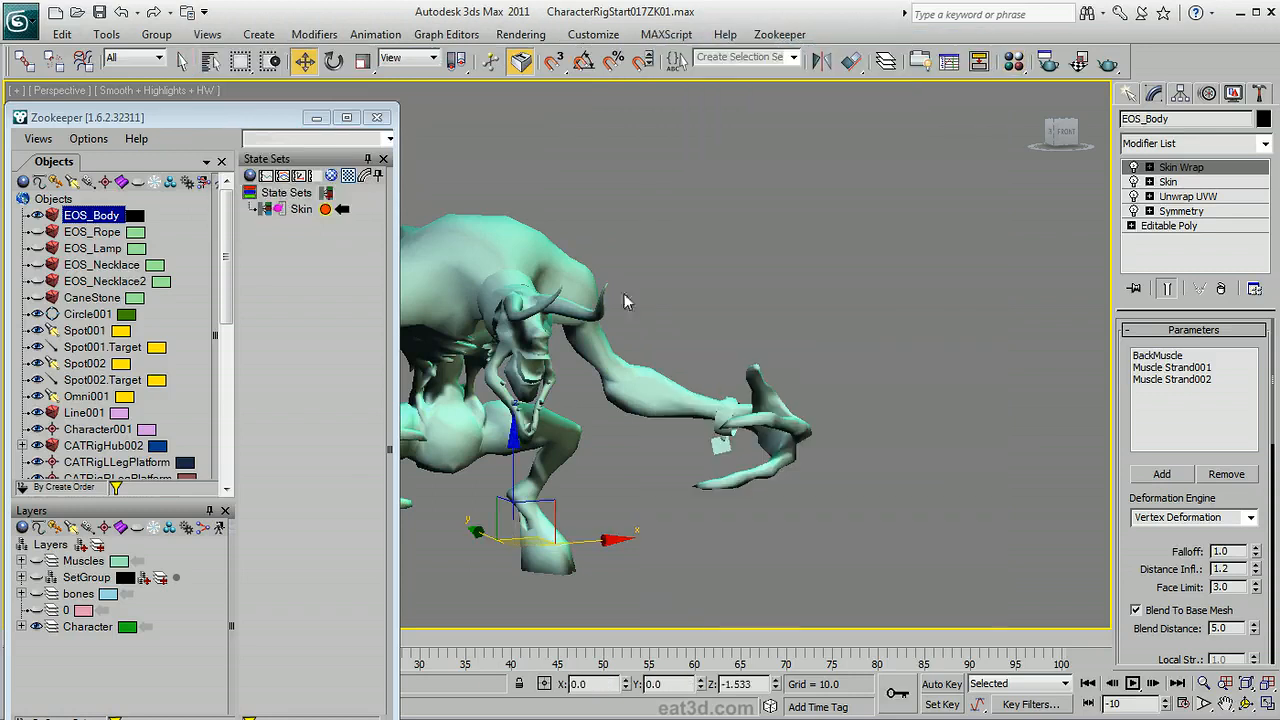
pyautogui.click(176, 91)
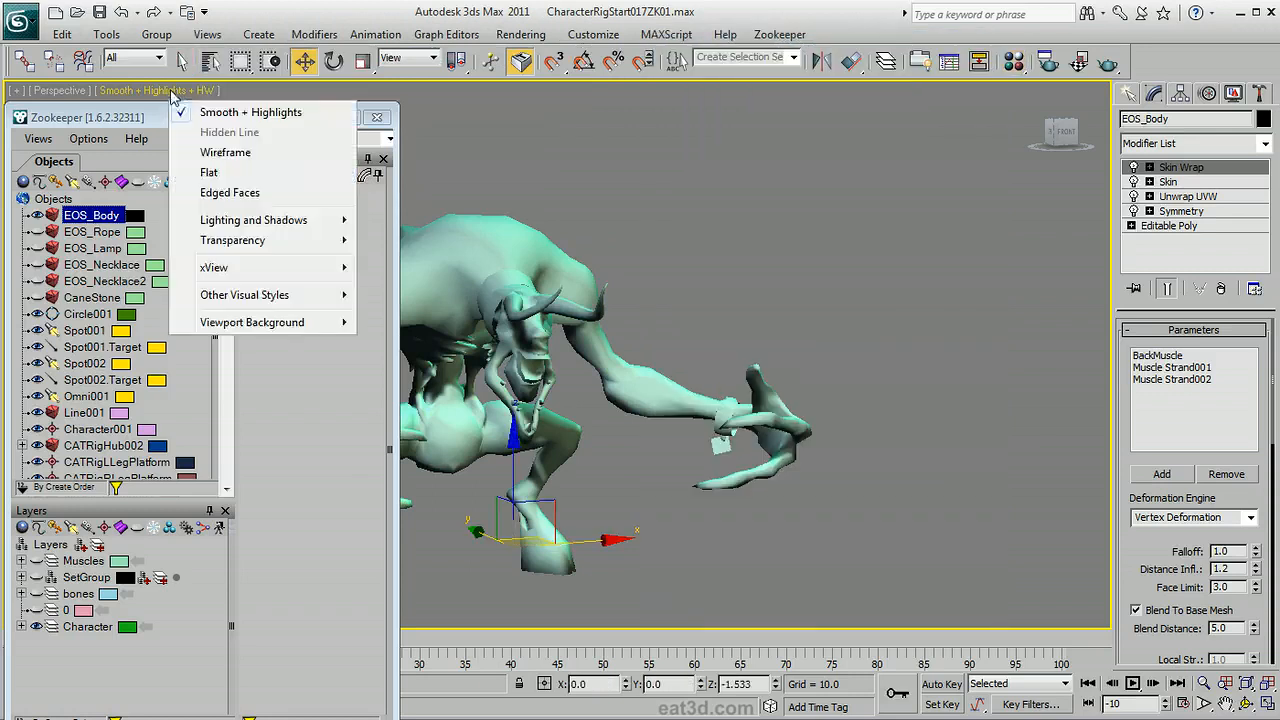
pyautogui.click(215, 172)
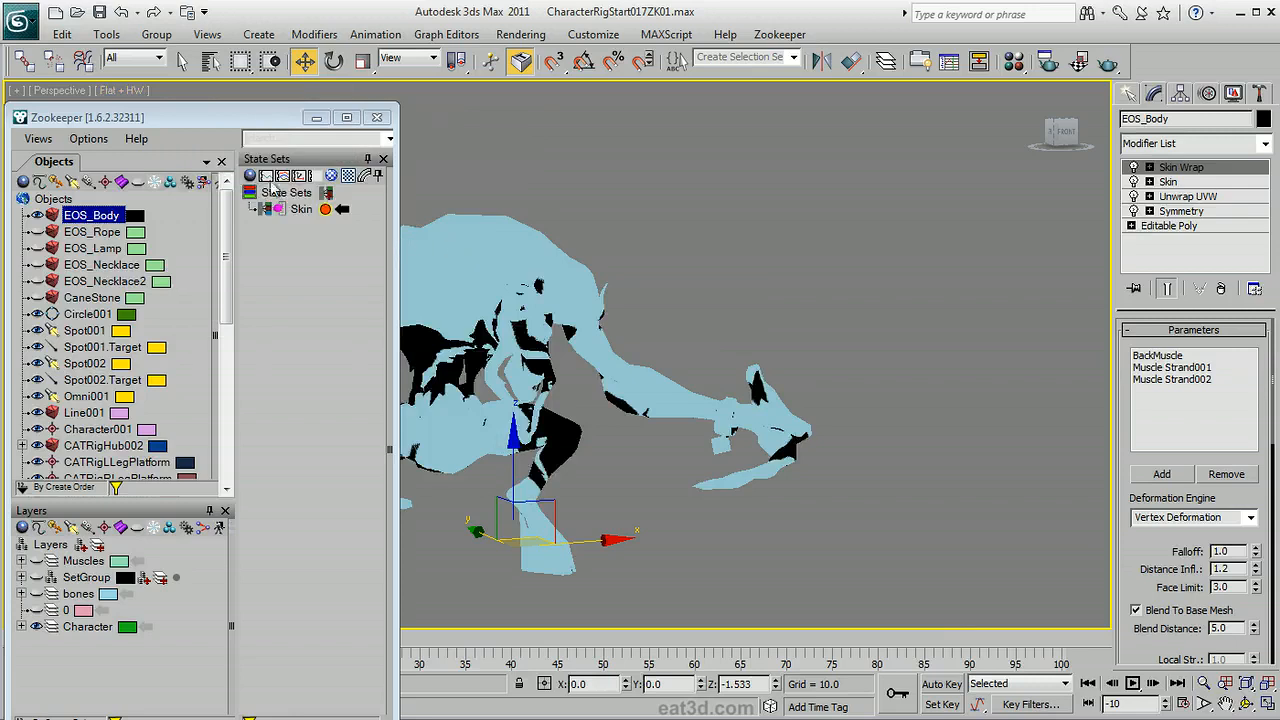
# Stop recording the Skin state set, and switch it off and back on to test it.
pyautogui.click(326, 209)
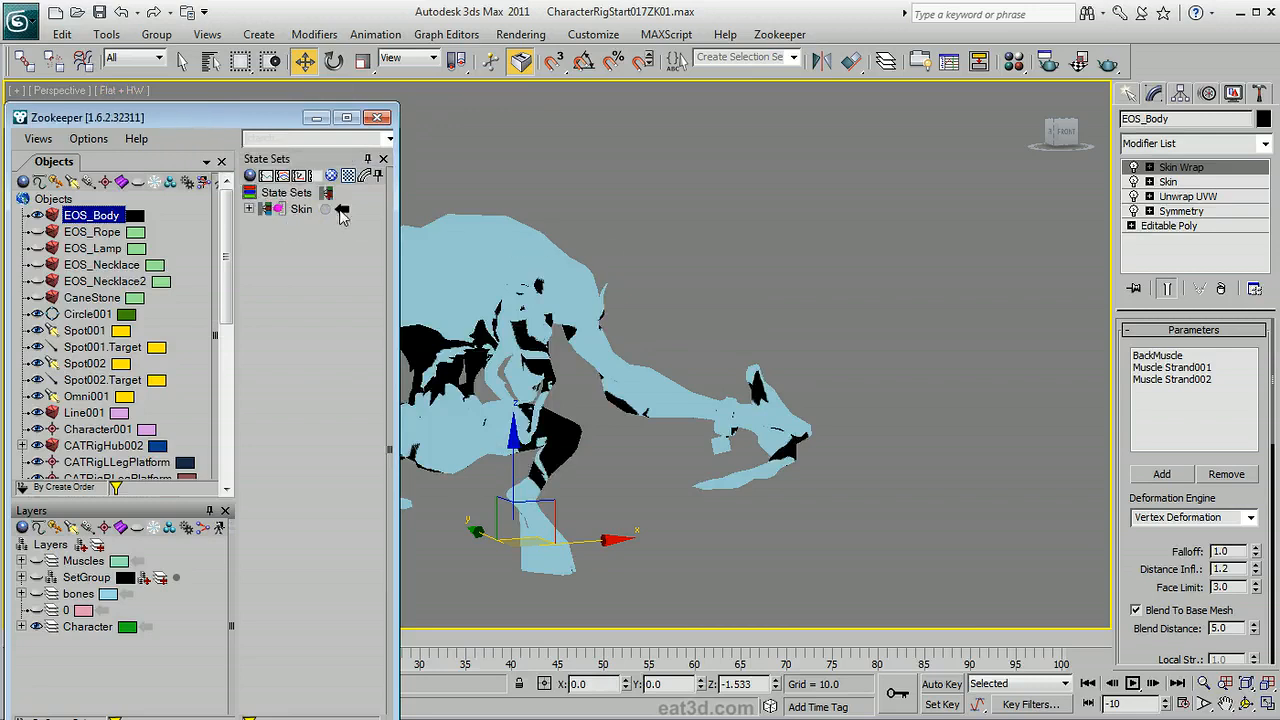
pyautogui.click(341, 212)
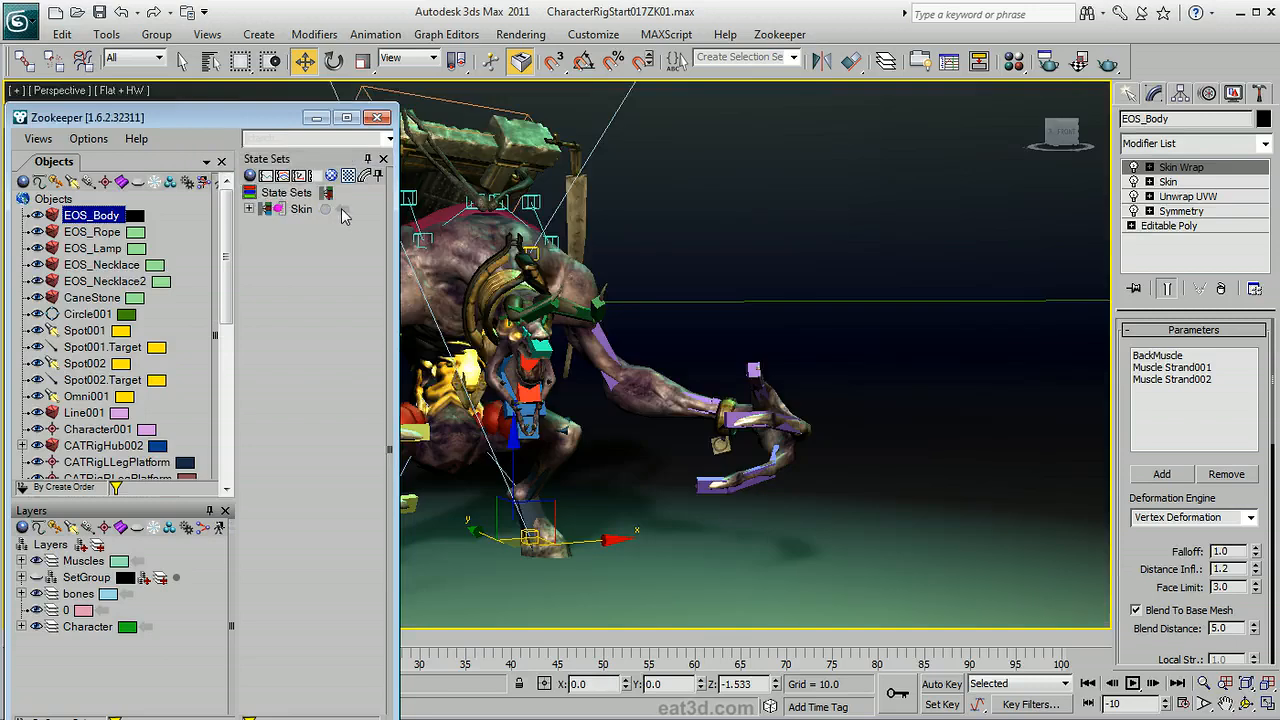
pyautogui.click(341, 212)
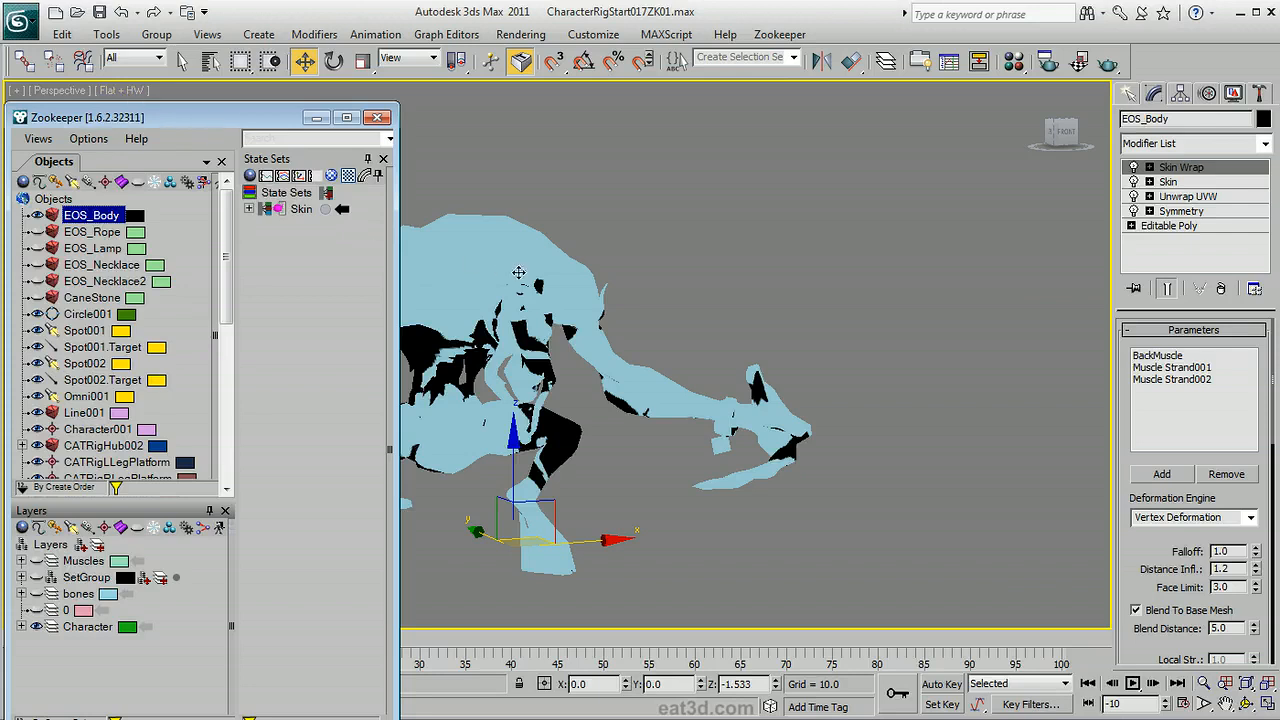
# Enter envelope editing in the body's Skin modifier, inspect several bones' envelopes around the model, and leave envelope editing.
pyautogui.click(1165, 182)
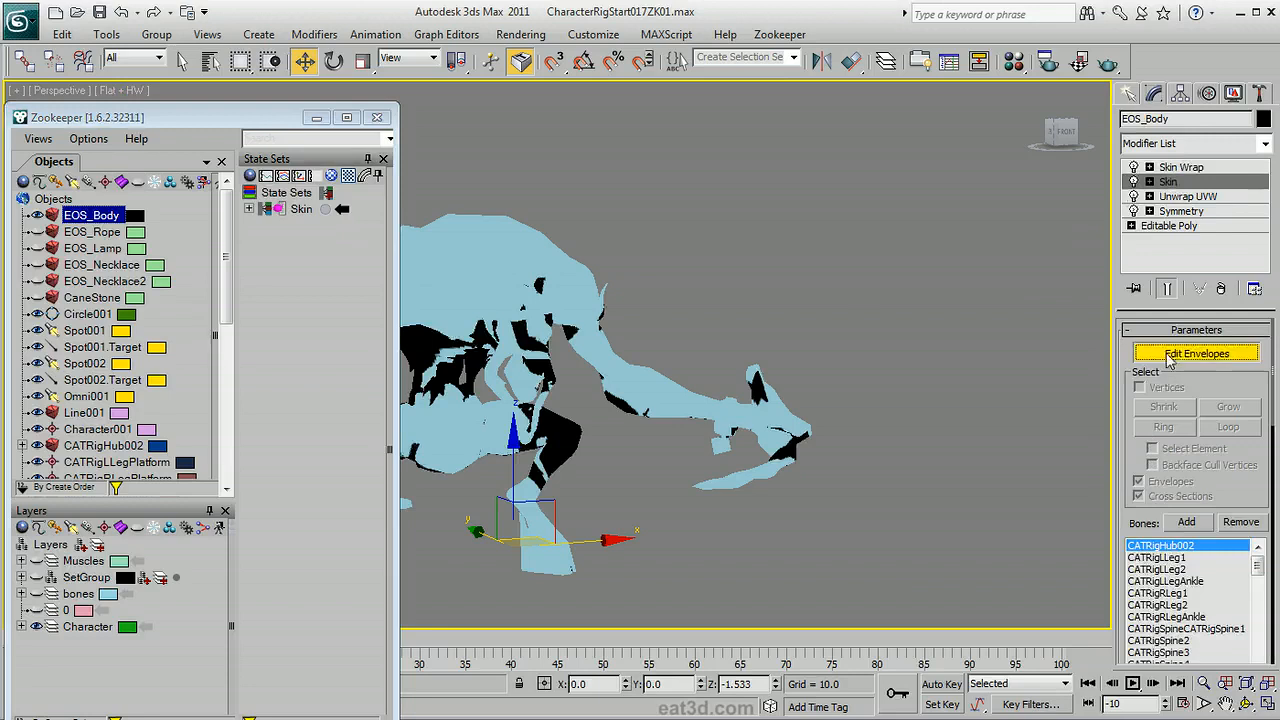
pyautogui.click(1168, 354)
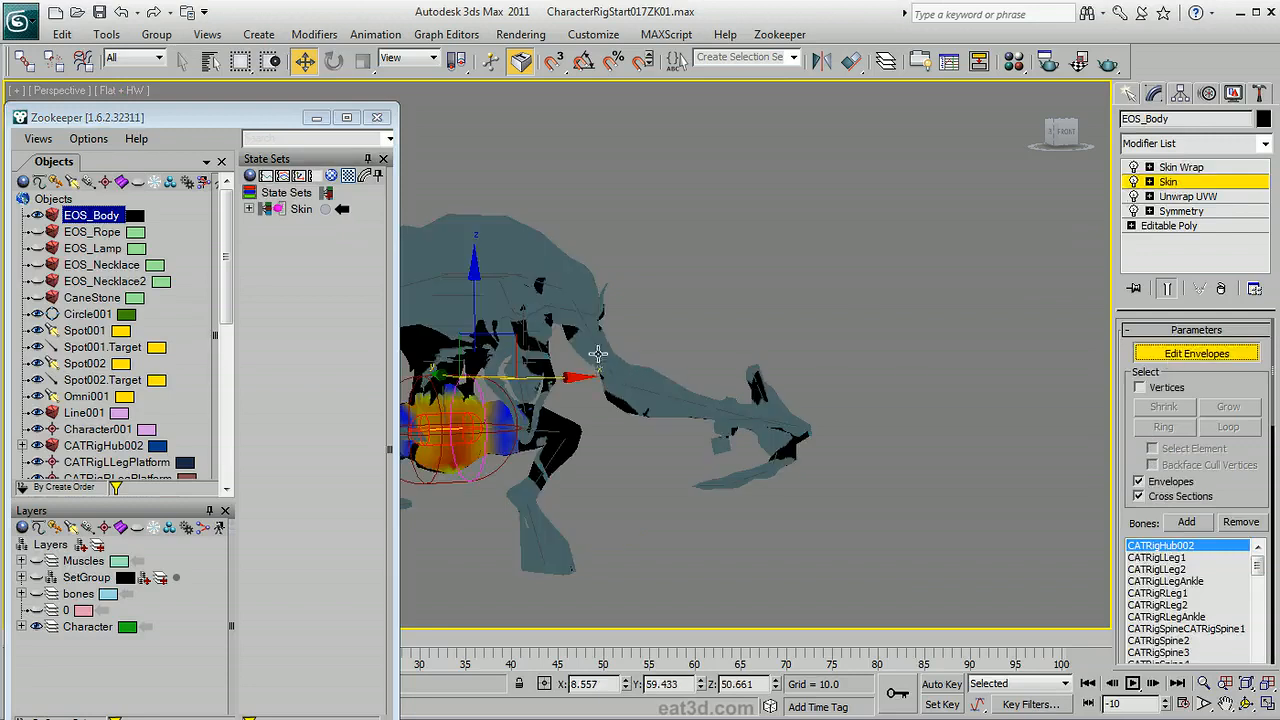
pyautogui.click(598, 356)
pyautogui.keyDown('alt'); pyautogui.moveTo(603, 442); pyautogui.dragTo(737, 277, button='middle'); pyautogui.keyUp('alt')
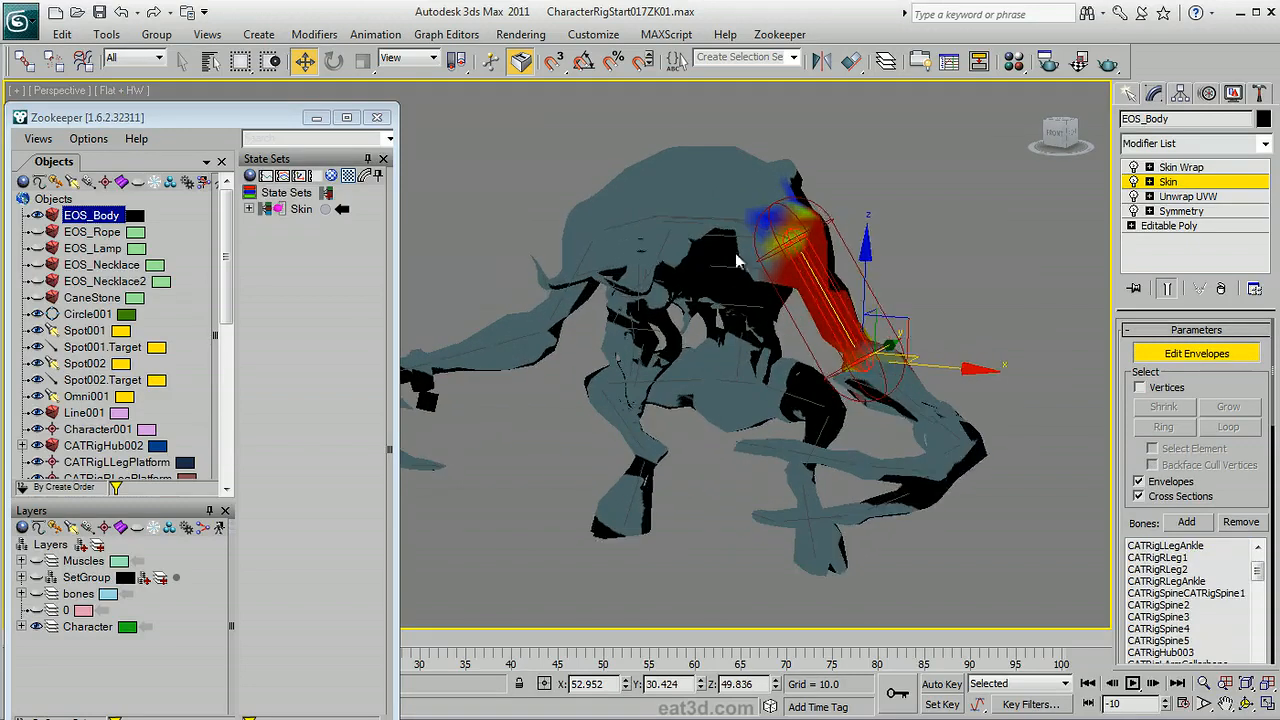
pyautogui.click(623, 223)
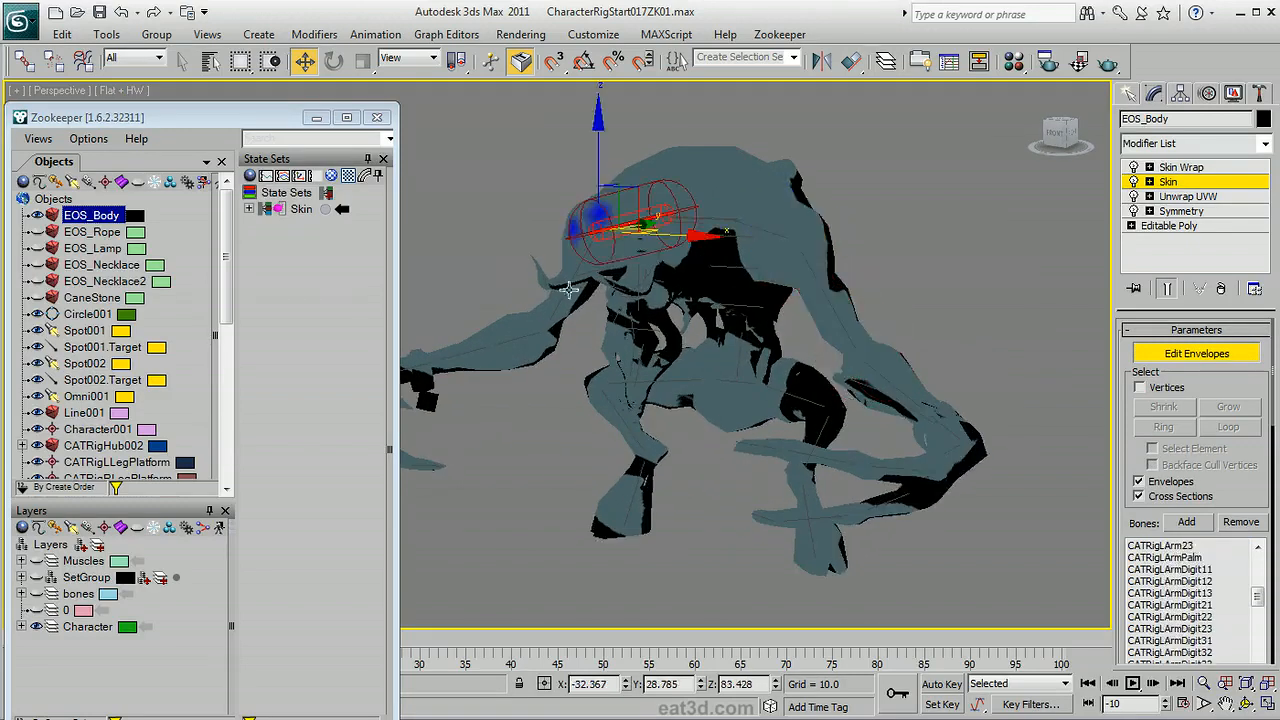
pyautogui.click(569, 290)
pyautogui.keyDown('alt'); pyautogui.moveTo(650, 400); pyautogui.dragTo(690, 420, button='middle'); pyautogui.keyUp('alt')
pyautogui.click(1155, 356)
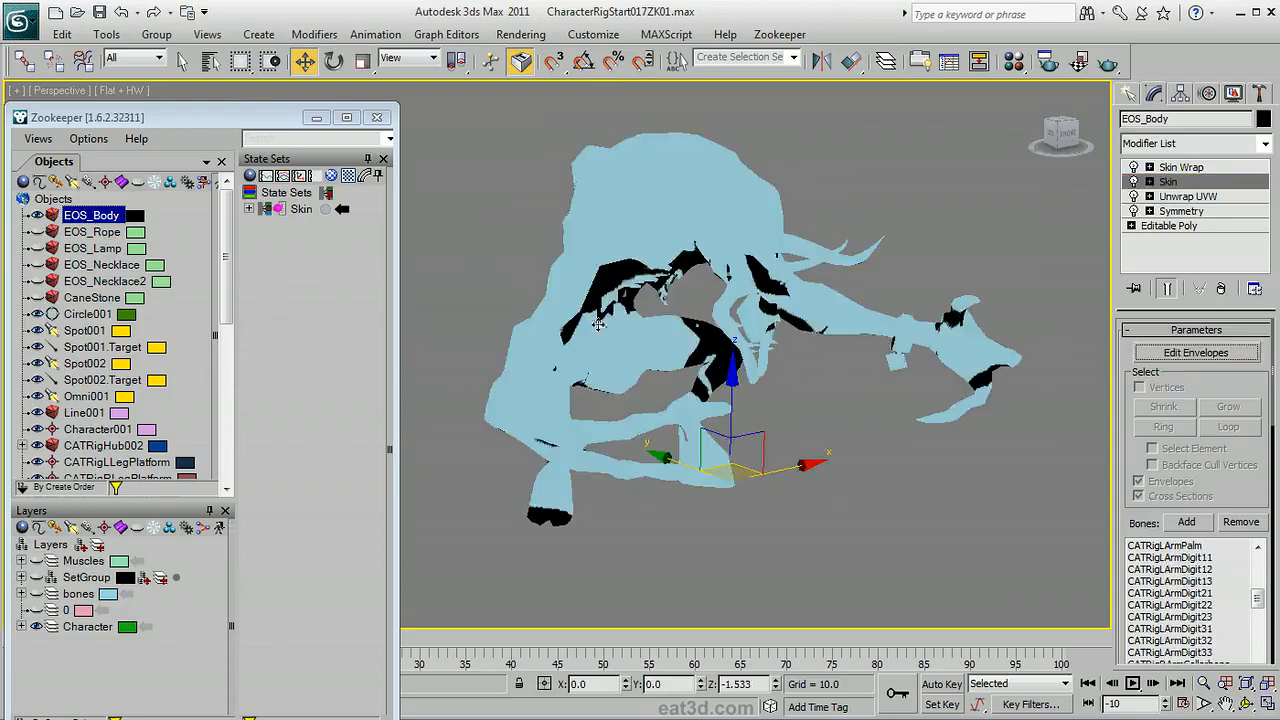
# Turn off the Skin state set, and add a second state set named Rig with recording on.
pyautogui.click(342, 209)
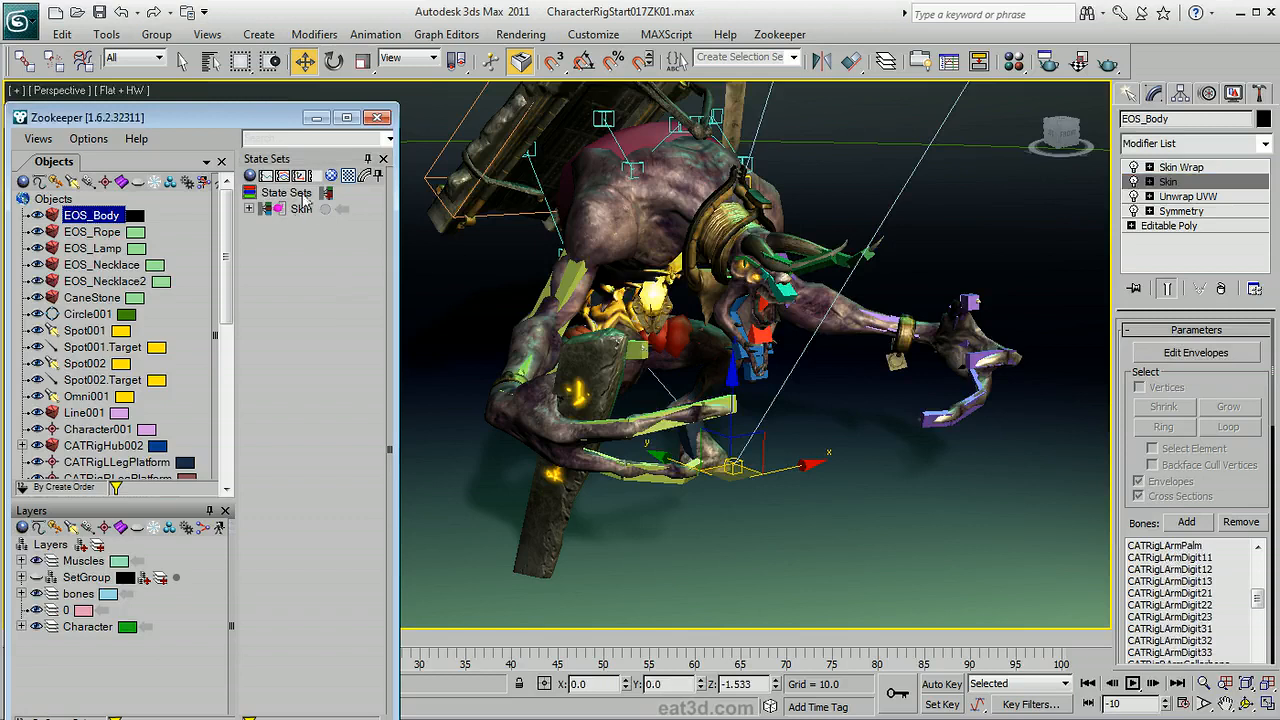
pyautogui.click(326, 194)
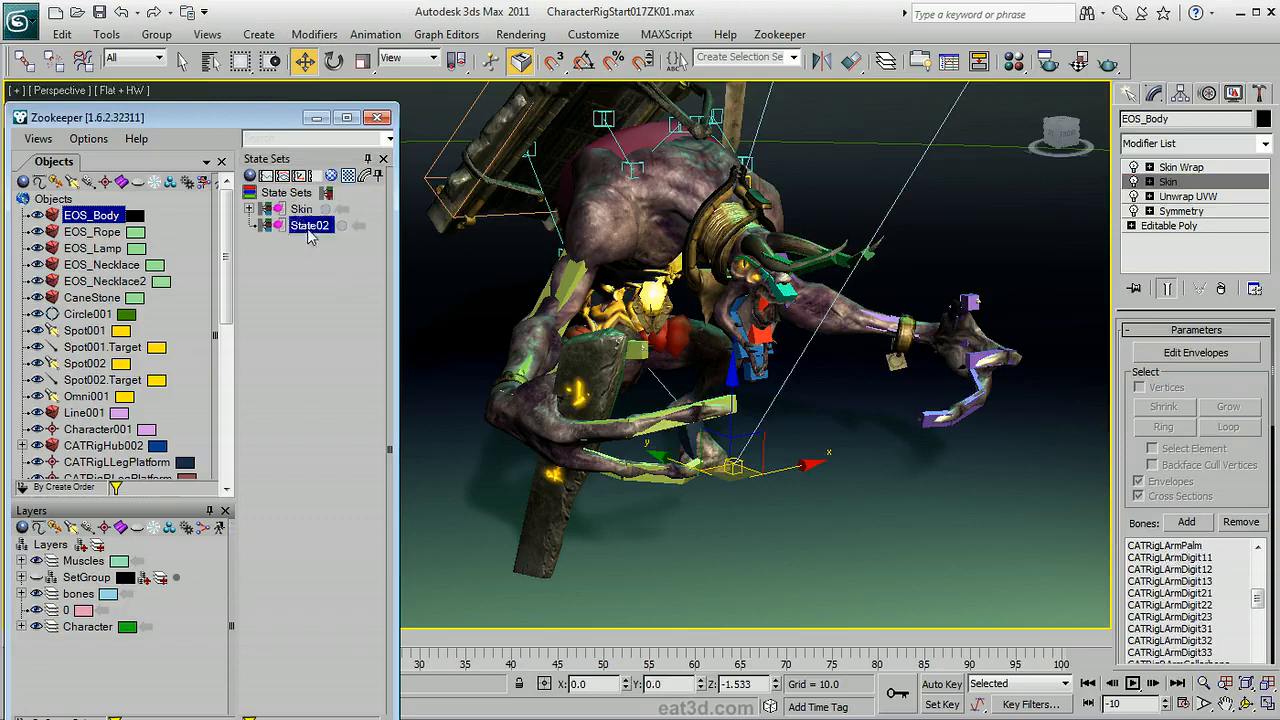
pyautogui.click(309, 227)
pyautogui.write('Rig')
pyautogui.press('Return')
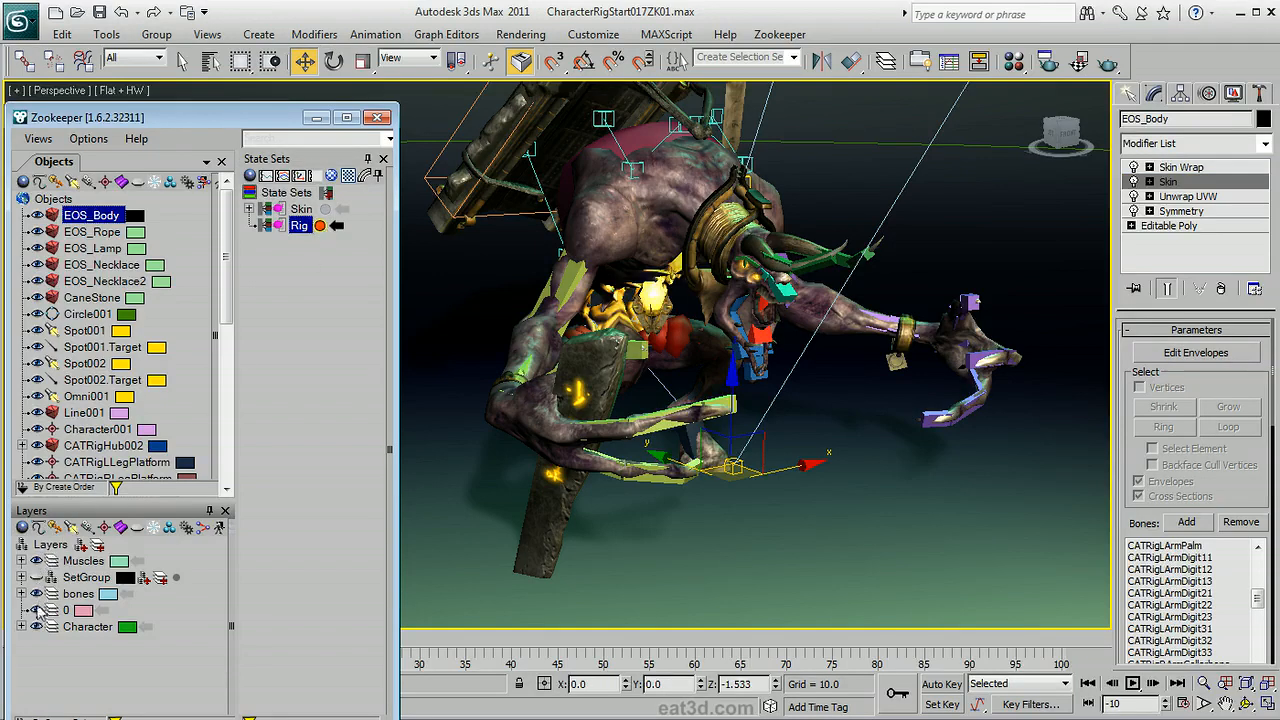
# Expand SetGroup in the layer list and hide the SetGroup and Character layers so only the rig shows.
pyautogui.click(23, 578)
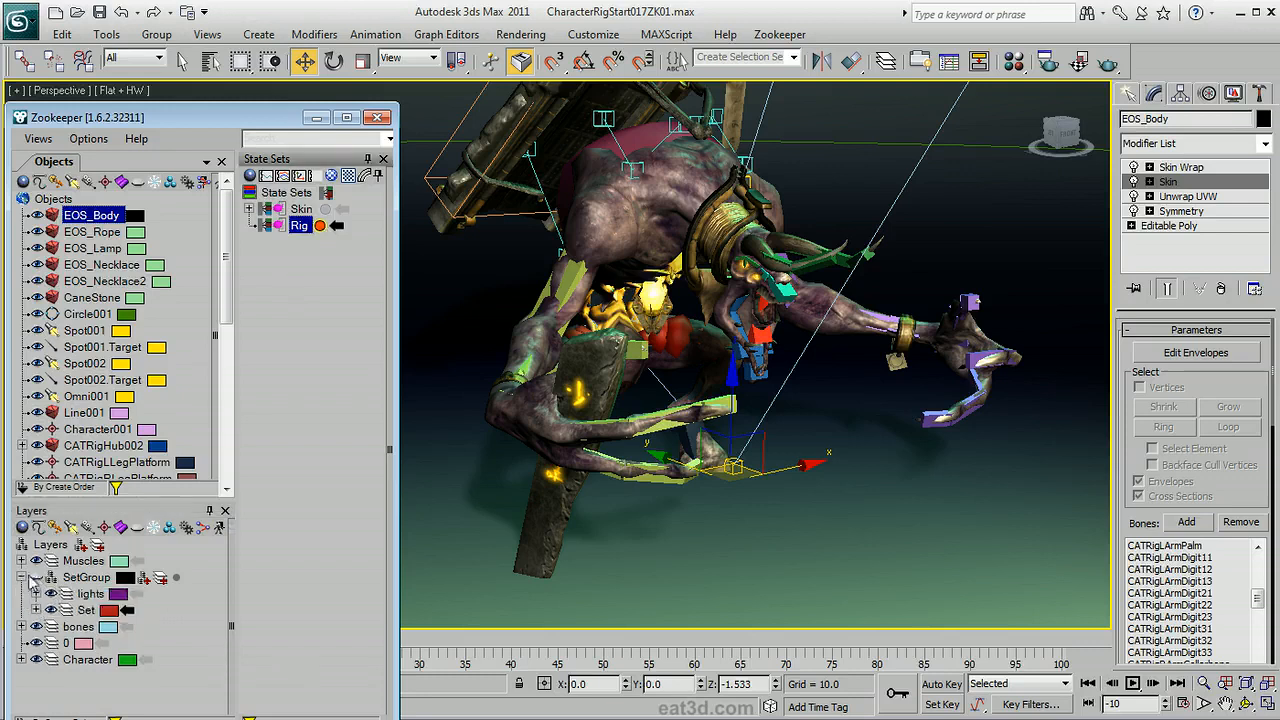
pyautogui.click(35, 578)
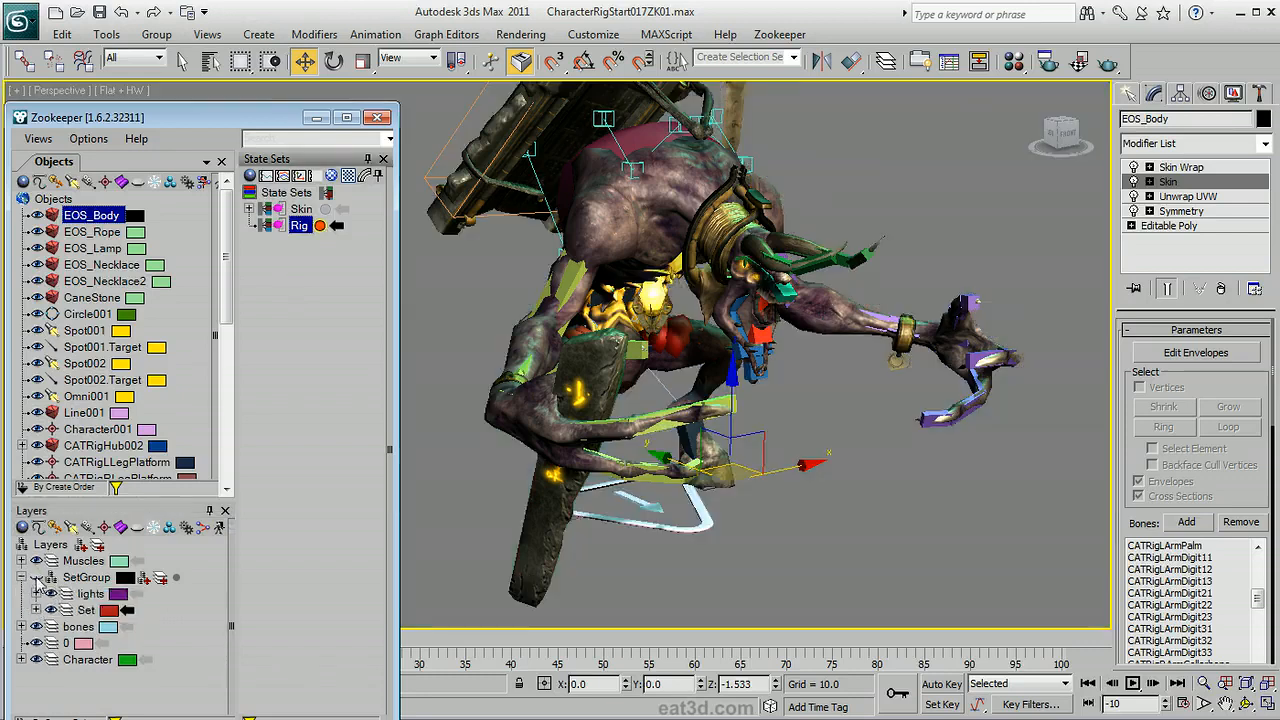
pyautogui.click(36, 660)
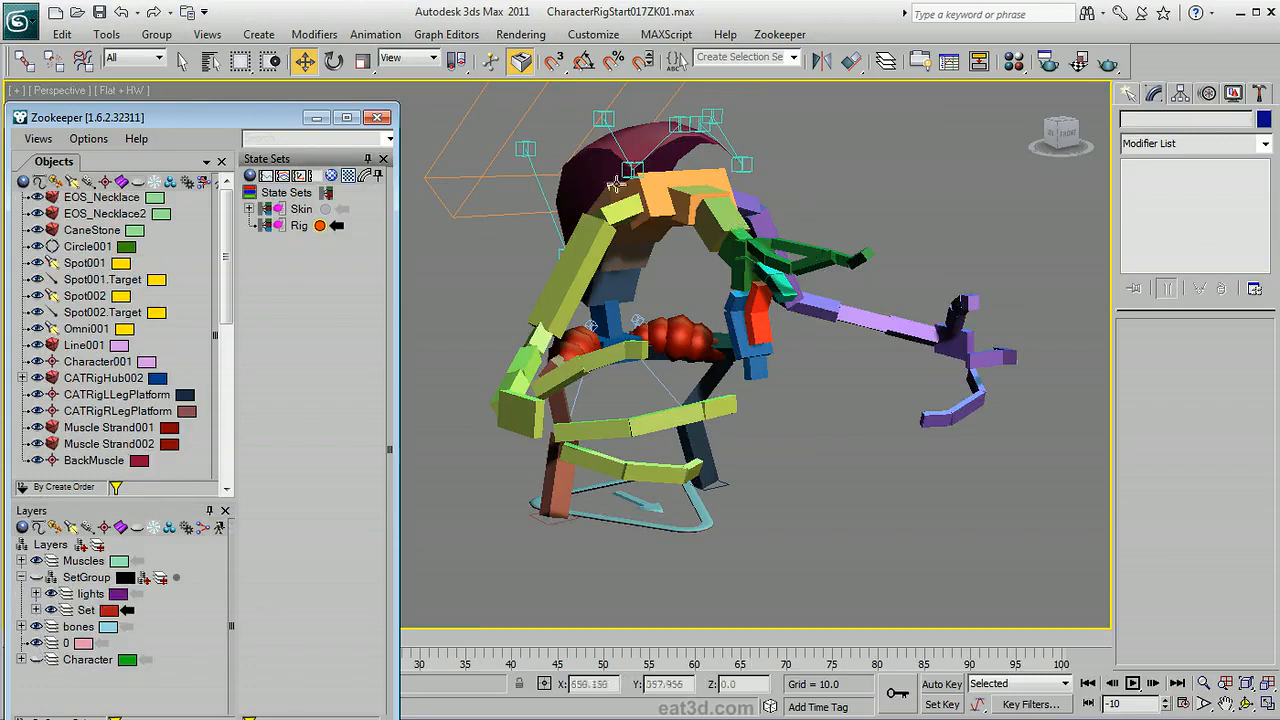
# Set the Perspective viewport's shading to Flat with Edged Faces displayed for the Rig state set.
pyautogui.click(140, 90)
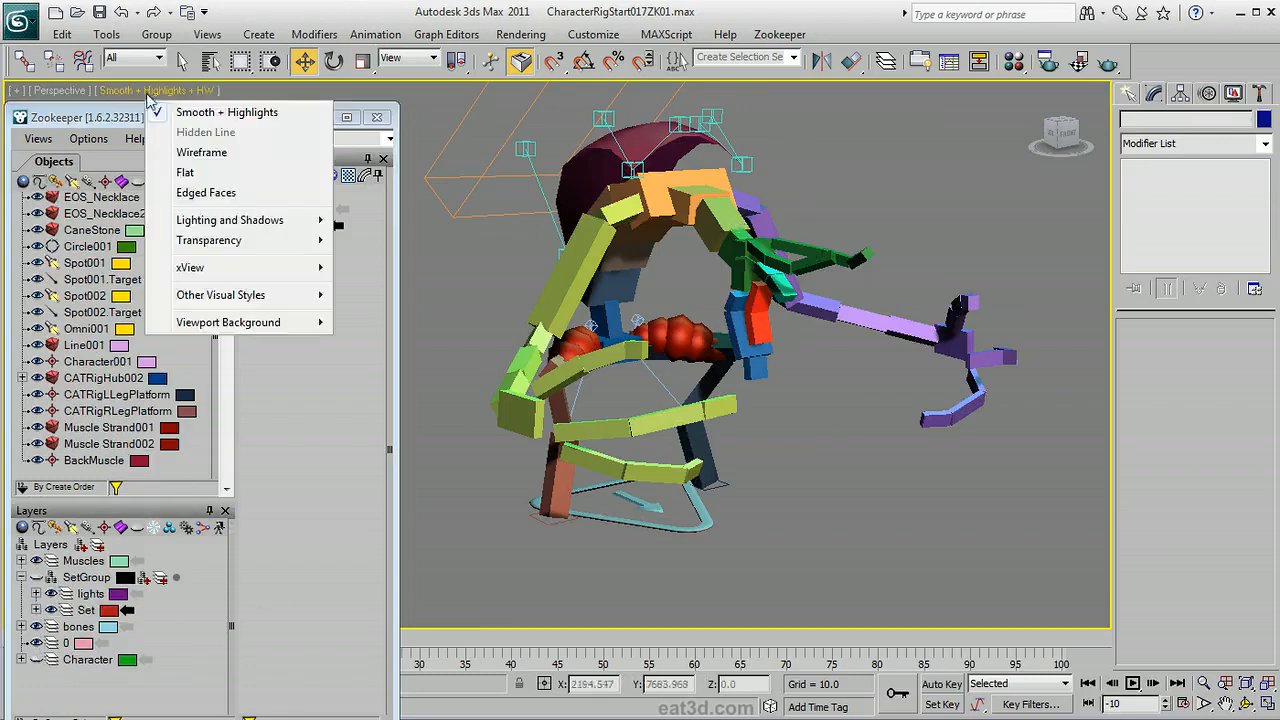
pyautogui.click(210, 193)
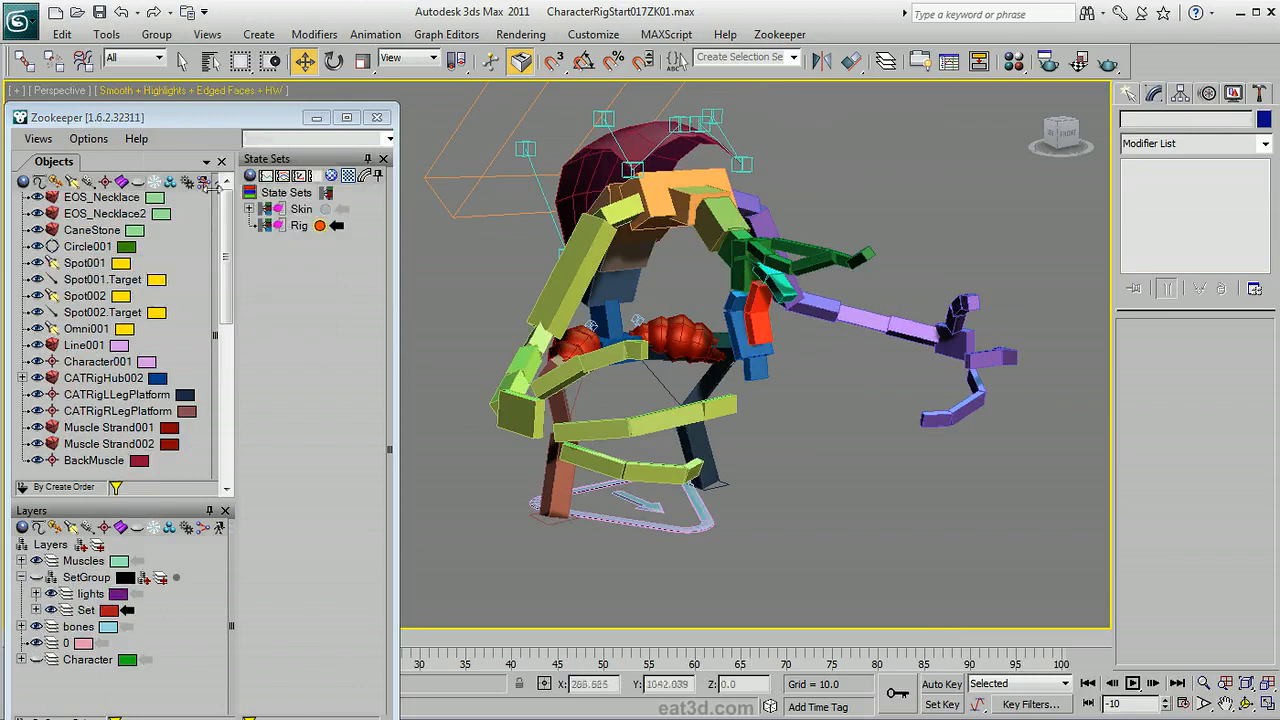
pyautogui.click(145, 92)
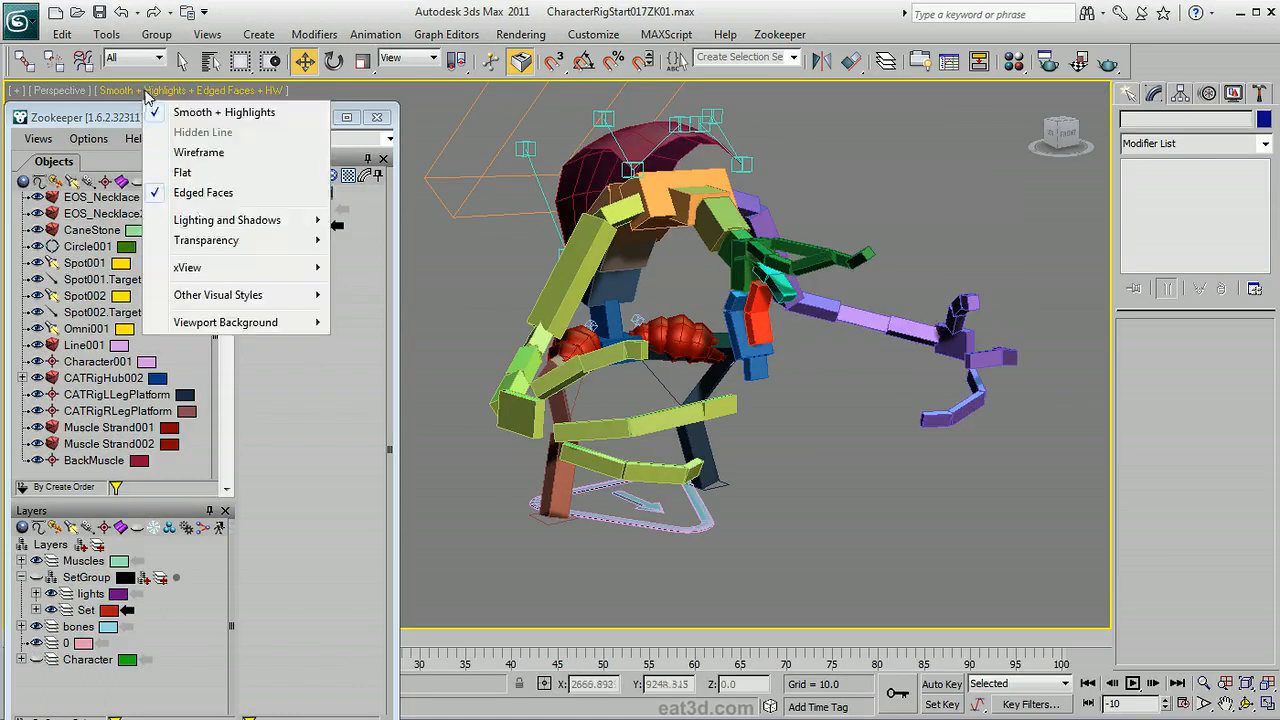
pyautogui.click(206, 172)
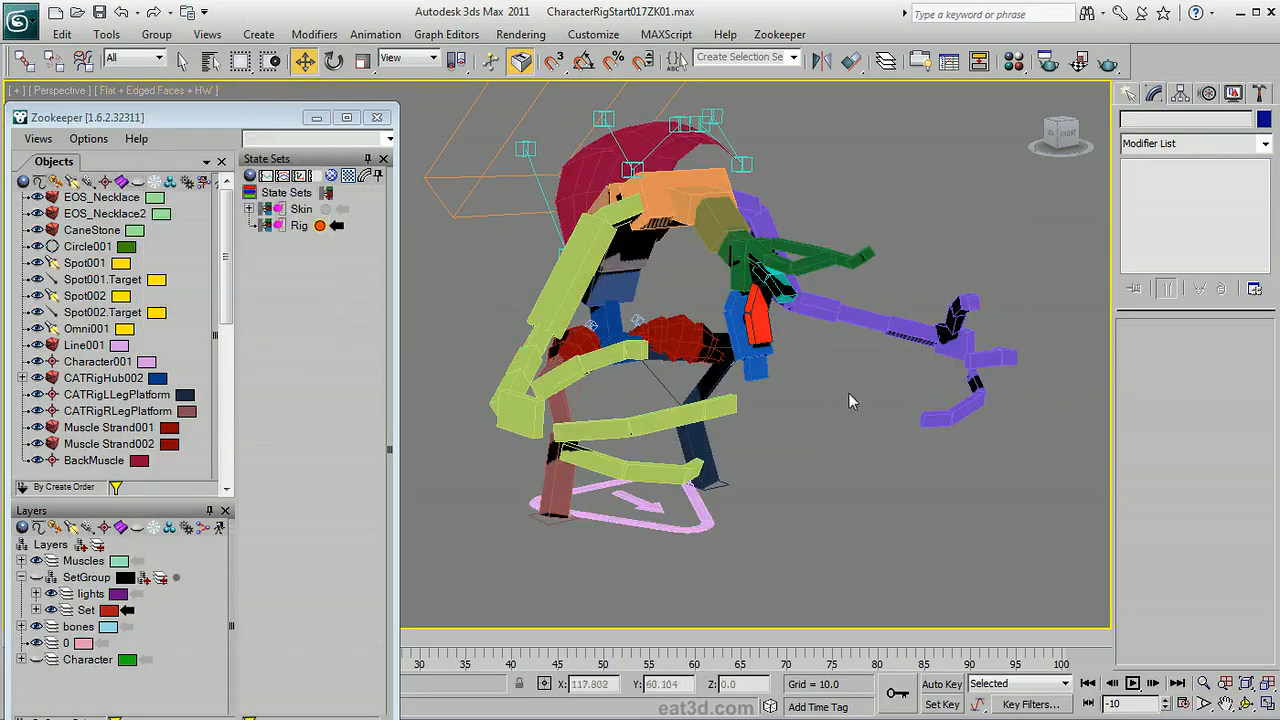
# Stop recording the Rig state set, then toggle it off, on and off again to test it.
pyautogui.click(321, 229)
pyautogui.click(336, 228)
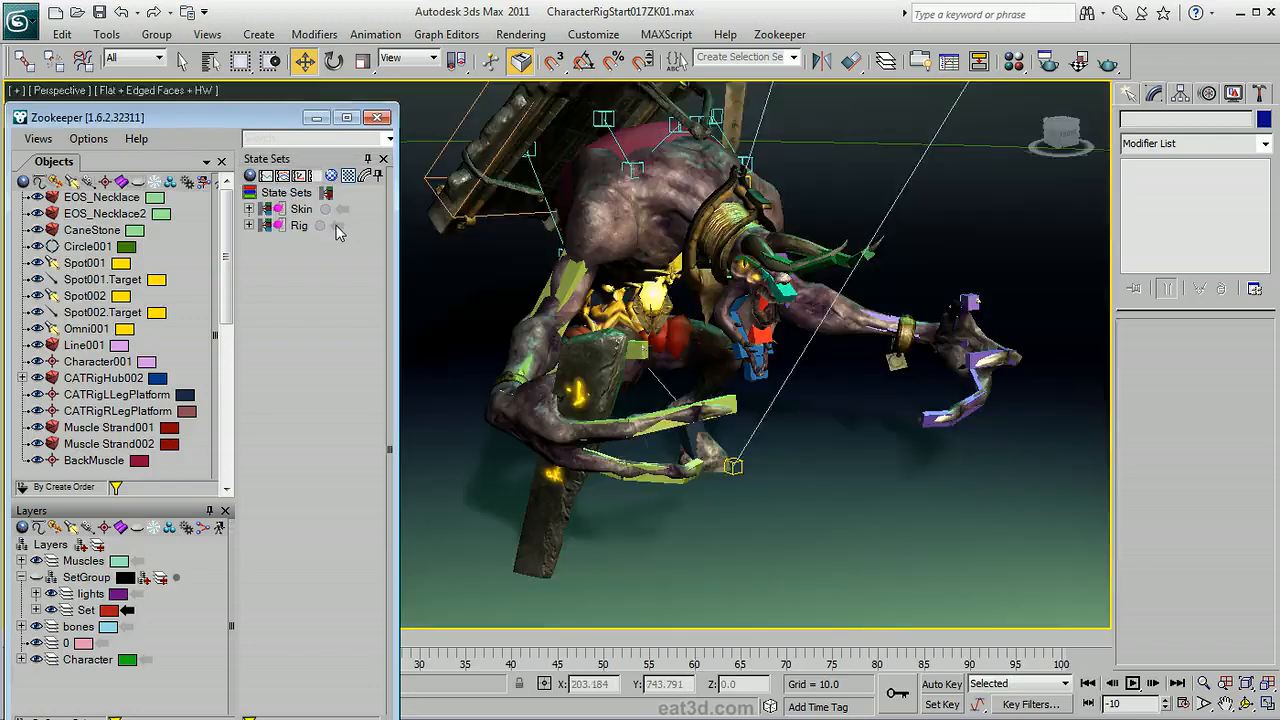
pyautogui.click(336, 226)
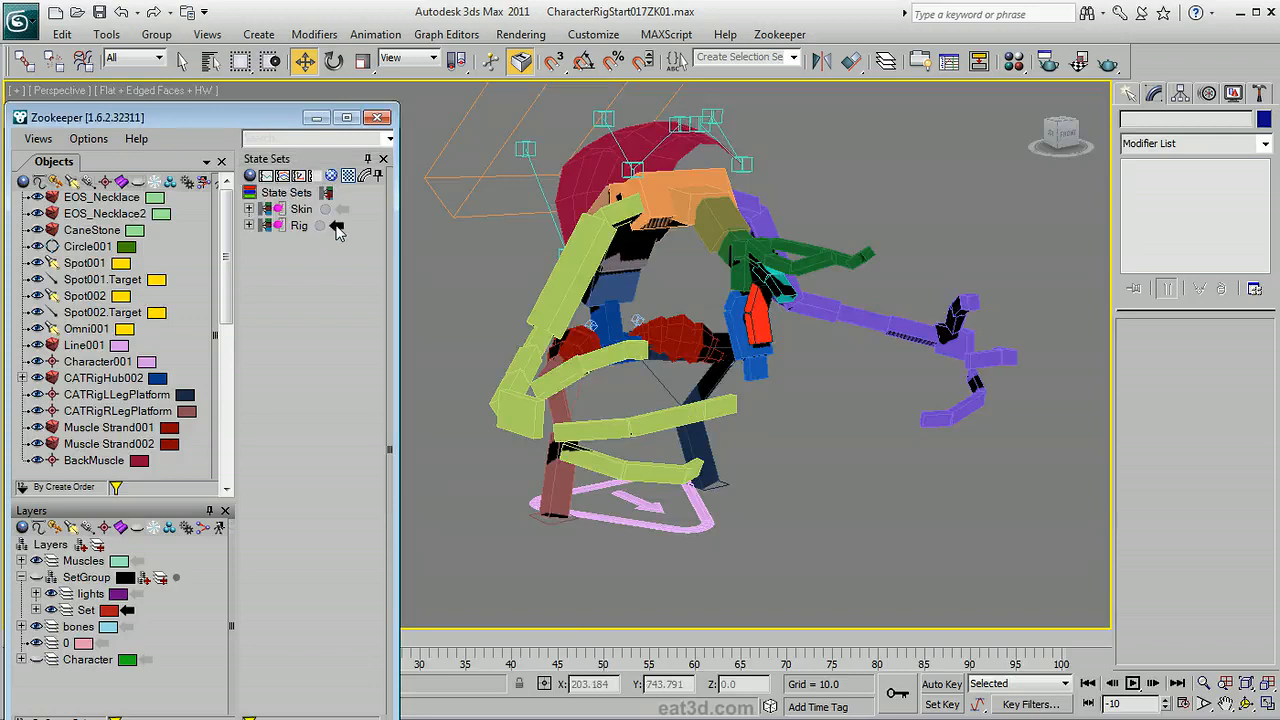
pyautogui.click(336, 228)
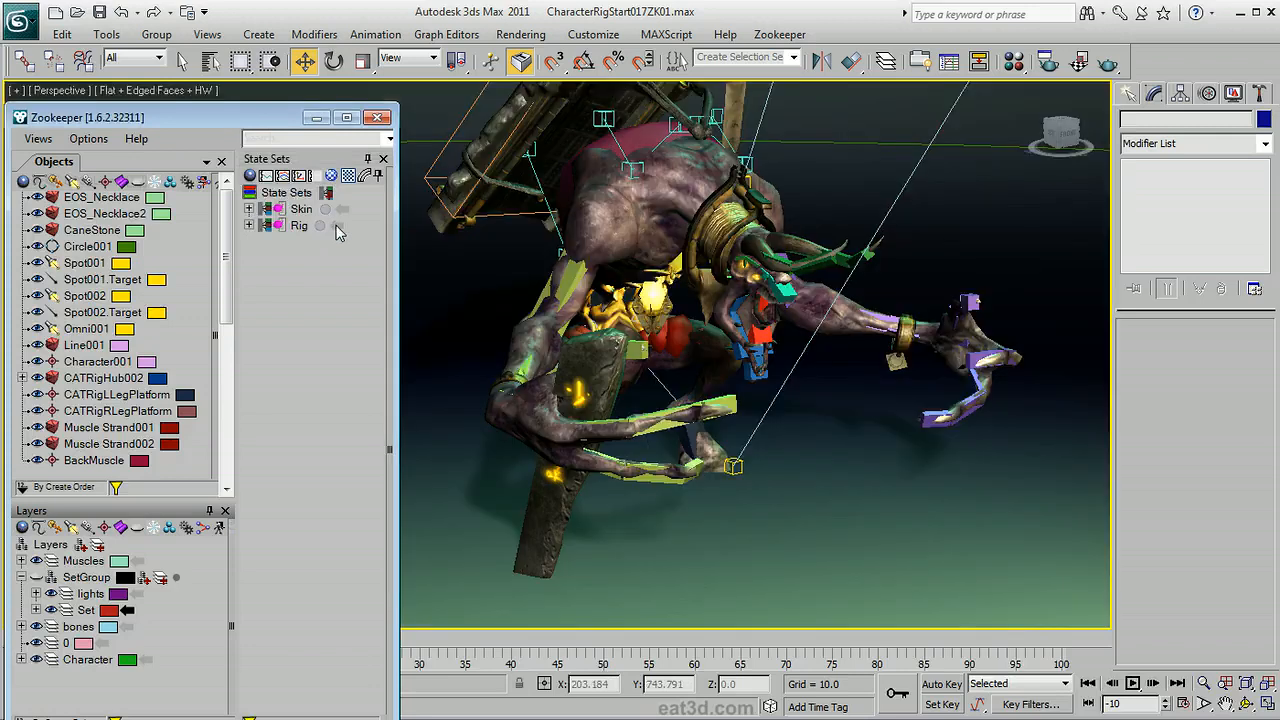
# Add a third state set named Ani with recording on.
pyautogui.click(326, 195)
pyautogui.click(310, 241)
pyautogui.click(317, 245)
pyautogui.write('Ani')
pyautogui.press('Return')
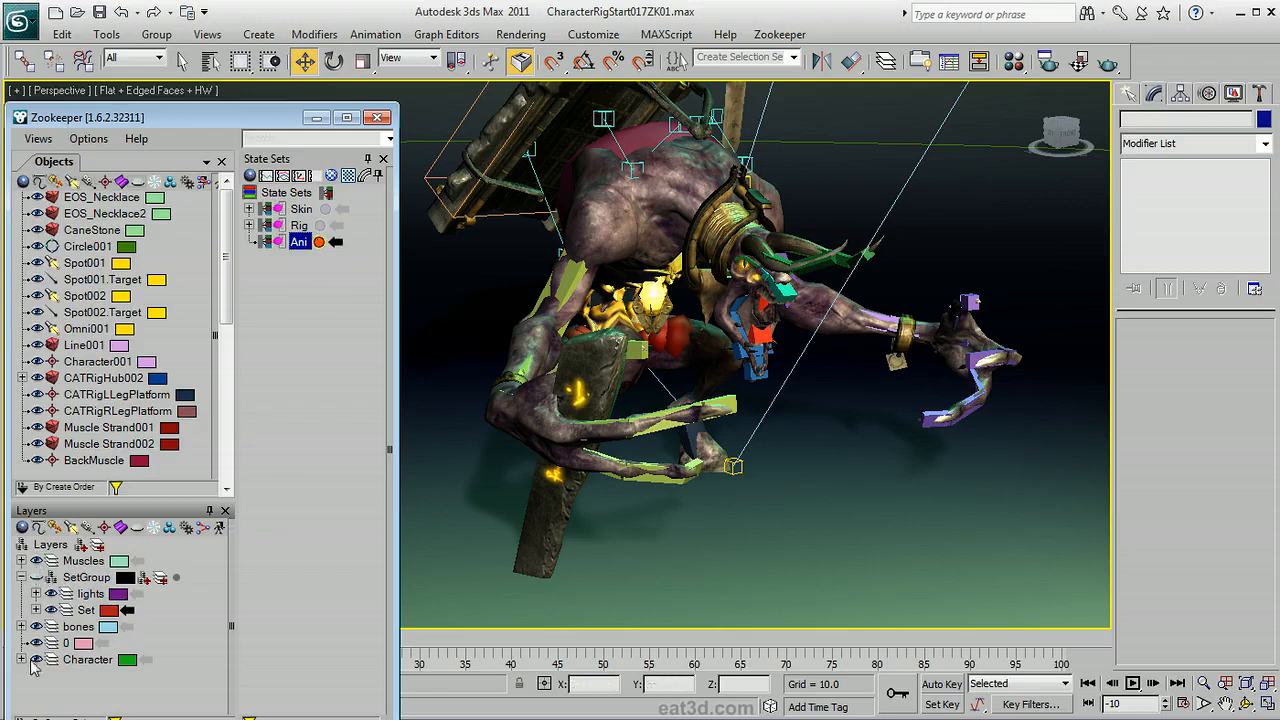
# Hide the SetGroup layer and the EOS_Rope, EOS_Lamp, EOS_Necklace, EOS_Necklace2 and CaneStone objects.
pyautogui.click(37, 578)
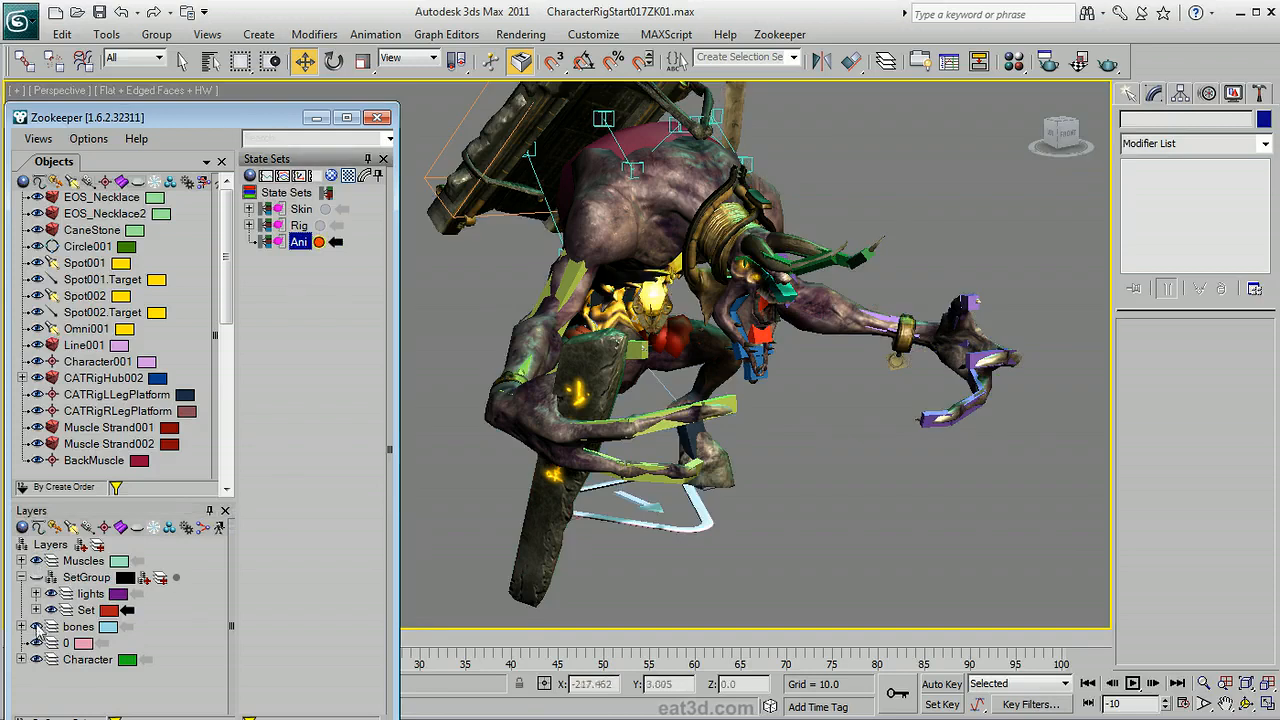
pyautogui.scroll(2, 112, 300)
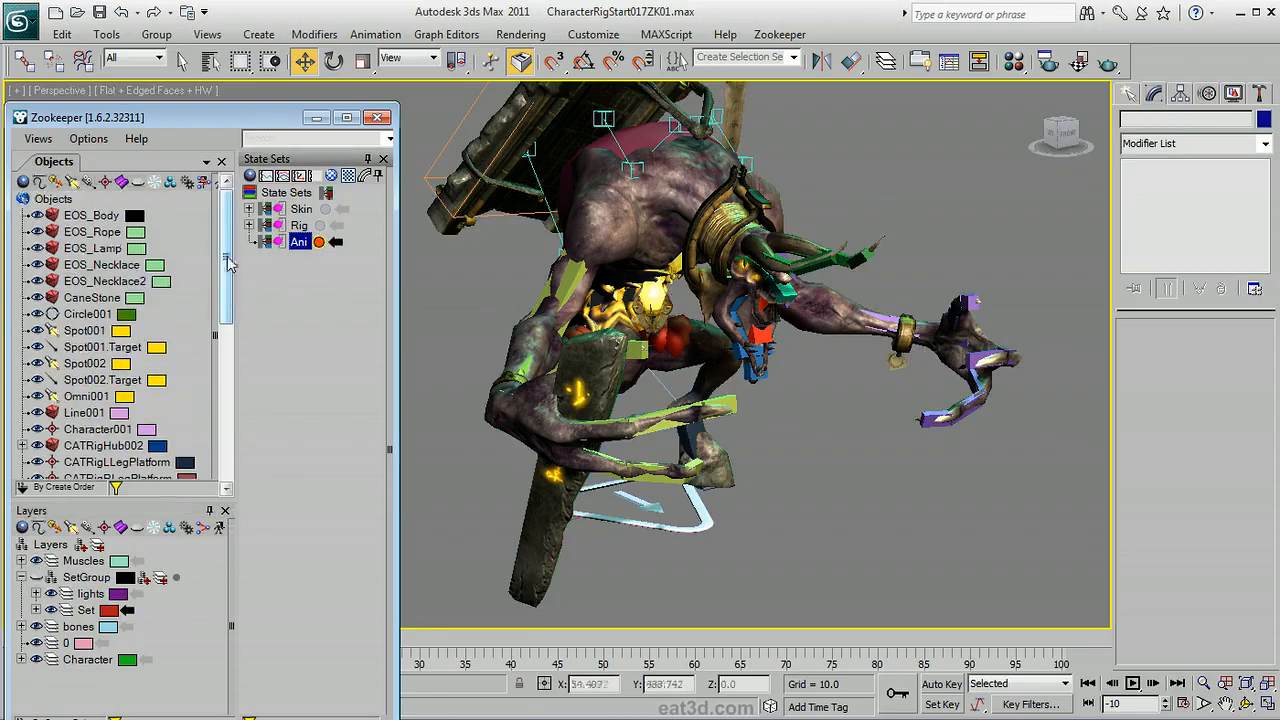
pyautogui.moveTo(110, 235); pyautogui.dragTo(92, 298)
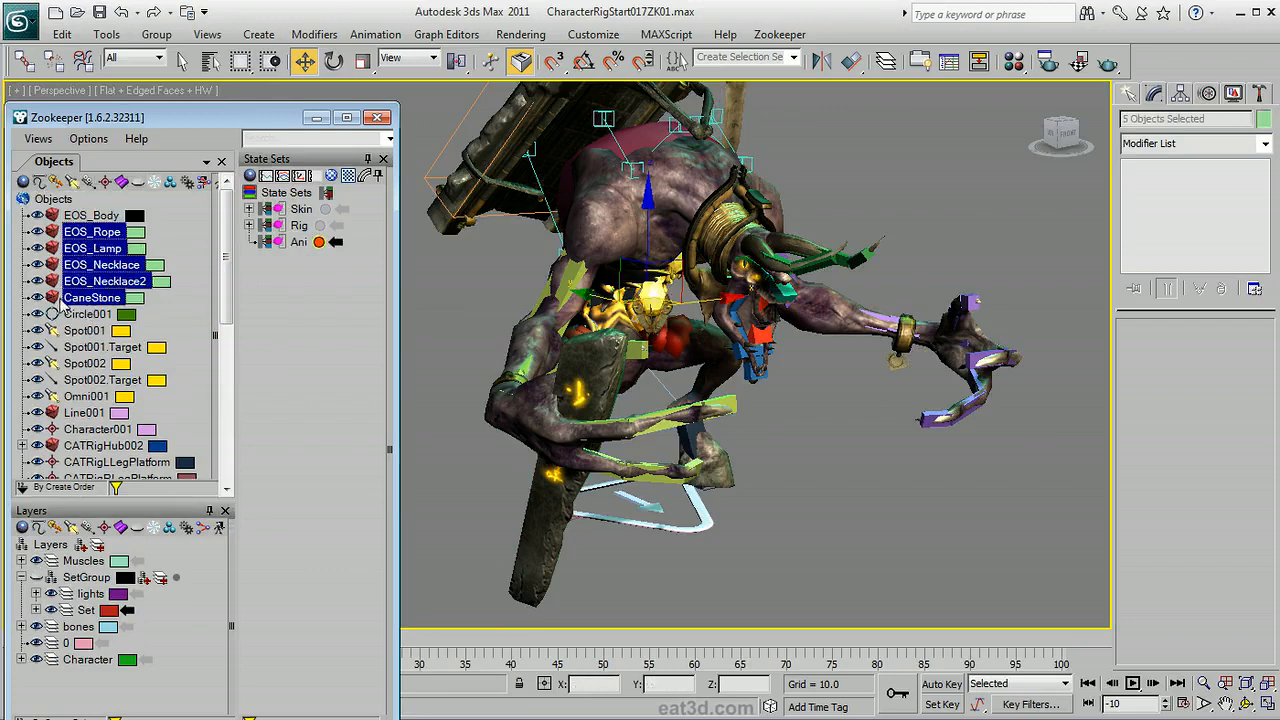
pyautogui.click(38, 298)
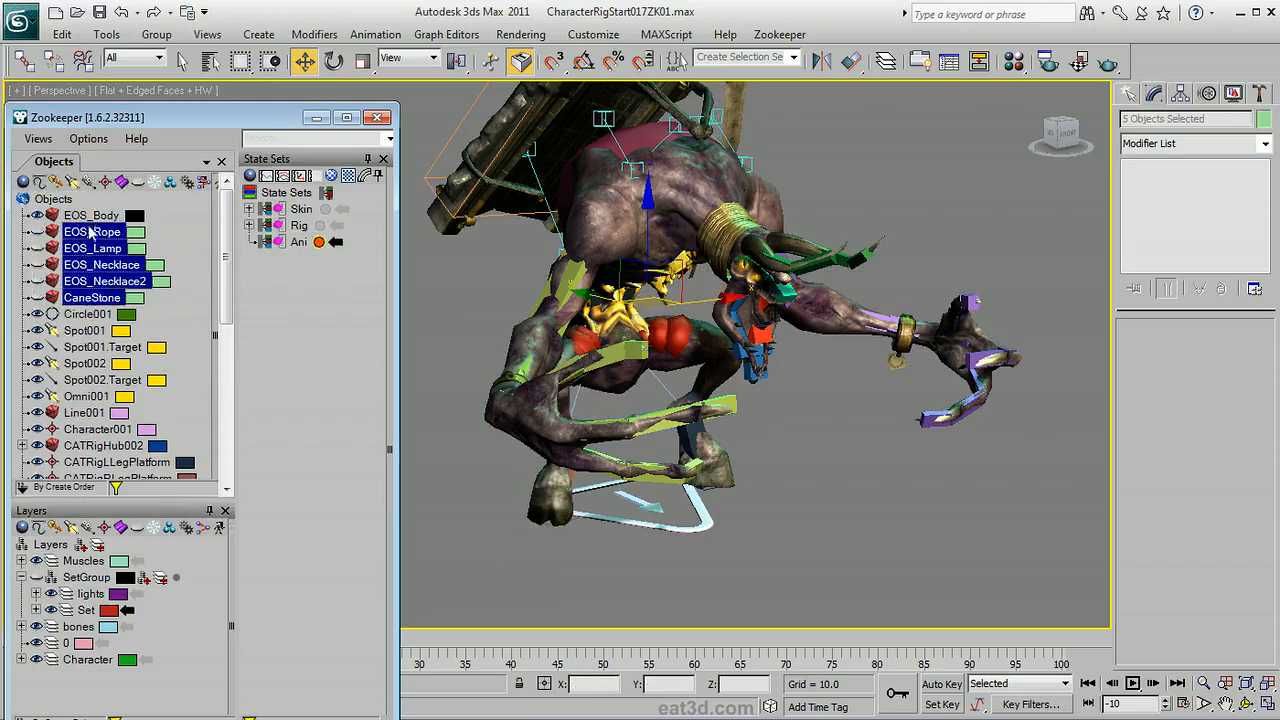
# Turn on X-Ray Mode in the node properties of EOS_Body.
pyautogui.click(92, 215)
pyautogui.rightClick(97, 215)
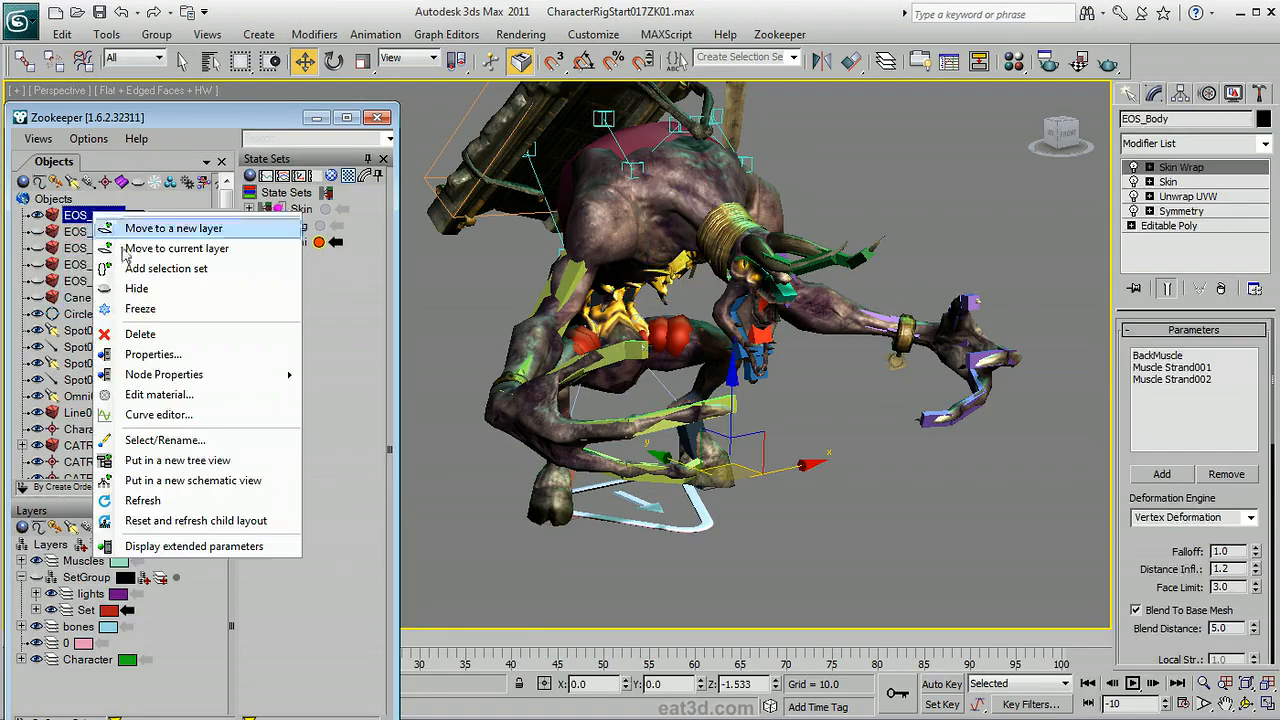
pyautogui.moveTo(200, 376)
pyautogui.click(370, 376)
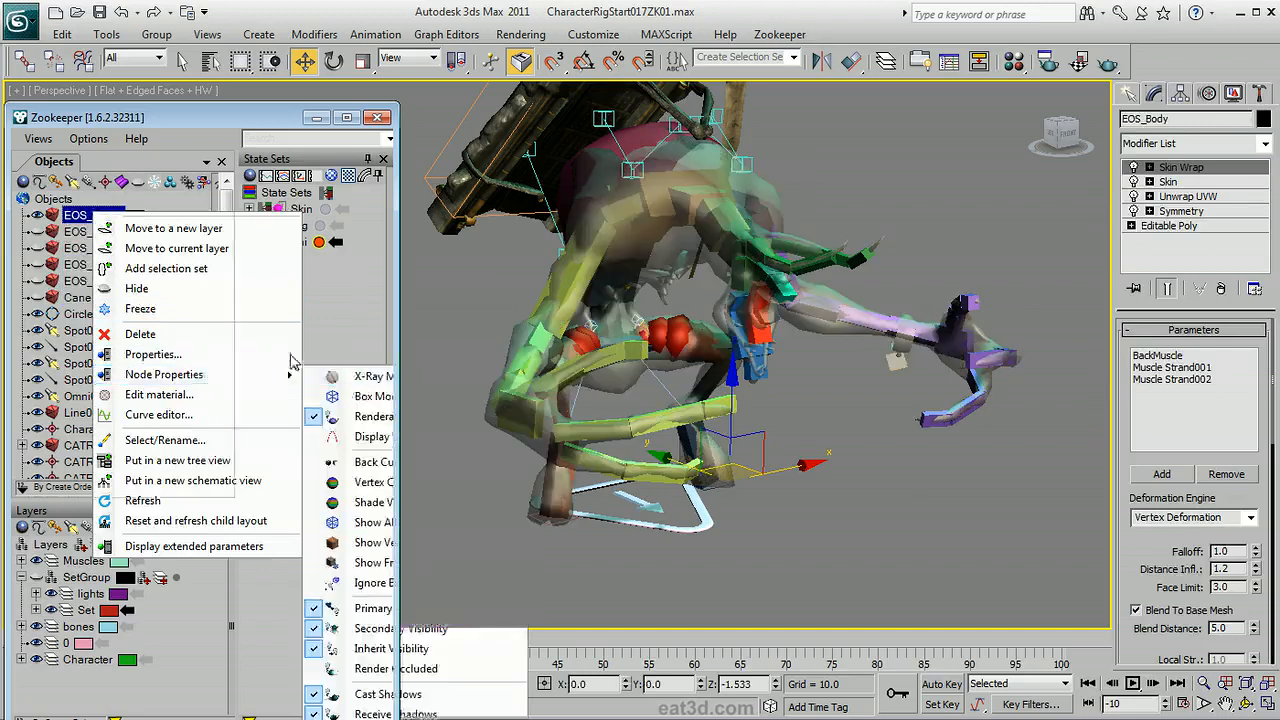
pyautogui.click(56, 214)
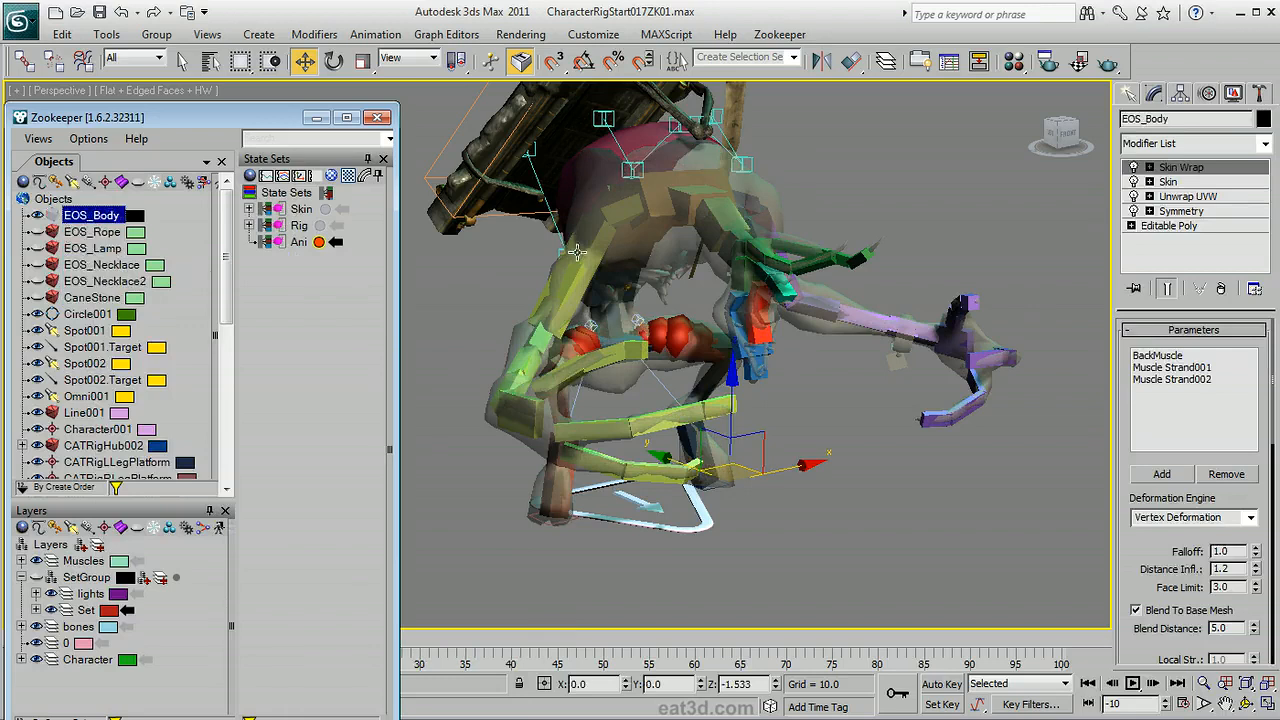
# Hide the EOS_Stone object under StoneProxy on the character's back, and hide the Muscles layer.
pyautogui.click(517, 117)
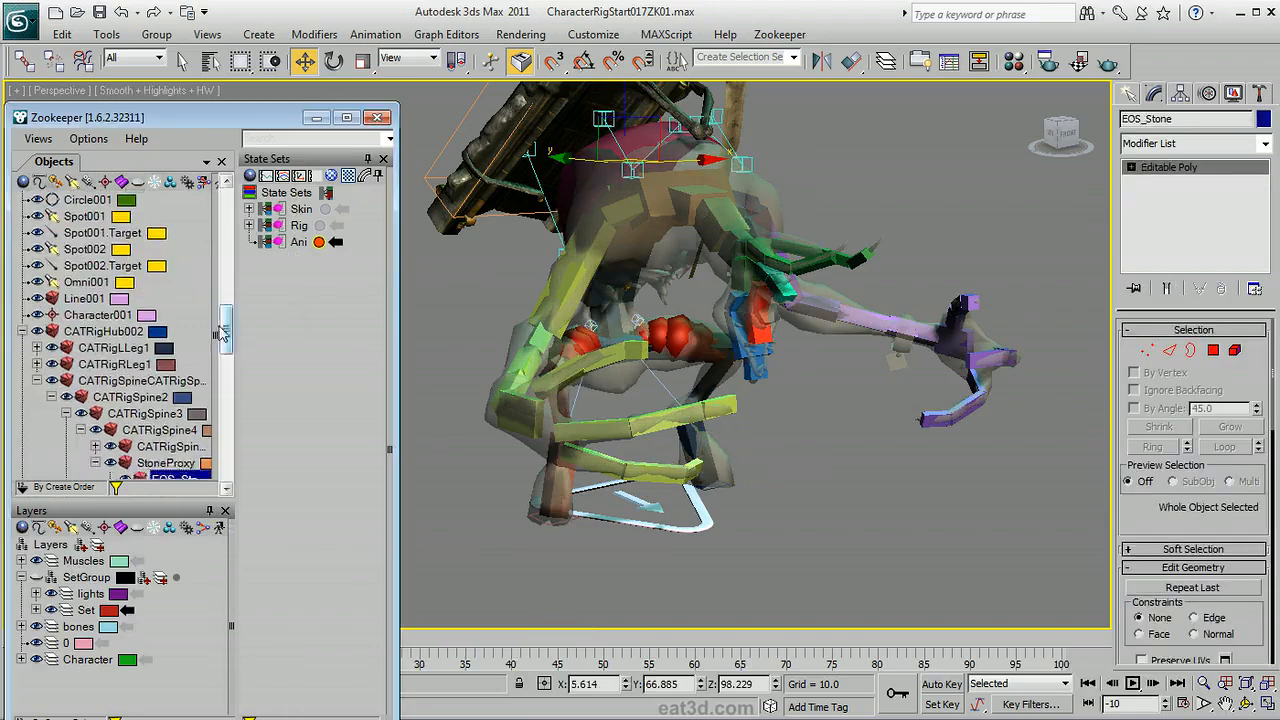
pyautogui.moveTo(226, 336); pyautogui.dragTo(227, 360)
pyautogui.click(127, 456)
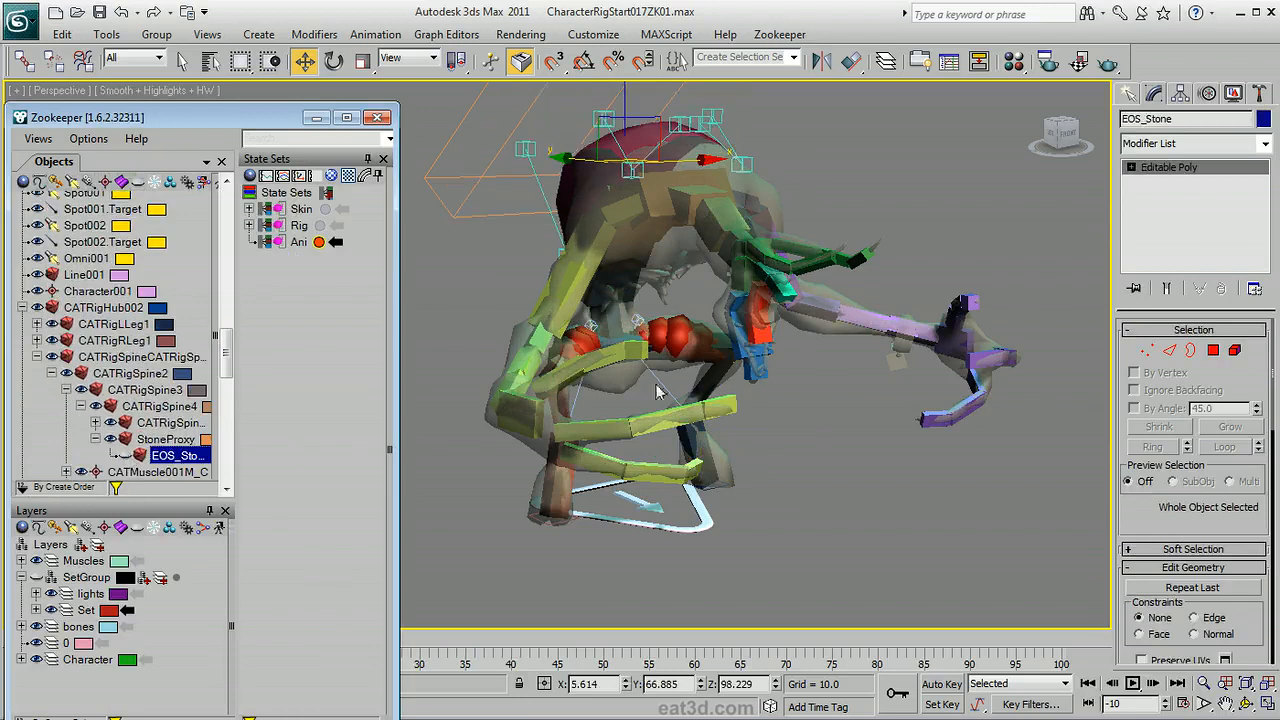
pyautogui.moveTo(763, 337)
pyautogui.keyDown('alt'); pyautogui.mouseDown(button='middle')
pyautogui.moveTo(699, 331)
pyautogui.moveTo(802, 348)
pyautogui.moveTo(772, 357)
pyautogui.mouseUp(button='middle'); pyautogui.keyUp('alt')
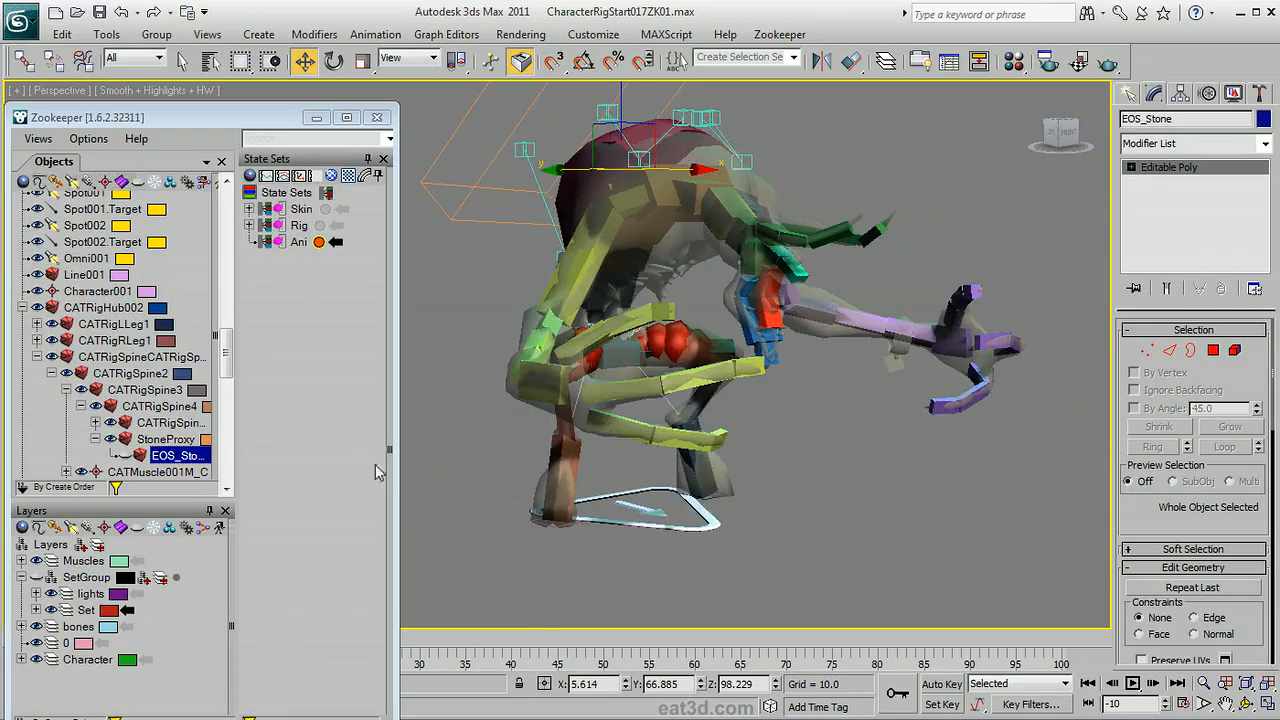
pyautogui.click(37, 562)
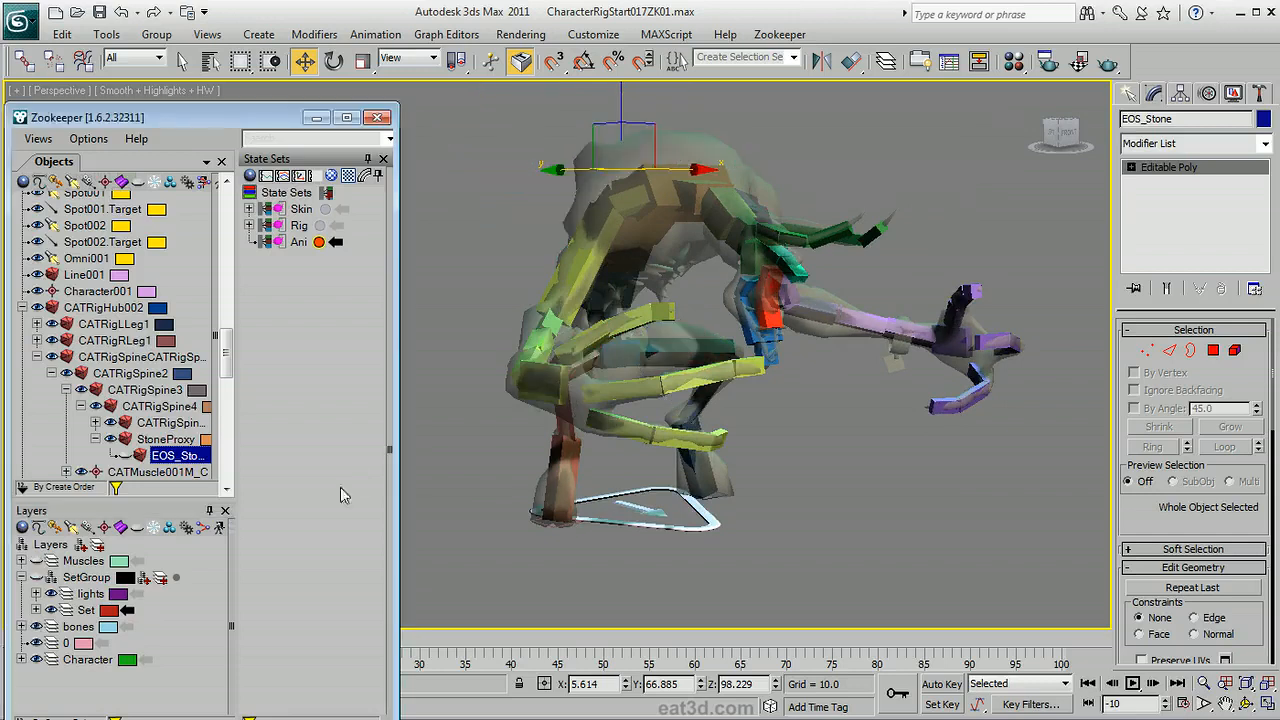
# Select the CATRigHub003 hub bone at the shoulders and switch from the maximized Perspective view to the four-viewport layout.
pyautogui.keyDown('alt'); pyautogui.moveTo(627, 376); pyautogui.dragTo(600, 250, button='middle'); pyautogui.keyUp('alt')
pyautogui.click(653, 201)
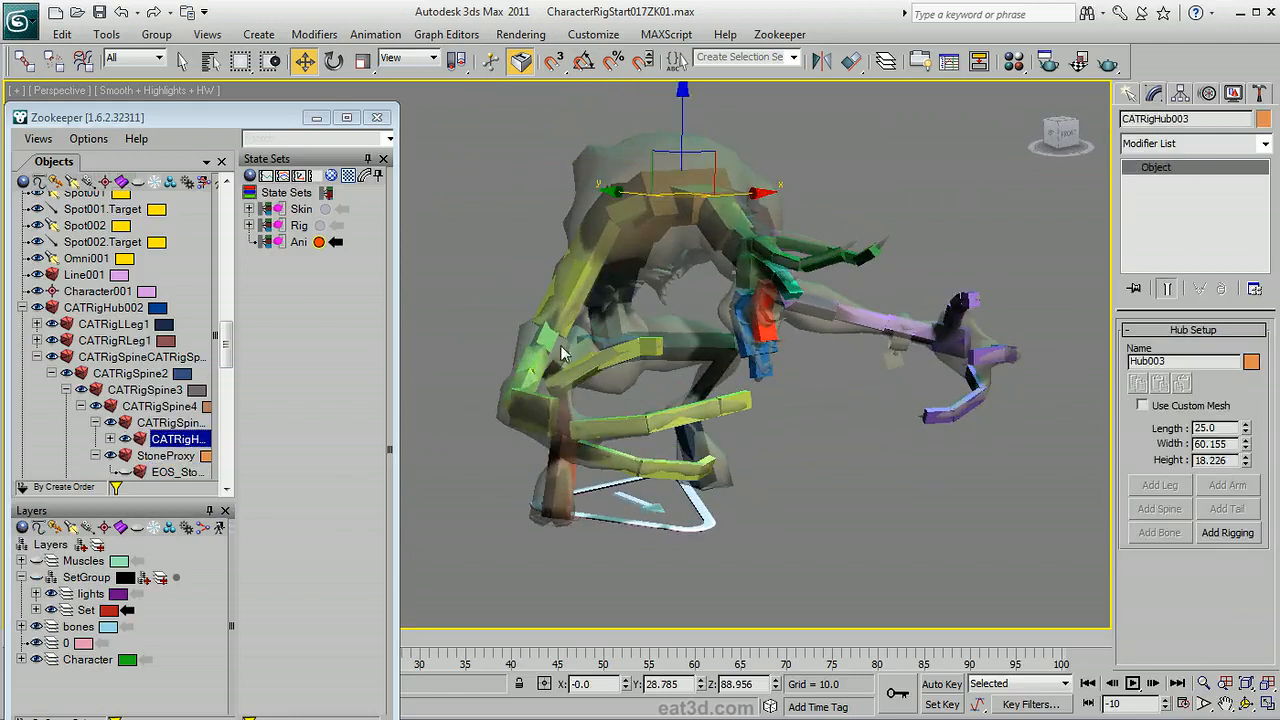
pyautogui.hotkey('alt', 'w')
pyautogui.moveTo(745, 470); pyautogui.dragTo(802, 469, button='middle')
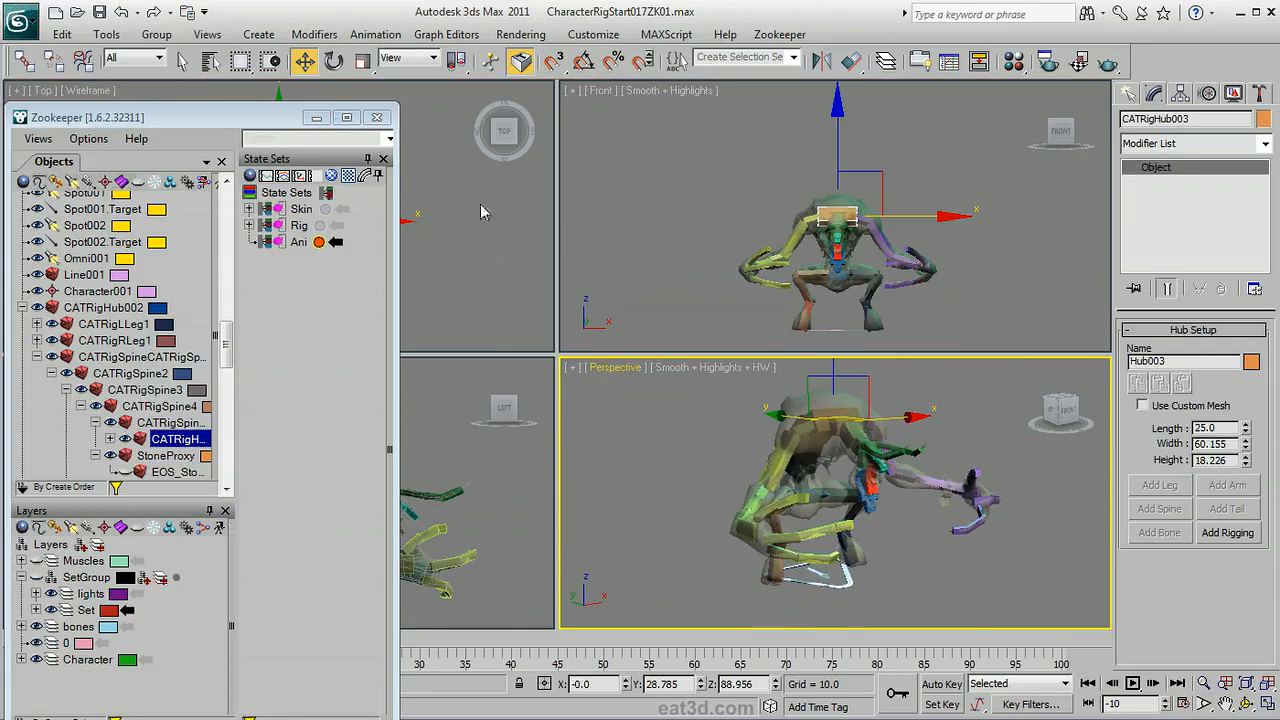
# Stop recording the Ani state set, then toggle it off, on and off again to test it.
pyautogui.click(320, 244)
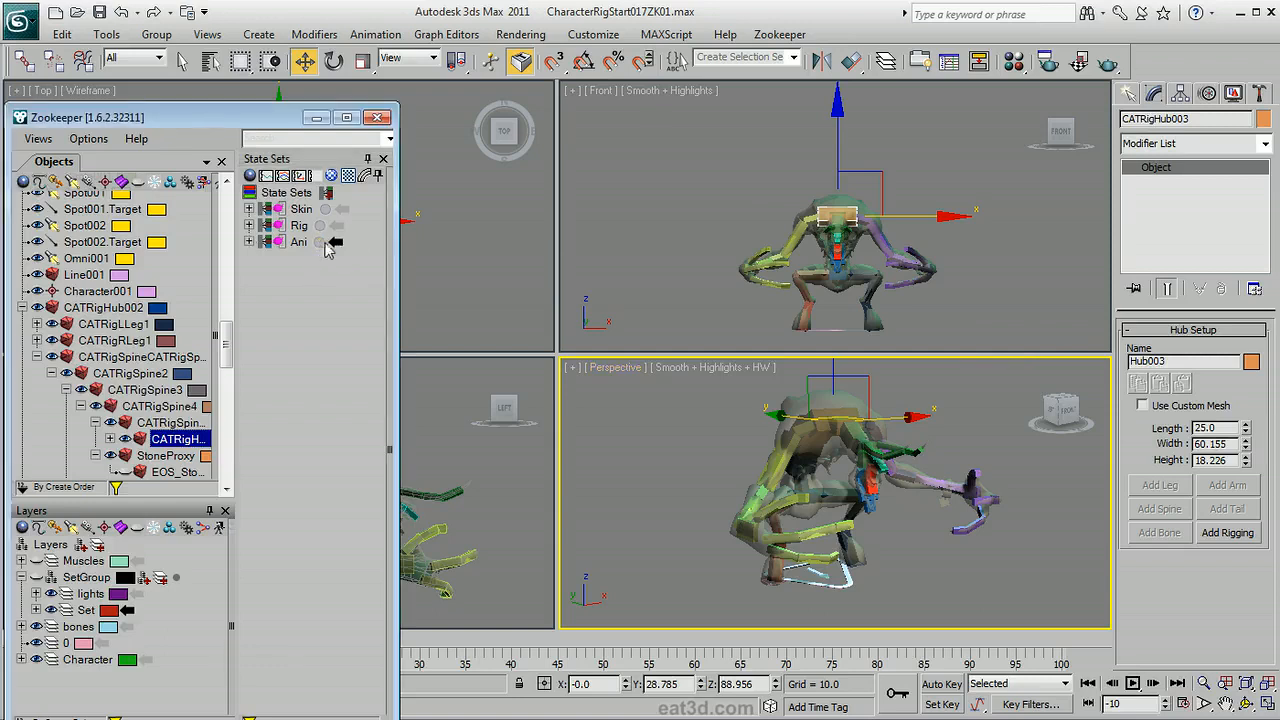
pyautogui.click(338, 243)
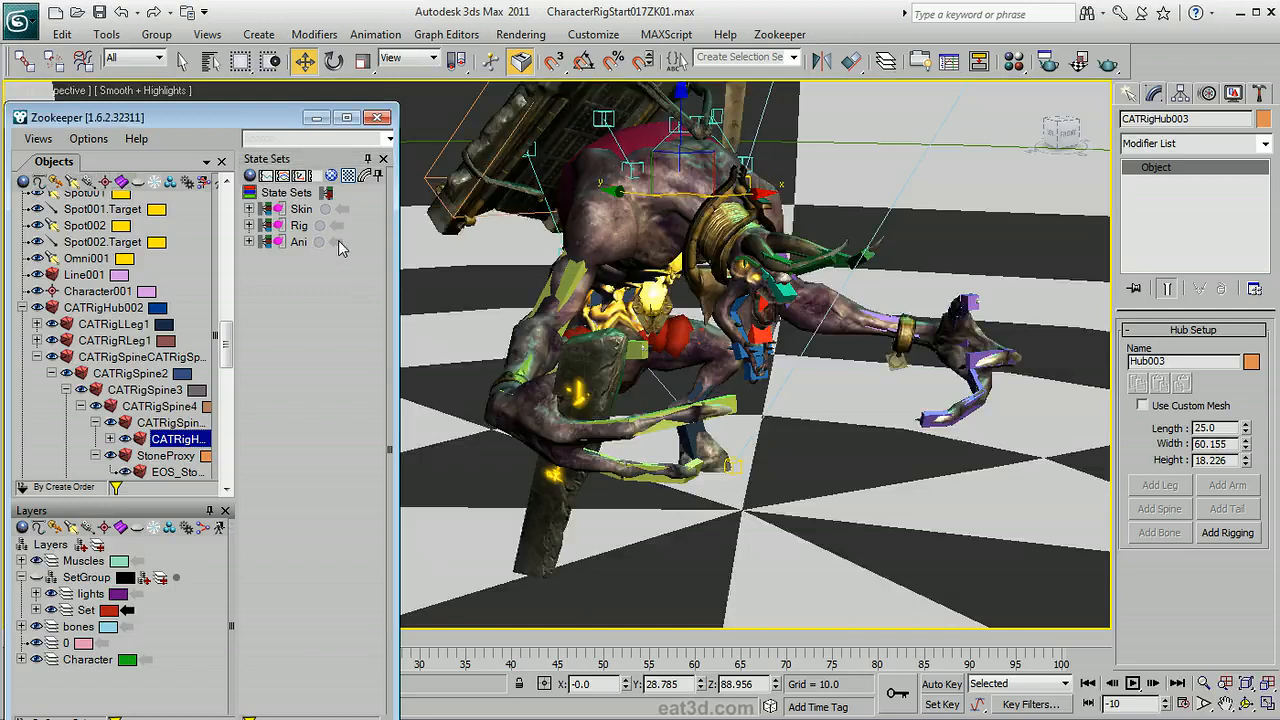
pyautogui.click(338, 242)
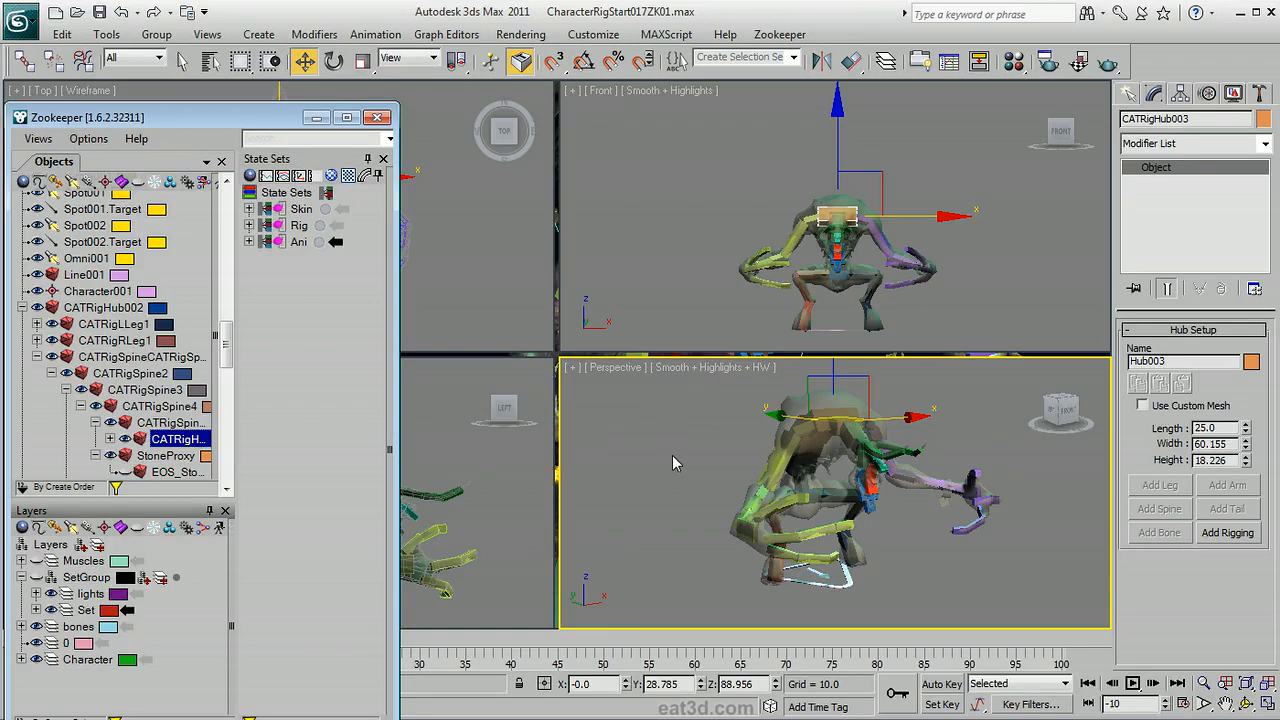
pyautogui.click(340, 242)
# Add a fourth state set named View, turn its recording on, and select the Line001 backdrop.
pyautogui.click(326, 193)
pyautogui.write('View')
pyautogui.press('Return')
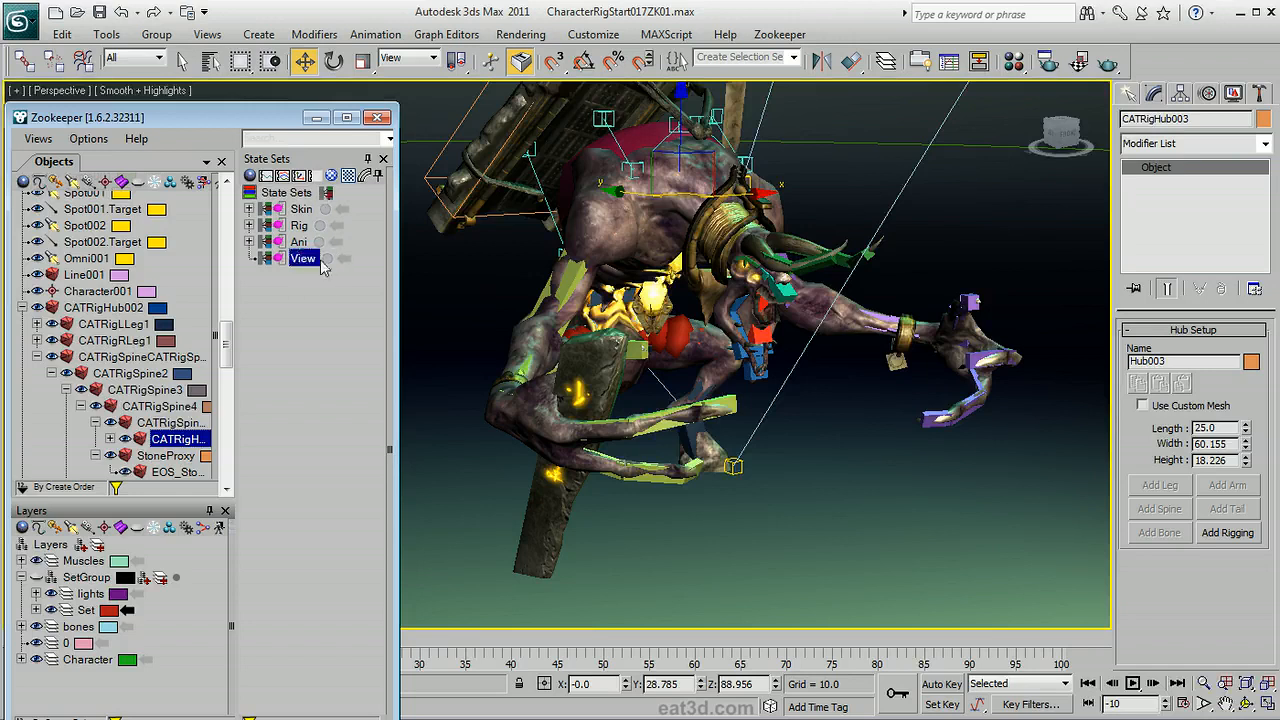
pyautogui.click(695, 355)
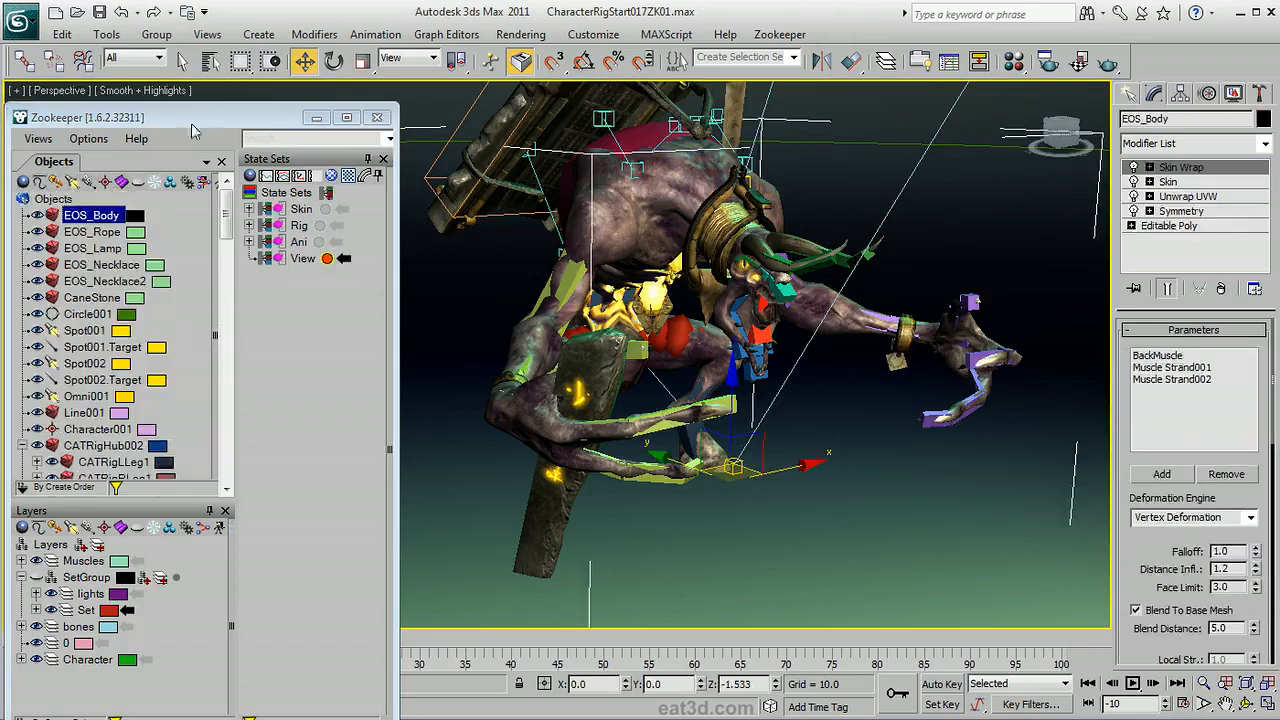
pyautogui.click(980, 540)
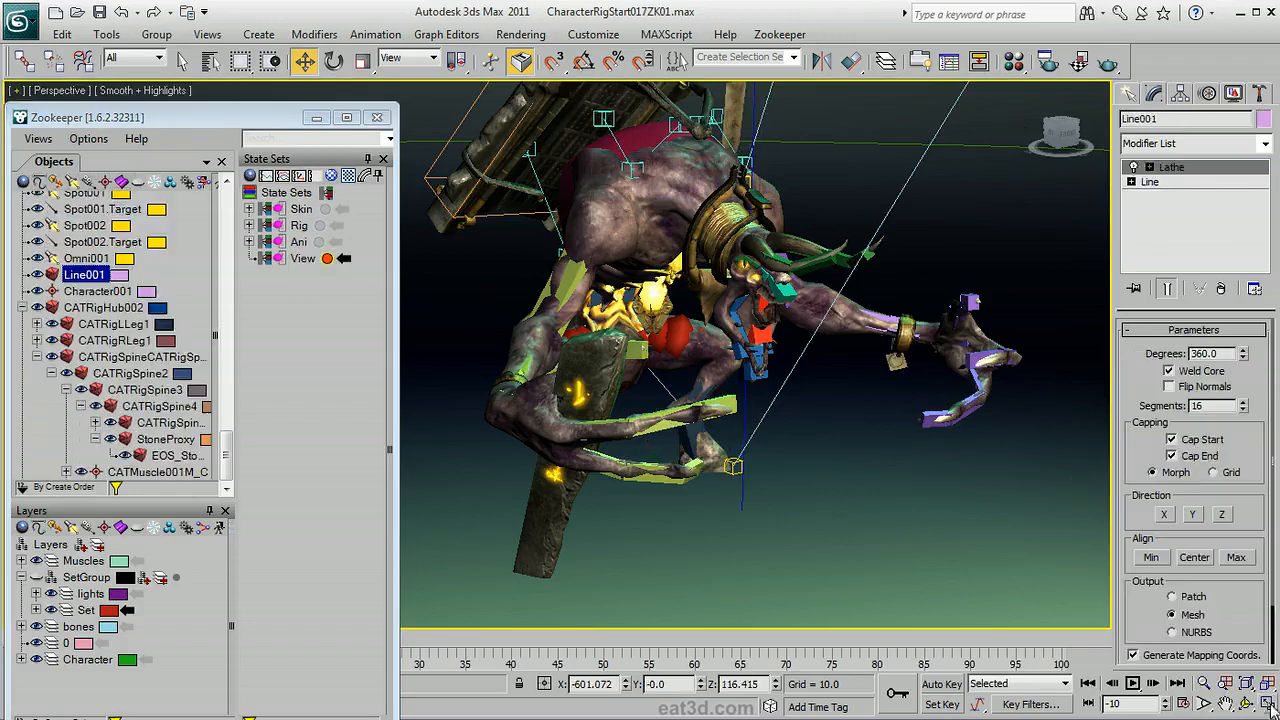
# Configure the viewport layout as three views, with two stacked viewports beside one tall viewport.
pyautogui.click(16, 90)
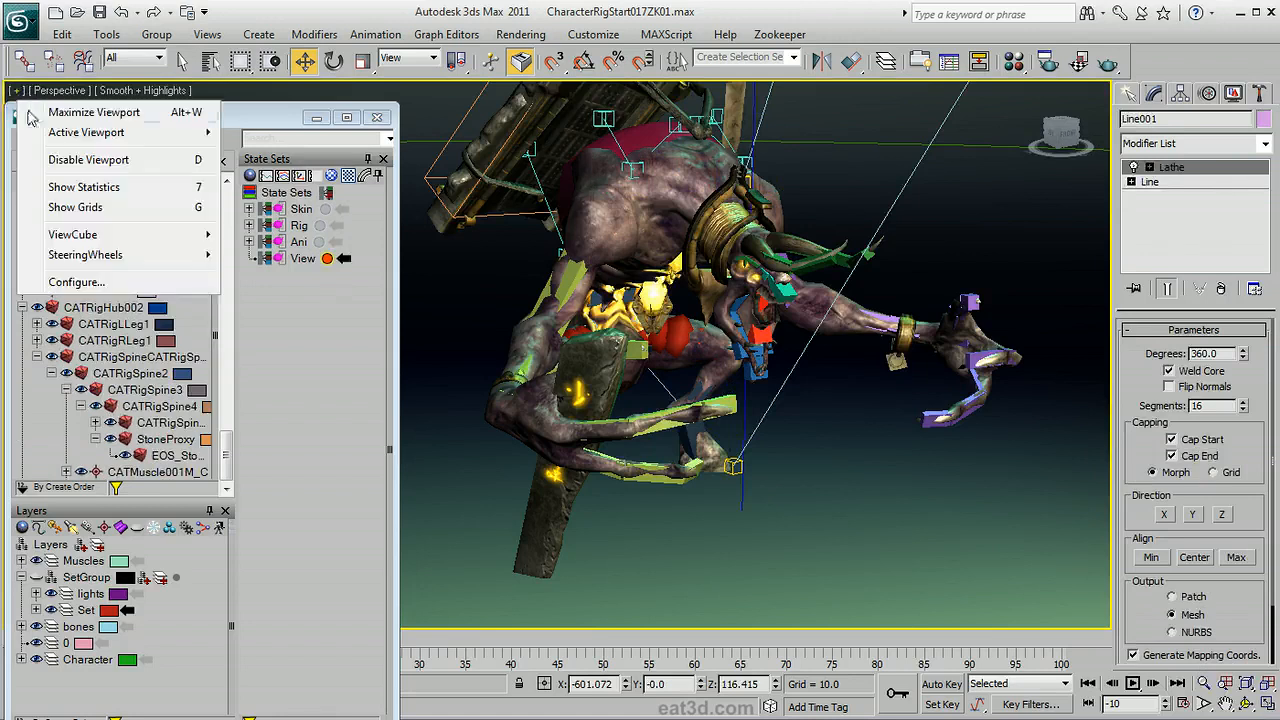
pyautogui.click(104, 284)
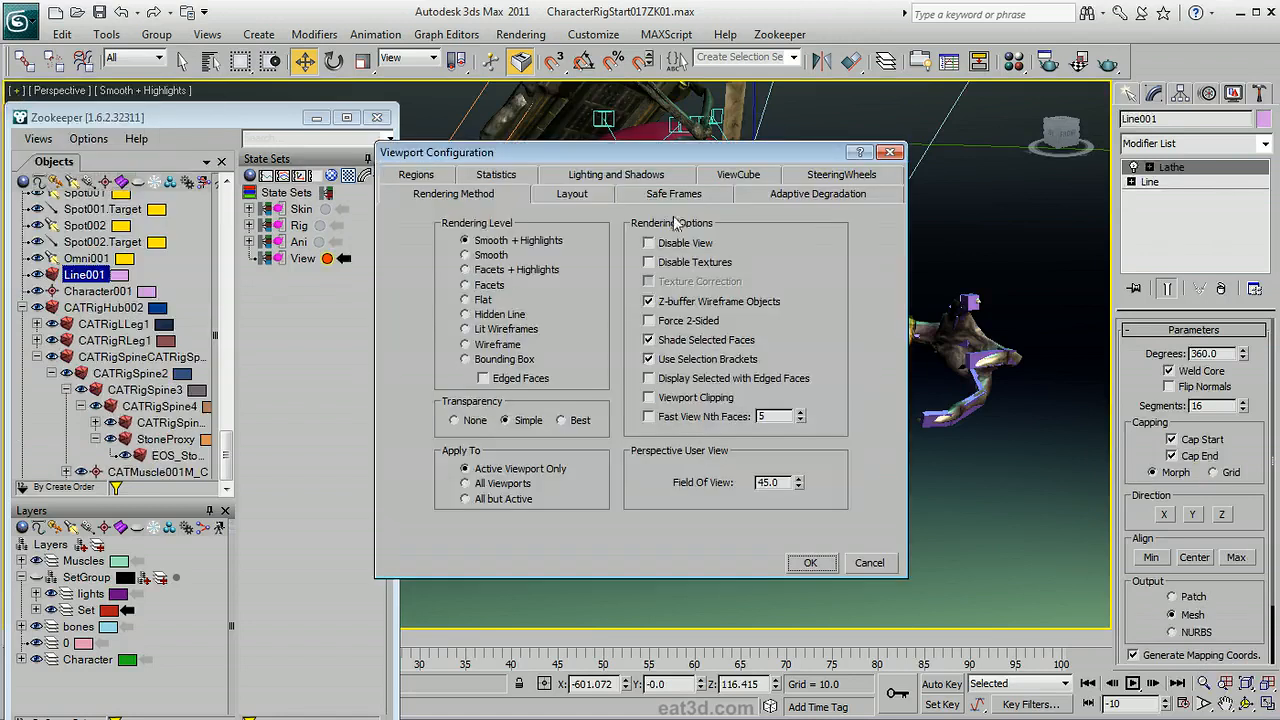
pyautogui.click(588, 197)
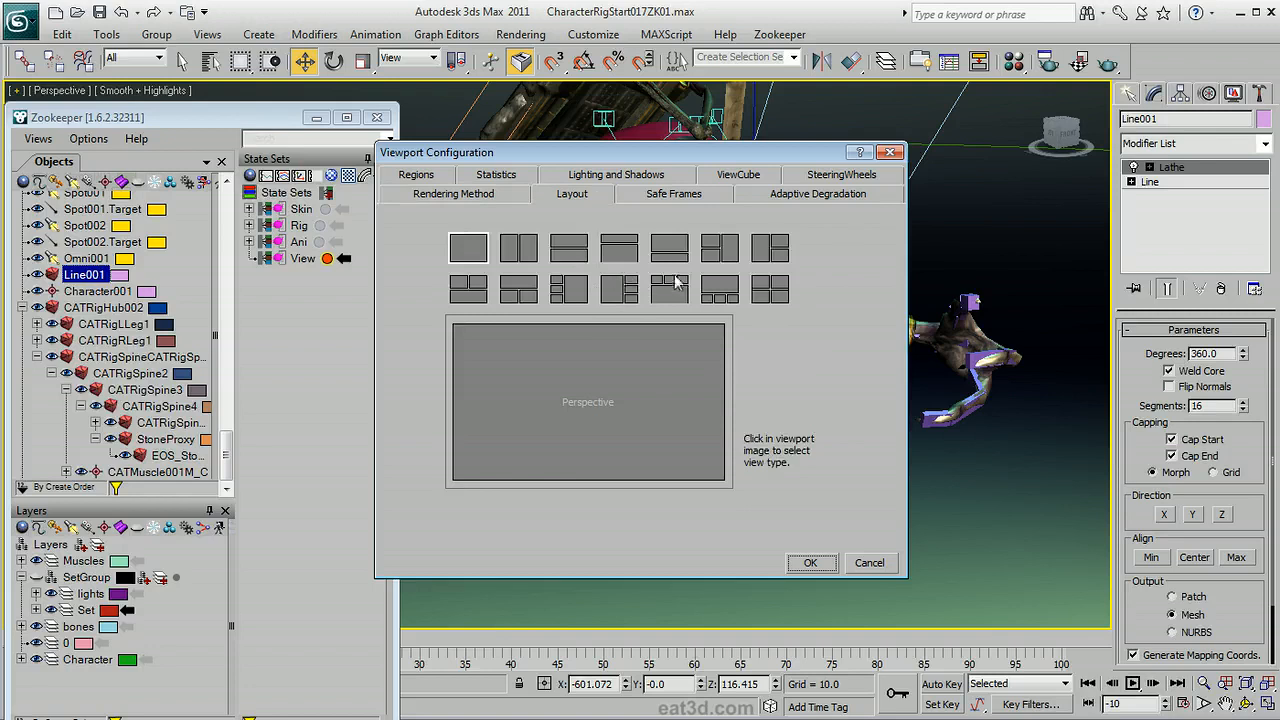
pyautogui.click(724, 250)
pyautogui.click(808, 563)
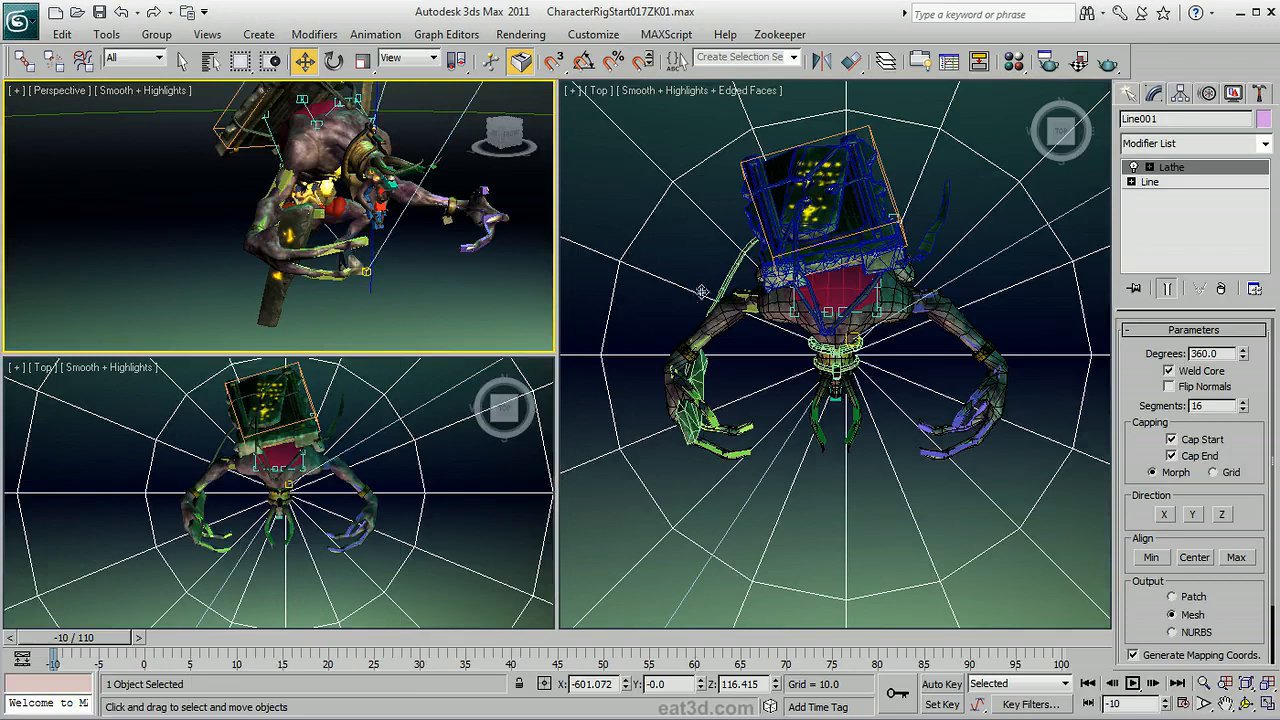
# Change the tall viewport to a Perspective view orbited to the character's side, and set the small Perspective viewport's shading to Flat.
pyautogui.keyDown('alt'); pyautogui.moveTo(697, 276); pyautogui.dragTo(698, 244, button='middle'); pyautogui.keyUp('alt')
pyautogui.press('p')
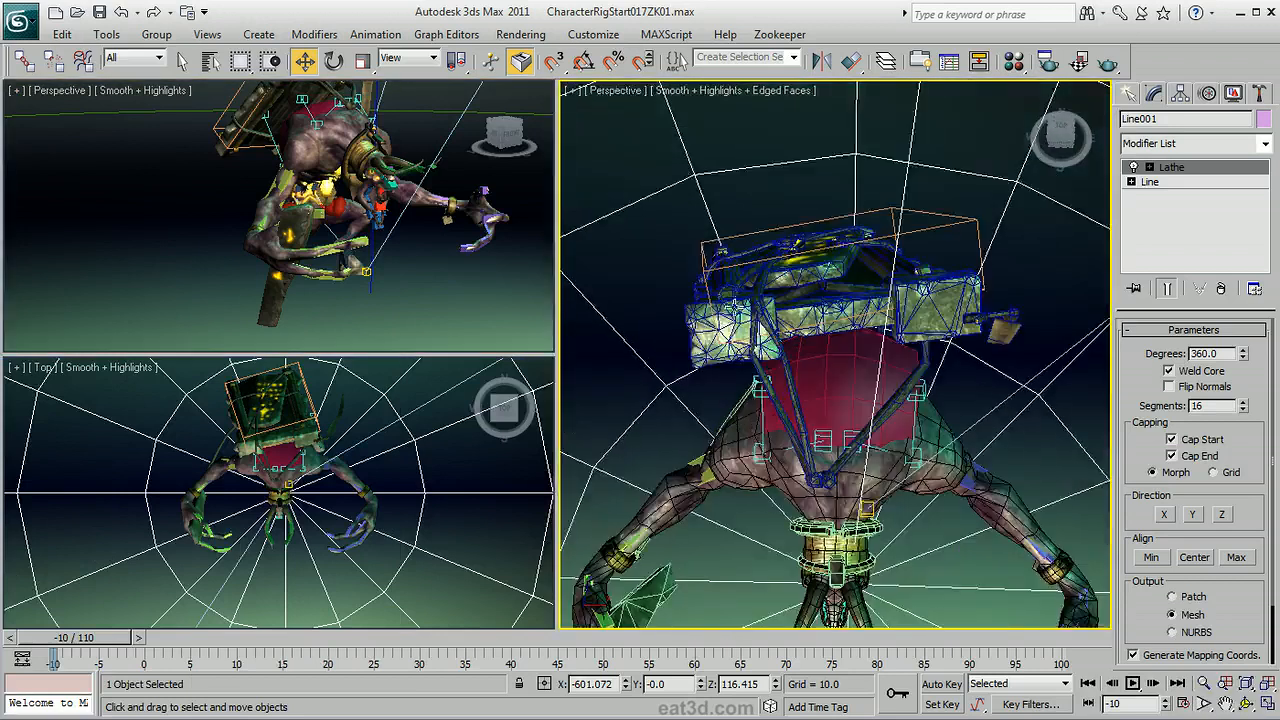
pyautogui.keyDown('alt'); pyautogui.moveTo(775, 517); pyautogui.dragTo(790, 225, button='middle'); pyautogui.keyUp('alt')
pyautogui.scroll(-3, 790, 225)
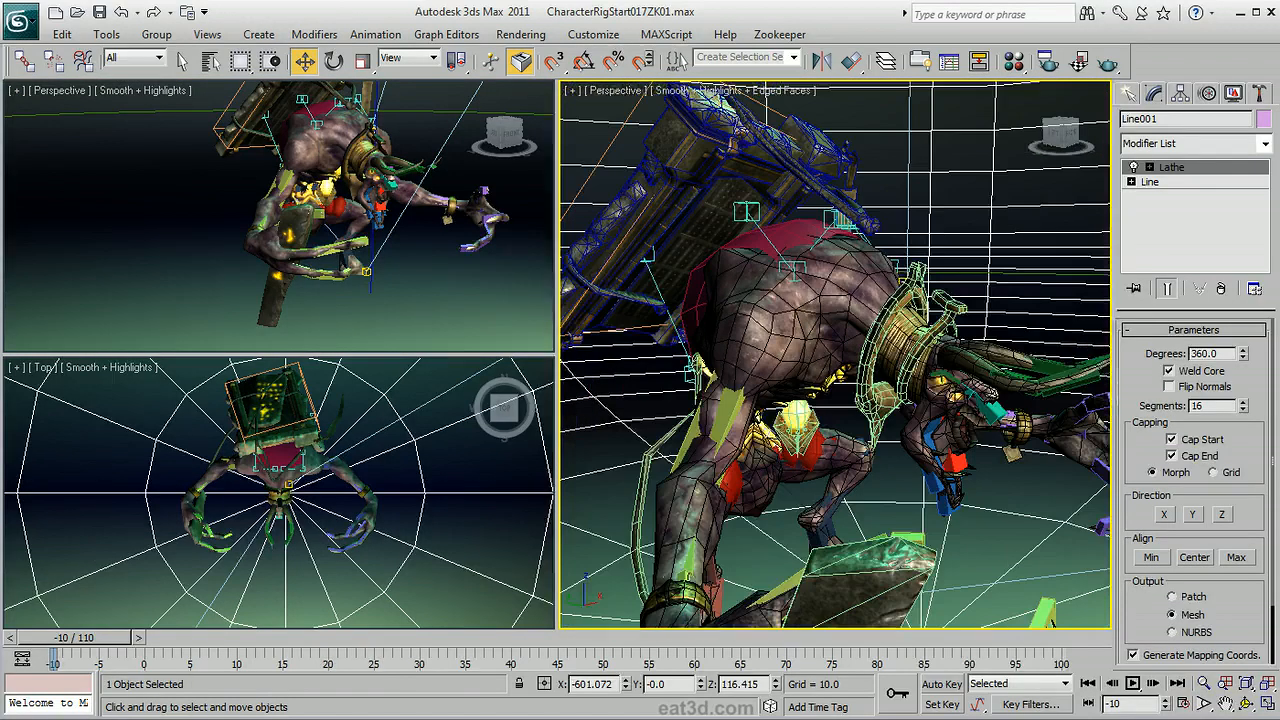
pyautogui.click(147, 91)
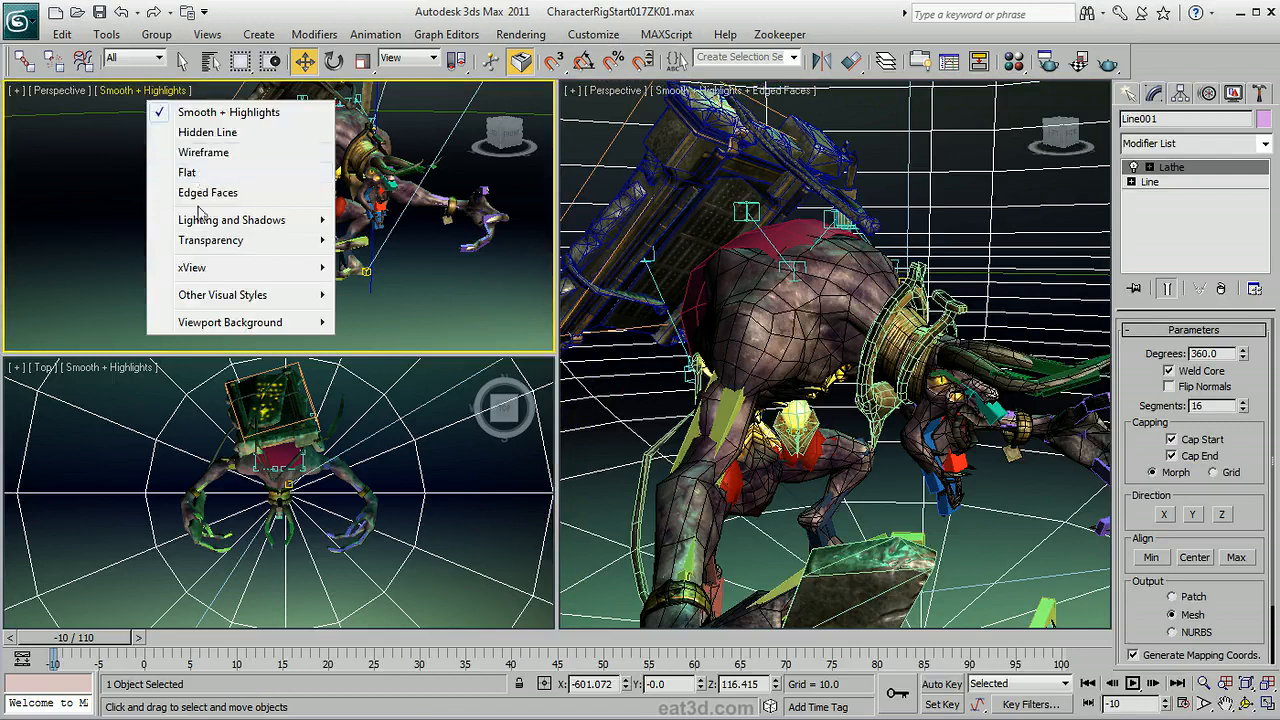
pyautogui.click(200, 173)
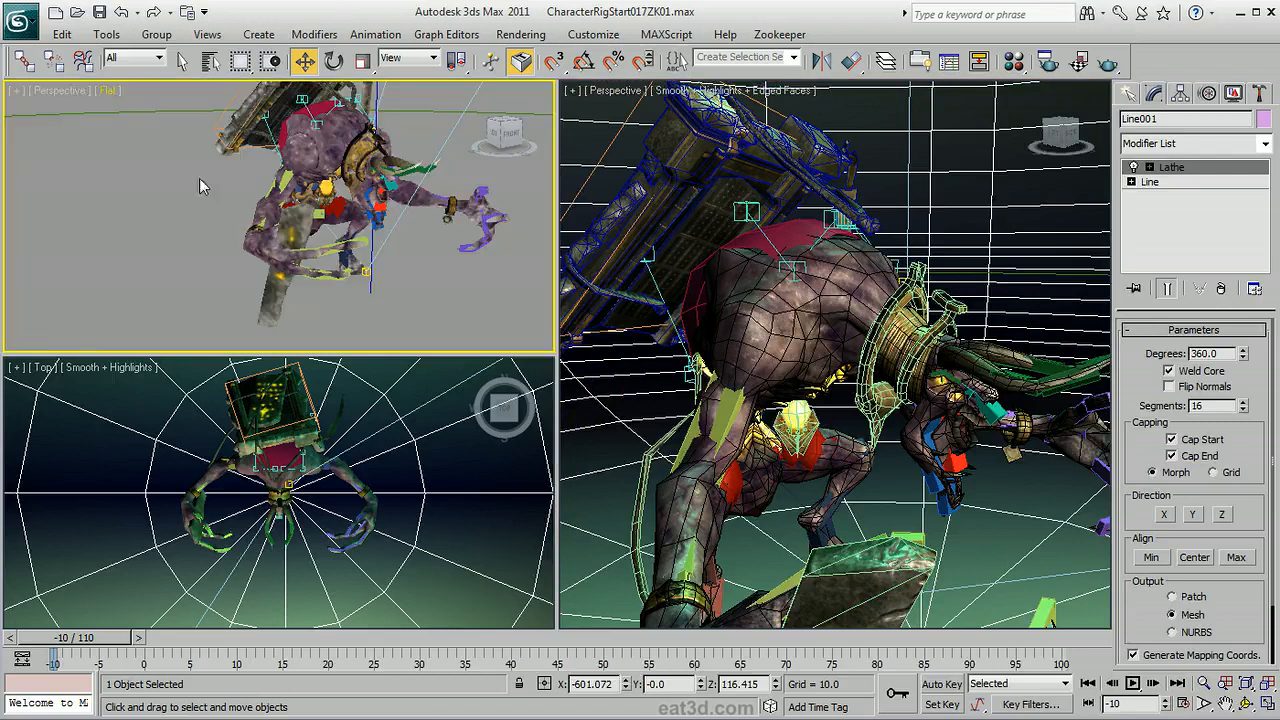
# Set the Top viewport's shading to Wireframe, and stop recording the View state set.
pyautogui.click(125, 367)
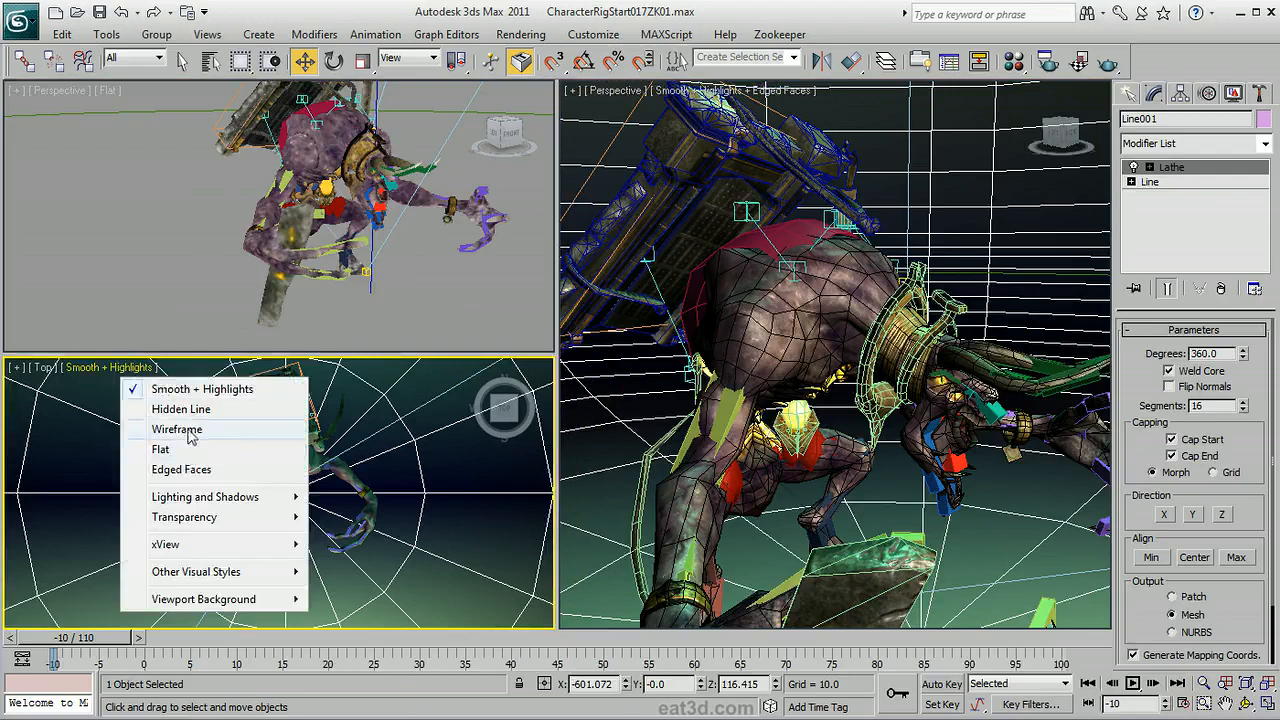
pyautogui.click(190, 430)
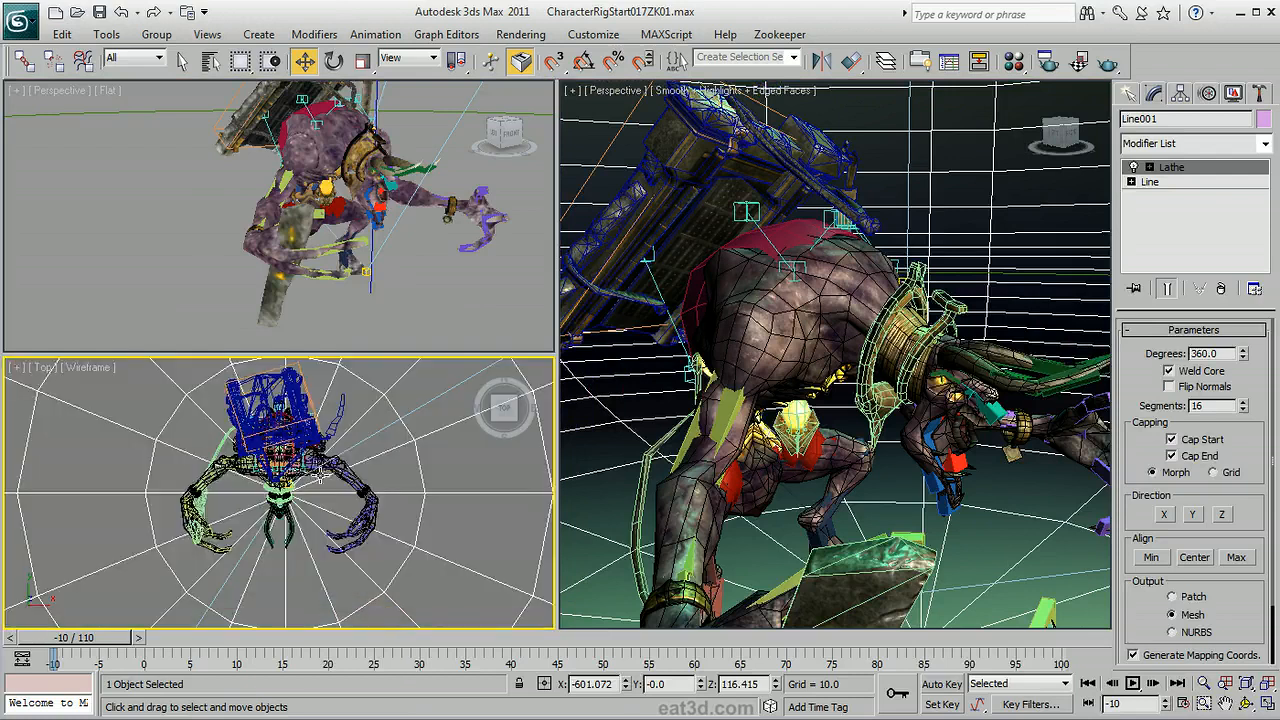
pyautogui.press('h')
pyautogui.click(330, 257)
# Test the View state set by toggling it on and off, and do the same with the Ani state set.
pyautogui.click(344, 259)
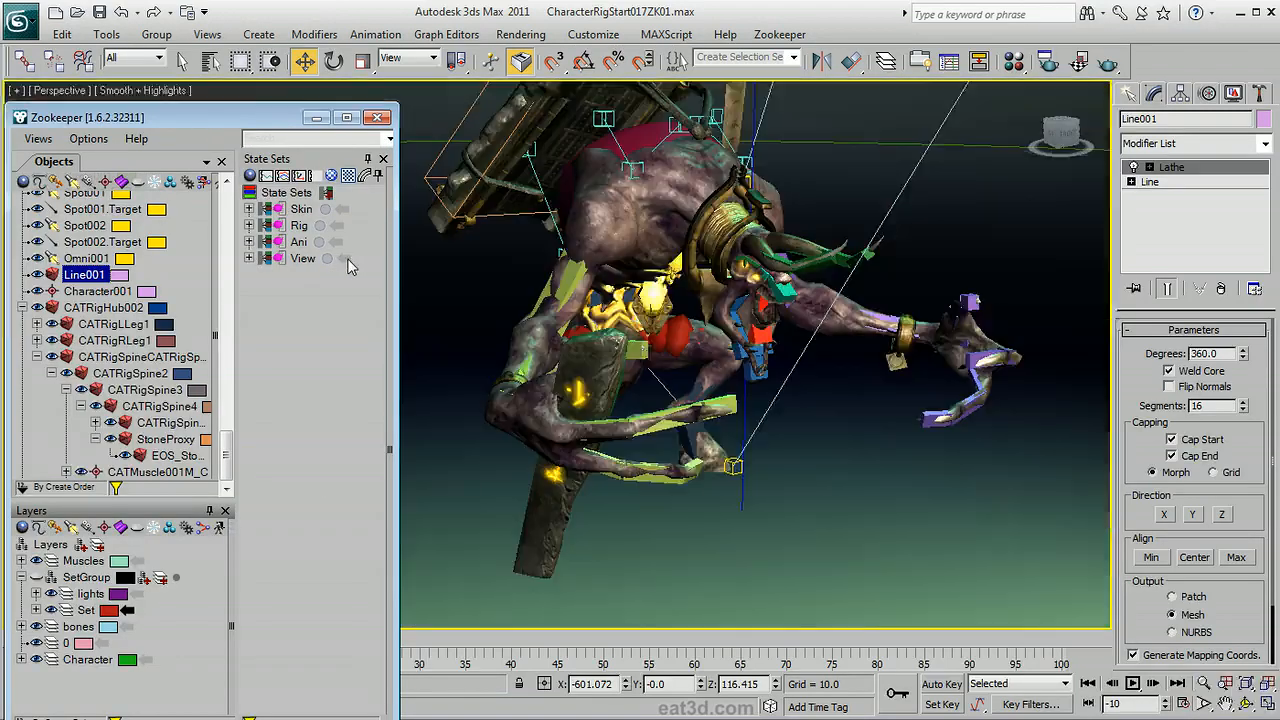
pyautogui.click(344, 259)
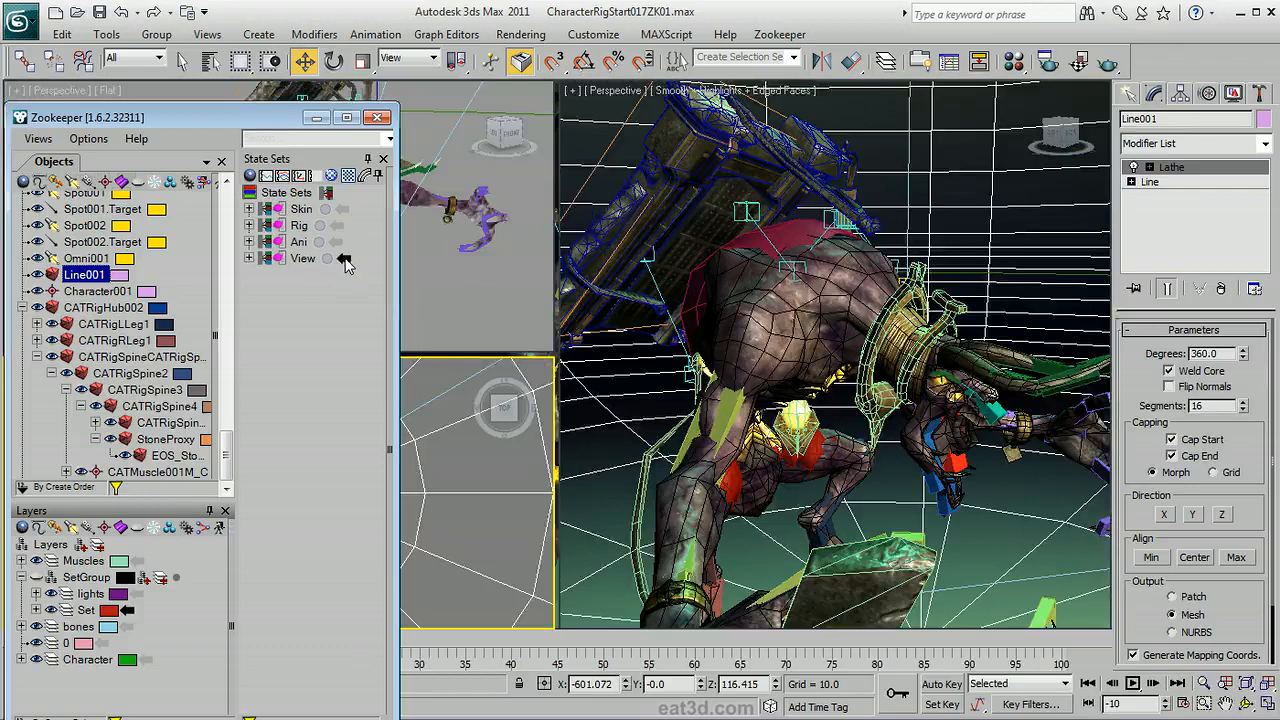
pyautogui.click(344, 259)
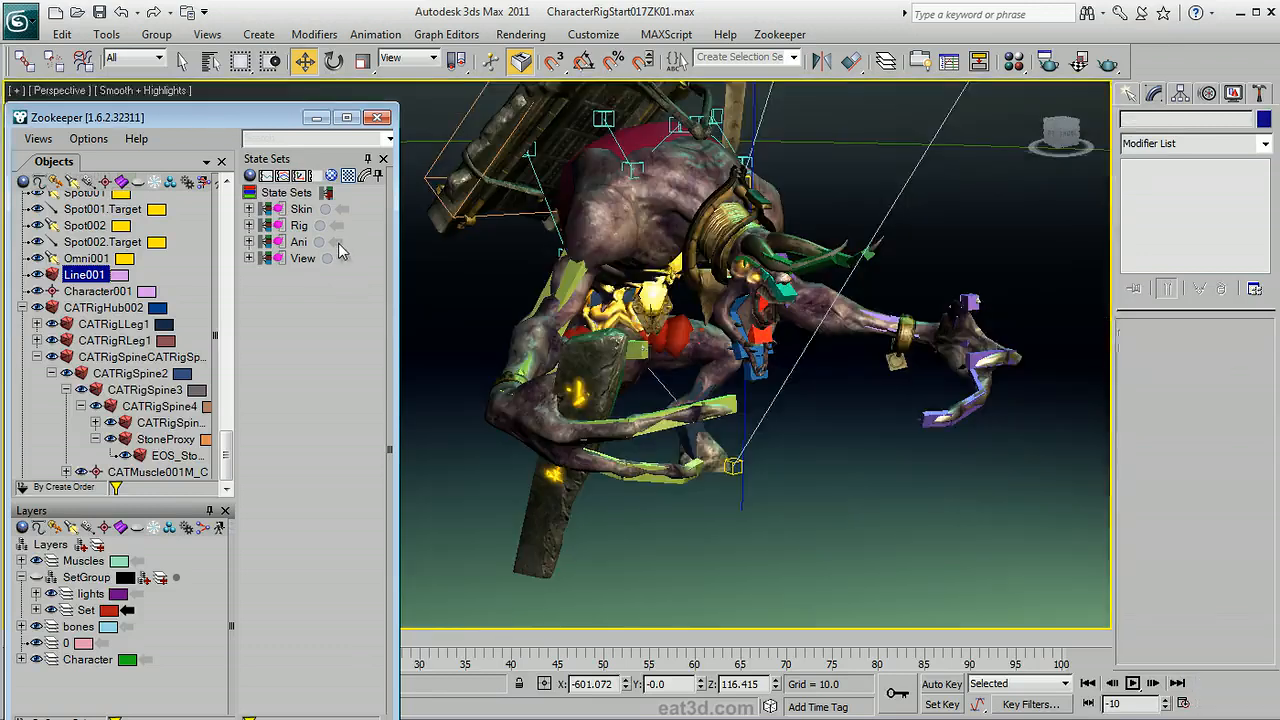
pyautogui.click(336, 242)
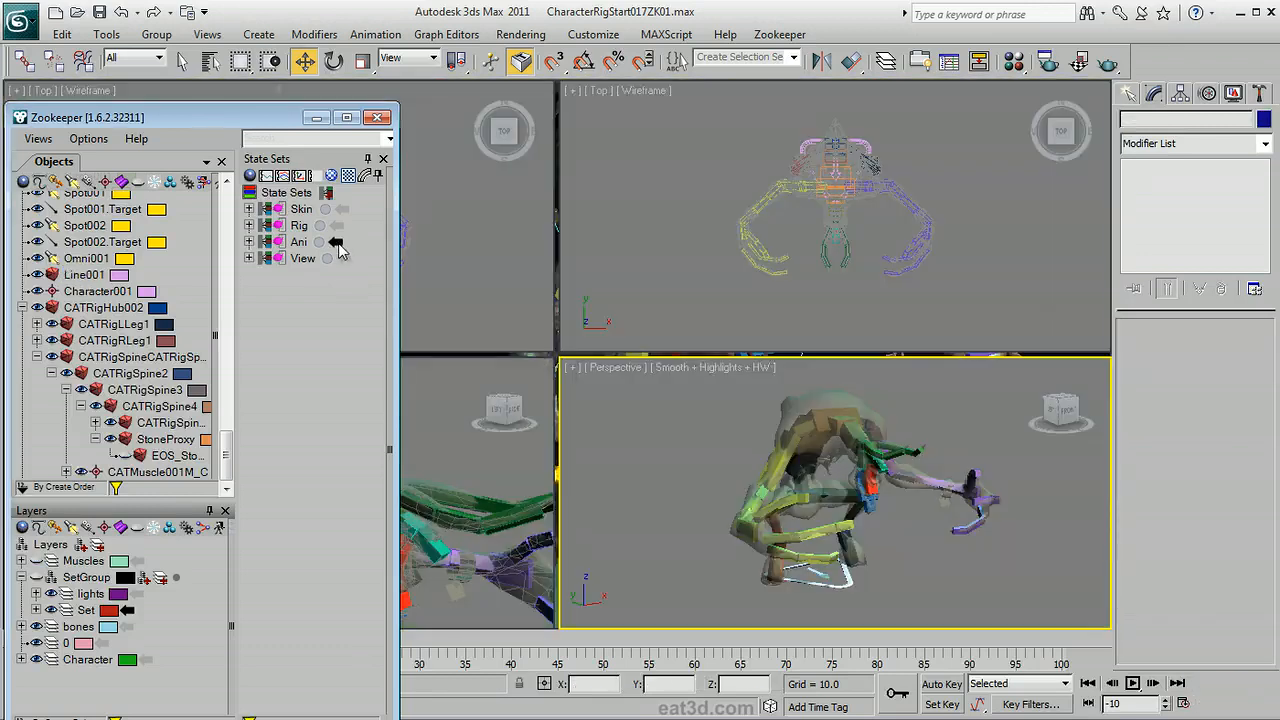
pyautogui.click(337, 243)
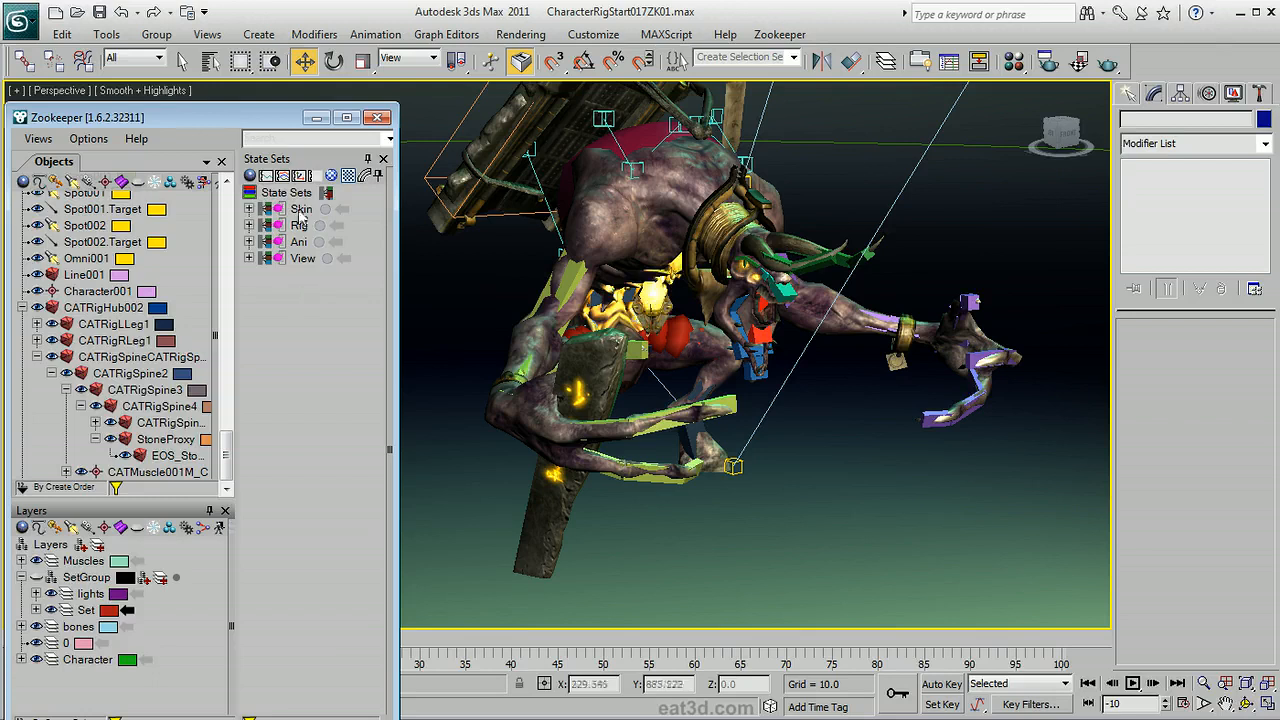
# Dock the State Sets panel as a tab alongside Layers beneath the Objects list, and switch between the two tabs.
pyautogui.moveTo(285, 162); pyautogui.dragTo(210, 625)
pyautogui.moveTo(203, 620); pyautogui.dragTo(202, 615)
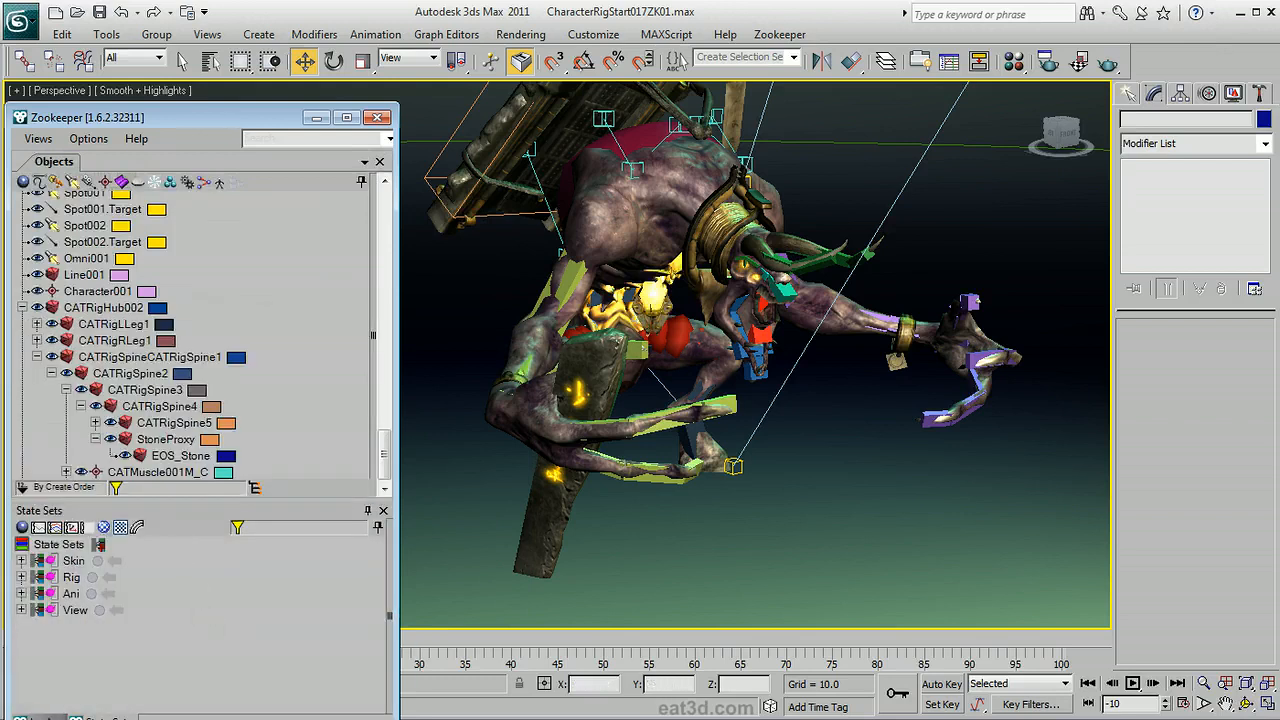
pyautogui.click(64, 715)
pyautogui.click(86, 708)
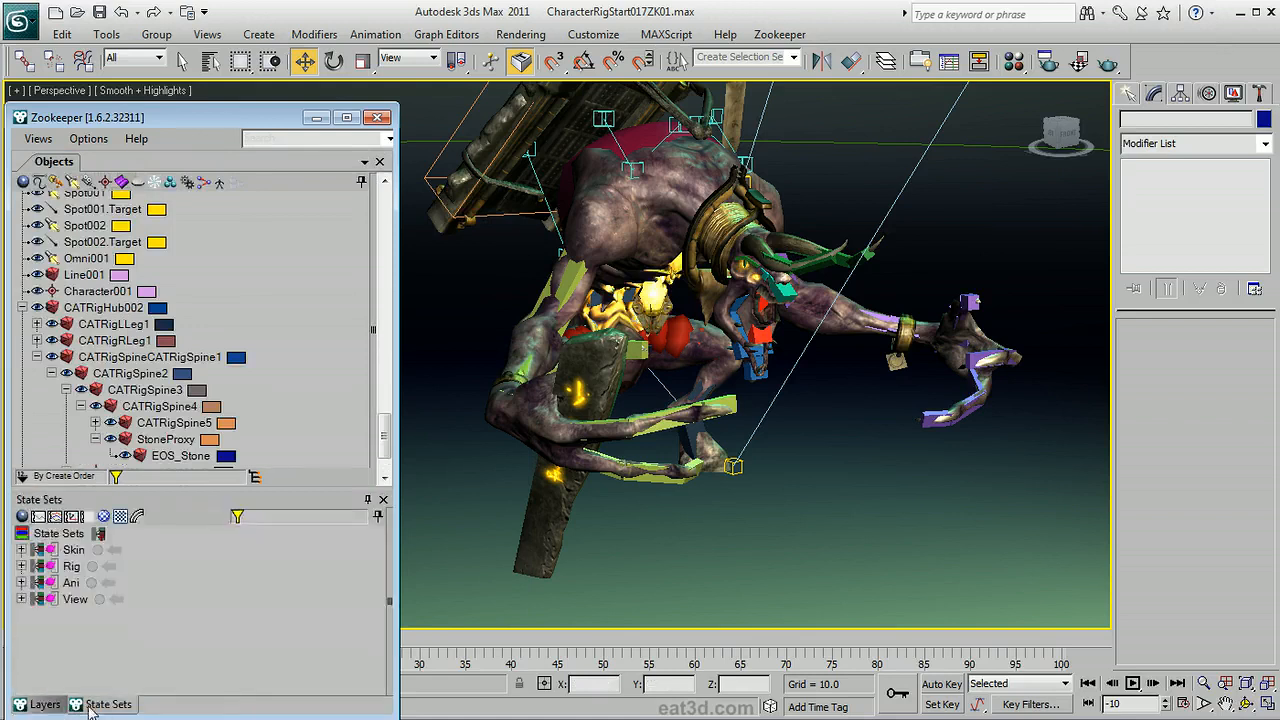
pyautogui.click(45, 705)
# Narrow the Zookeeper window and auto-hide the docked Layers and State Sets panels, making the State Sets flyout taller.
pyautogui.moveTo(405, 446); pyautogui.dragTo(254, 428)
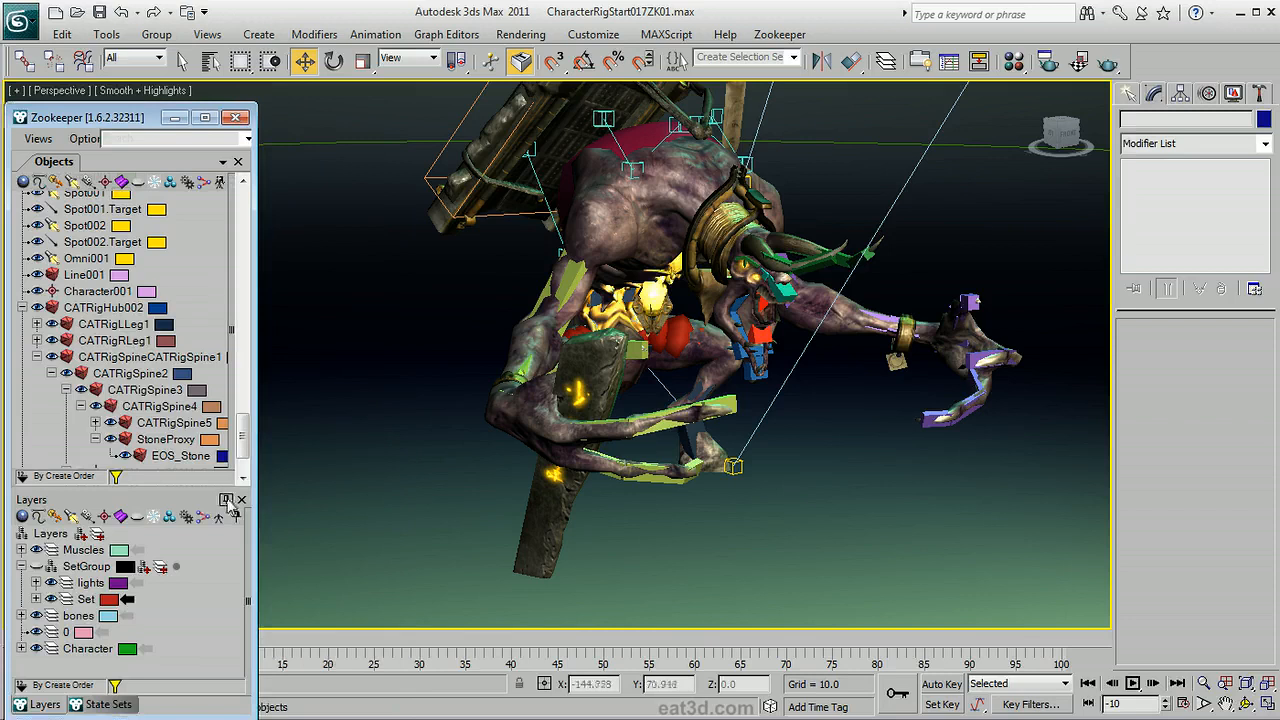
pyautogui.click(227, 500)
pyautogui.moveTo(109, 709)
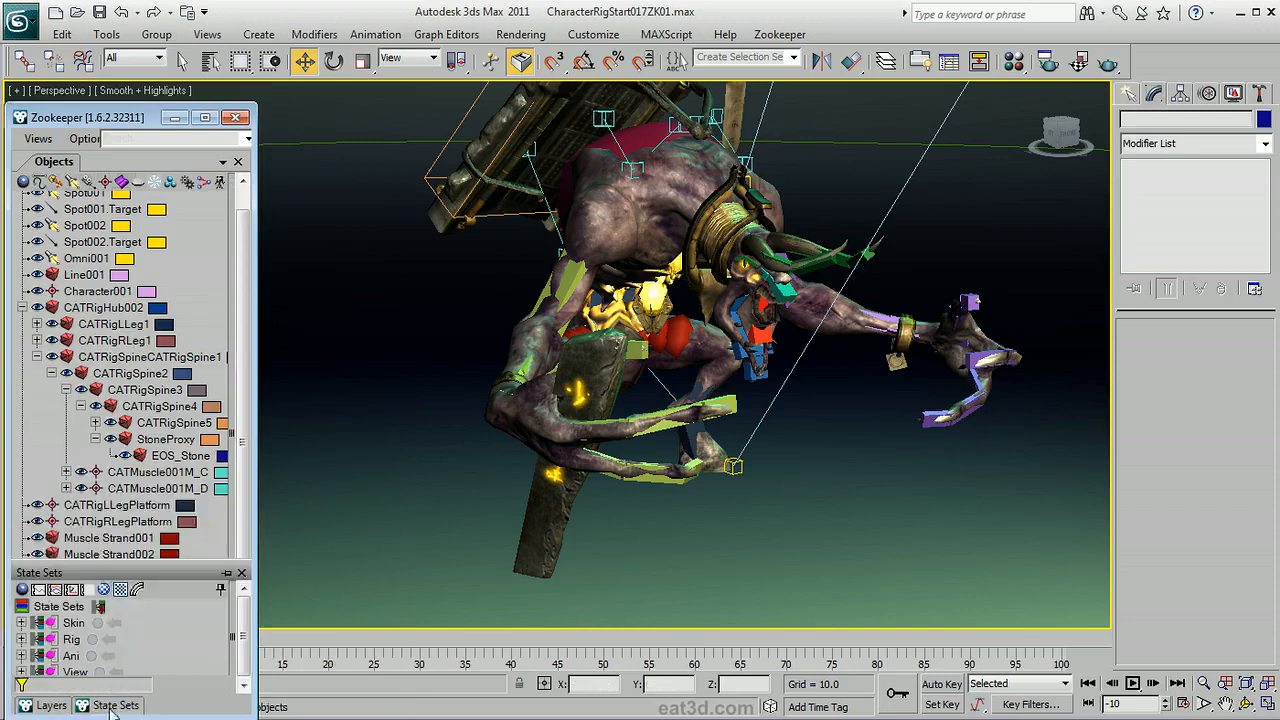
pyautogui.moveTo(124, 560); pyautogui.dragTo(125, 489)
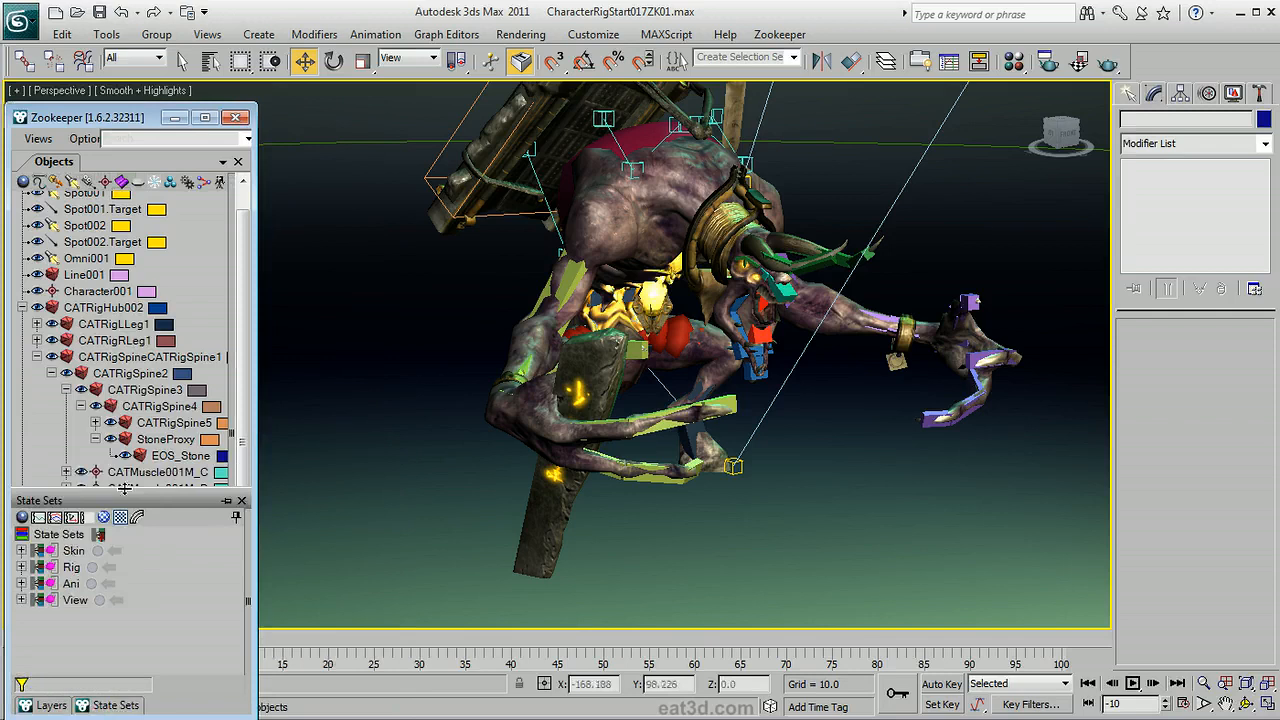
# Activate the Skin, Rig and Ani state sets one after another to compare their viewport displays.
pyautogui.click(115, 551)
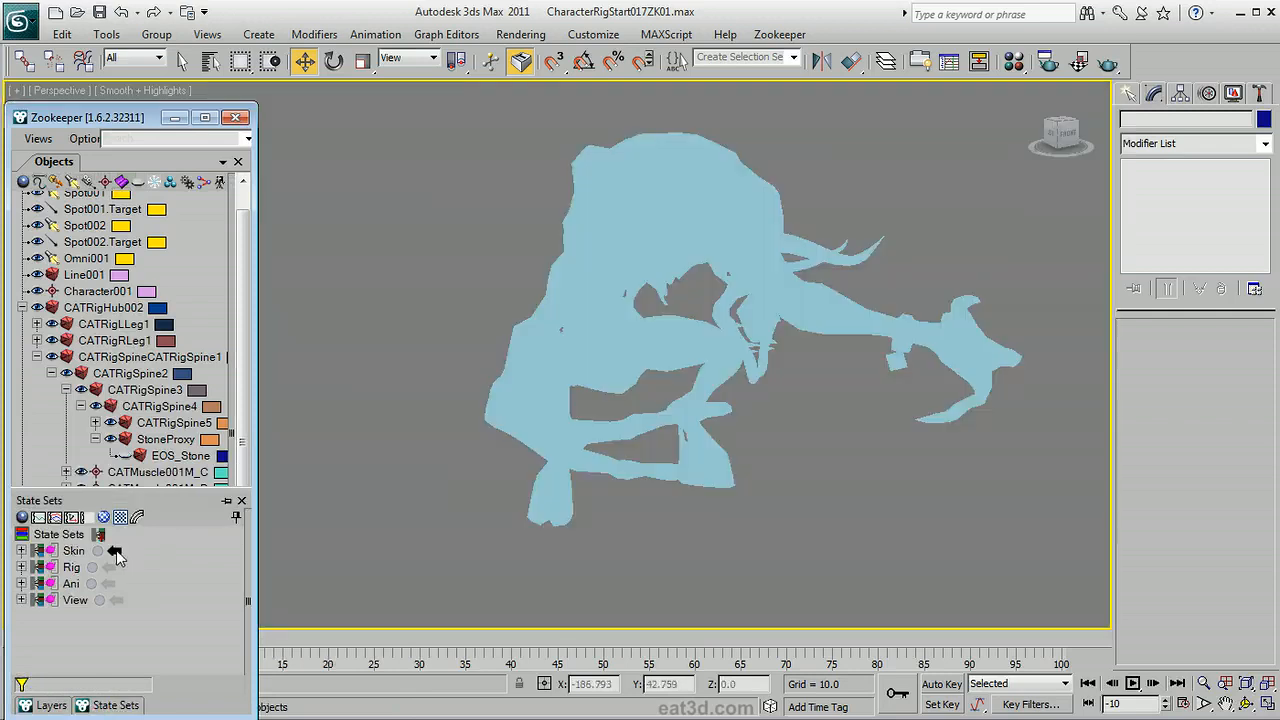
pyautogui.click(110, 567)
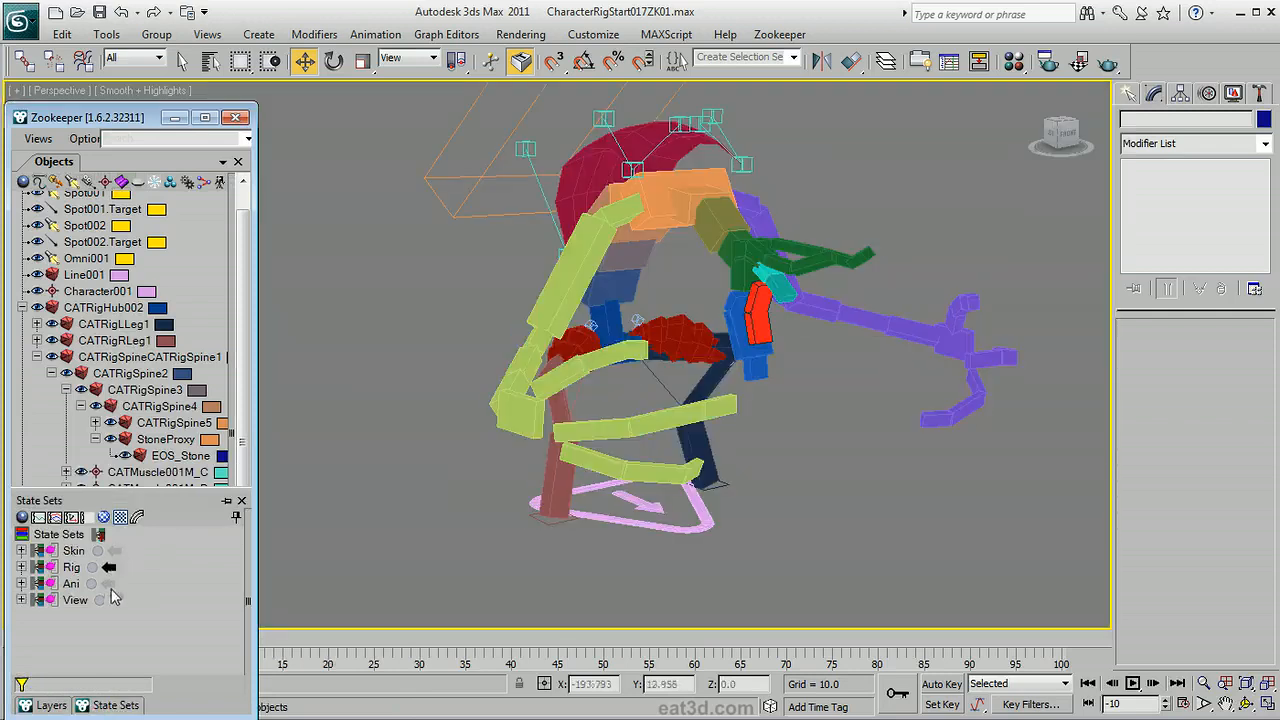
pyautogui.click(109, 584)
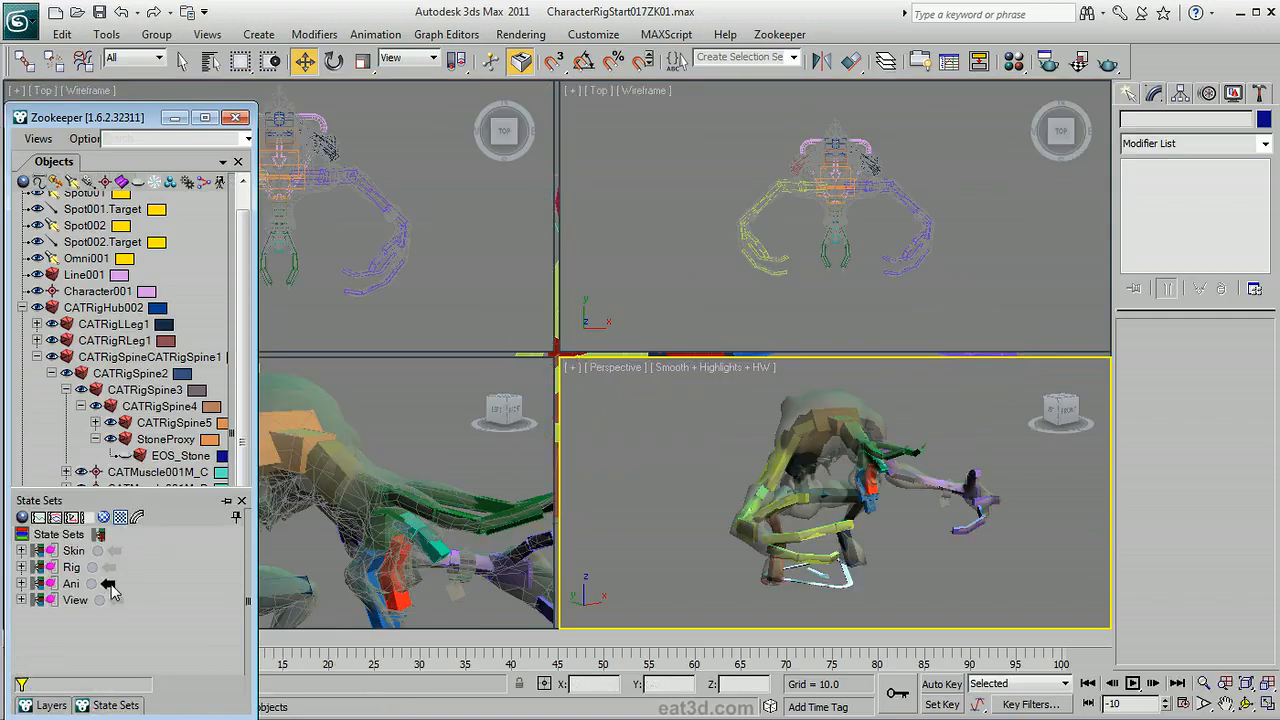
# Select CATRigHub002 and CATRigSpine4 in turn, and collapse the CATRigHub002 hierarchy in the Objects list.
pyautogui.click(130, 310)
pyautogui.click(50, 706)
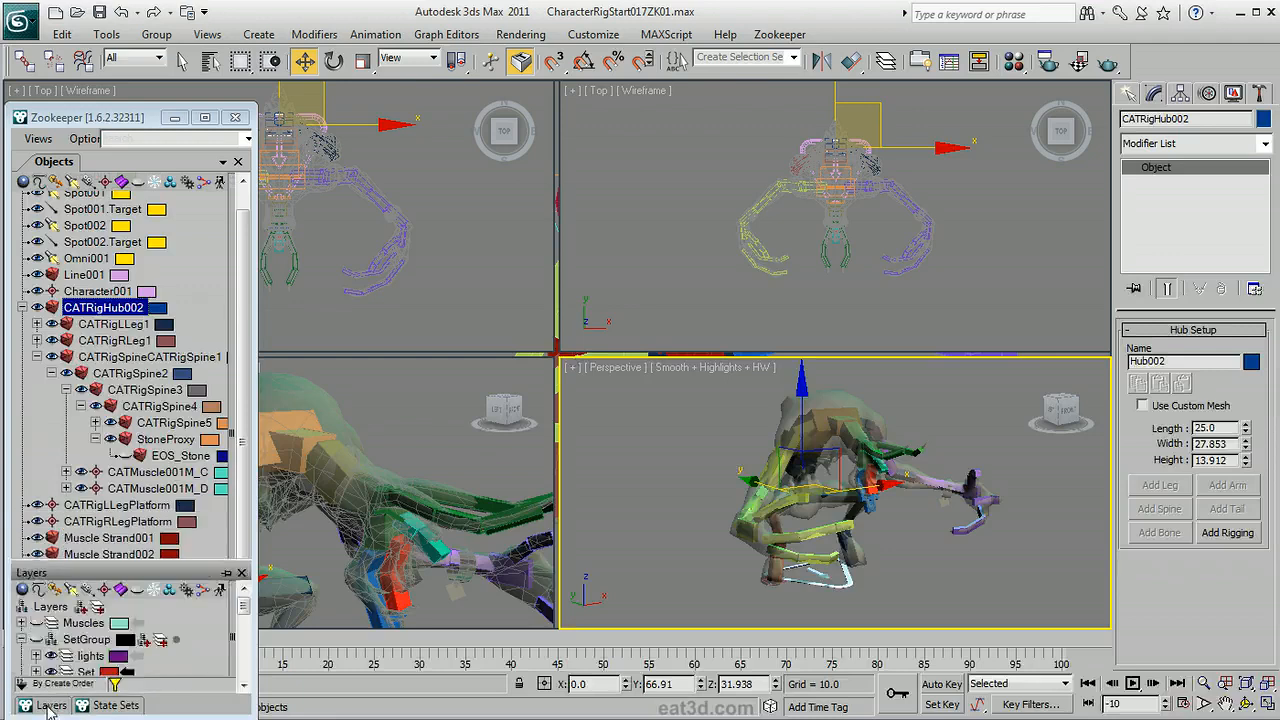
pyautogui.click(145, 407)
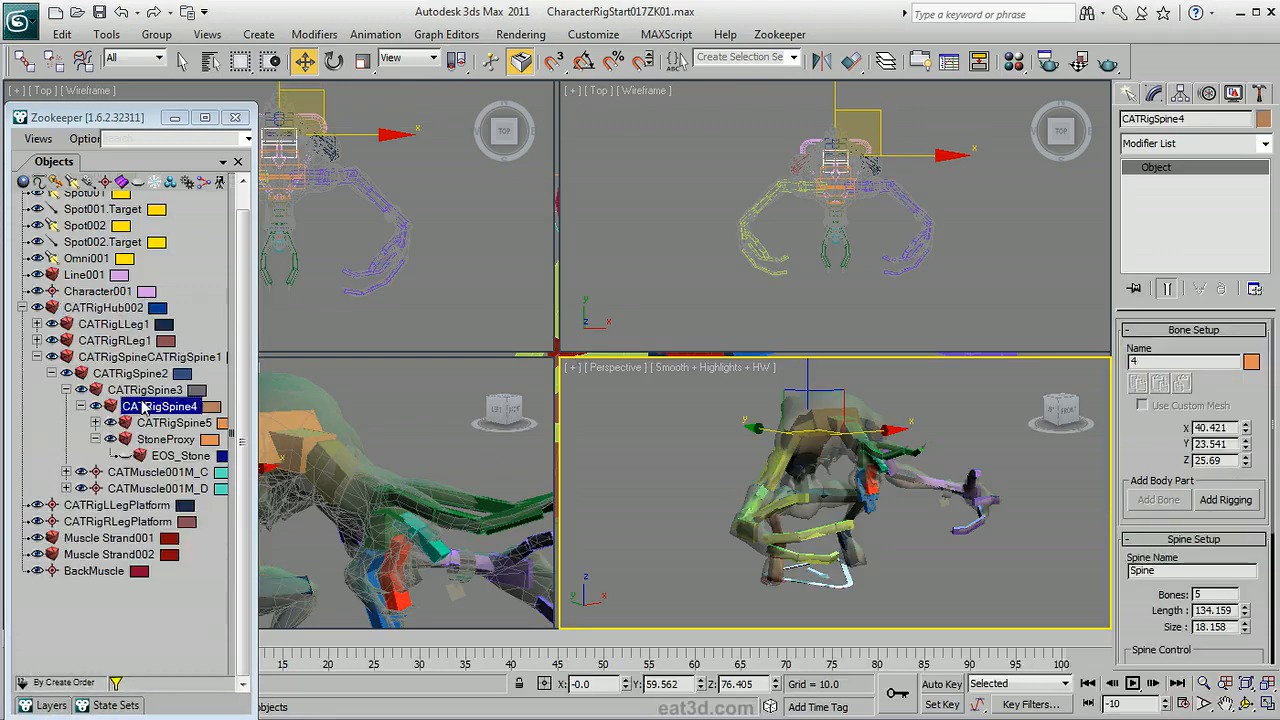
pyautogui.click(22, 307)
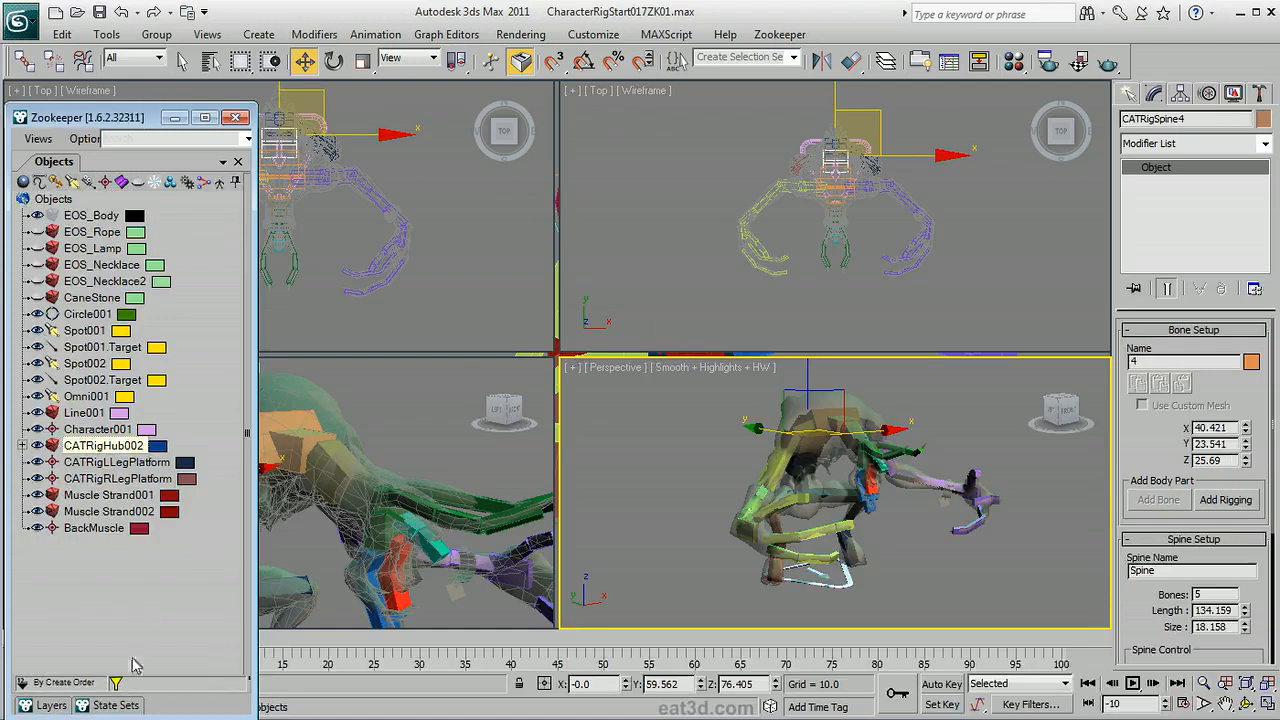
# Turn off the Ani state set, and load a dark custom UI scheme for the whole interface.
pyautogui.click(121, 706)
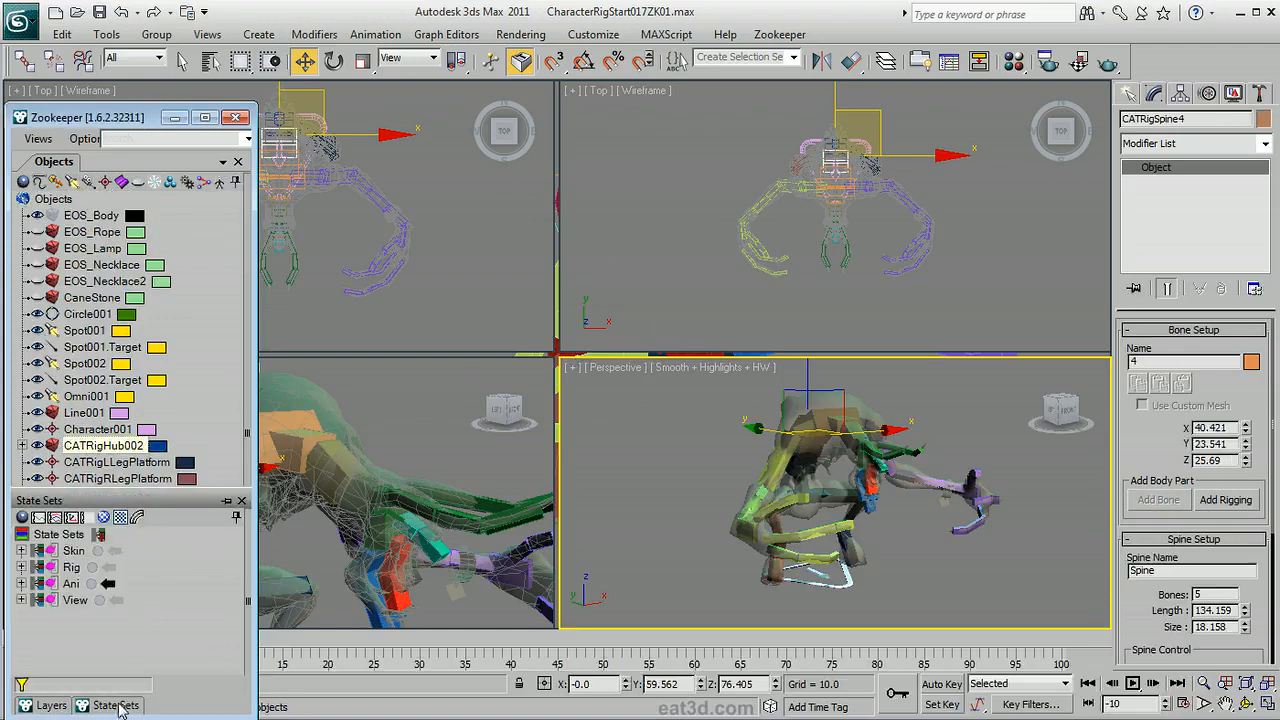
pyautogui.click(112, 582)
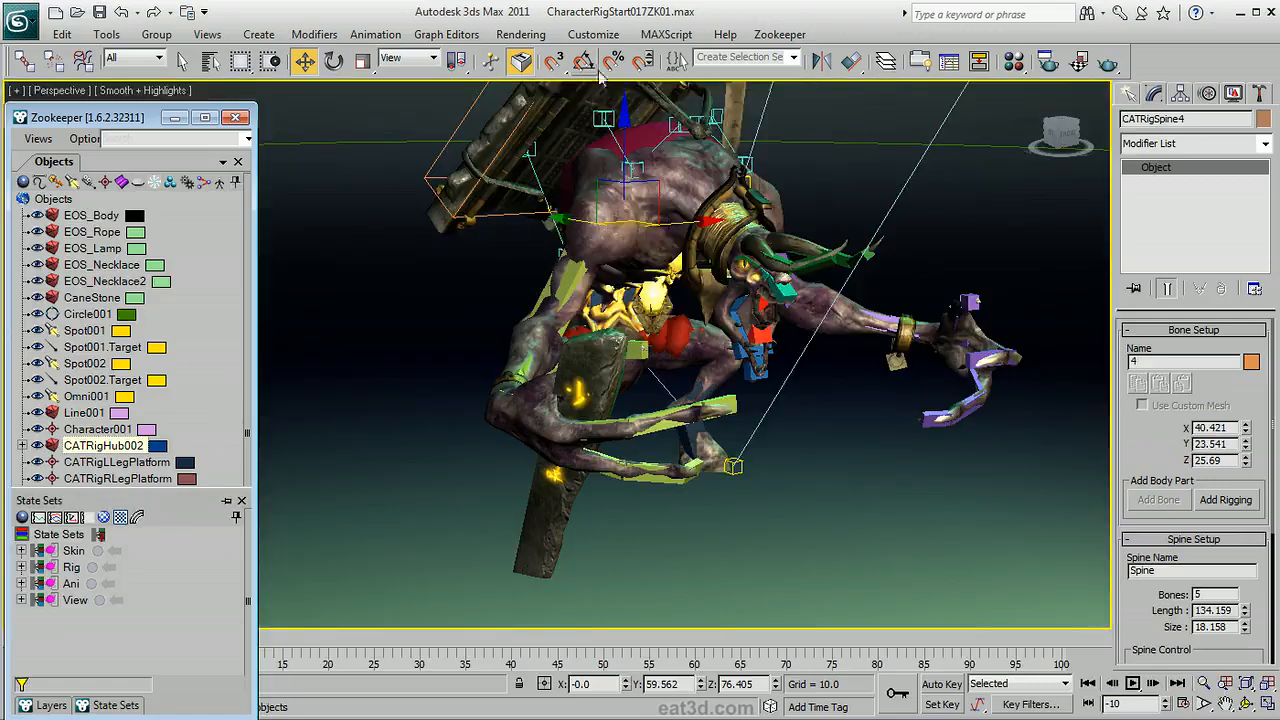
pyautogui.click(593, 34)
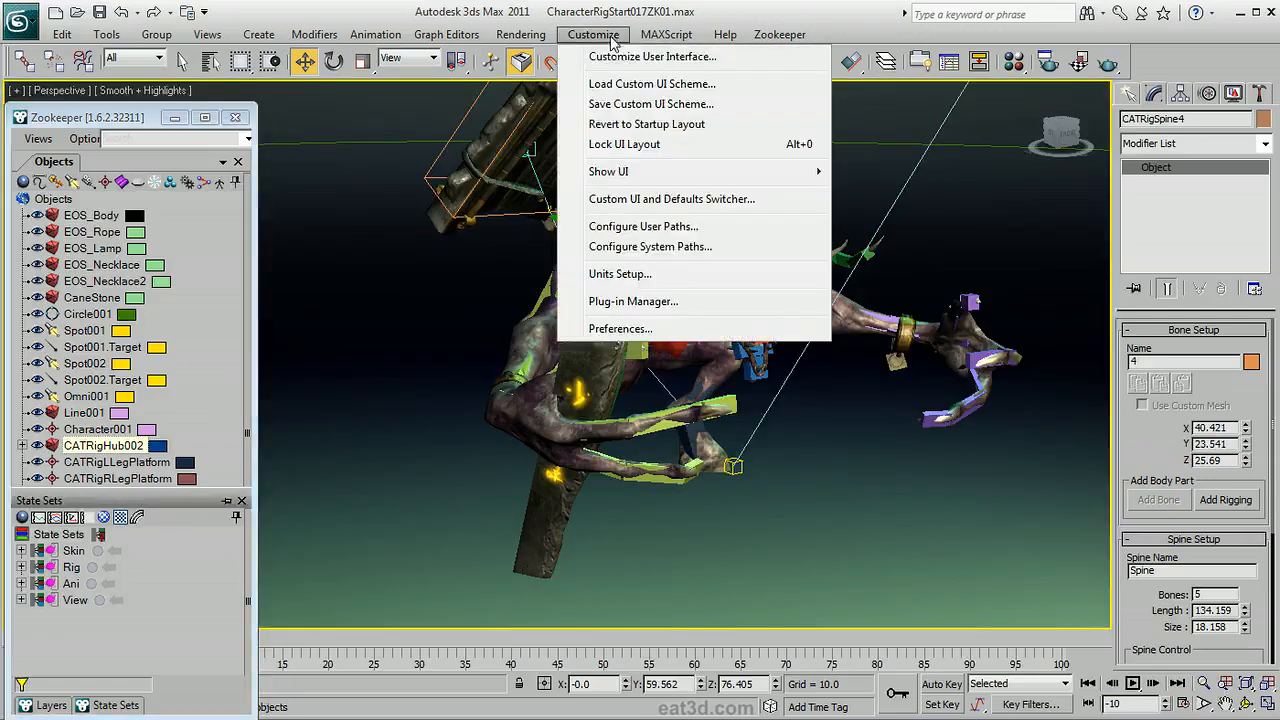
pyautogui.click(623, 82)
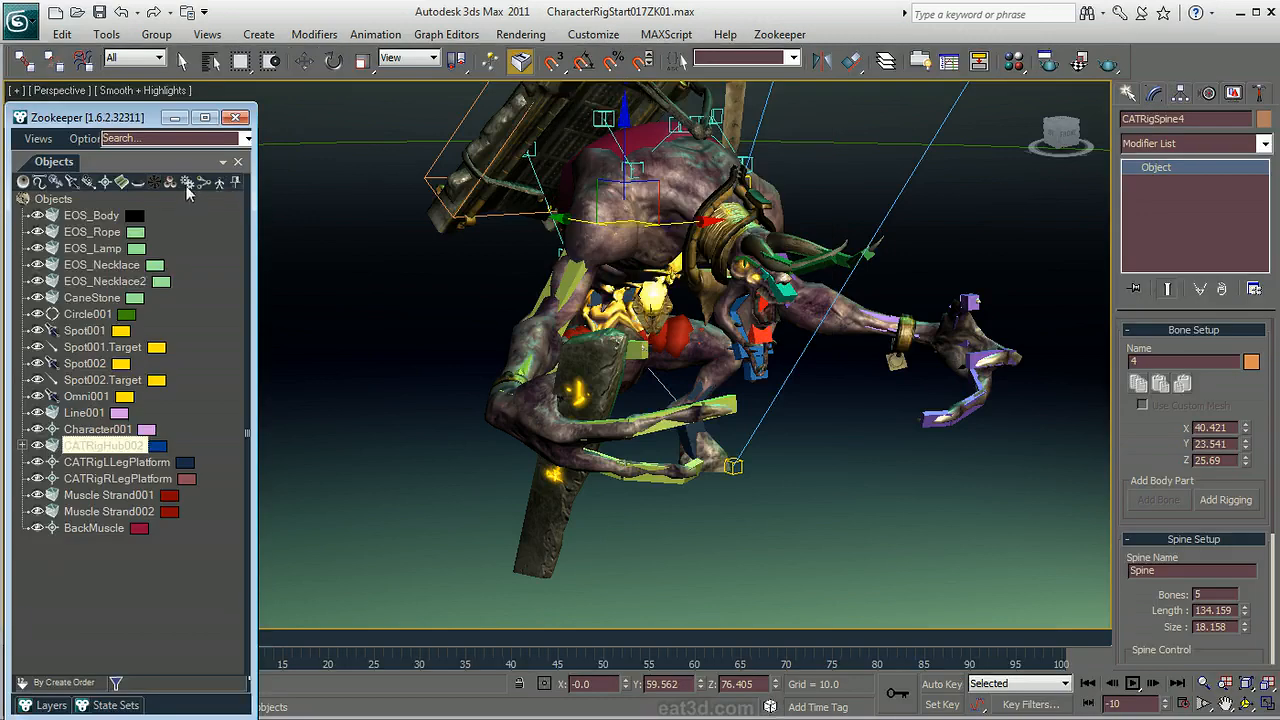
# Check the auto-hidden Layers panel in the dark scheme, and clear the object selection.
pyautogui.click(50, 705)
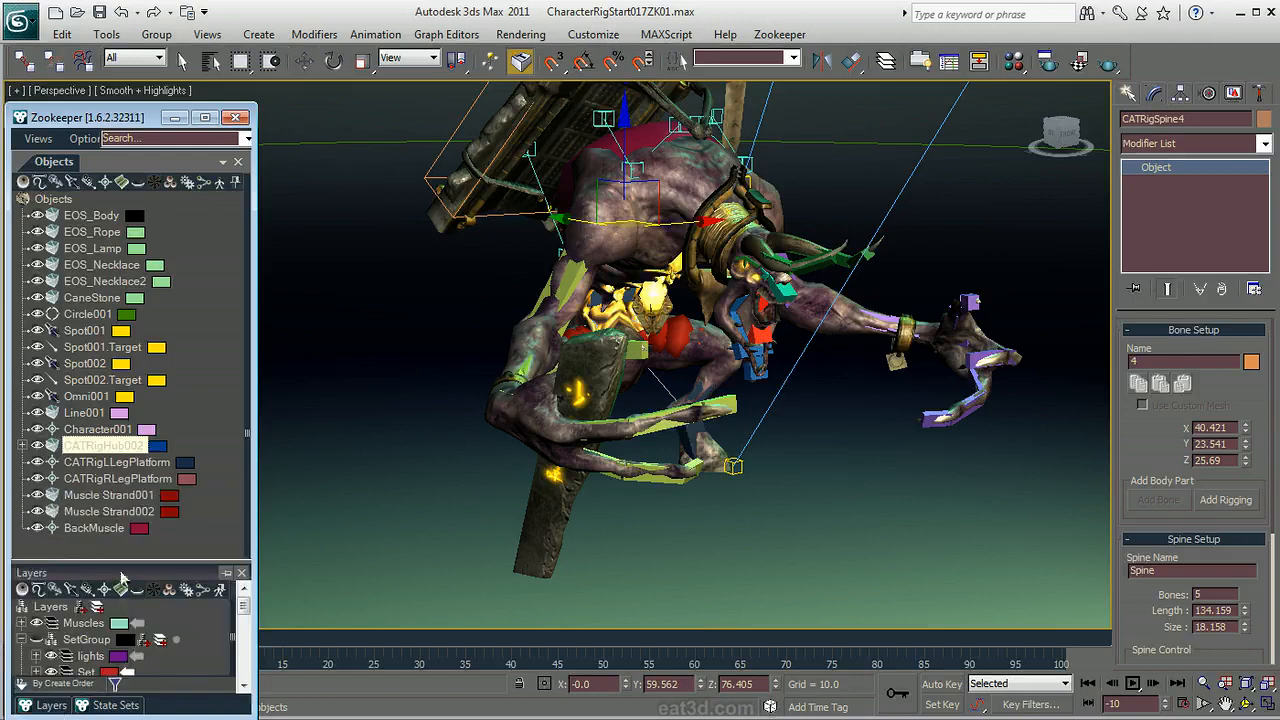
pyautogui.moveTo(123, 563); pyautogui.dragTo(130, 521)
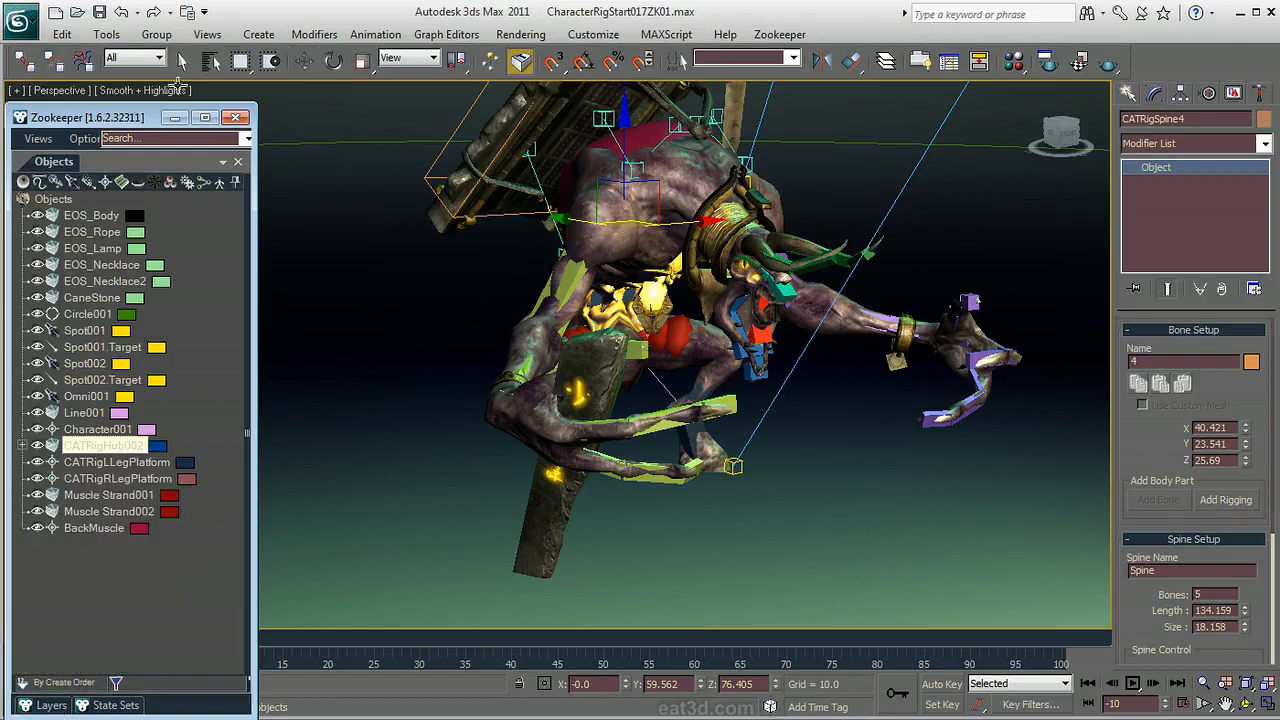
pyautogui.click(173, 137)
pyautogui.click(142, 594)
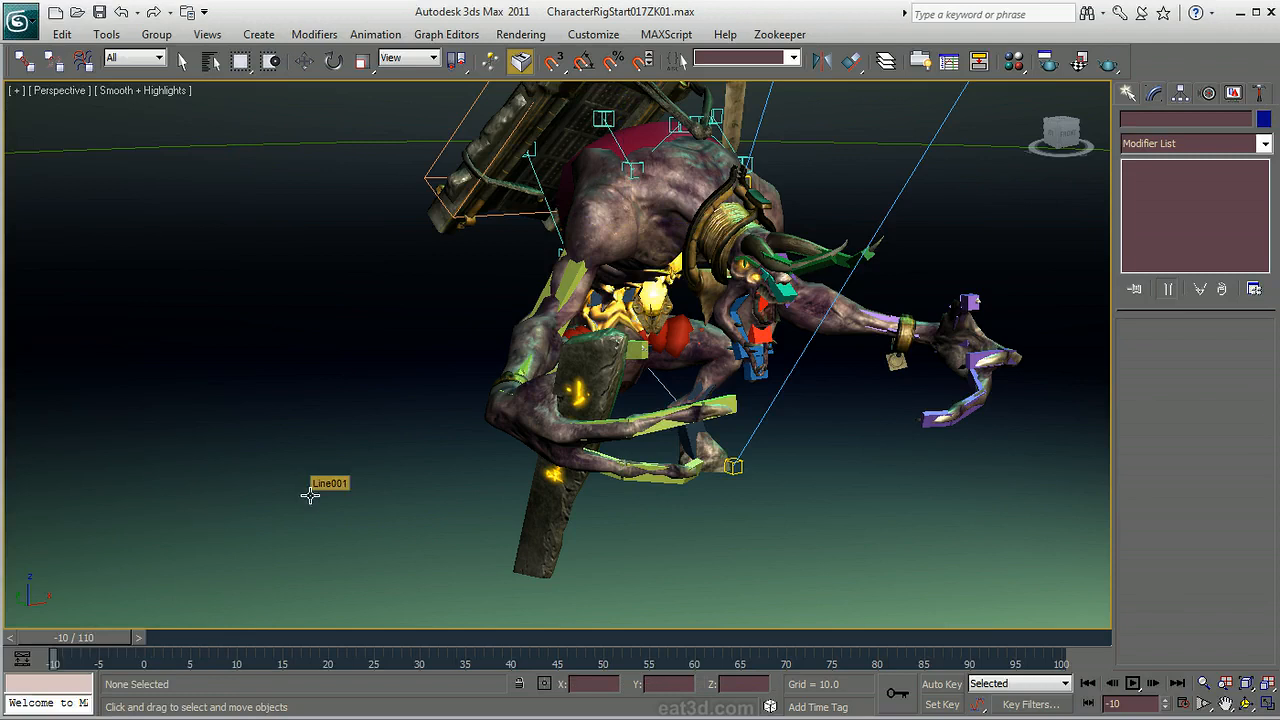
pyautogui.press('h')
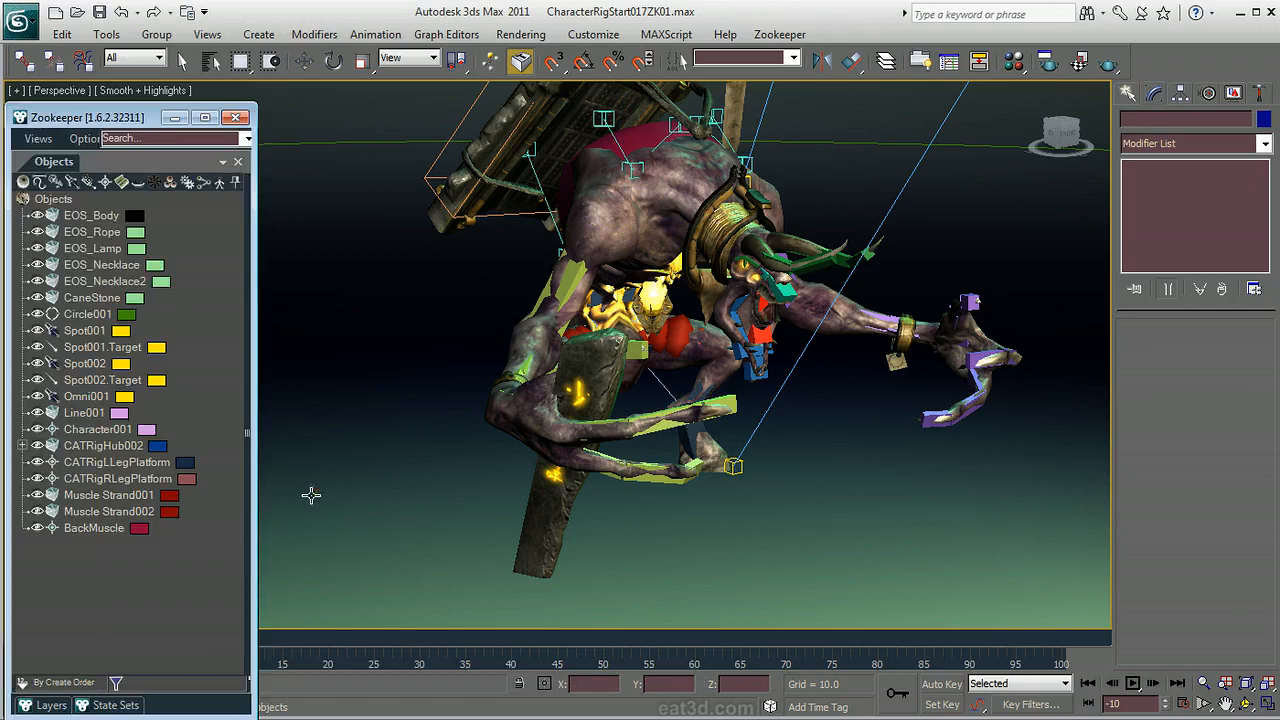
# Add a Schematic View as a tab beside Objects, and widen the Zookeeper window to make room for it.
pyautogui.doubleClick(54, 163)
pyautogui.click(253, 190)
pyautogui.rightClick(117, 166)
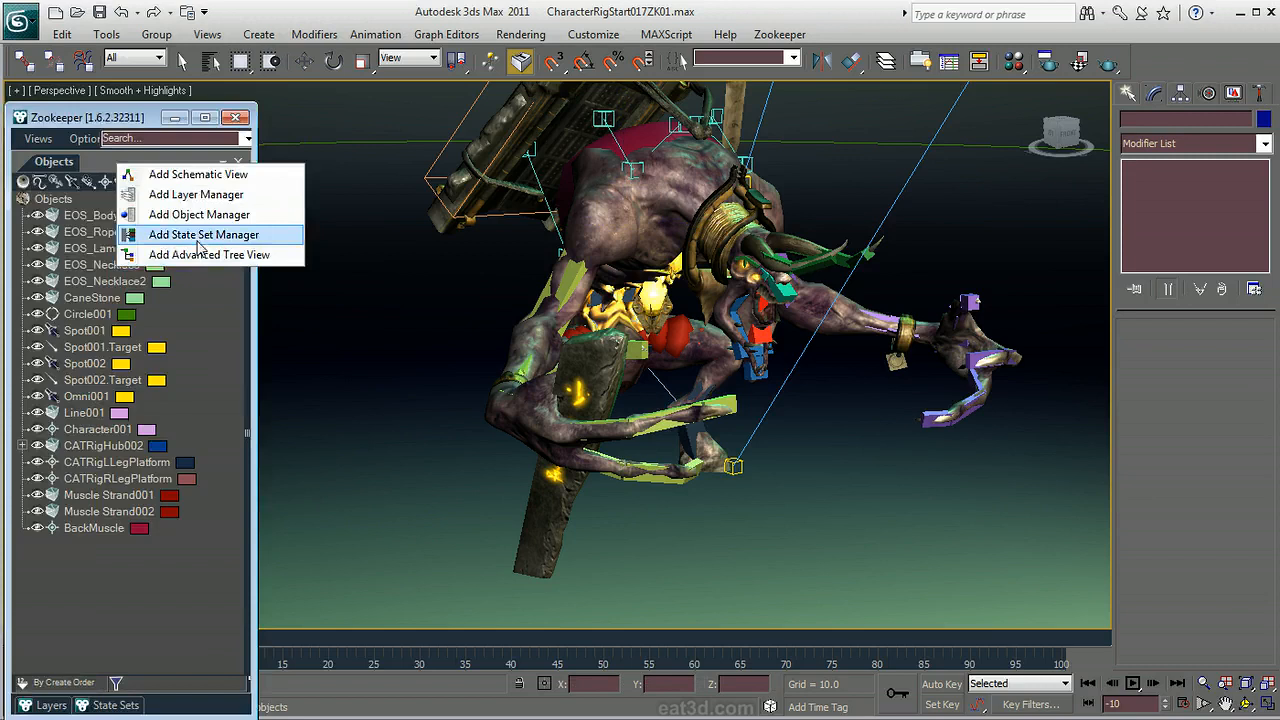
pyautogui.click(195, 174)
pyautogui.moveTo(258, 244); pyautogui.dragTo(546, 245)
pyautogui.moveTo(263, 320); pyautogui.dragTo(248, 284, button='middle')
# Select EOS_Body in the Objects list and display its node in the middle of the Schematic View.
pyautogui.click(54, 163)
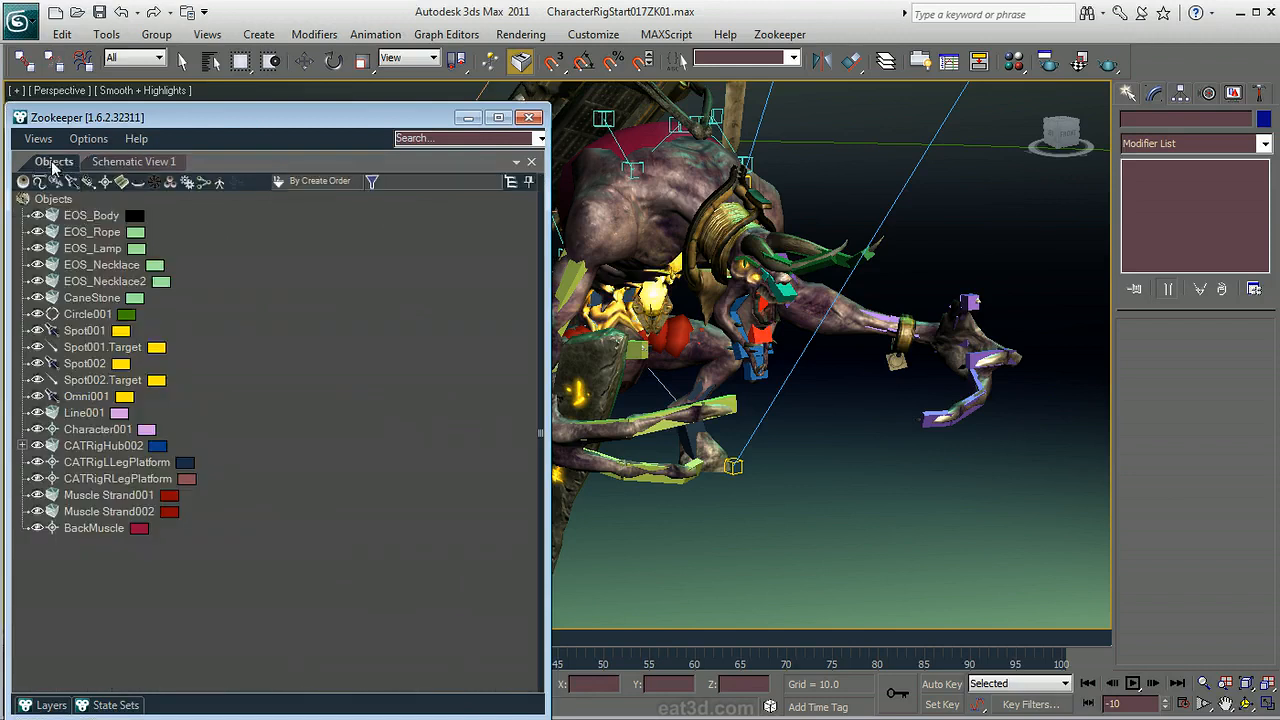
pyautogui.click(78, 217)
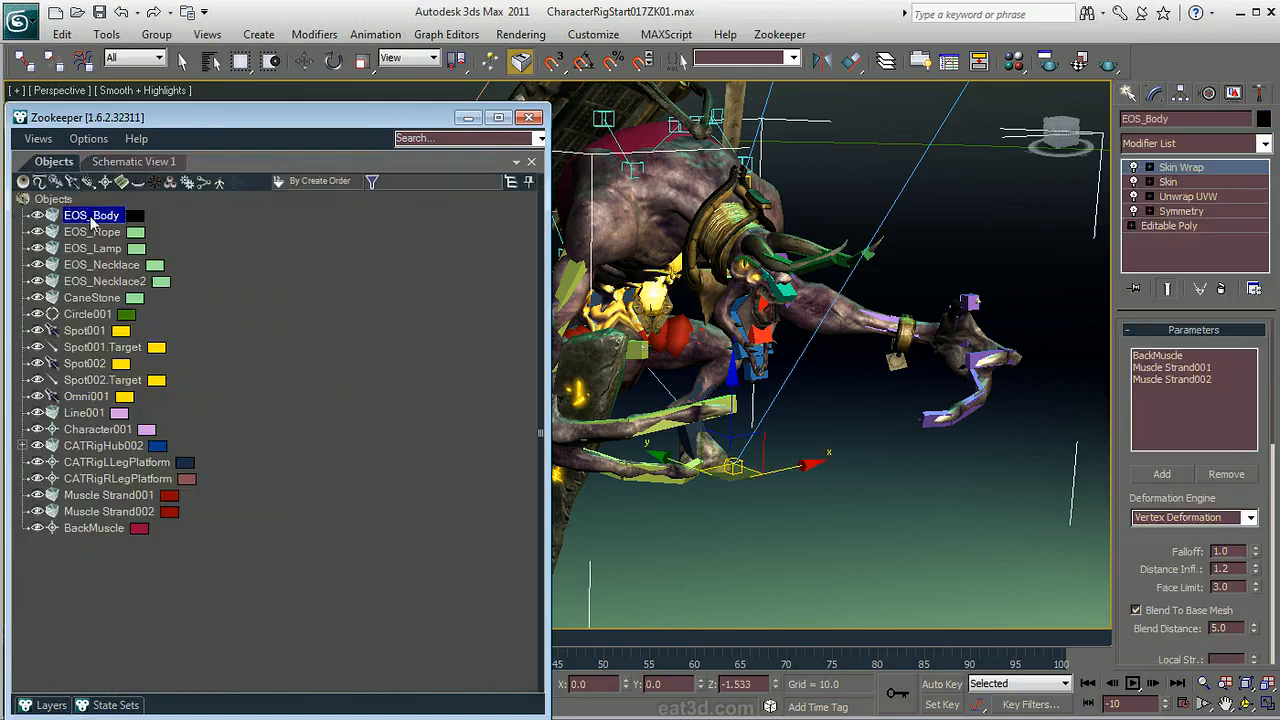
pyautogui.click(135, 163)
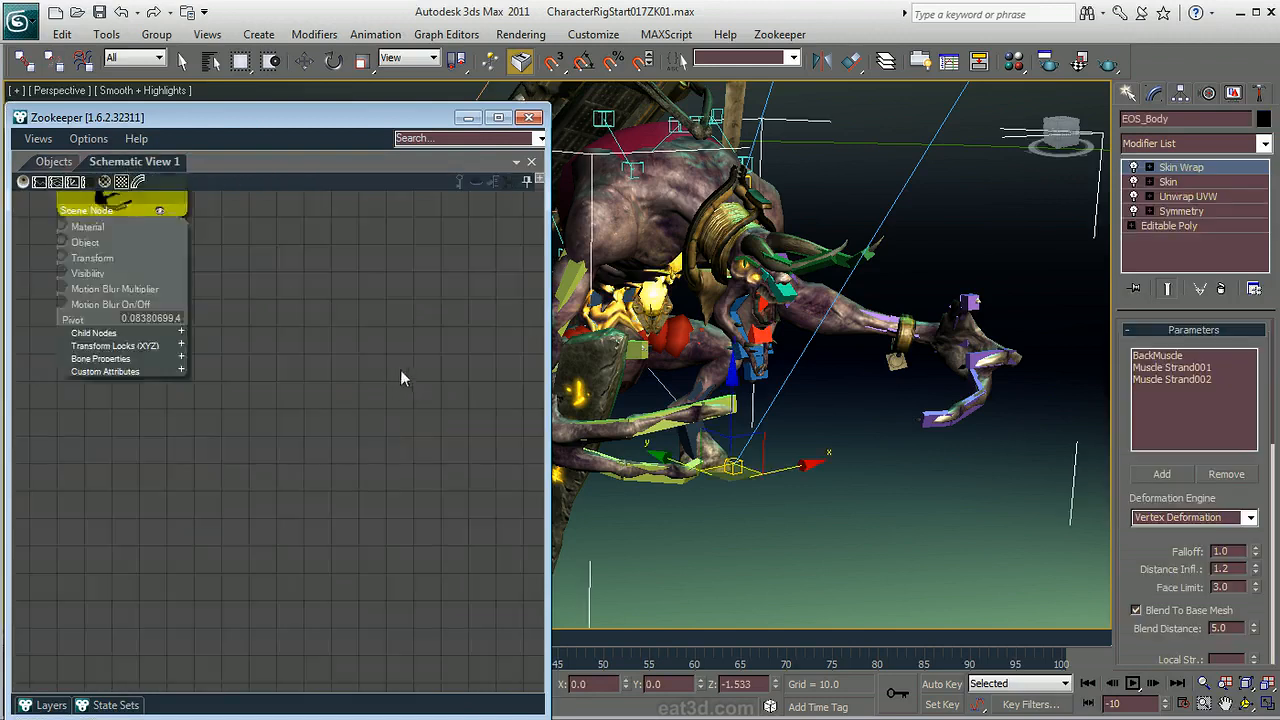
pyautogui.moveTo(345, 349); pyautogui.dragTo(475, 453, button='middle')
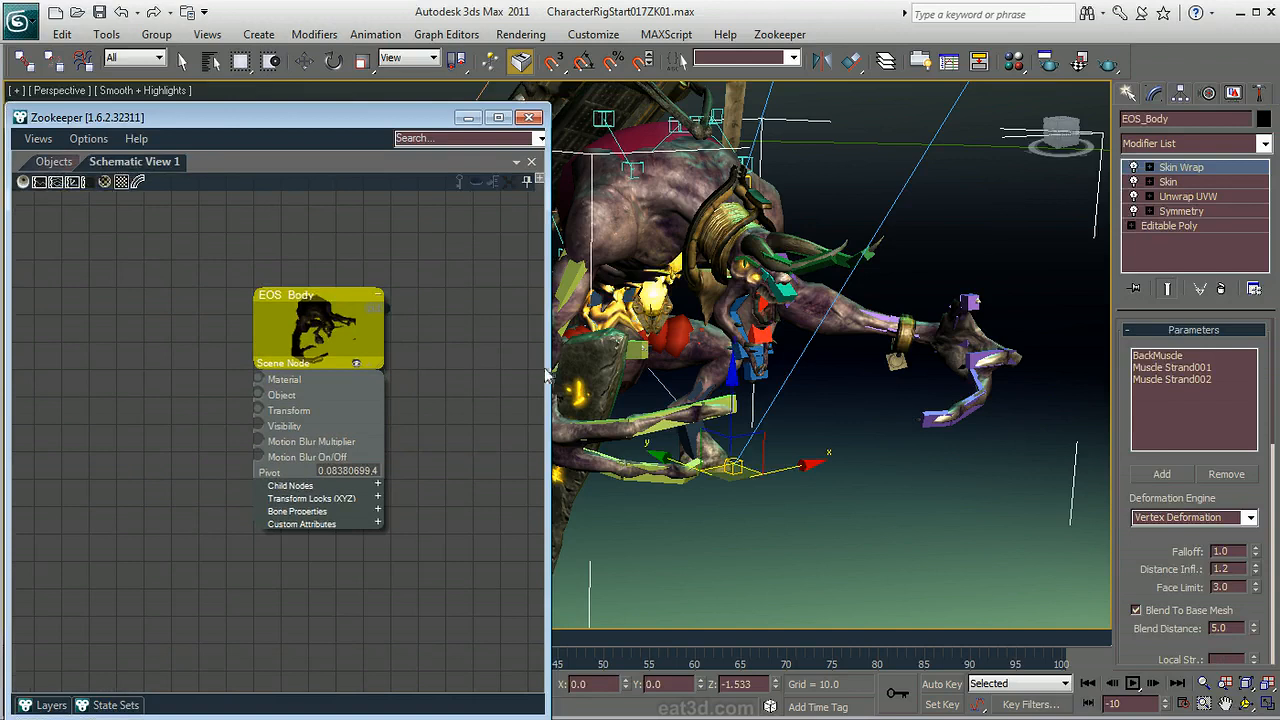
# Bring the orig_EOS material node out of EOS_Body's Material input in the schematic, and expand its Maps section.
pyautogui.moveTo(546, 368); pyautogui.dragTo(688, 366)
pyautogui.moveTo(768, 388); pyautogui.dragTo(888, 414, button='middle')
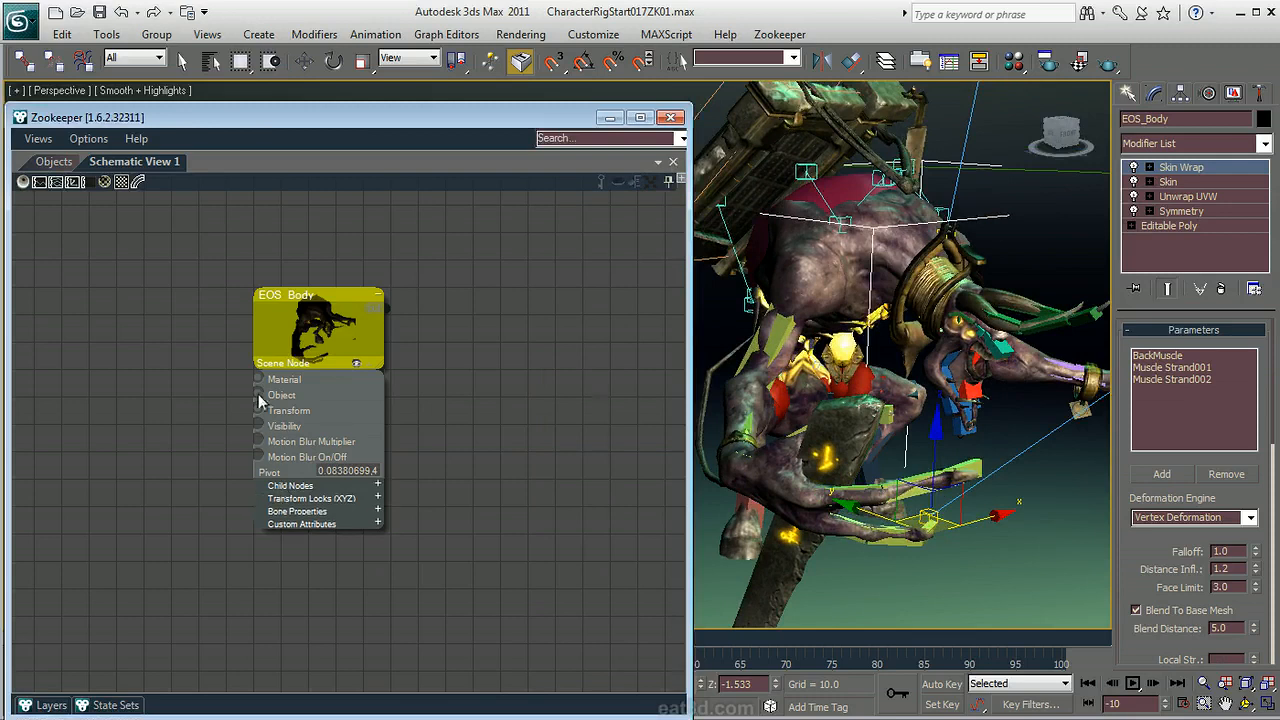
pyautogui.moveTo(299, 346); pyautogui.dragTo(484, 310)
pyautogui.moveTo(259, 379); pyautogui.dragTo(180, 322)
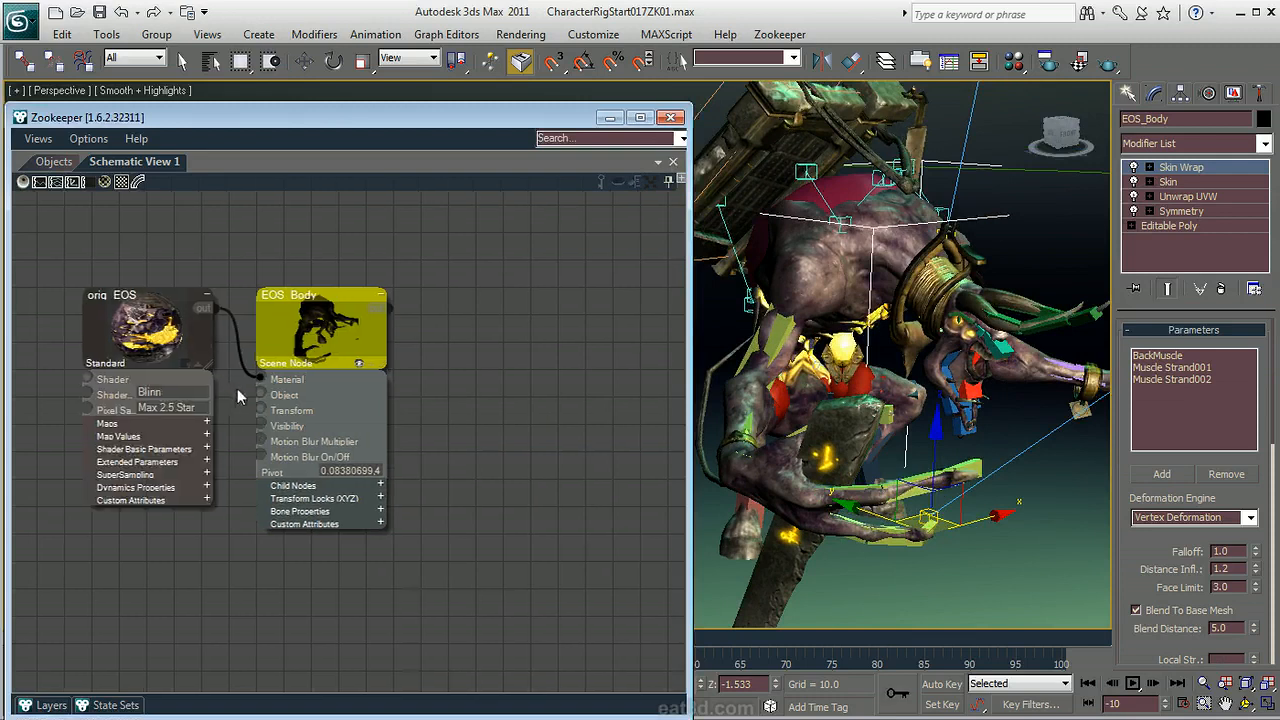
pyautogui.moveTo(229, 387); pyautogui.dragTo(469, 383, button='middle')
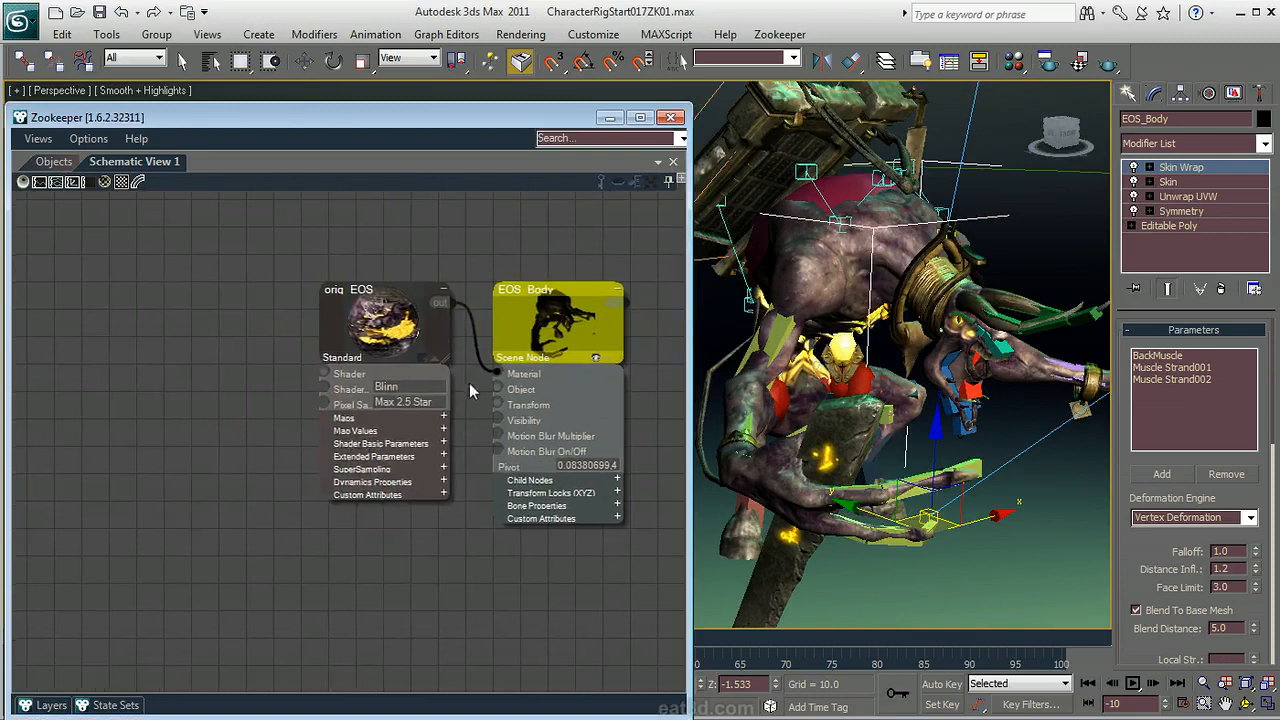
pyautogui.click(343, 419)
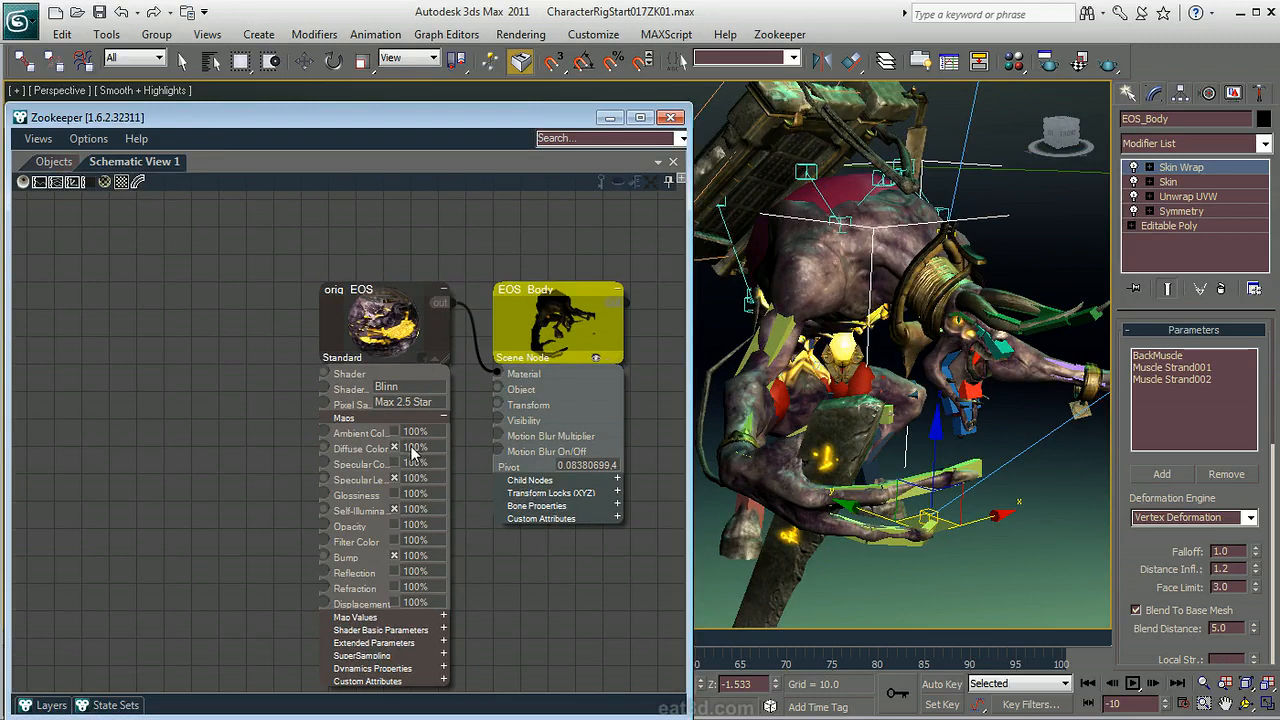
# Try switching orig_EOS's Diffuse Color map off and on, and check its Map Values section.
pyautogui.click(394, 447)
pyautogui.click(394, 447)
pyautogui.click(368, 362)
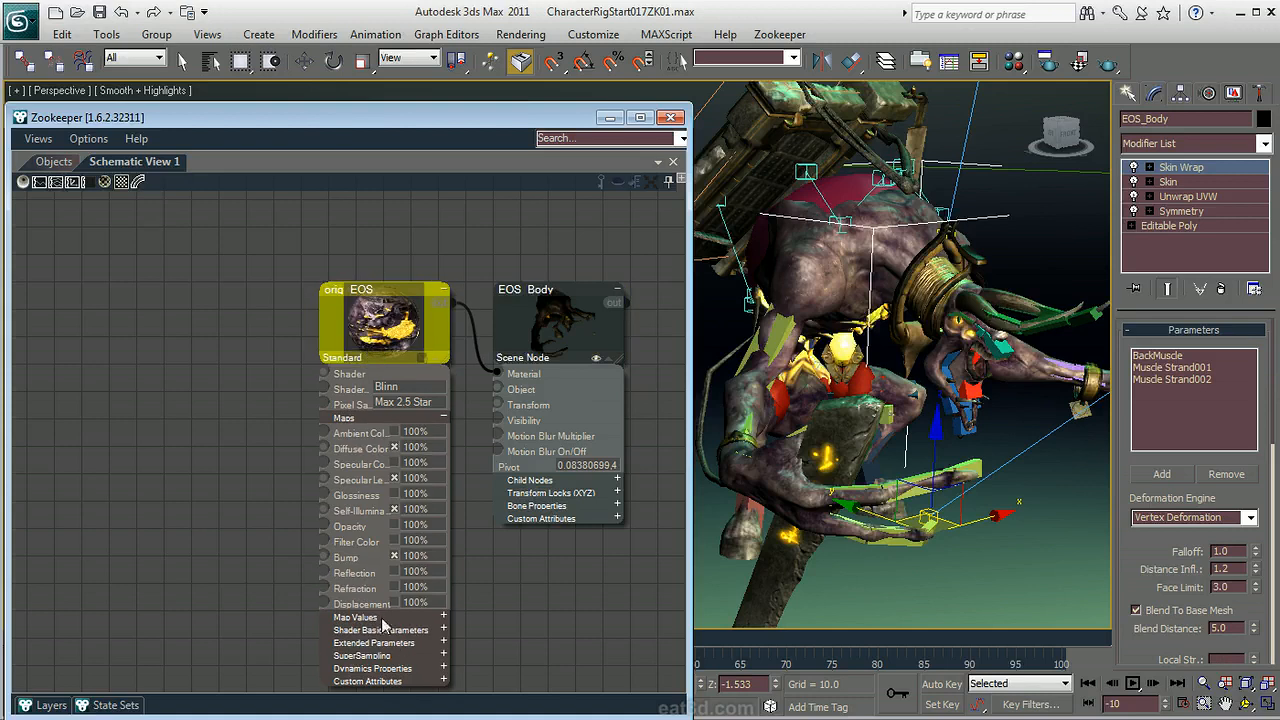
pyautogui.click(382, 619)
pyautogui.click(380, 619)
# Bring the bitmap node out of orig_EOS's Diffuse Color input, collapse its parameters and enlarge its preview.
pyautogui.moveTo(323, 447); pyautogui.dragTo(215, 377)
pyautogui.click(270, 289)
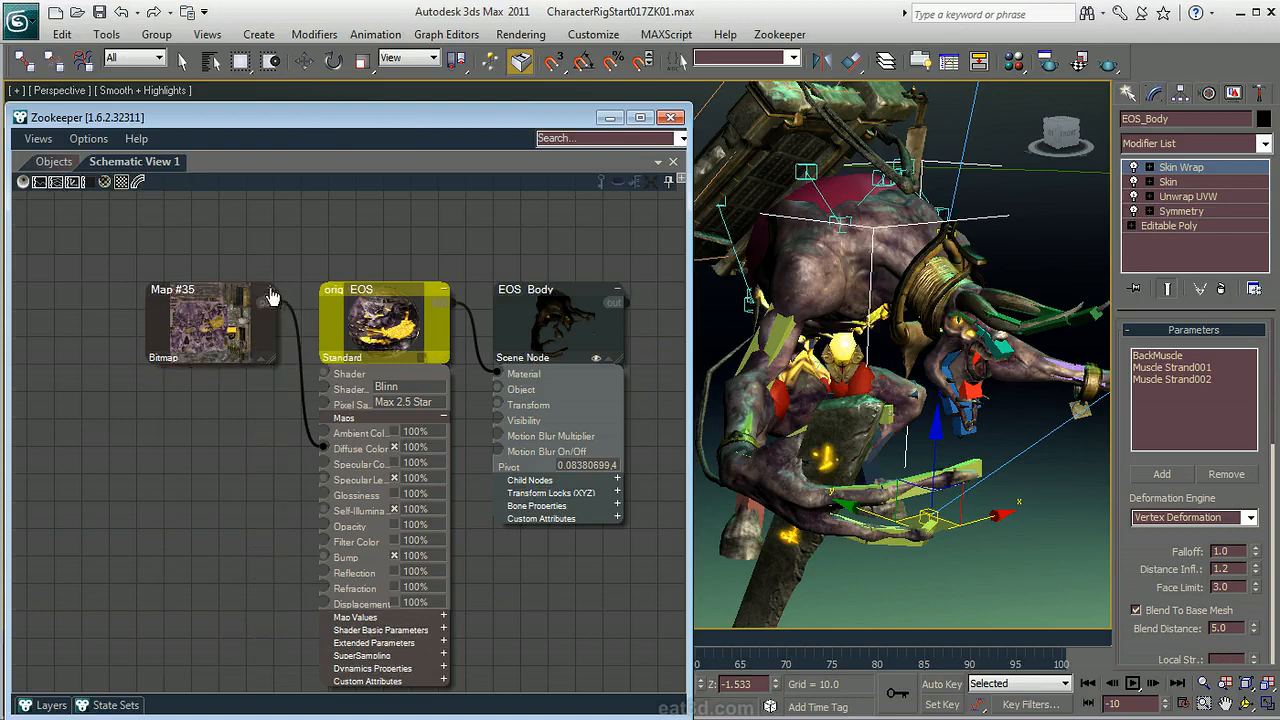
pyautogui.moveTo(270, 359); pyautogui.dragTo(381, 459)
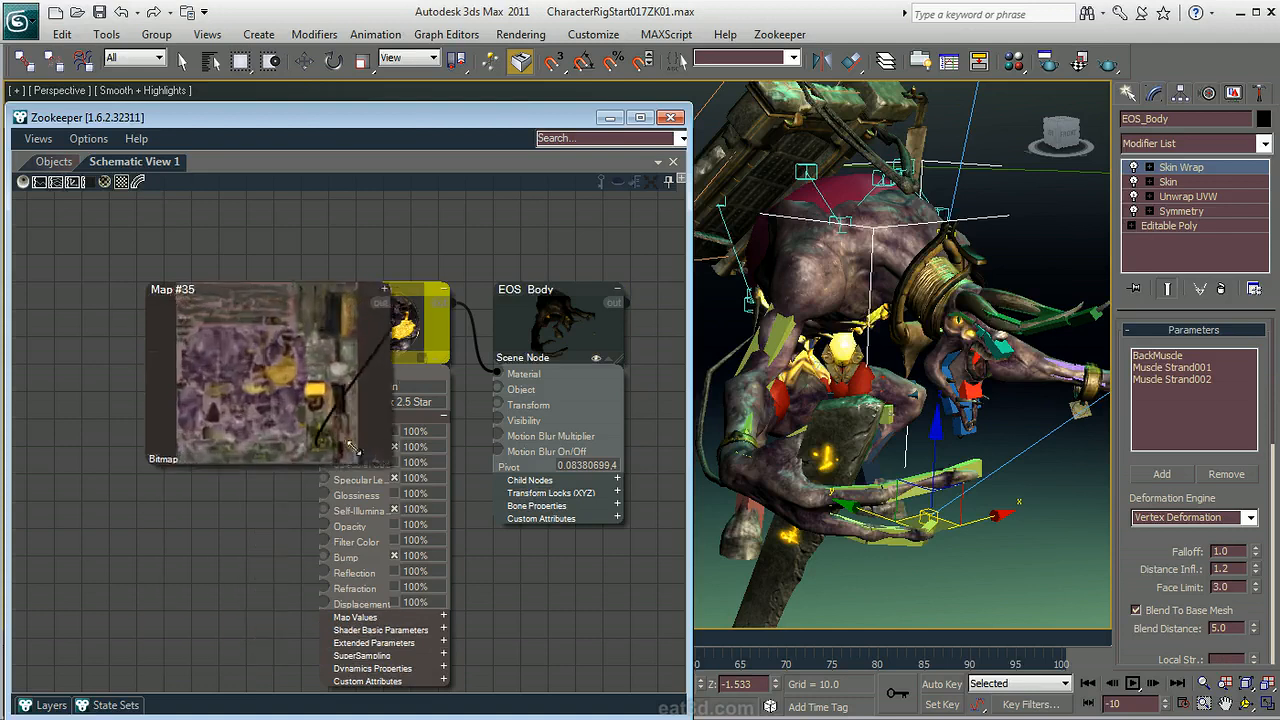
pyautogui.click(201, 378)
pyautogui.moveTo(201, 378); pyautogui.dragTo(271, 488, button='middle')
pyautogui.scroll(-2, 271, 488)
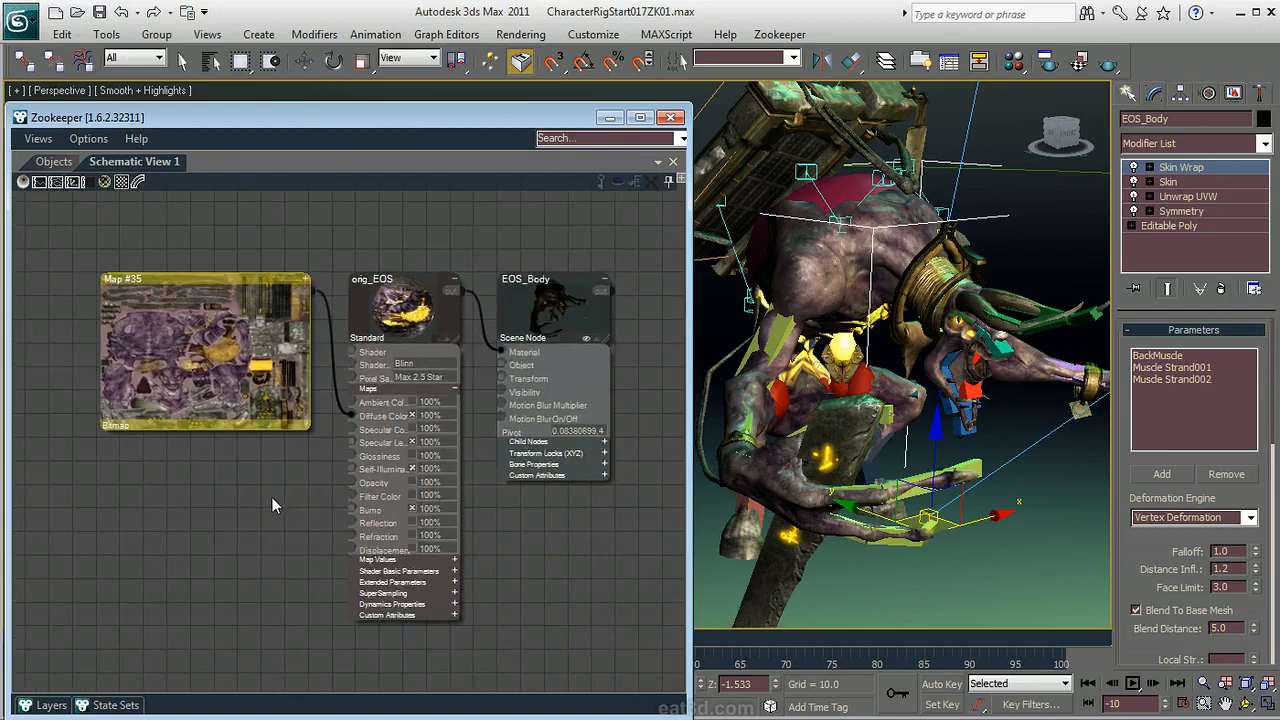
# Display all of orig_EOS's input nodes in the schematic, and collapse the parameters of the selected map nodes.
pyautogui.click(456, 281)
pyautogui.click(455, 283)
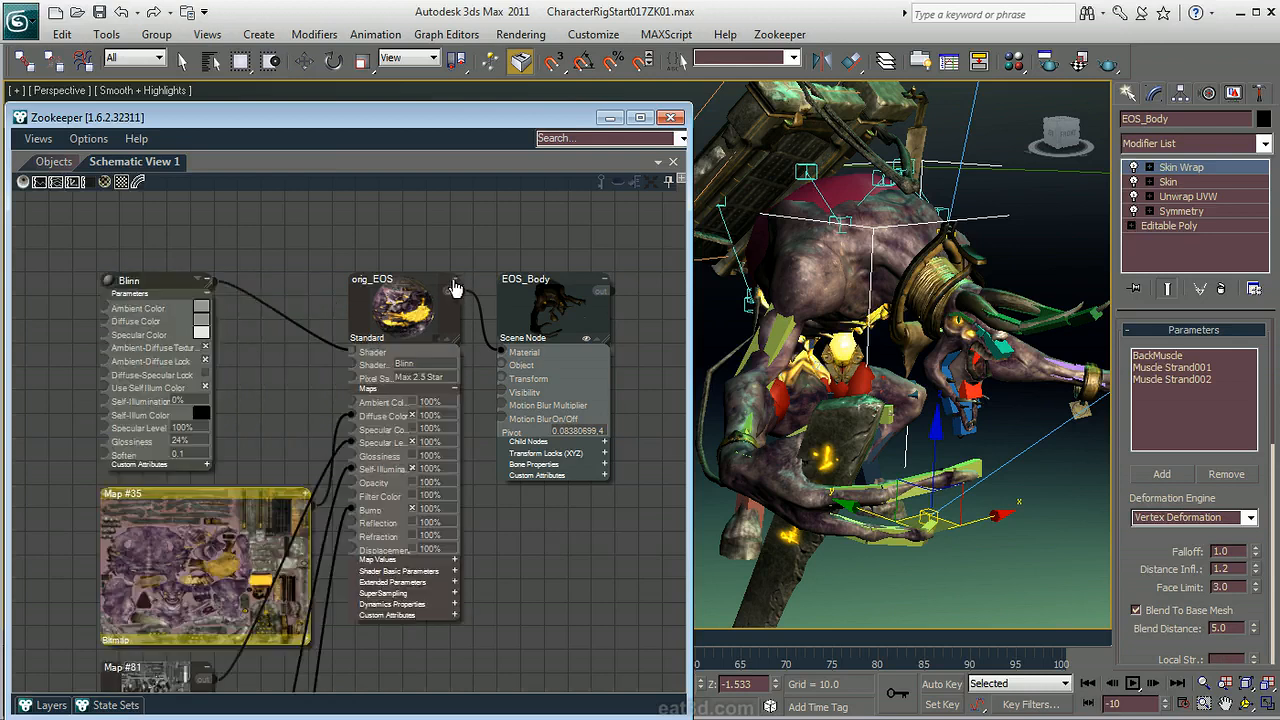
pyautogui.moveTo(288, 446); pyautogui.dragTo(371, 259, button='middle')
pyautogui.scroll(-5, 371, 259)
pyautogui.moveTo(249, 208); pyautogui.dragTo(372, 486)
pyautogui.scroll(5, 364, 390)
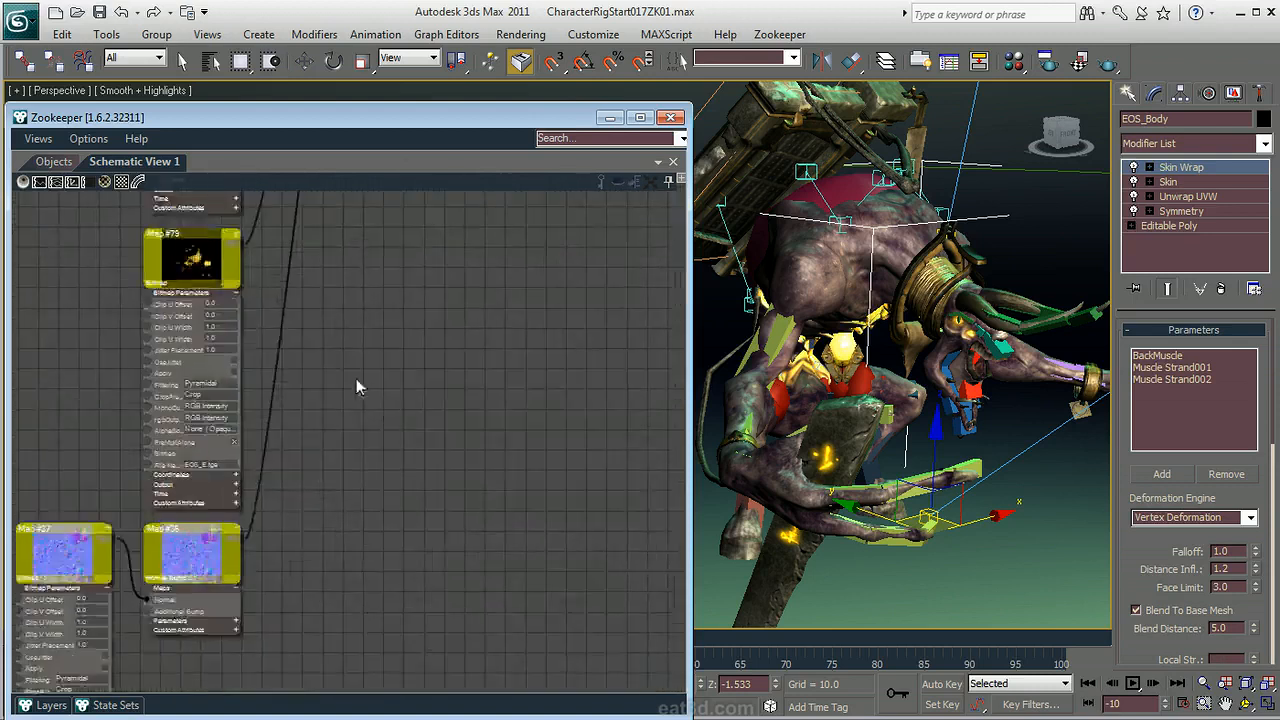
pyautogui.click(319, 349)
# Enlarge the preview images of the Map #81, Map #79 and Map #36 nodes.
pyautogui.moveTo(375, 336); pyautogui.dragTo(408, 630, button='middle')
pyautogui.moveTo(388, 440); pyautogui.dragTo(397, 582, button='middle')
pyautogui.moveTo(327, 440); pyautogui.dragTo(401, 516)
pyautogui.click(405, 468)
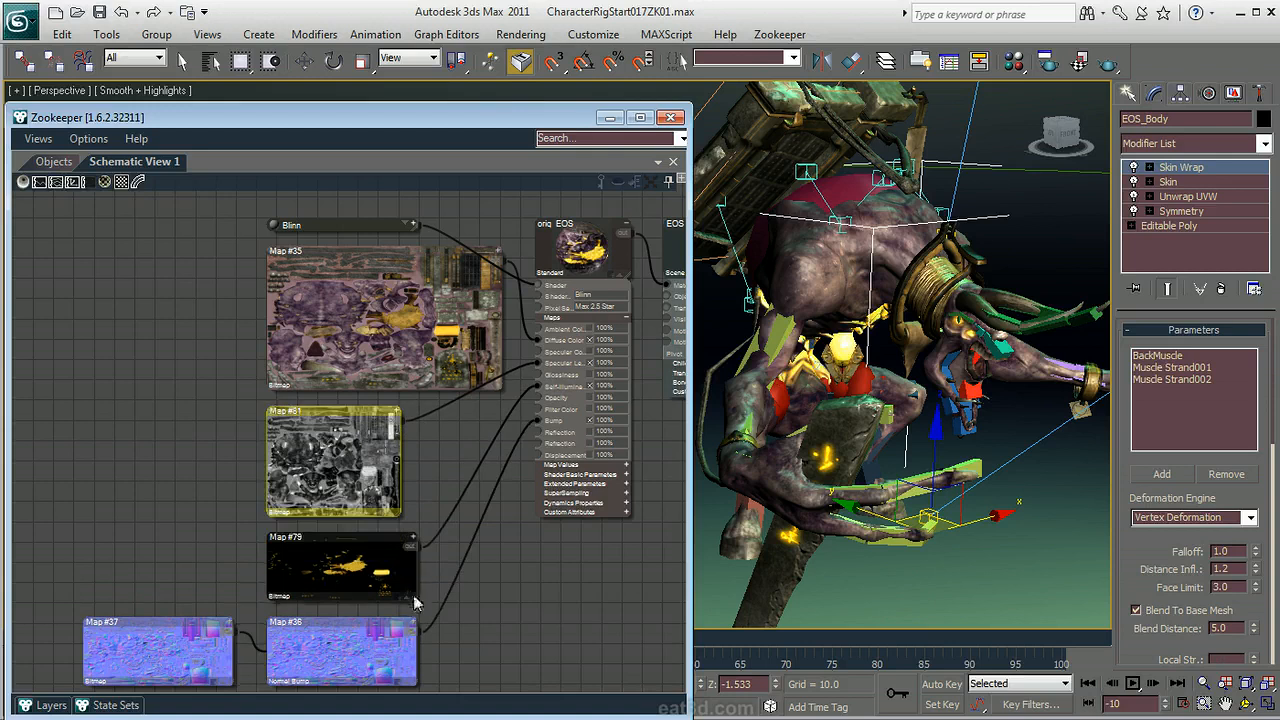
pyautogui.moveTo(422, 608); pyautogui.dragTo(418, 617)
pyautogui.moveTo(464, 561); pyautogui.dragTo(503, 424, button='middle')
pyautogui.moveTo(448, 578); pyautogui.dragTo(432, 624)
# Collapse the orig_EOS node and bring the Modifier Stack node out of EOS_Body's Object input.
pyautogui.moveTo(563, 459); pyautogui.dragTo(250, 655, button='middle')
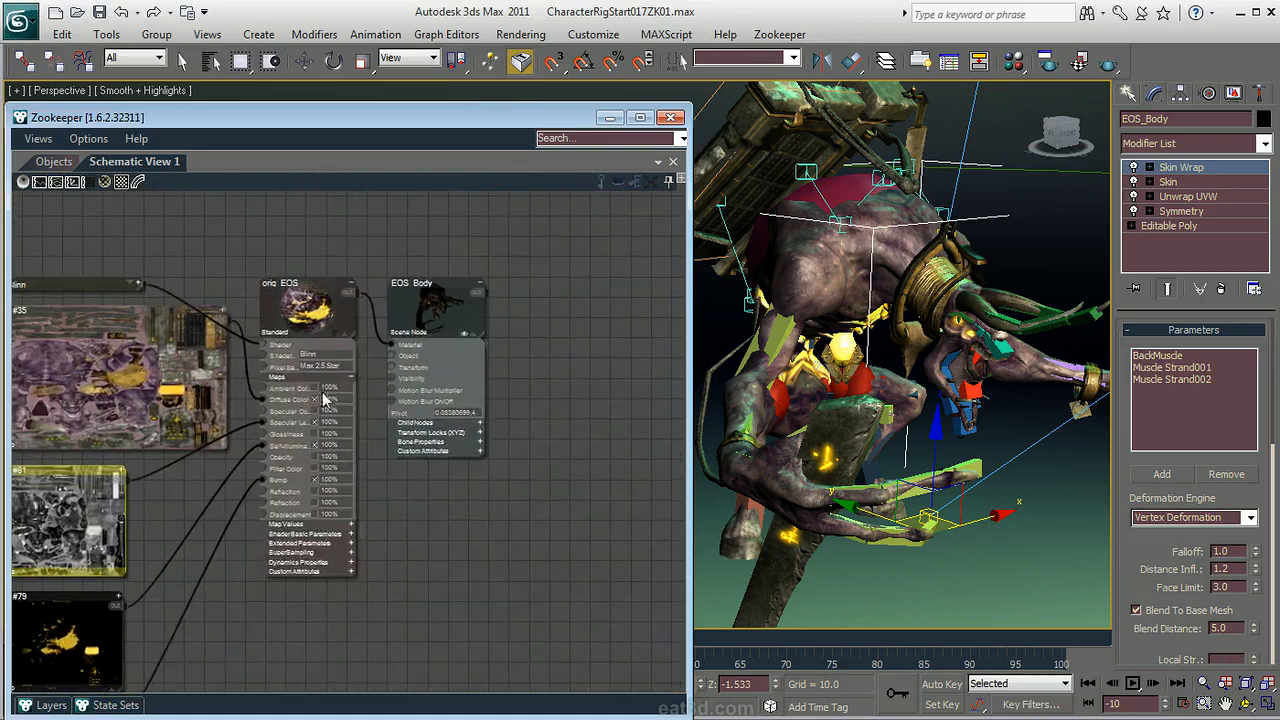
pyautogui.click(352, 291)
pyautogui.moveTo(458, 352); pyautogui.dragTo(403, 450)
pyautogui.click(393, 400)
pyautogui.moveTo(417, 499); pyautogui.dragTo(459, 511, button='middle')
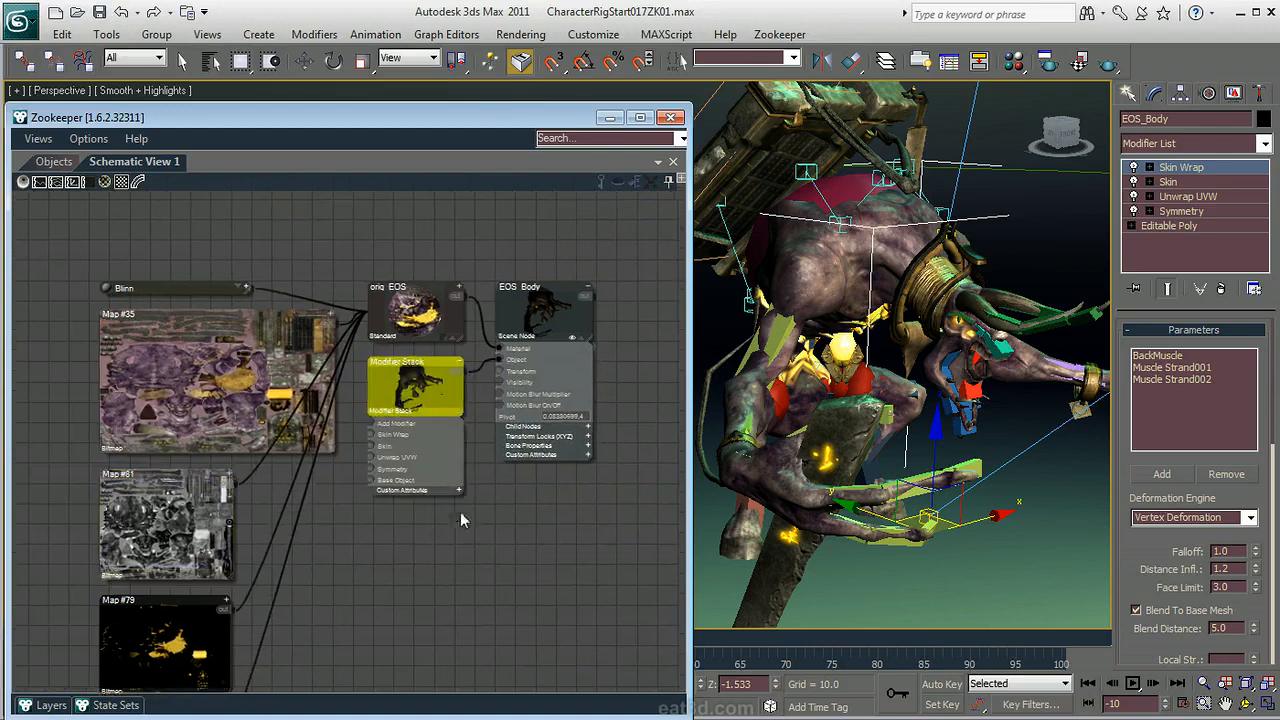
# Bring the Symmetry modifier node out of the Modifier Stack's Symmetry input, and show its preview image.
pyautogui.scroll(5, 459, 511)
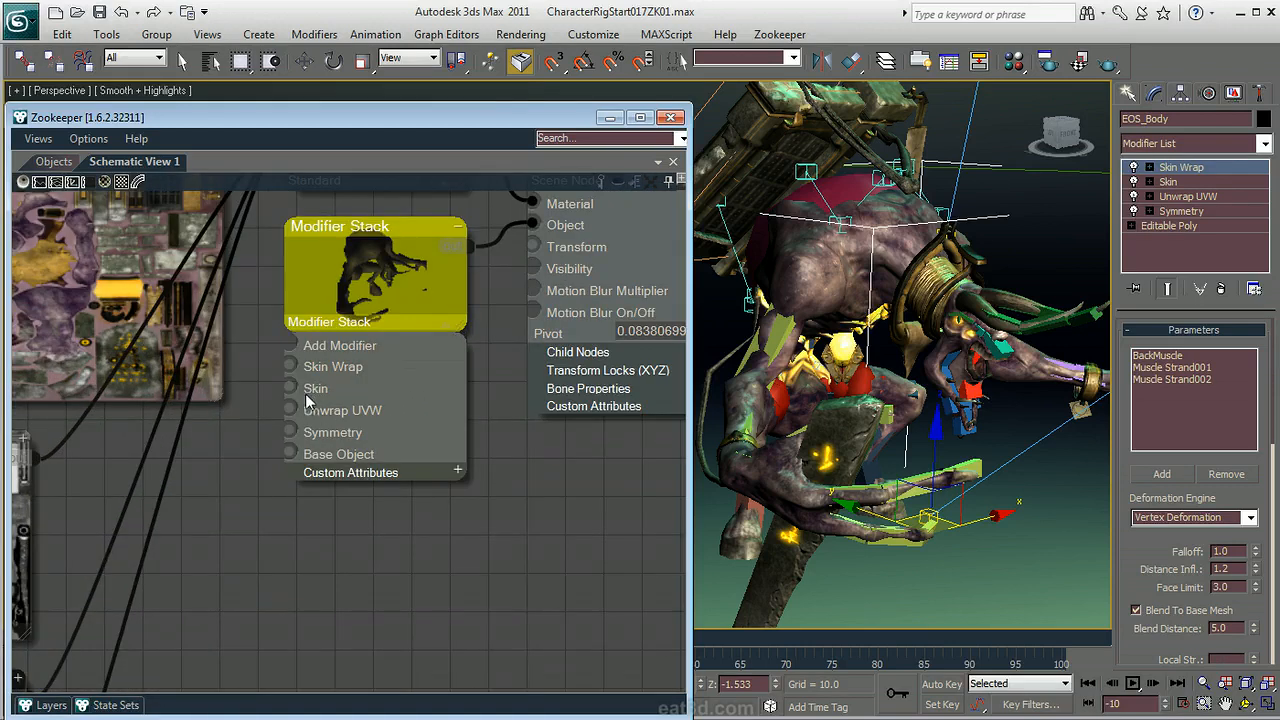
pyautogui.moveTo(292, 434); pyautogui.dragTo(230, 514)
pyautogui.moveTo(278, 532); pyautogui.dragTo(472, 277, button='middle')
pyautogui.scroll(-3, 408, 481)
pyautogui.moveTo(278, 580); pyautogui.dragTo(323, 380, button='middle')
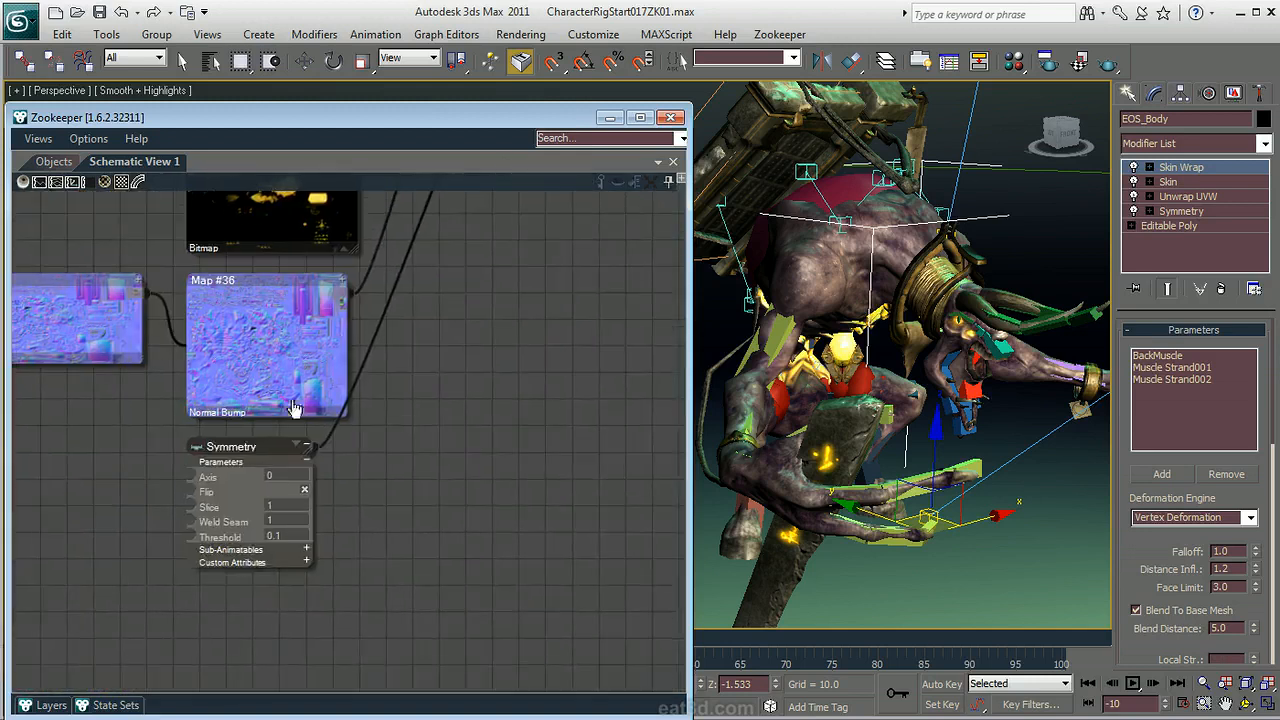
pyautogui.click(296, 443)
# Select the Blinn shader and all map nodes together, and collapse them to title bars without previews or parameters.
pyautogui.moveTo(366, 447); pyautogui.dragTo(282, 569, button='middle')
pyautogui.scroll(-4, 489, 436)
pyautogui.scroll(-4, 374, 388)
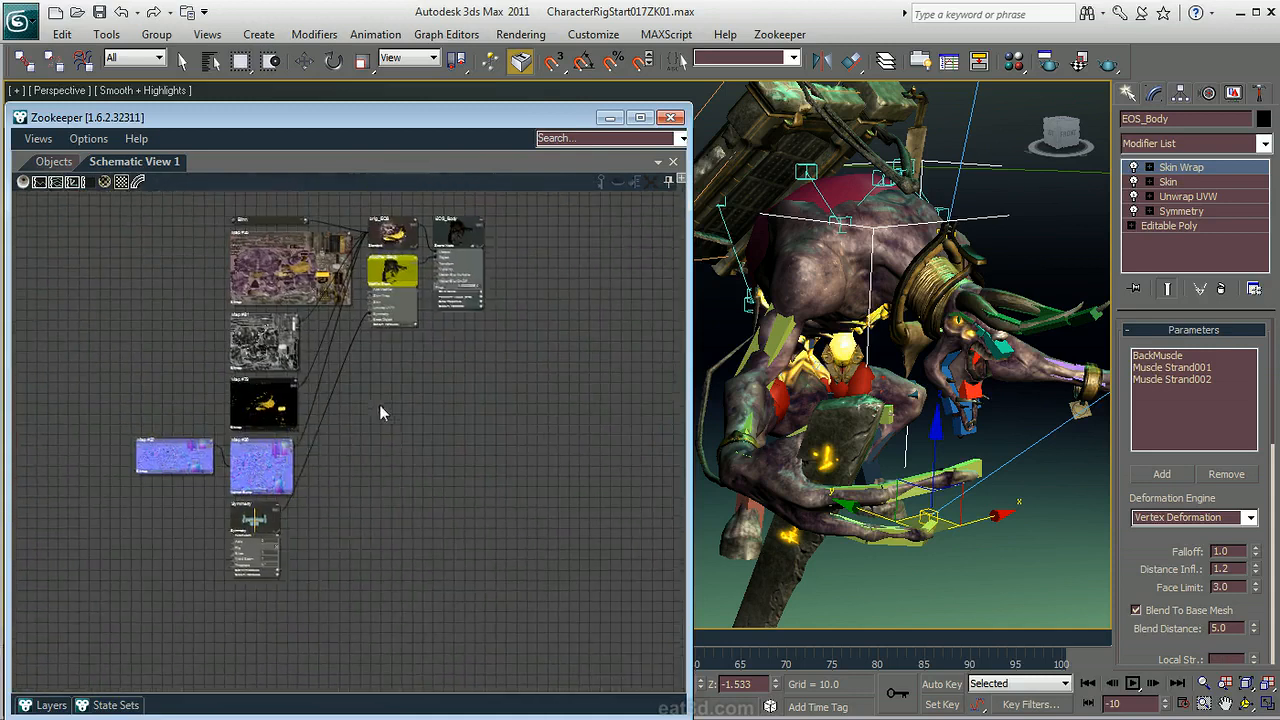
pyautogui.moveTo(375, 390); pyautogui.dragTo(425, 433, button='middle')
pyautogui.moveTo(172, 238); pyautogui.dragTo(338, 514)
pyautogui.scroll(5, 386, 364)
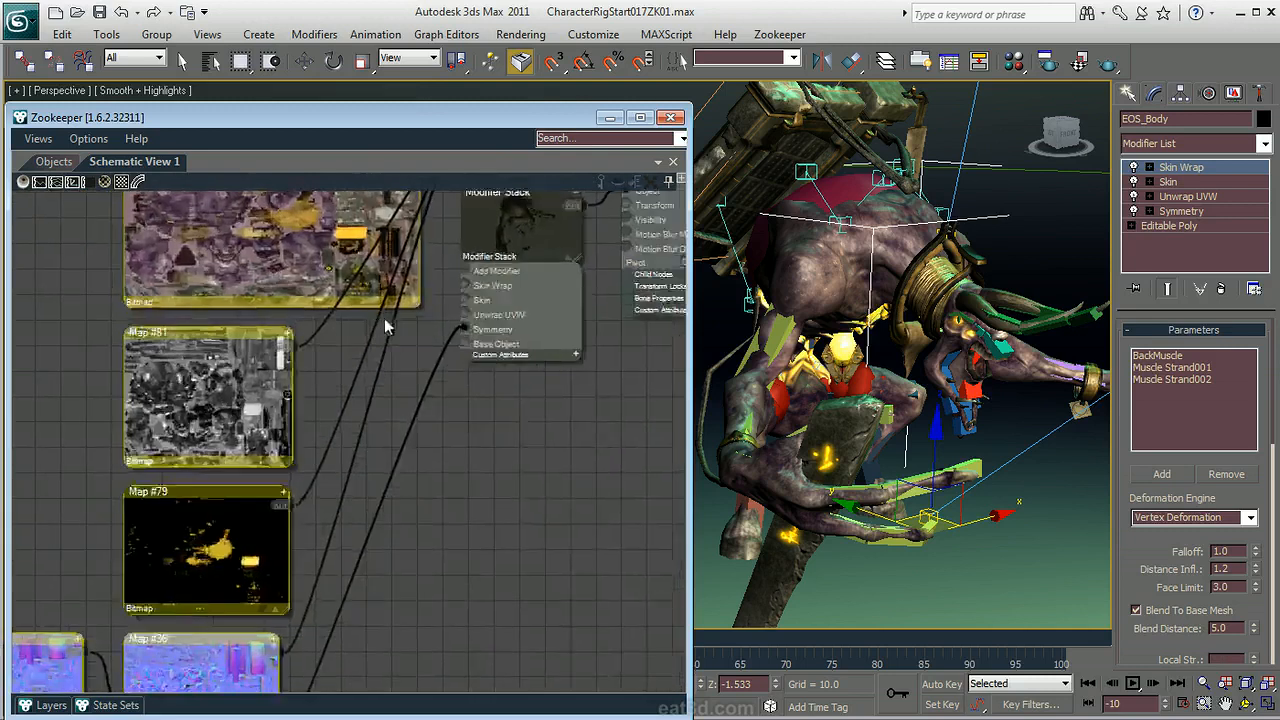
pyautogui.moveTo(405, 238); pyautogui.dragTo(451, 435, button='middle')
pyautogui.click(353, 300)
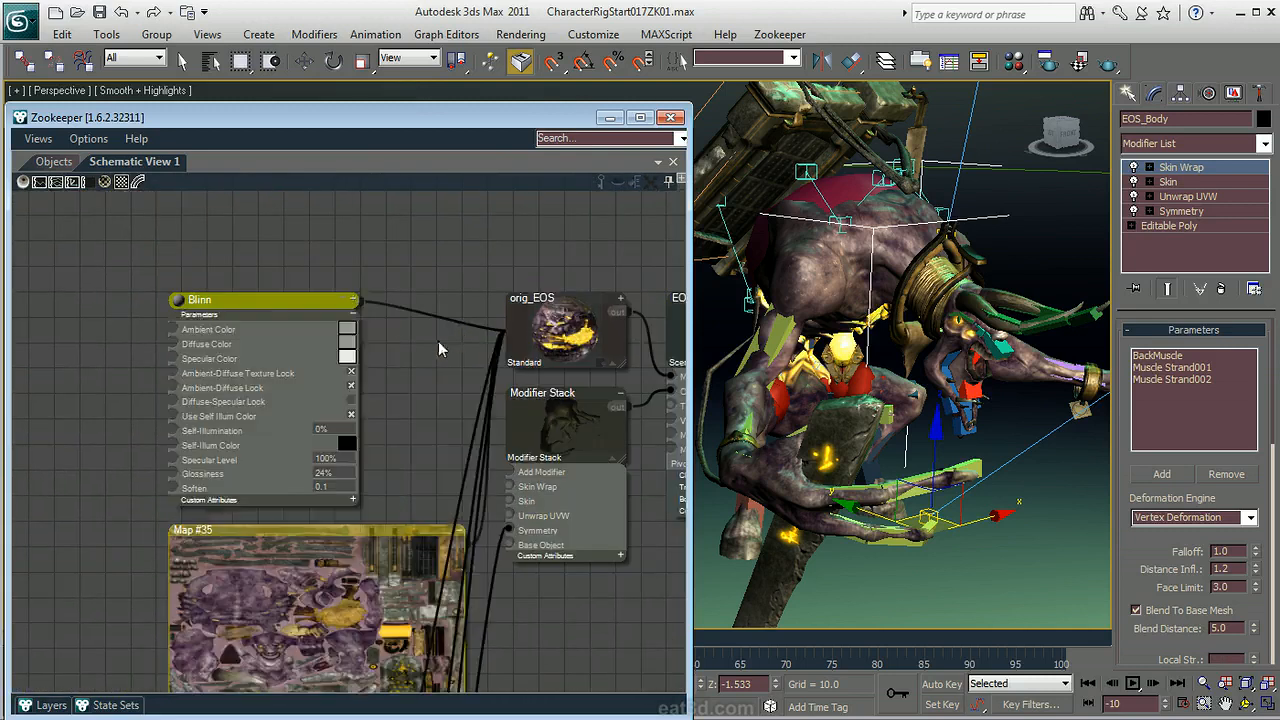
pyautogui.click(353, 301)
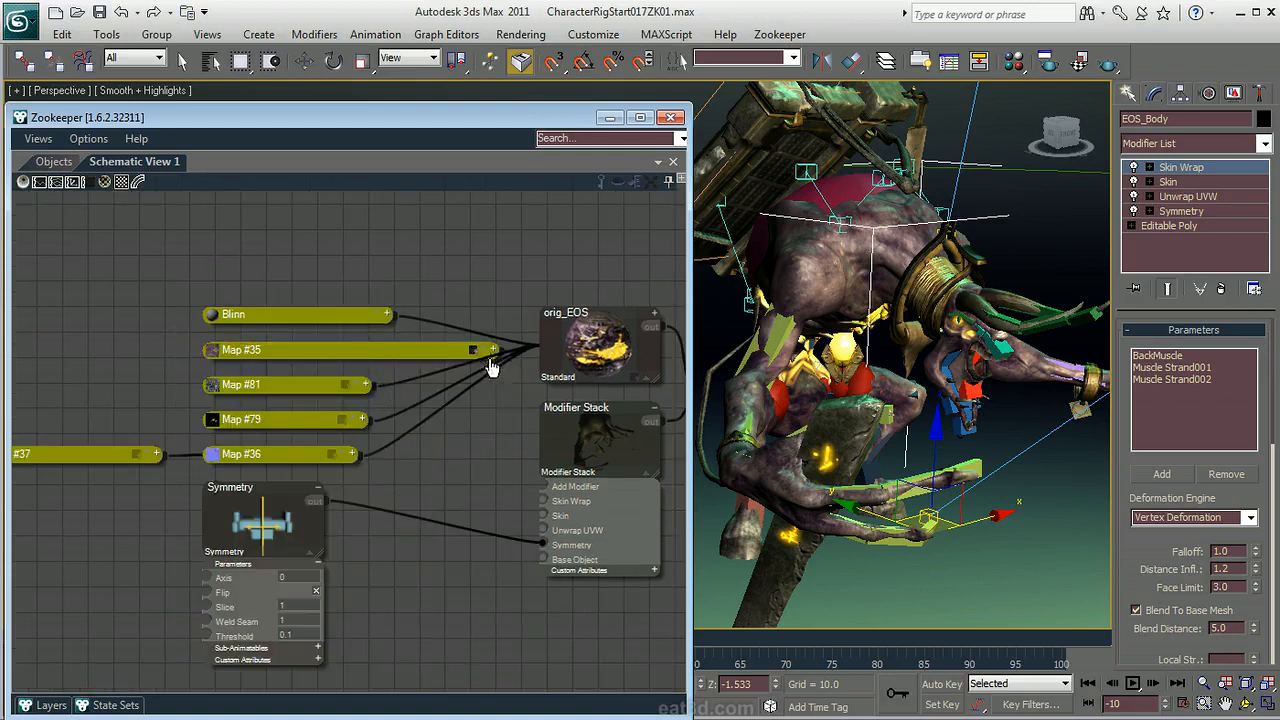
# Narrow the Map #35 node to about the other map nodes' width, and pull the input column closer to the Modifier Stack.
pyautogui.click(489, 438)
pyautogui.click(234, 352)
pyautogui.scroll(-3, 355, 440)
pyautogui.click(327, 480)
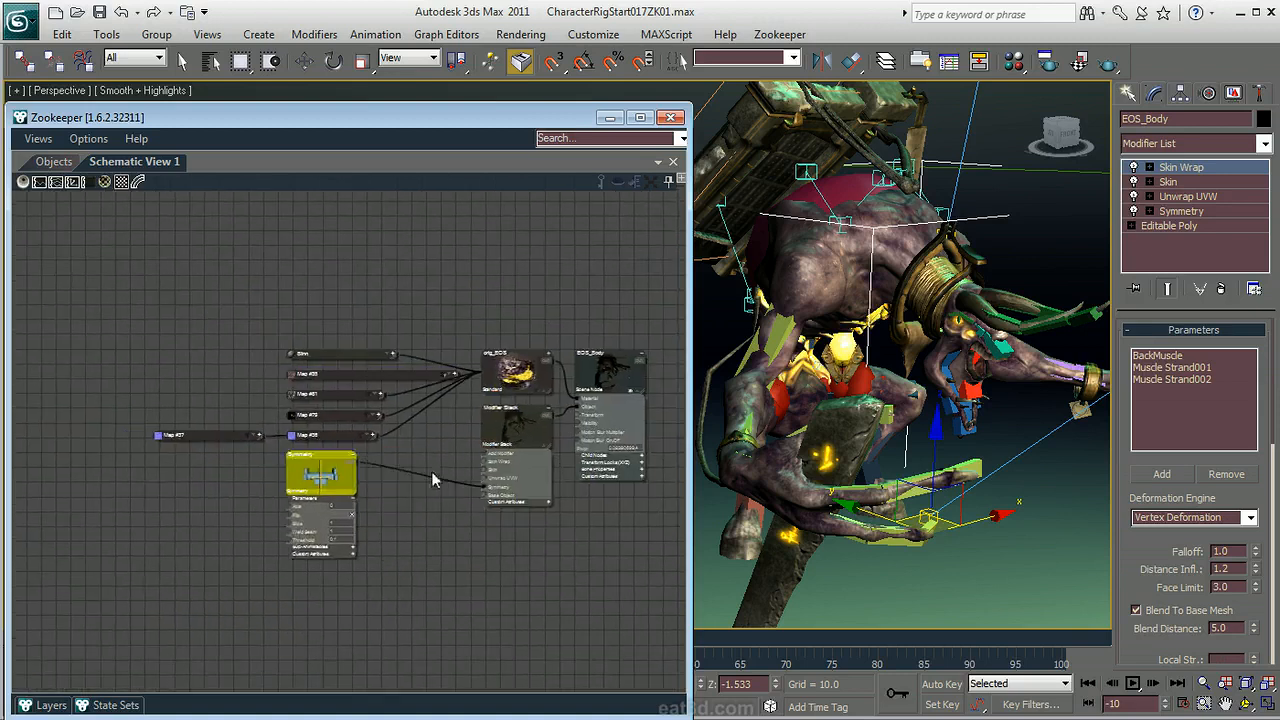
pyautogui.scroll(2, 470, 490)
pyautogui.scroll(1, 463, 484)
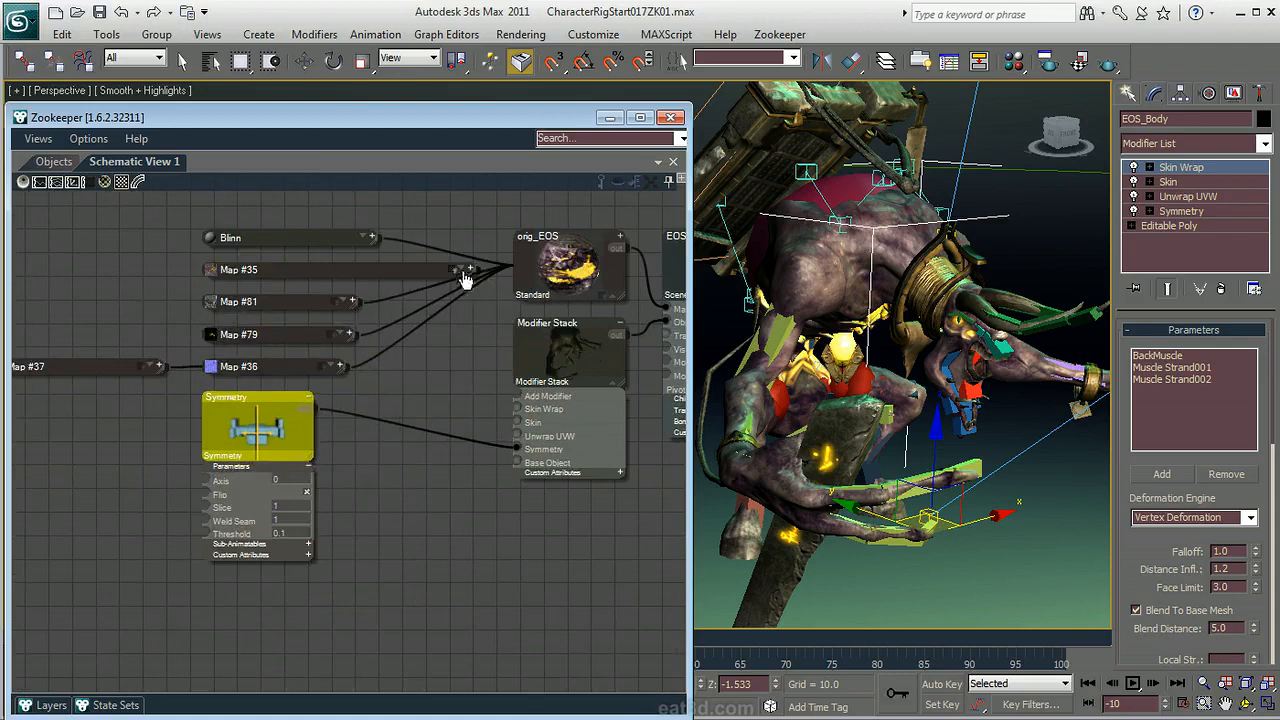
pyautogui.moveTo(476, 273); pyautogui.dragTo(371, 438)
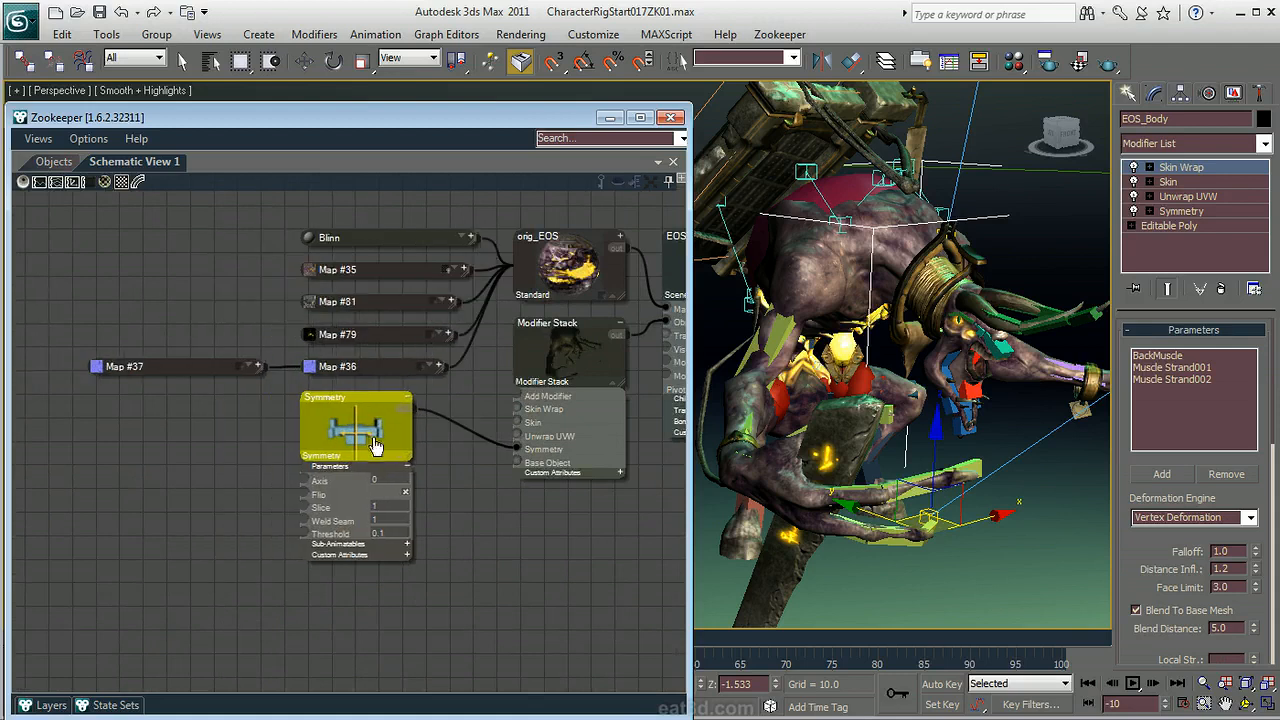
# Bring the Editable Poly node out of the Modifier Stack's Base Object input, collapse its parameters, and select it with Symmetry.
pyautogui.moveTo(468, 491); pyautogui.dragTo(418, 475, button='middle')
pyautogui.moveTo(459, 445); pyautogui.dragTo(354, 591)
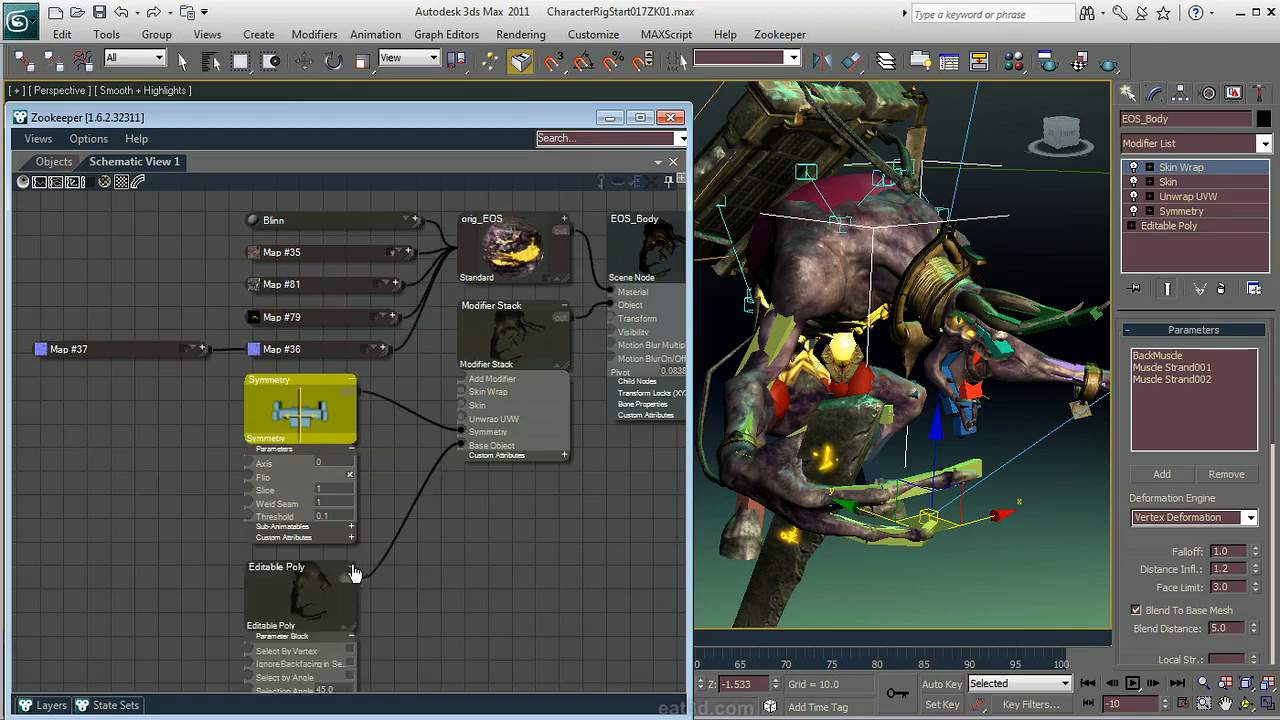
pyautogui.click(353, 572)
pyautogui.moveTo(415, 594); pyautogui.dragTo(485, 541, button='middle')
pyautogui.click(415, 537)
pyautogui.moveTo(488, 485); pyautogui.dragTo(459, 584, button='middle')
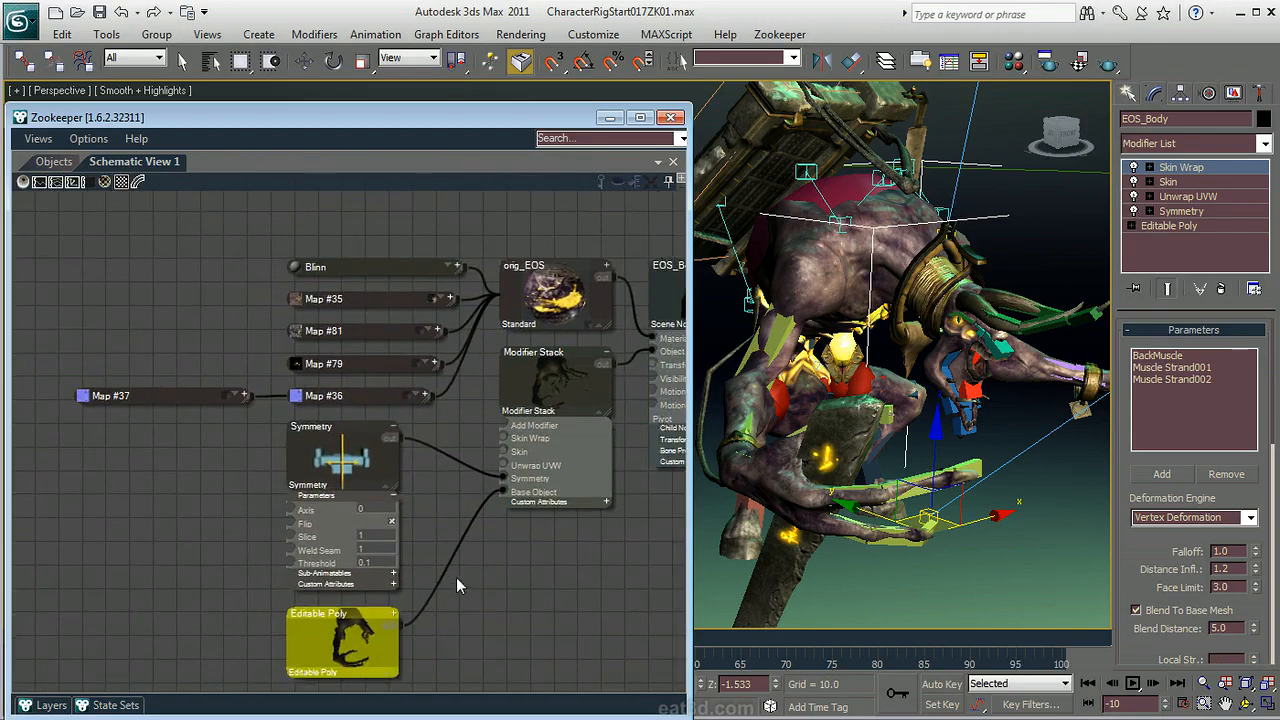
pyautogui.click(334, 458)
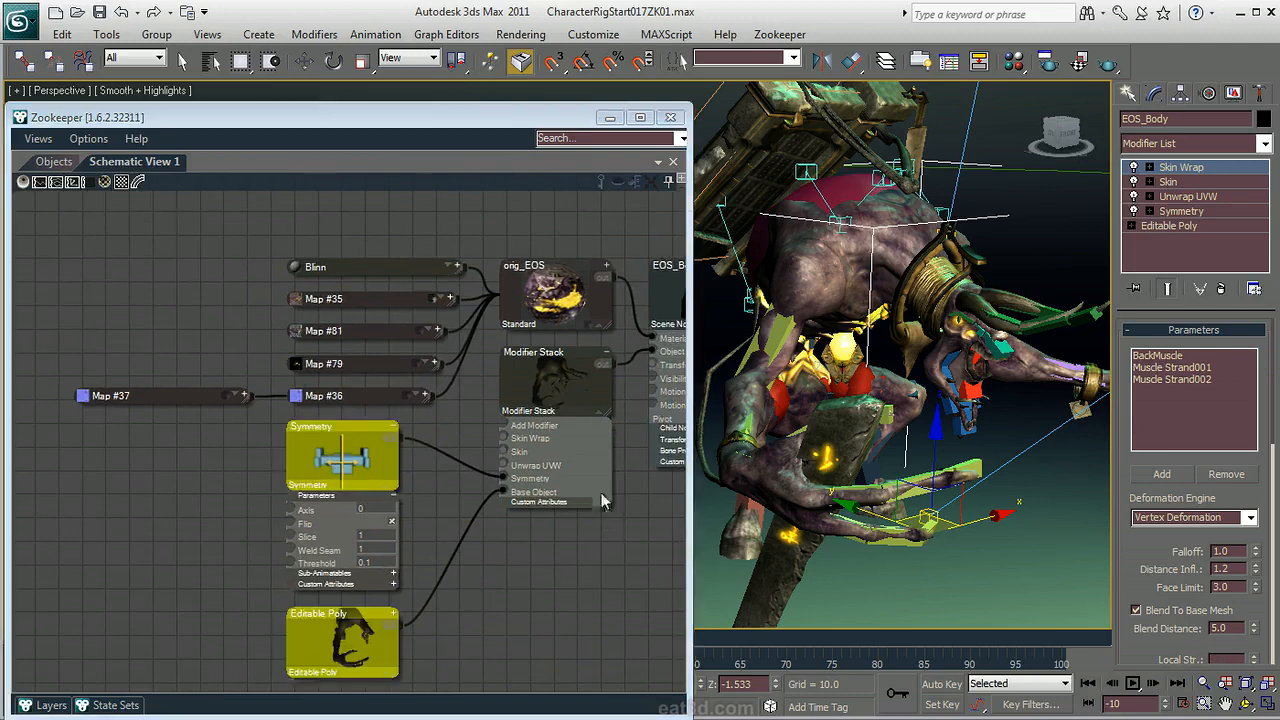
# Bring the Posi_Rota_Scal controller out of EOS_Body's Transform input, and display its position, rotation and scale input nodes.
pyautogui.moveTo(553, 544); pyautogui.dragTo(484, 527, button='middle')
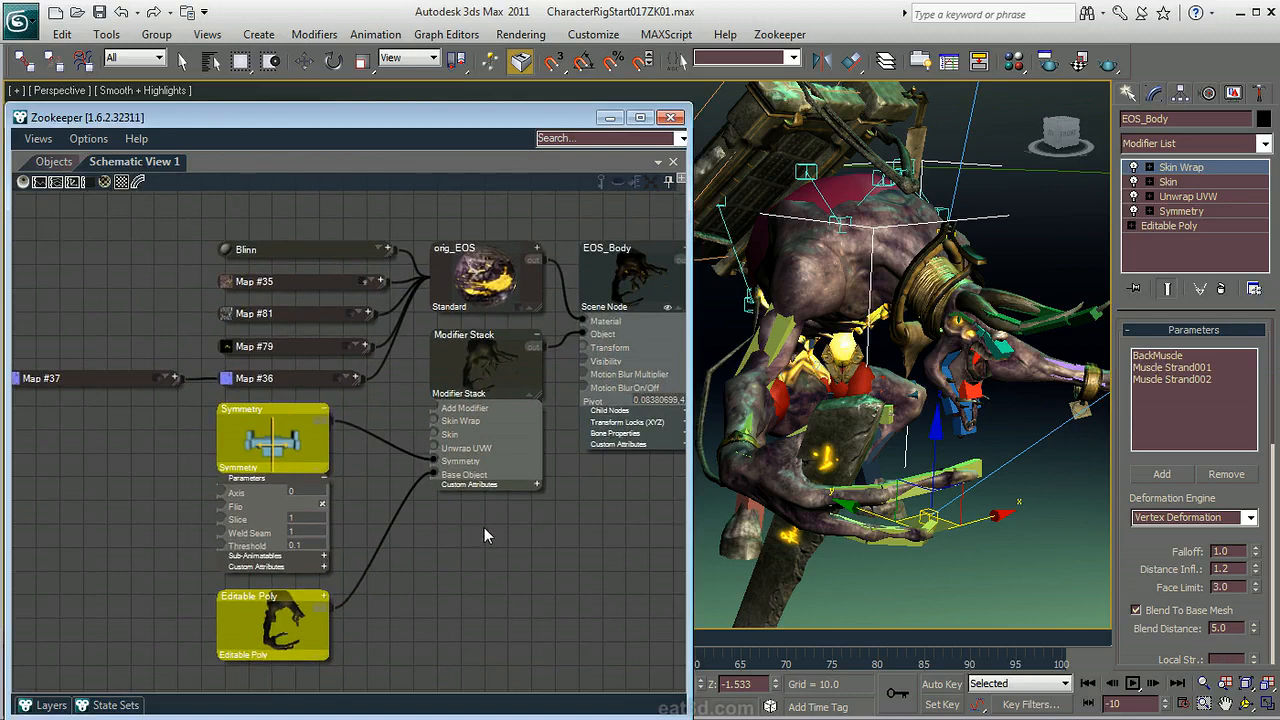
pyautogui.moveTo(585, 346); pyautogui.dragTo(545, 570)
pyautogui.click(537, 515)
pyautogui.click(537, 515)
pyautogui.click(538, 516)
# Remove the Position XYZ, Euler XYZ, Bezier Scale and Bezier Float nodes from the schematic.
pyautogui.moveTo(555, 553); pyautogui.dragTo(596, 307, button='middle')
pyautogui.scroll(-2, 516, 414)
pyautogui.moveTo(516, 410); pyautogui.dragTo(170, 647)
pyautogui.press('F12')
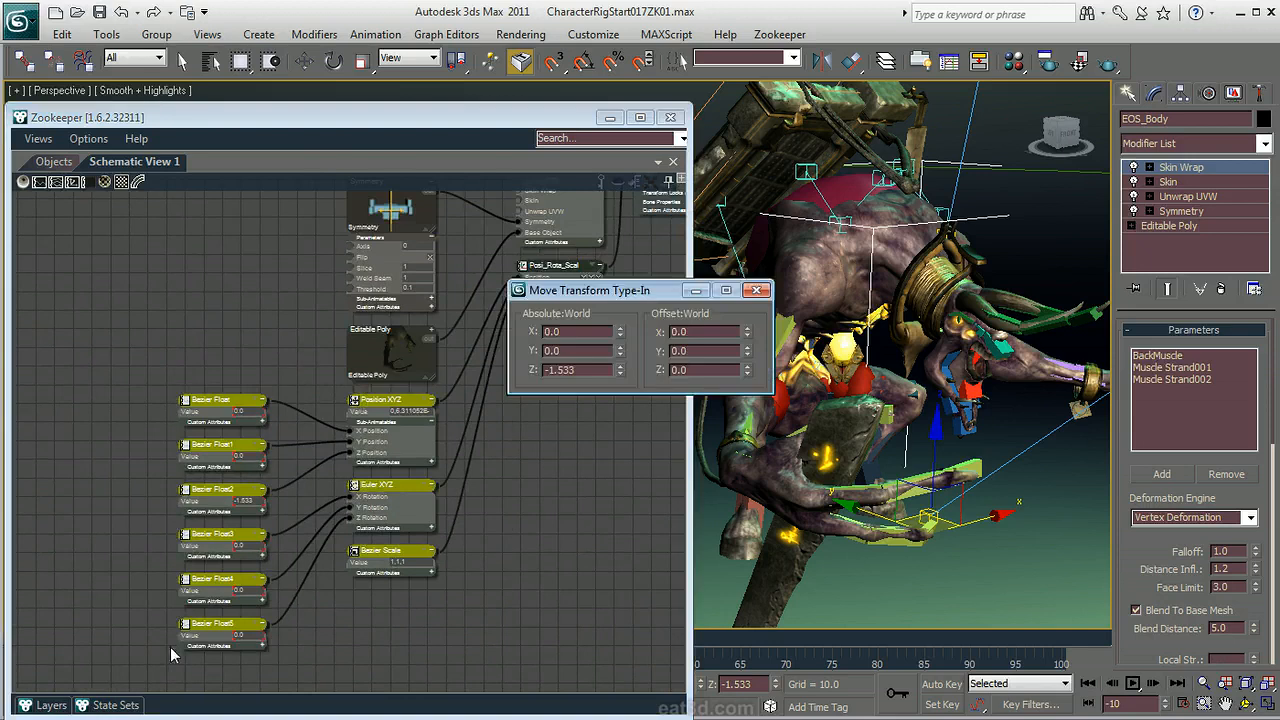
pyautogui.click(756, 290)
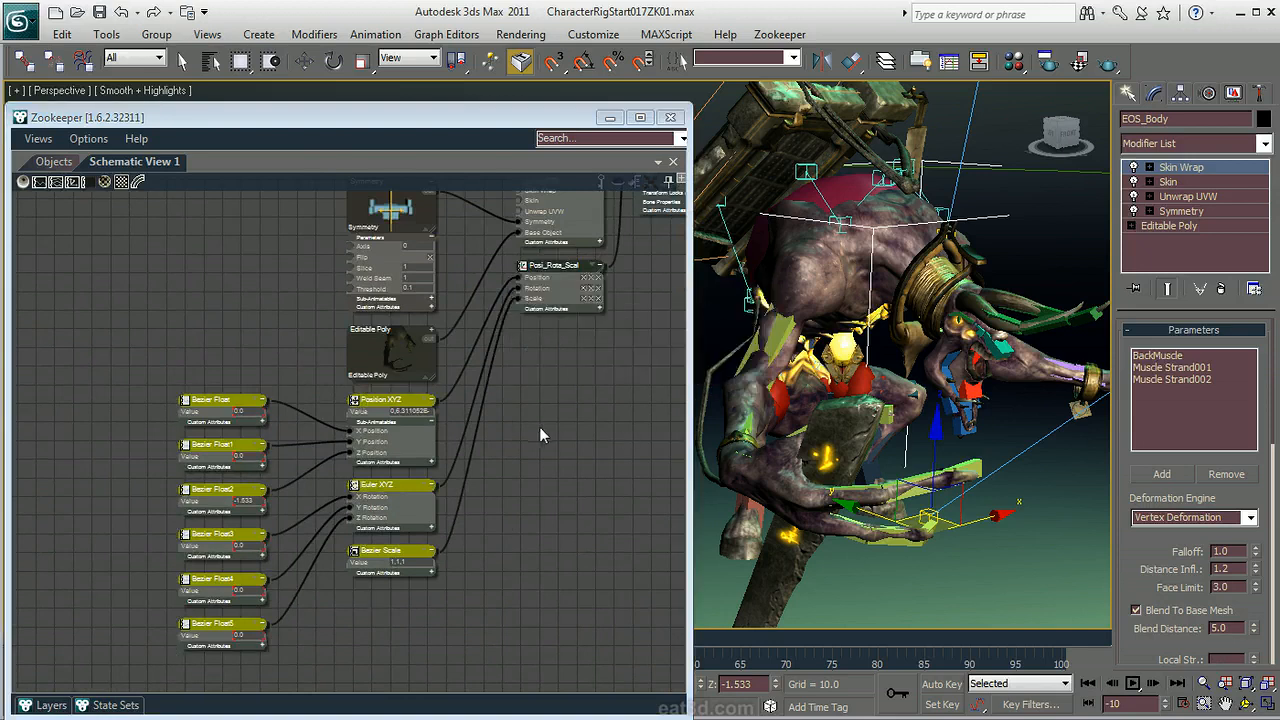
pyautogui.click(538, 434)
pyautogui.moveTo(454, 402); pyautogui.dragTo(142, 686)
pyautogui.press('Delete')
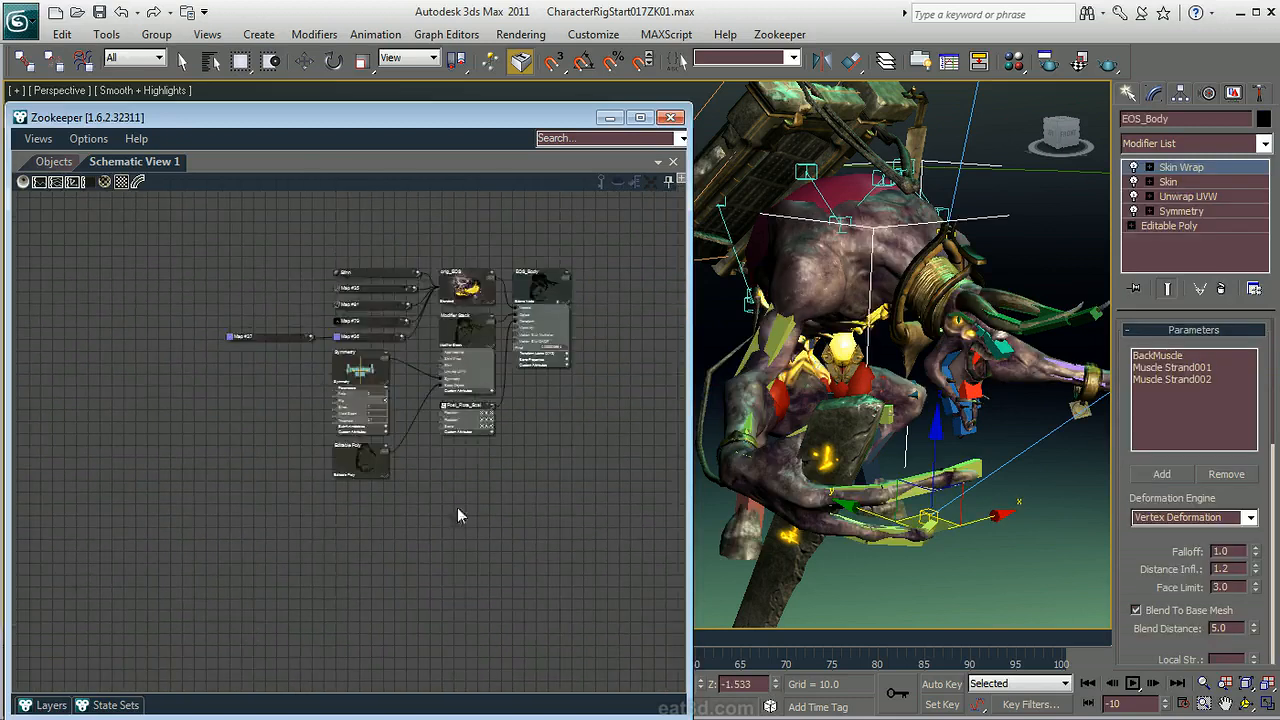
# Expand the Map #79 node's bitmap parameters and preview image, and select the node.
pyautogui.moveTo(437, 517); pyautogui.dragTo(432, 626, button='middle')
pyautogui.scroll(5, 431, 624)
pyautogui.moveTo(405, 410); pyautogui.dragTo(446, 542, button='middle')
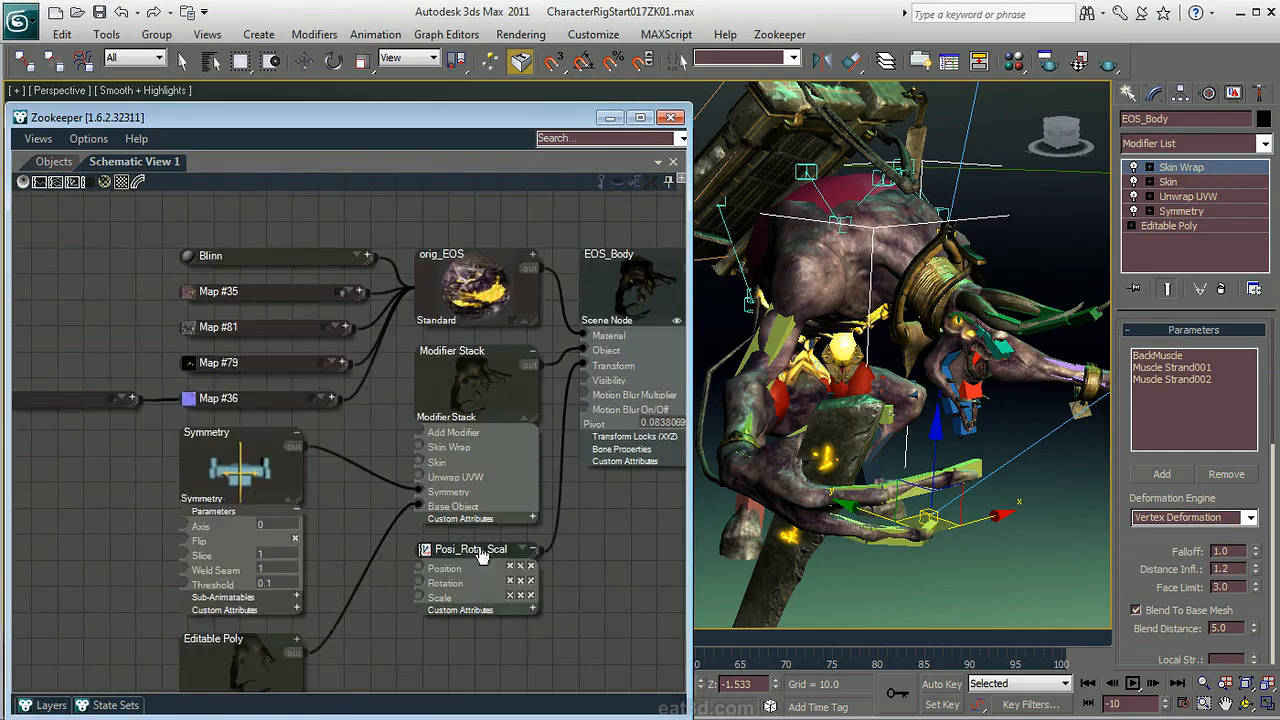
pyautogui.click(339, 362)
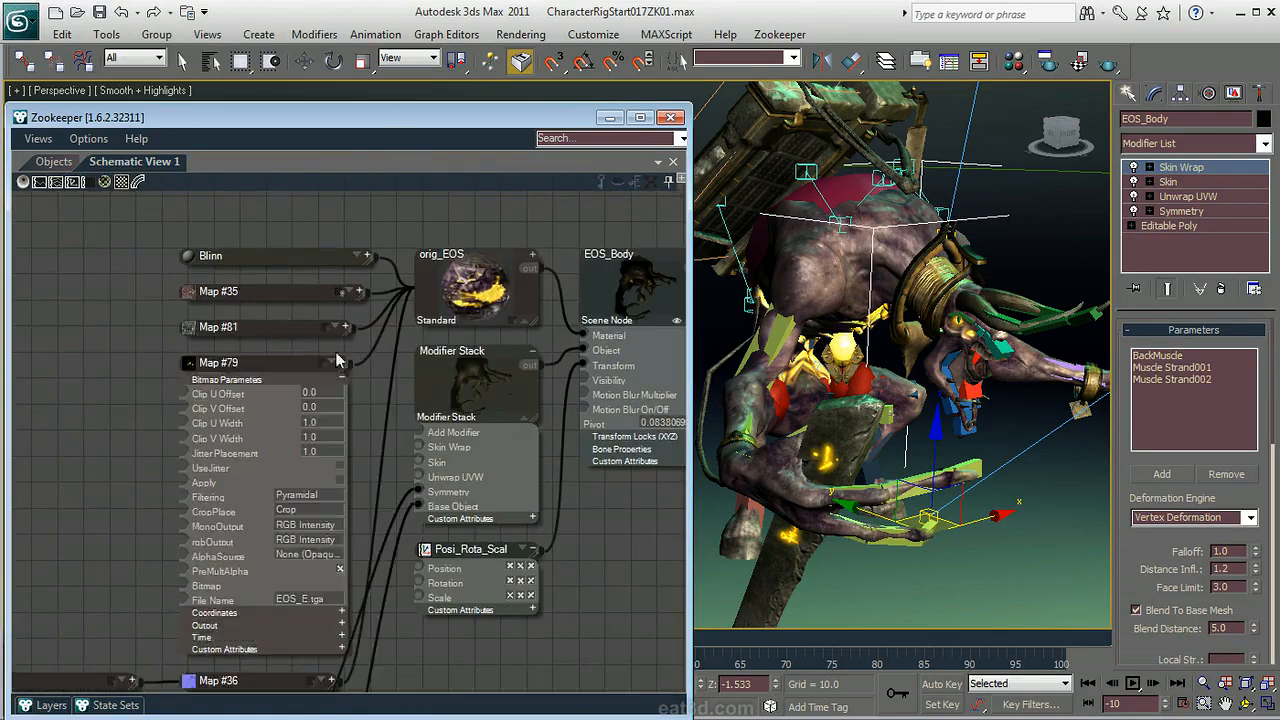
pyautogui.click(333, 363)
pyautogui.click(265, 458)
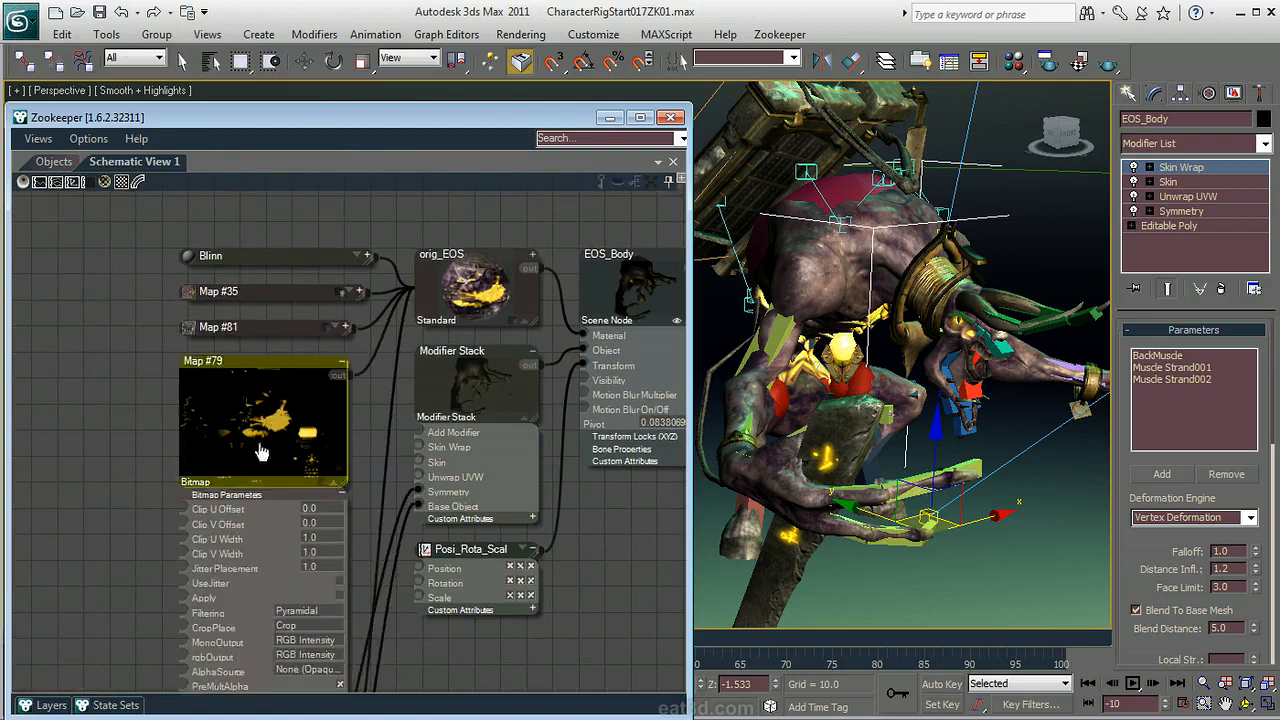
pyautogui.moveTo(414, 421); pyautogui.dragTo(454, 360, button='middle')
pyautogui.scroll(-1, 454, 360)
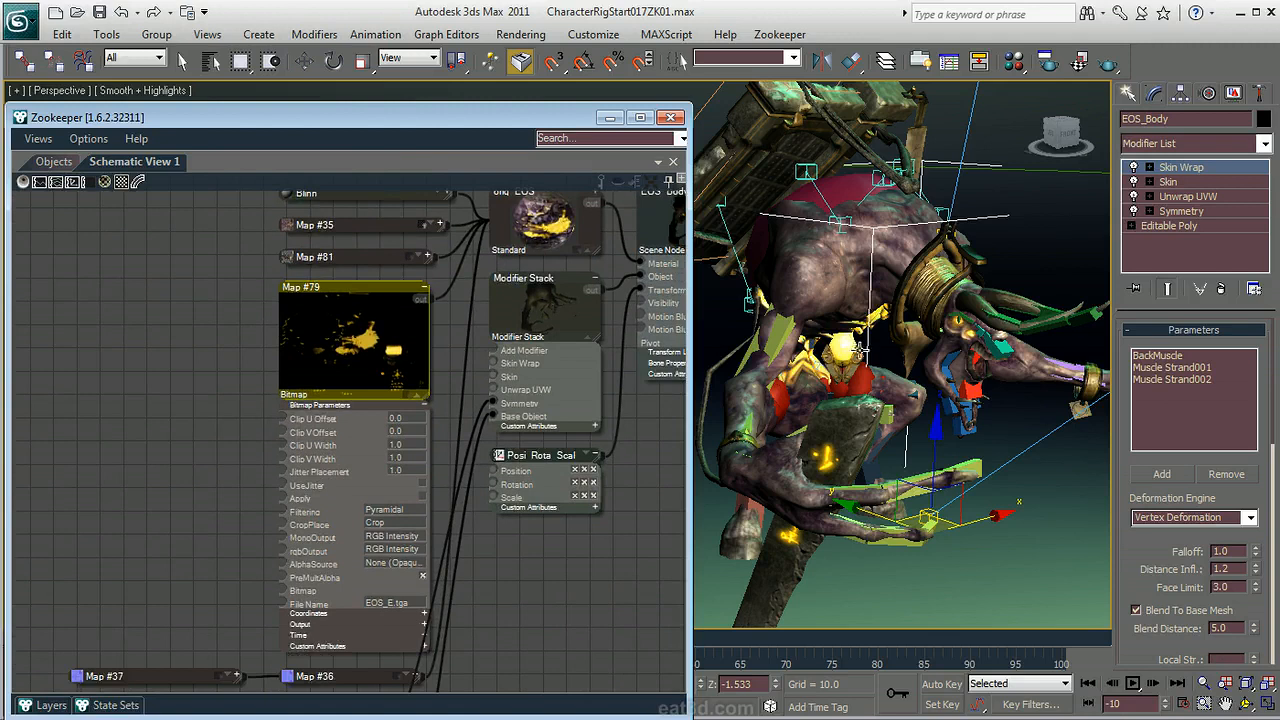
# Create a Standard Omni light with AutoGrid enabled on the creature's glowing torso, seen from the front.
pyautogui.keyDown('alt'); pyautogui.moveTo(898, 363); pyautogui.dragTo(857, 347, button='middle'); pyautogui.keyUp('alt')
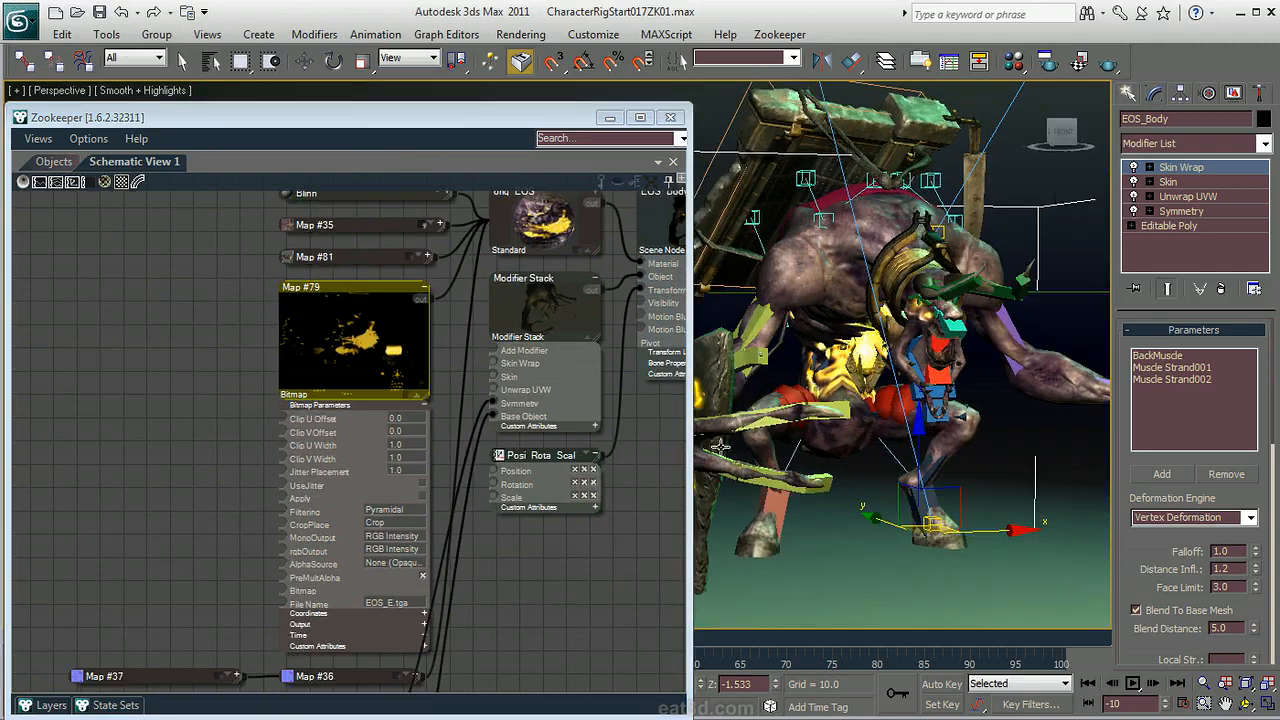
pyautogui.click(1127, 93)
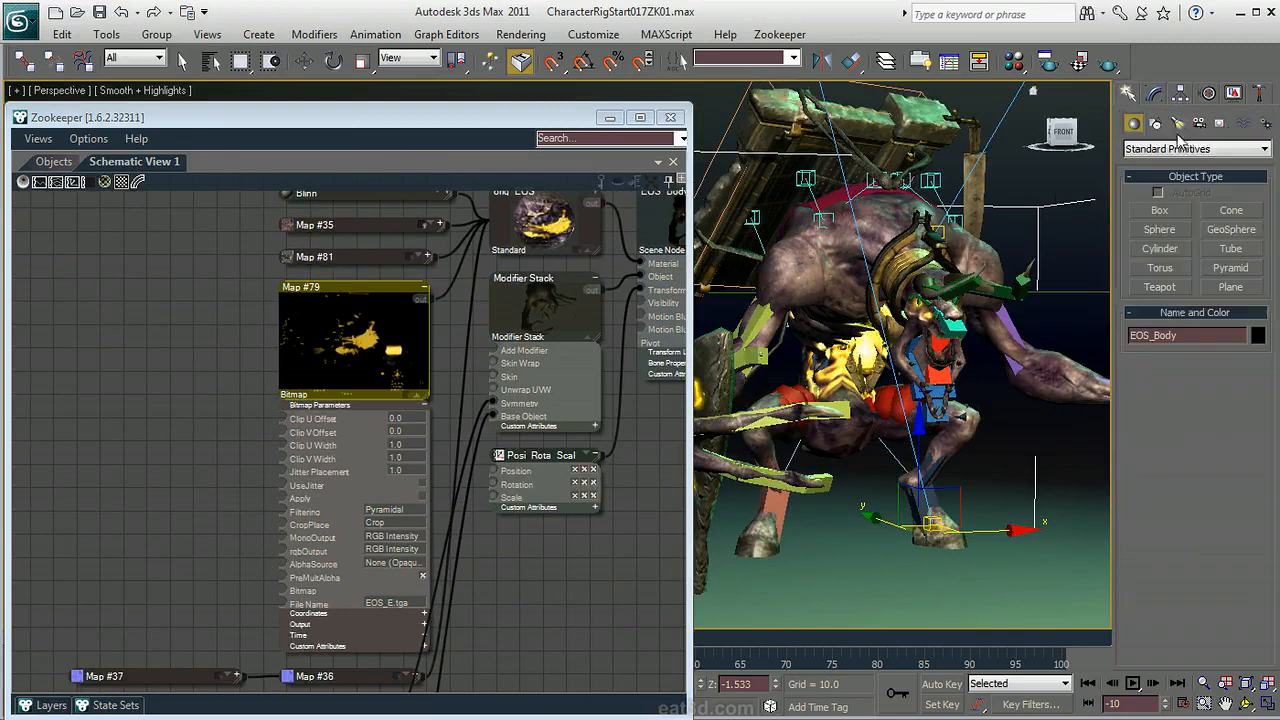
pyautogui.click(1178, 122)
pyautogui.click(1160, 148)
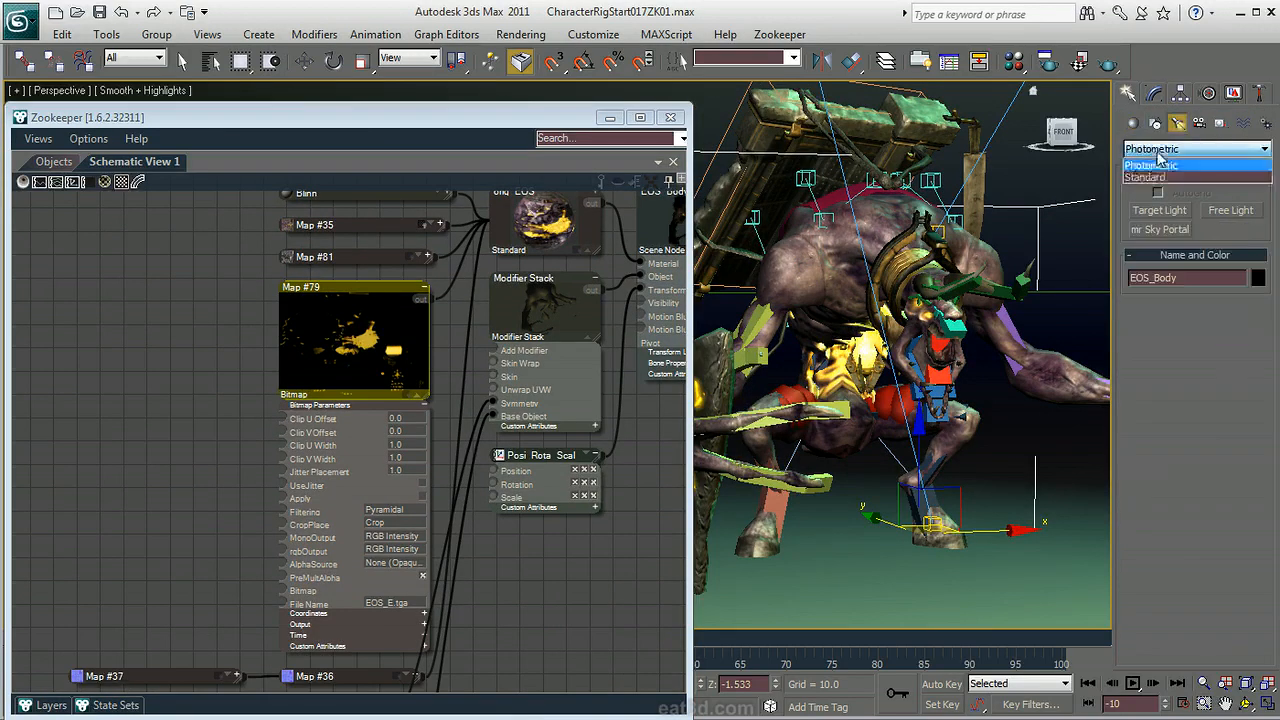
pyautogui.click(1152, 186)
pyautogui.click(1160, 248)
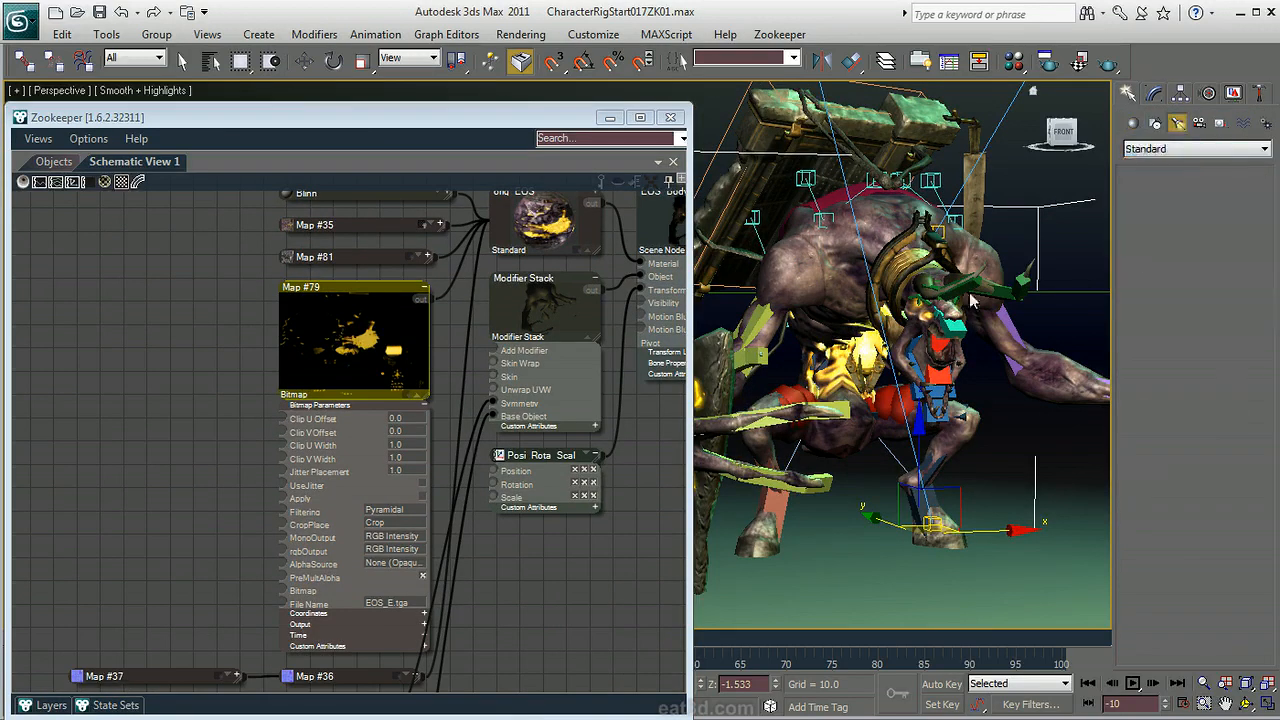
pyautogui.click(1182, 194)
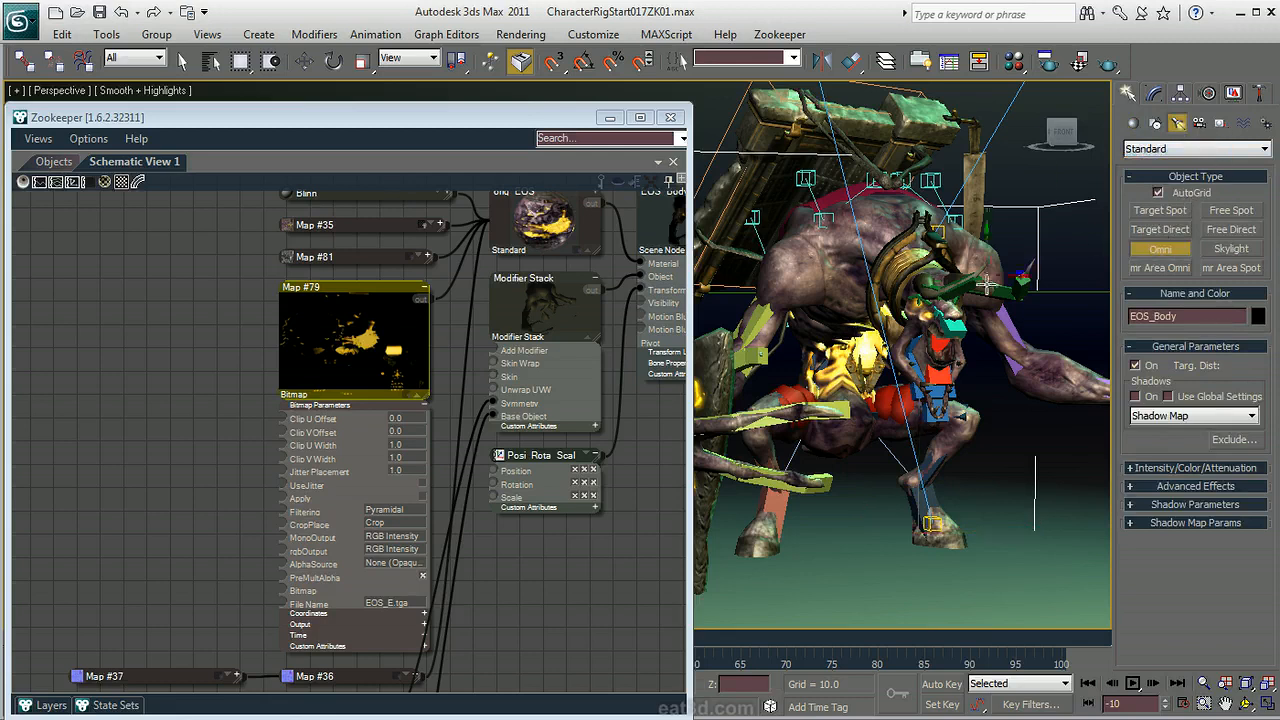
pyautogui.click(866, 355)
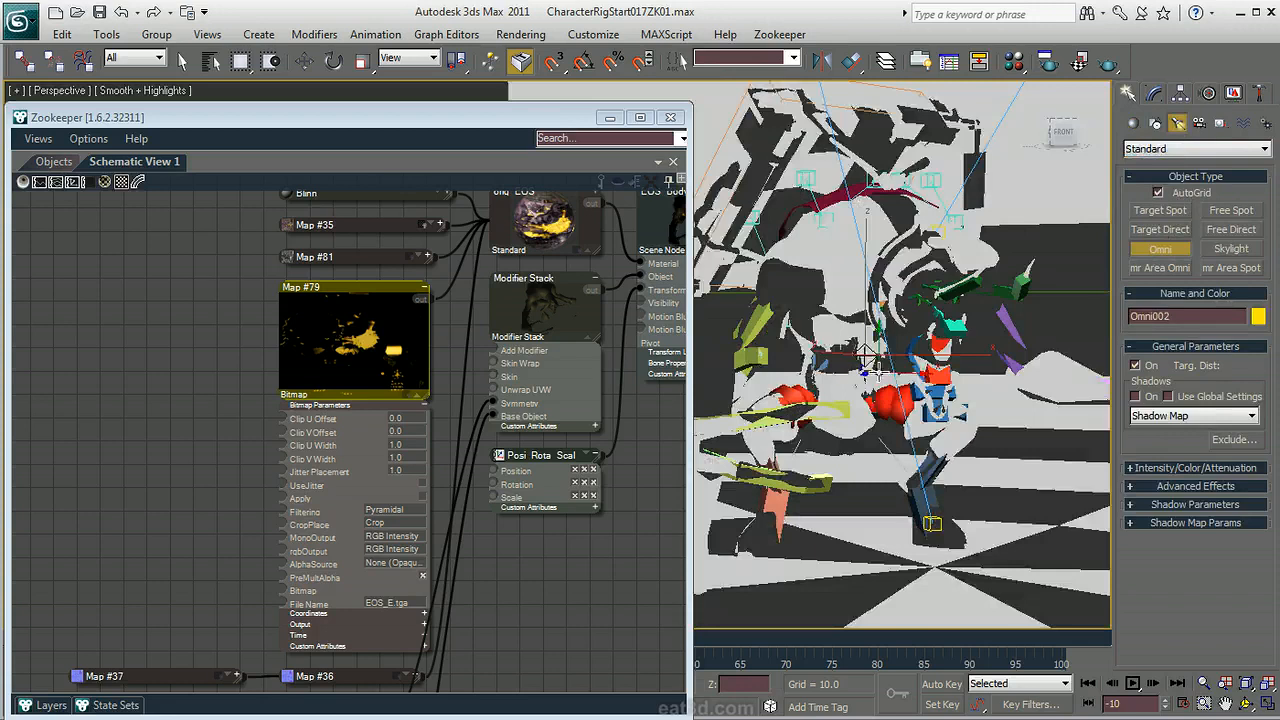
# Show the Omni002 light's modifier parameters and expand its Intensity/Color/Attenuation settings.
pyautogui.click(1155, 96)
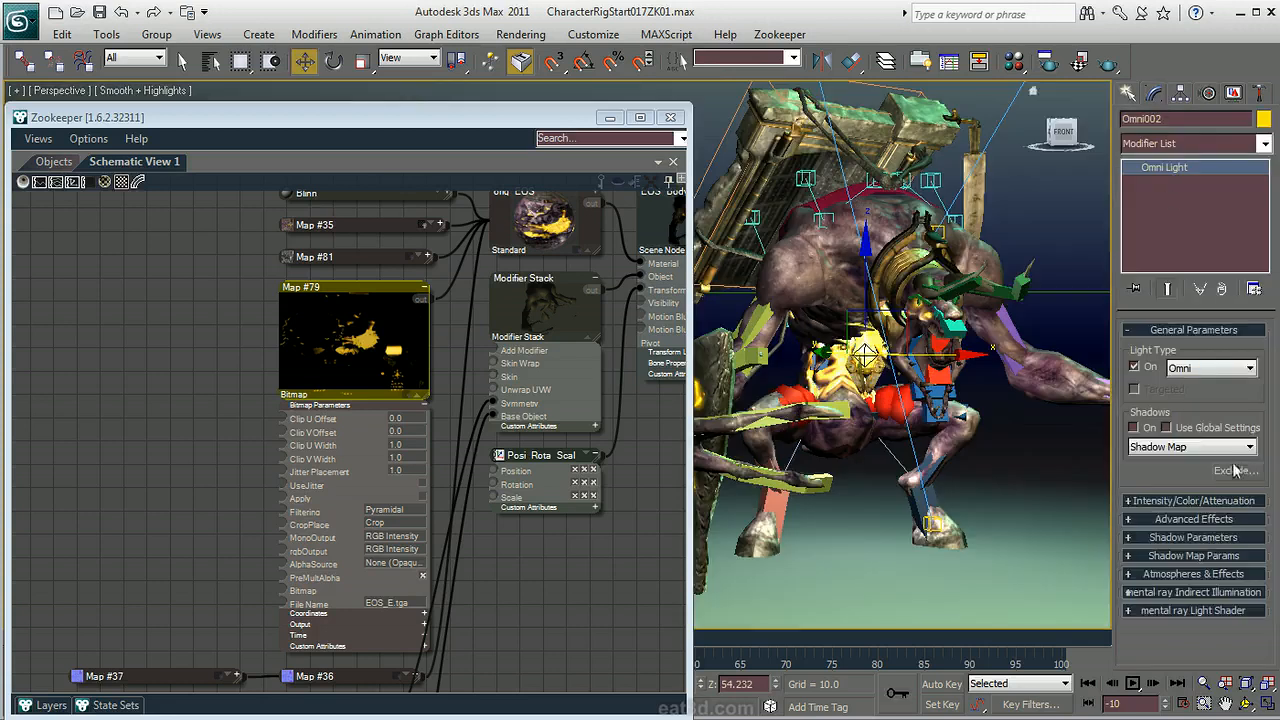
pyautogui.click(1170, 503)
pyautogui.moveTo(1214, 487); pyautogui.dragTo(1214, 476)
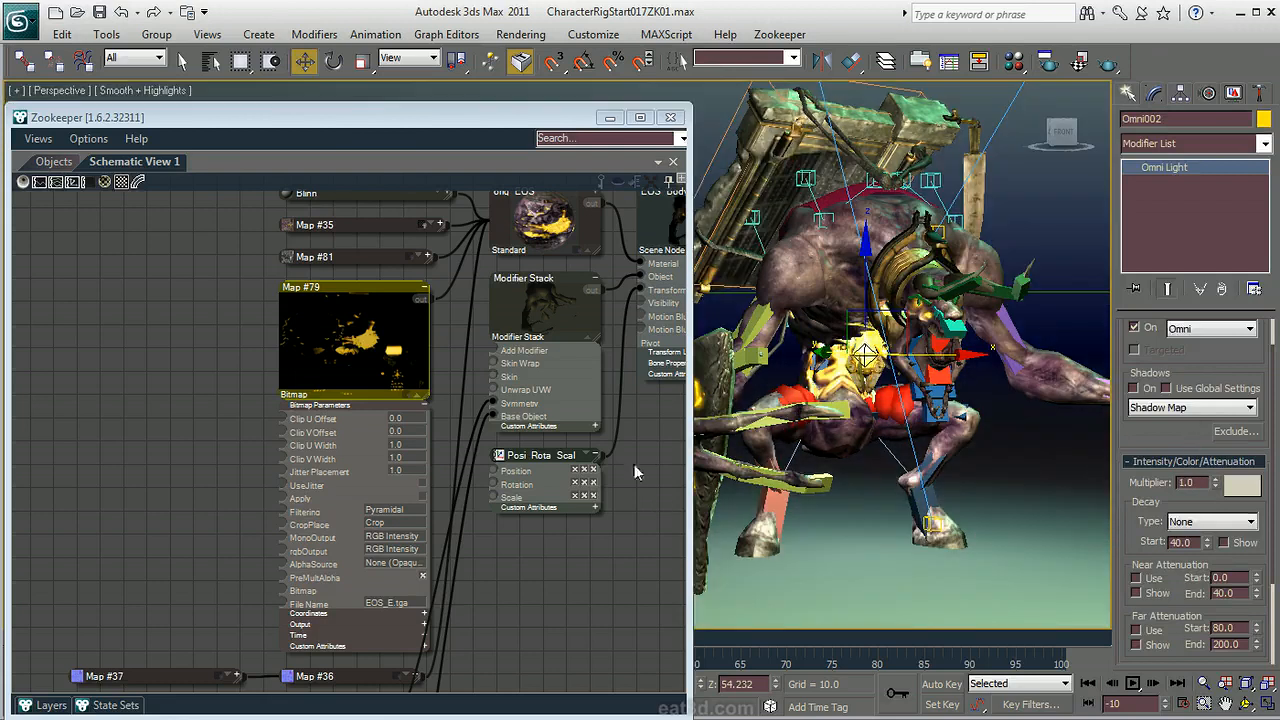
# Add the Omni002 light to the schematic as a node and select it.
pyautogui.rightClick(501, 512)
pyautogui.click(567, 566)
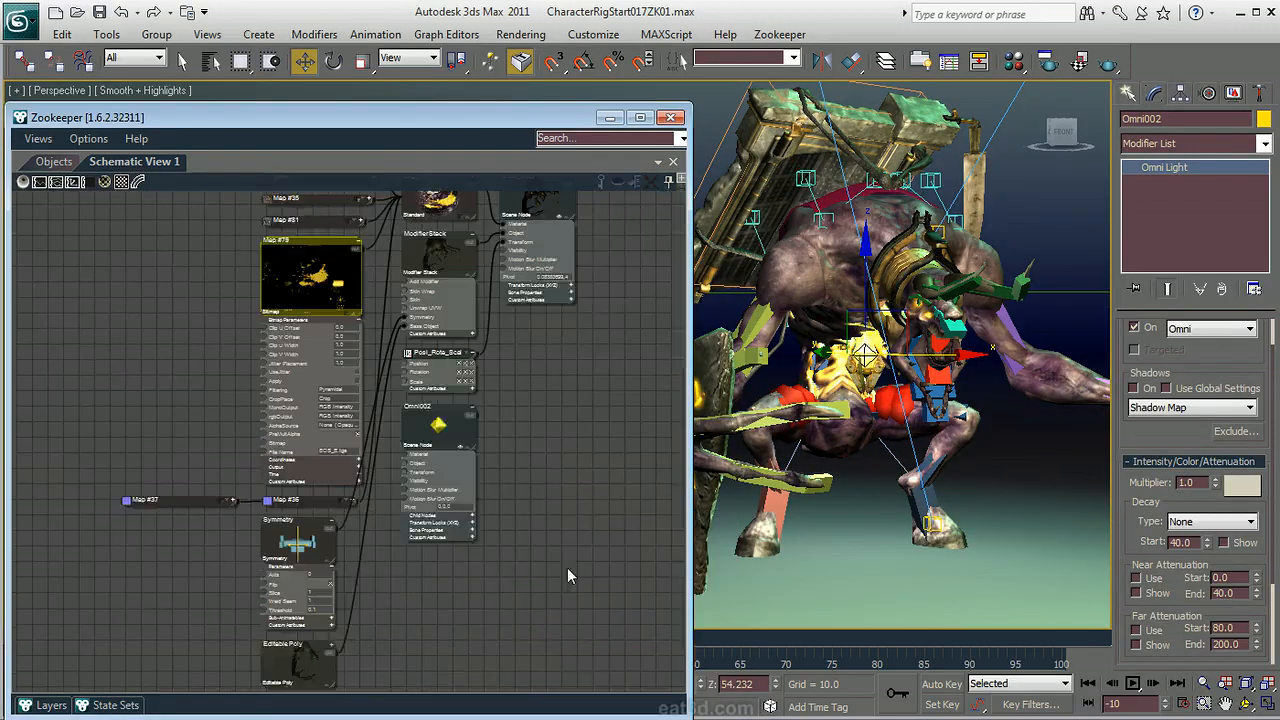
pyautogui.scroll(2, 440, 506)
pyautogui.click(420, 488)
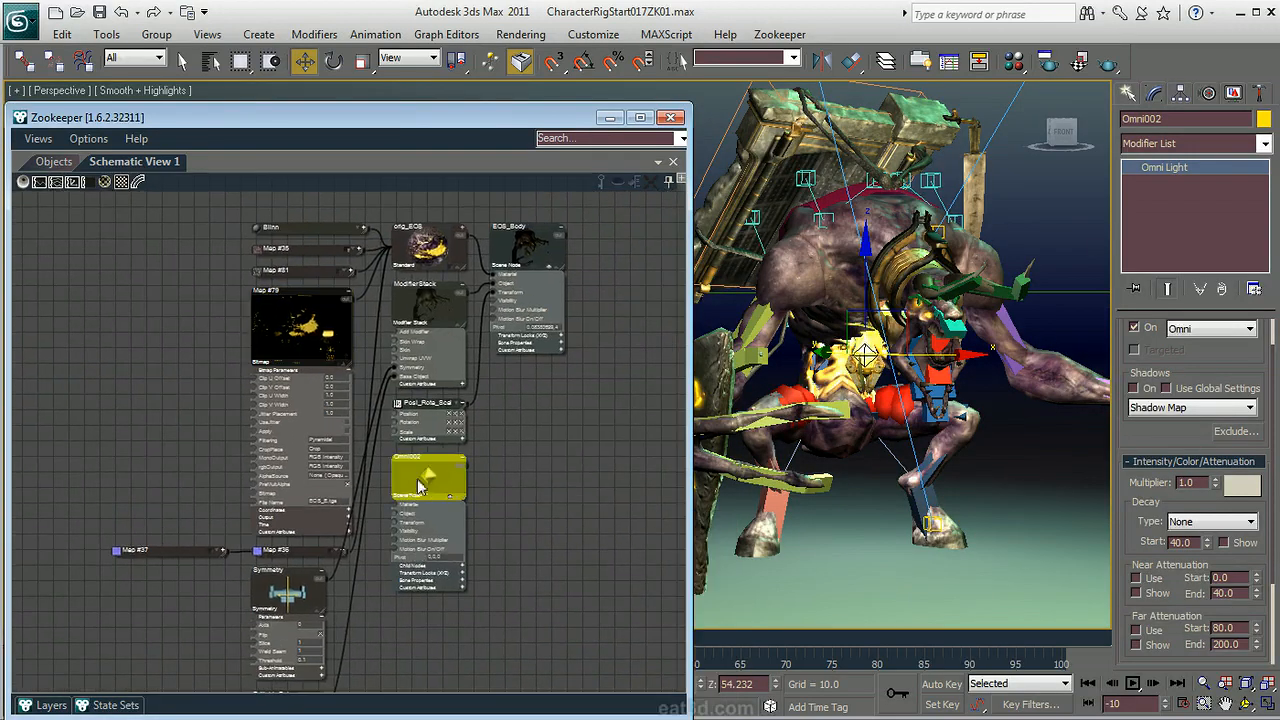
# Collapse the Posi_Rota_Scal controller node and remove it from the schematic.
pyautogui.click(462, 404)
pyautogui.click(443, 405)
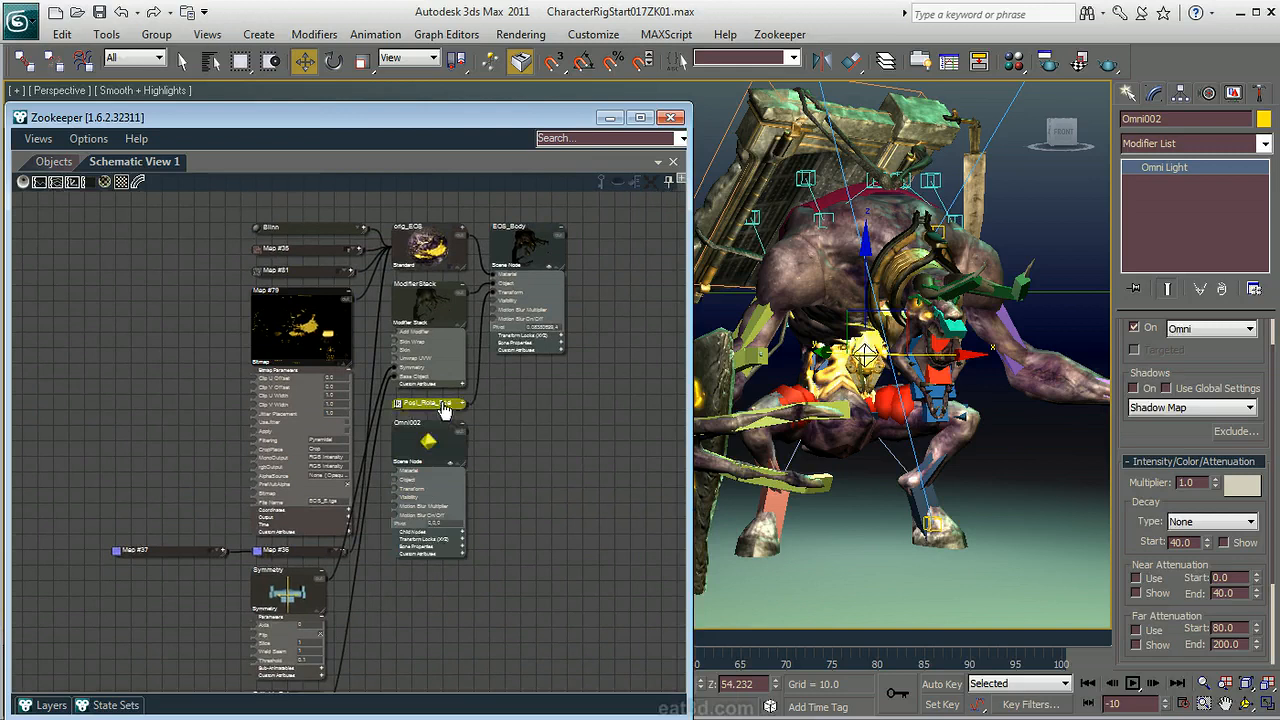
pyautogui.press('Delete')
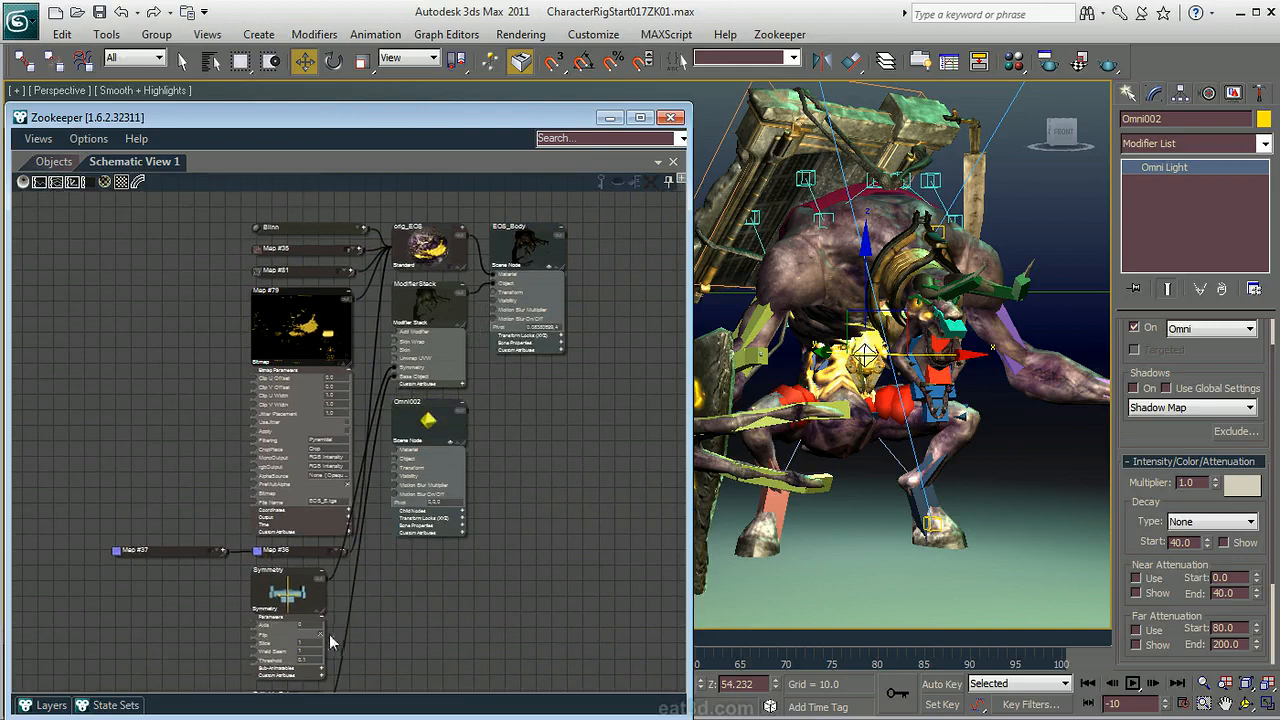
# Remove the Symmetry, Editable Poly, Map #36 and Map #37 nodes from the schematic, and collapse the Modifier Stack node.
pyautogui.click(299, 597)
pyautogui.moveTo(376, 592); pyautogui.dragTo(104, 718)
pyautogui.moveTo(573, 258); pyautogui.dragTo(563, 395, button='middle')
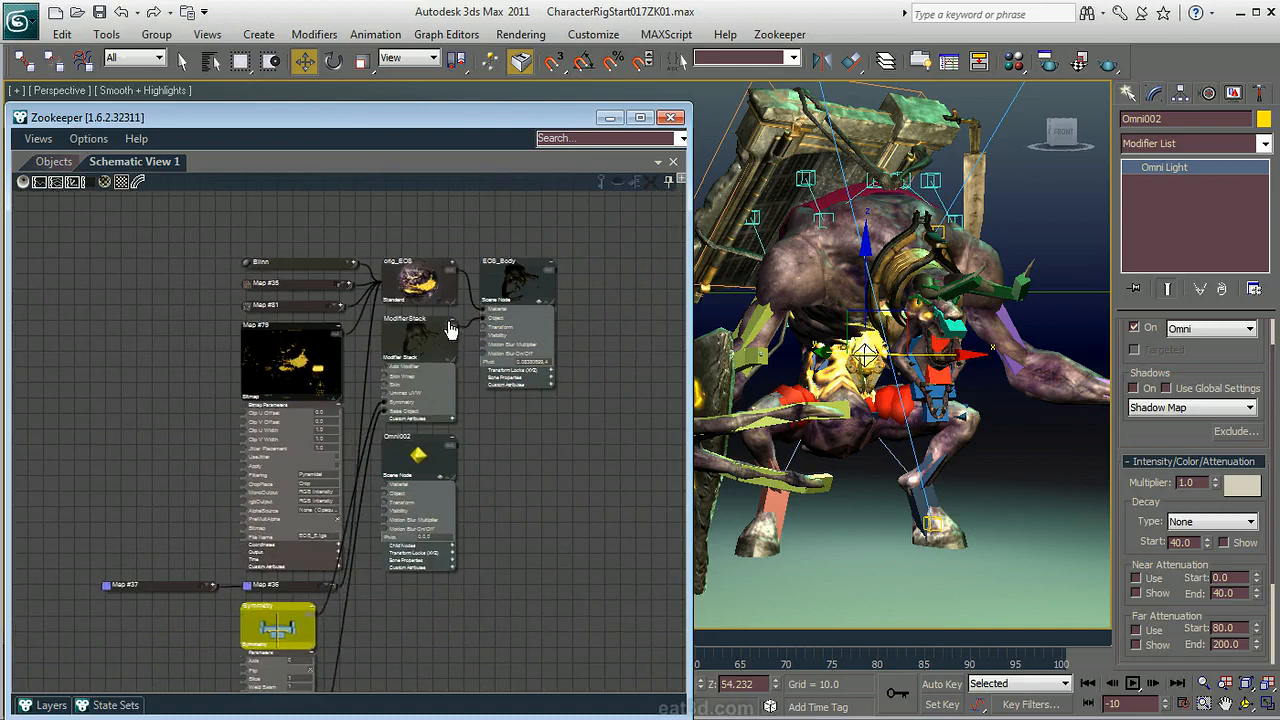
pyautogui.click(448, 324)
pyautogui.moveTo(328, 628); pyautogui.dragTo(166, 576)
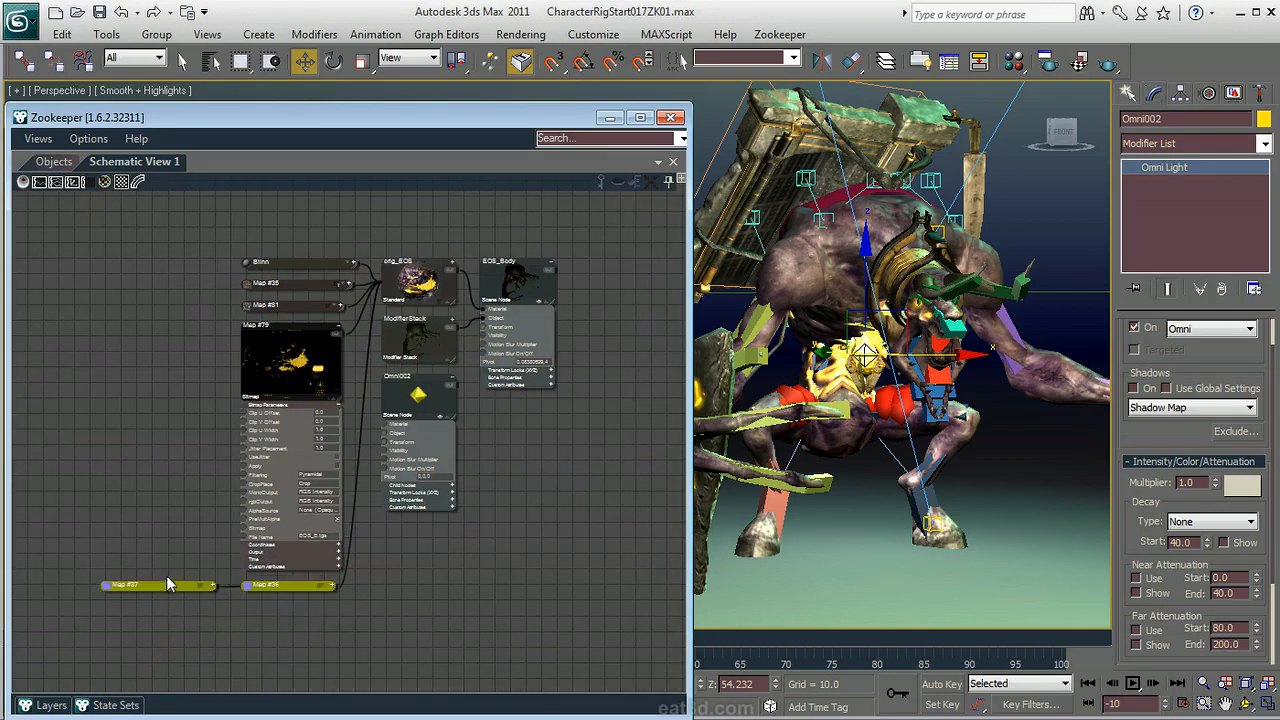
pyautogui.press('Delete')
# Insert a Color Correction texture node between the Map #79 bitmap and the orig_EOS material.
pyautogui.moveTo(427, 496); pyautogui.dragTo(481, 520, button='middle')
pyautogui.scroll(5, 482, 515)
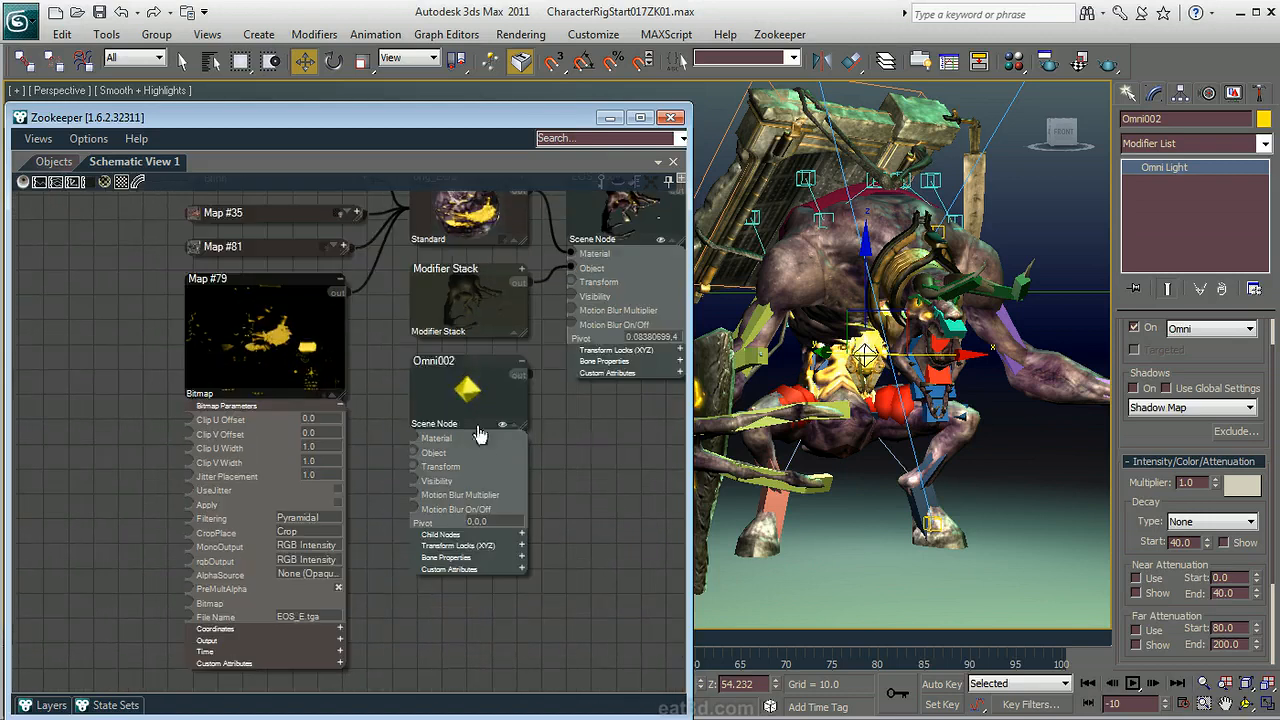
pyautogui.click(472, 402)
pyautogui.click(251, 330)
pyautogui.moveTo(329, 430); pyautogui.dragTo(319, 405, button='middle')
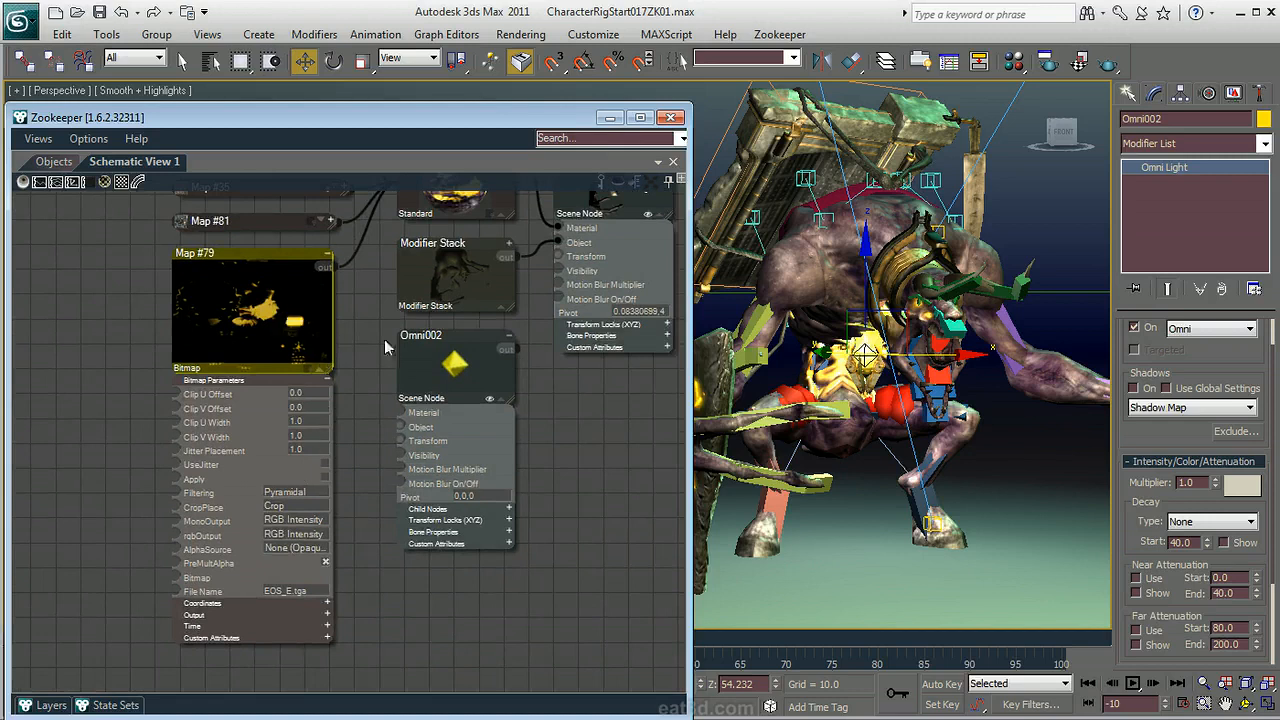
pyautogui.click(455, 362)
pyautogui.moveTo(343, 373); pyautogui.dragTo(282, 402, button='middle')
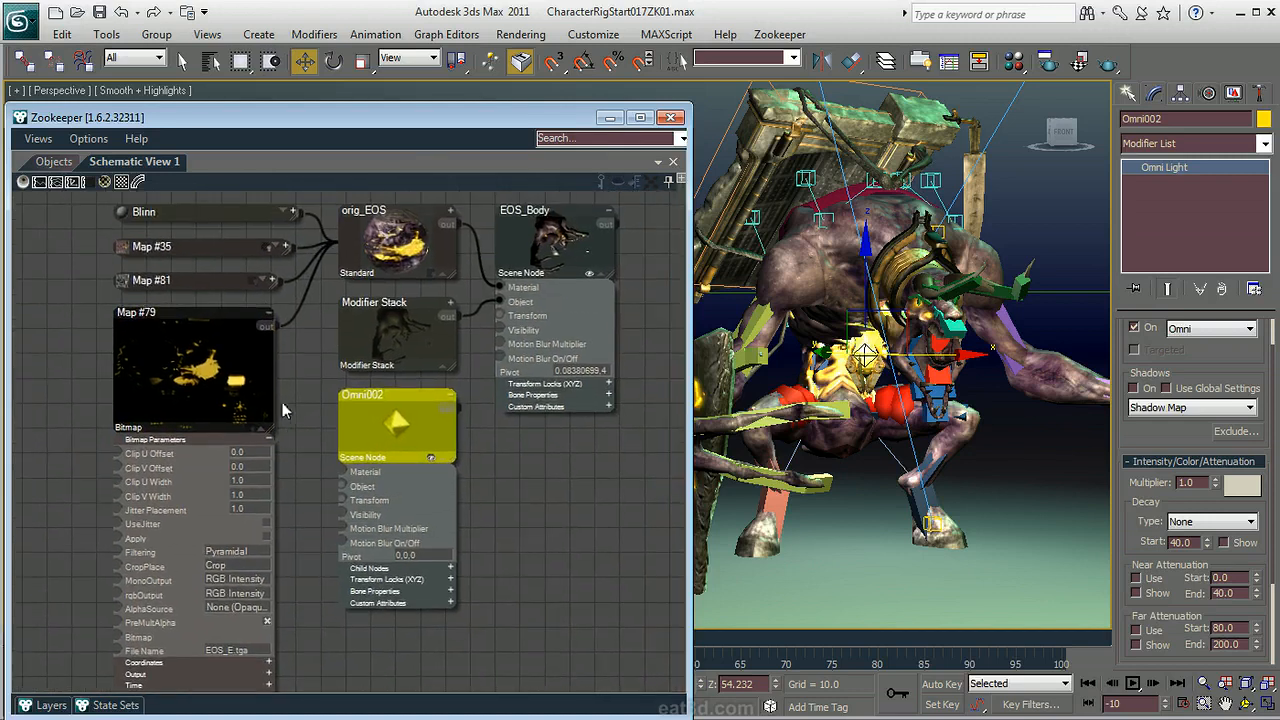
pyautogui.rightClick(298, 310)
pyautogui.write('color Correction (Textures')
pyautogui.press('Return')
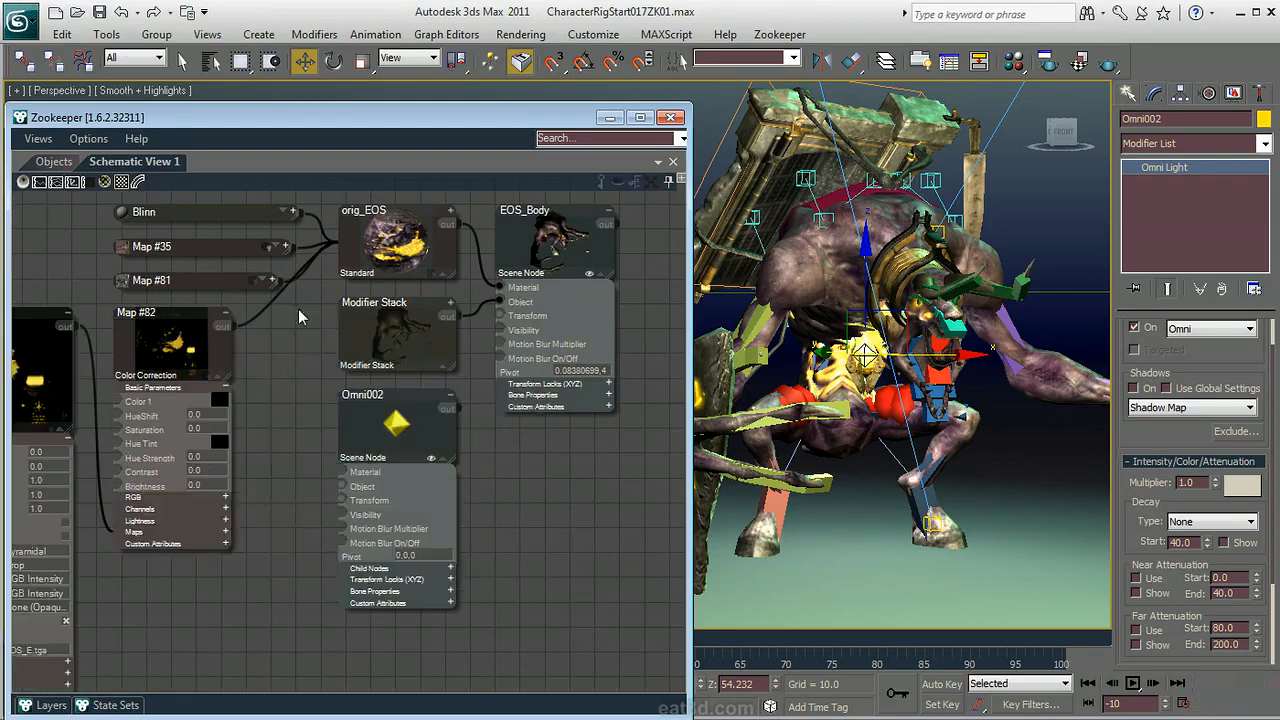
# Set the Color Correction node's Hue Tint to bright green (red 12, green 255, blue 0) and its Hue Strength to 100.
pyautogui.moveTo(272, 348); pyautogui.dragTo(347, 319, button='middle')
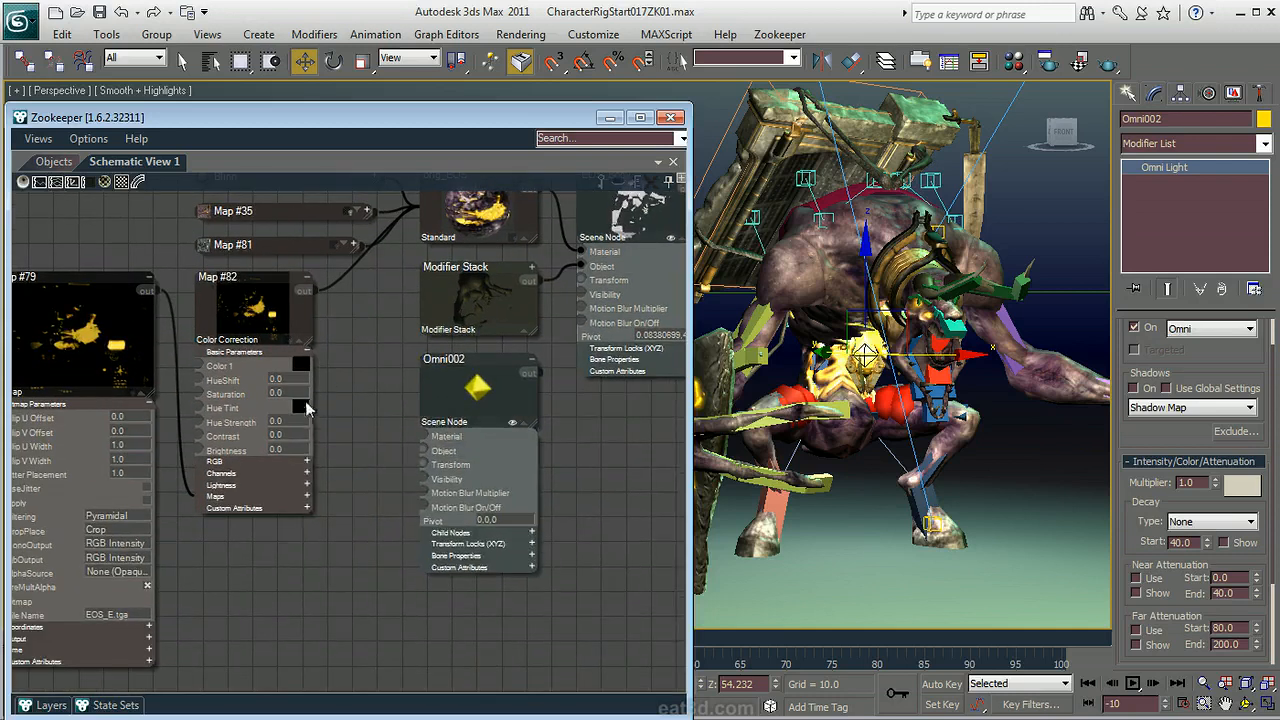
pyautogui.click(304, 409)
pyautogui.click(375, 452)
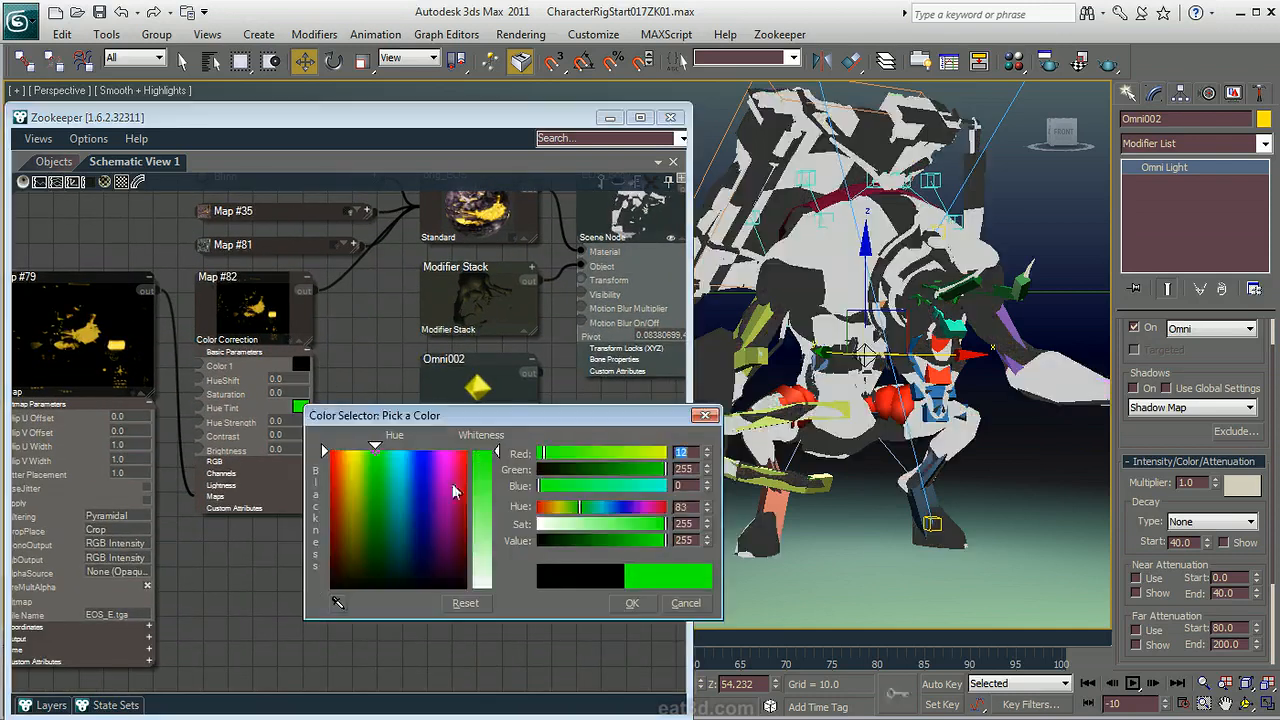
pyautogui.click(628, 603)
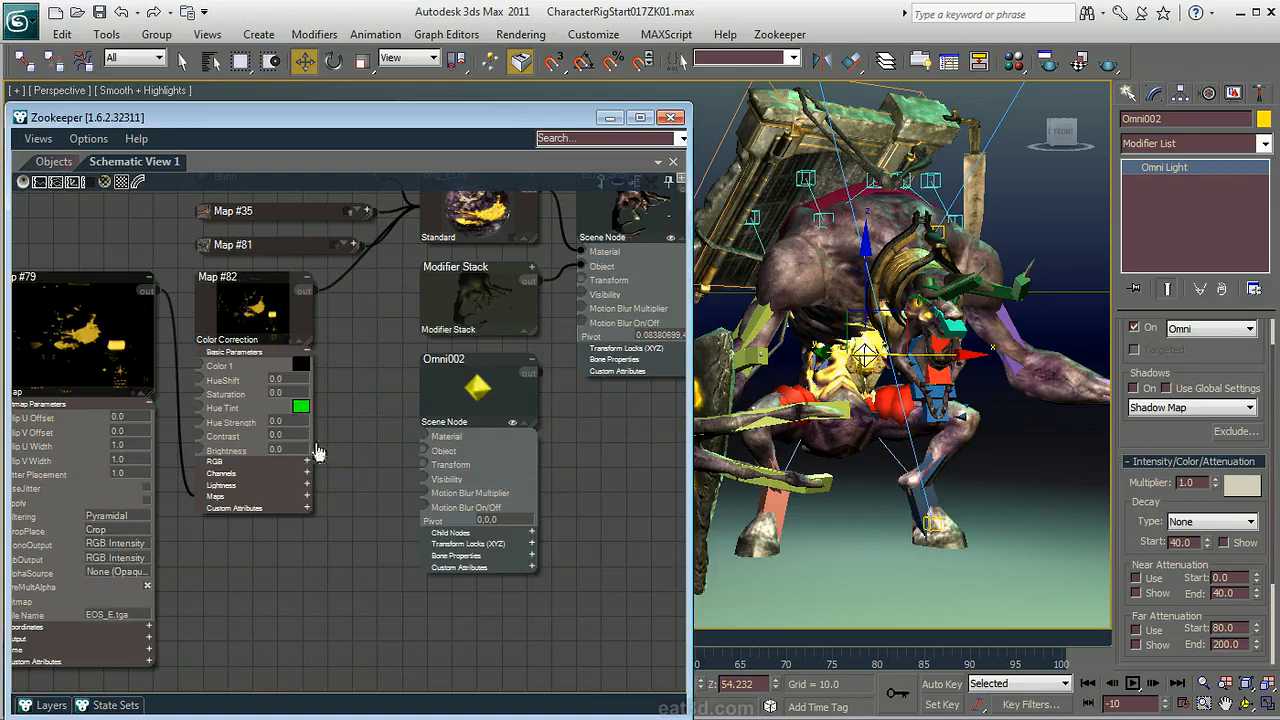
pyautogui.click(293, 422)
pyautogui.write('100')
pyautogui.press('Return')
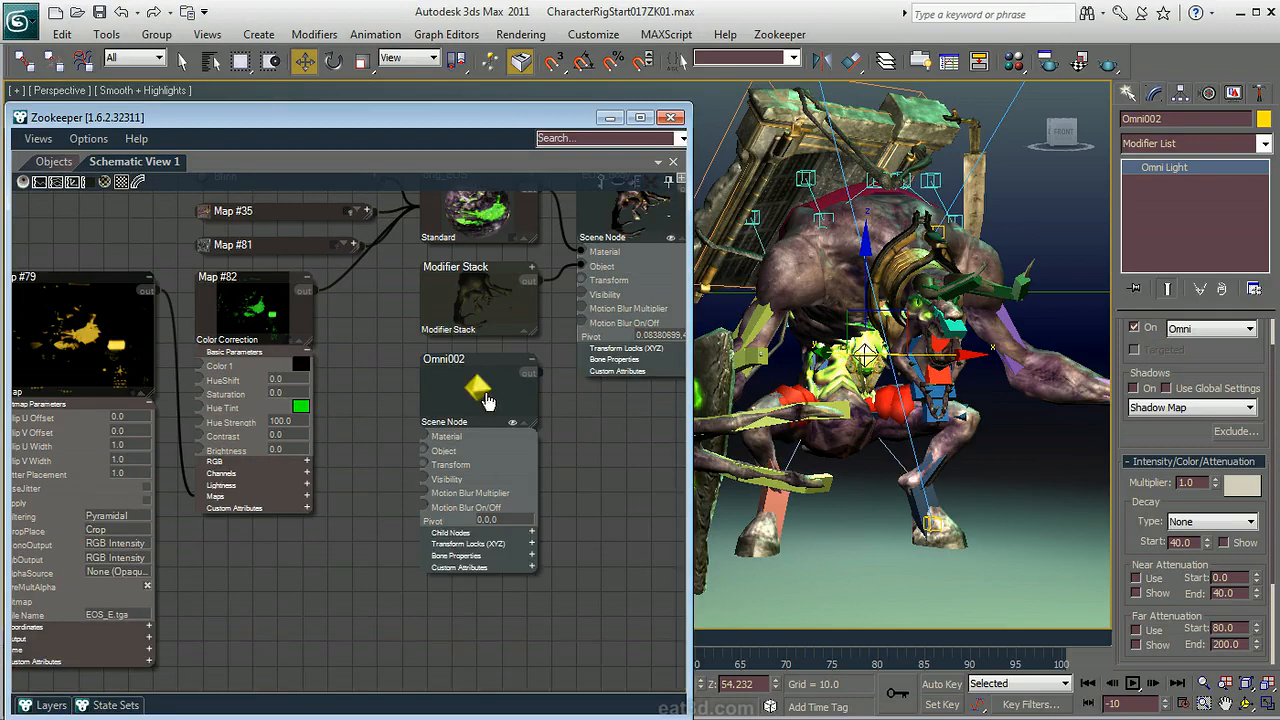
# Create a new state set named ViewRender and start recording changes into it.
pyautogui.click(108, 706)
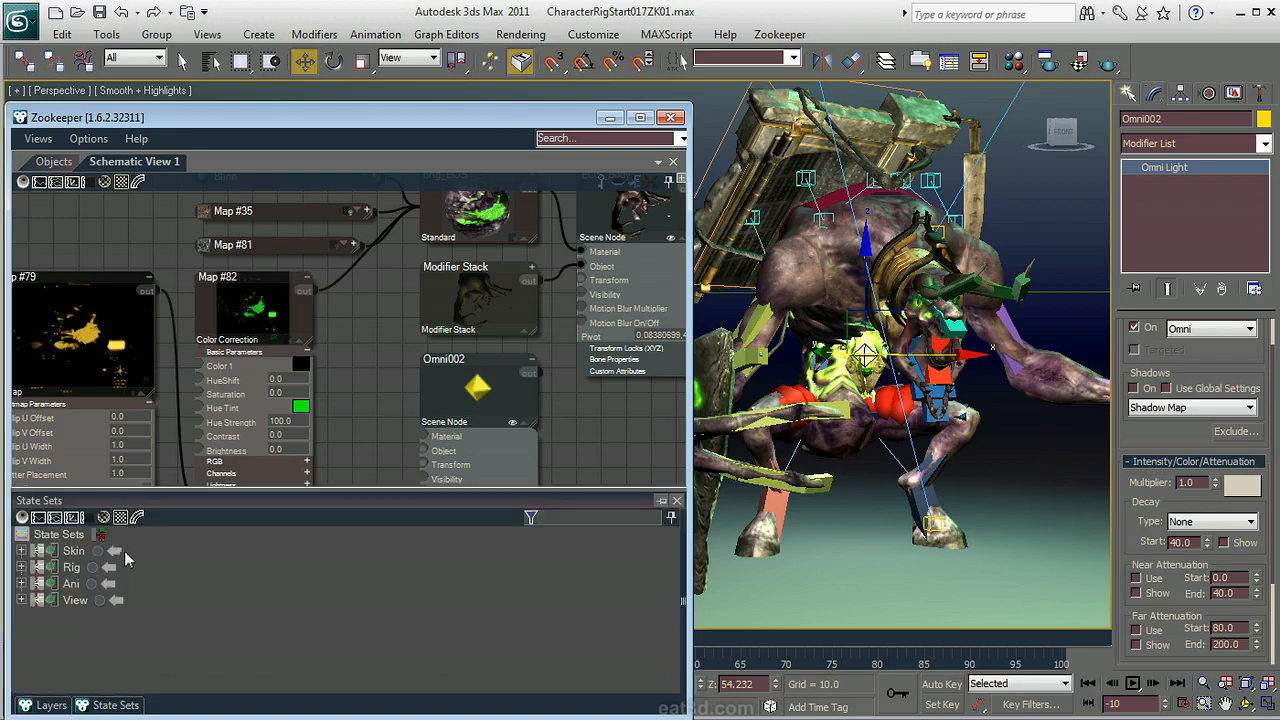
pyautogui.click(100, 536)
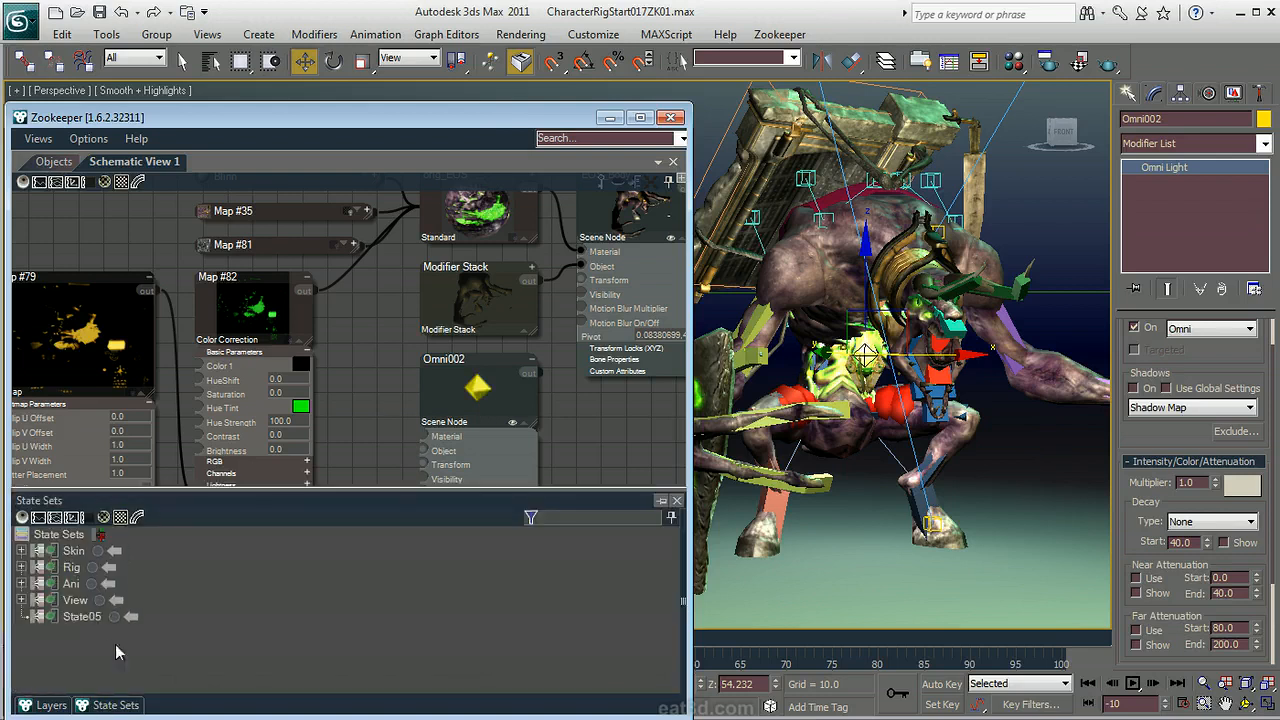
pyautogui.write('ViewRender')
pyautogui.press('Return')
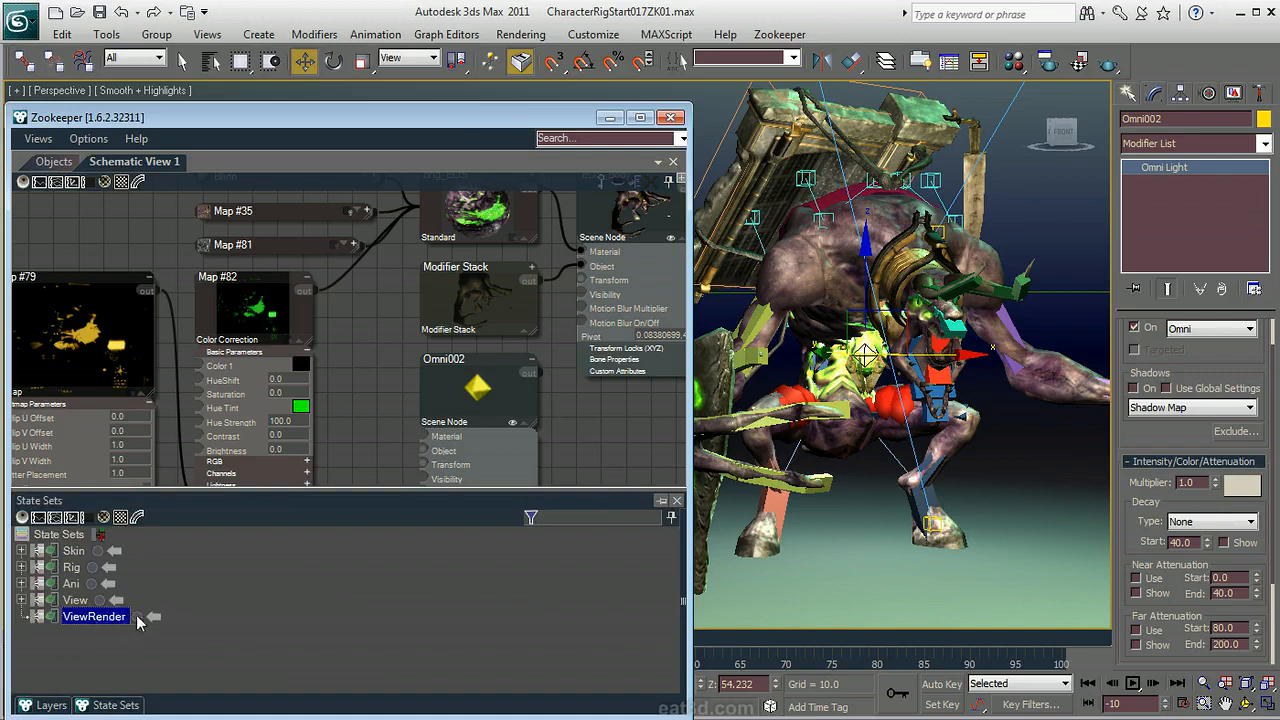
# Hide the Muscles, bones and lights layers.
pyautogui.click(45, 705)
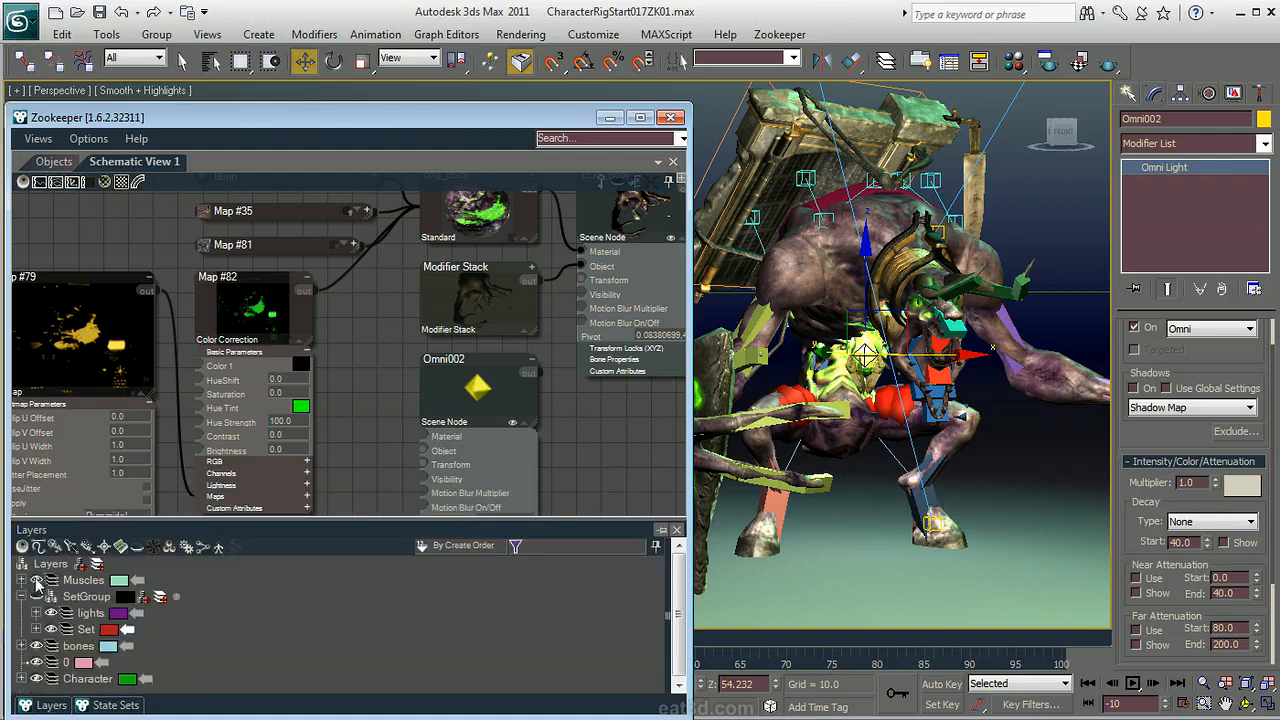
pyautogui.click(36, 580)
pyautogui.click(36, 646)
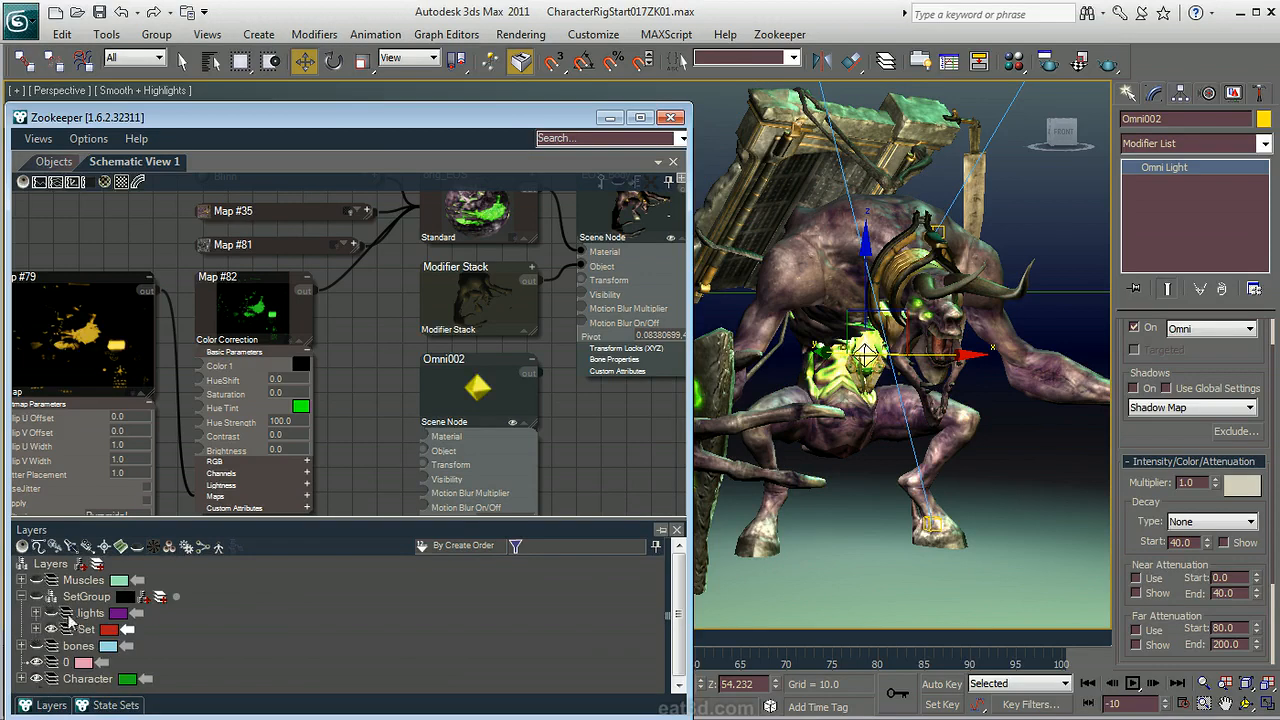
pyautogui.click(52, 613)
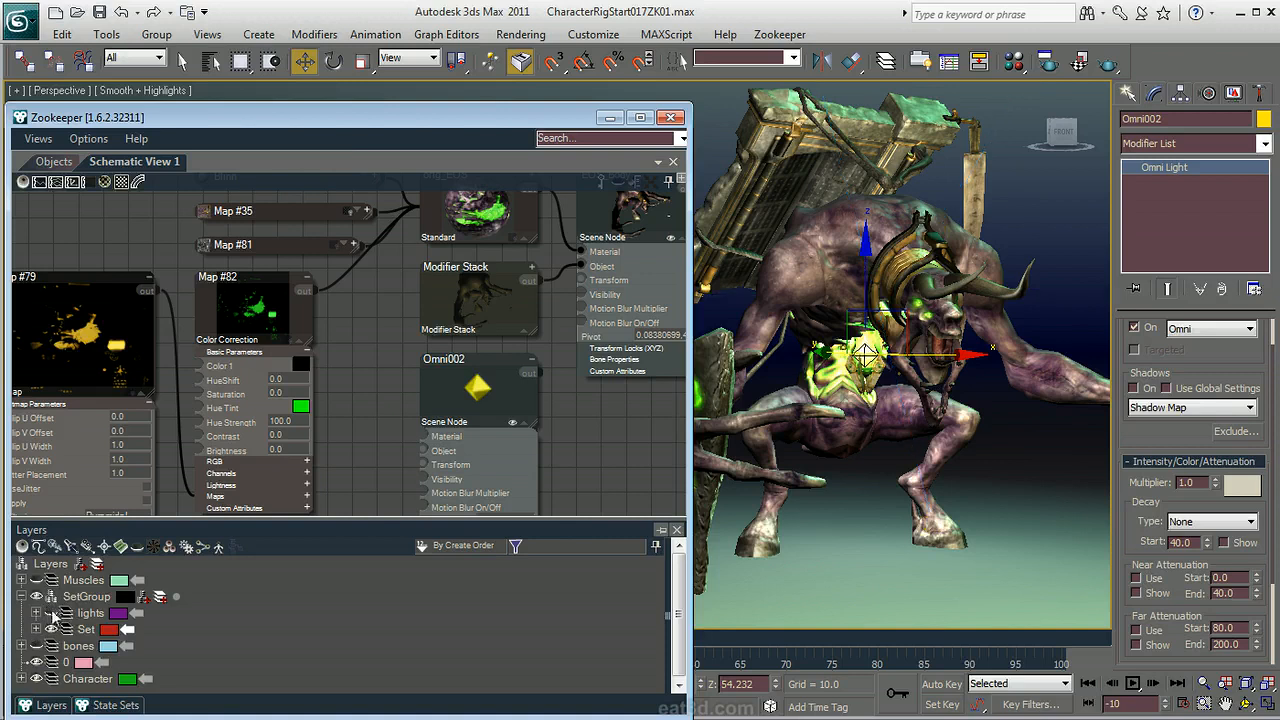
# Enable hardware shading and shadows in the Perspective viewport's lighting options.
pyautogui.click(143, 90)
pyautogui.moveTo(288, 220)
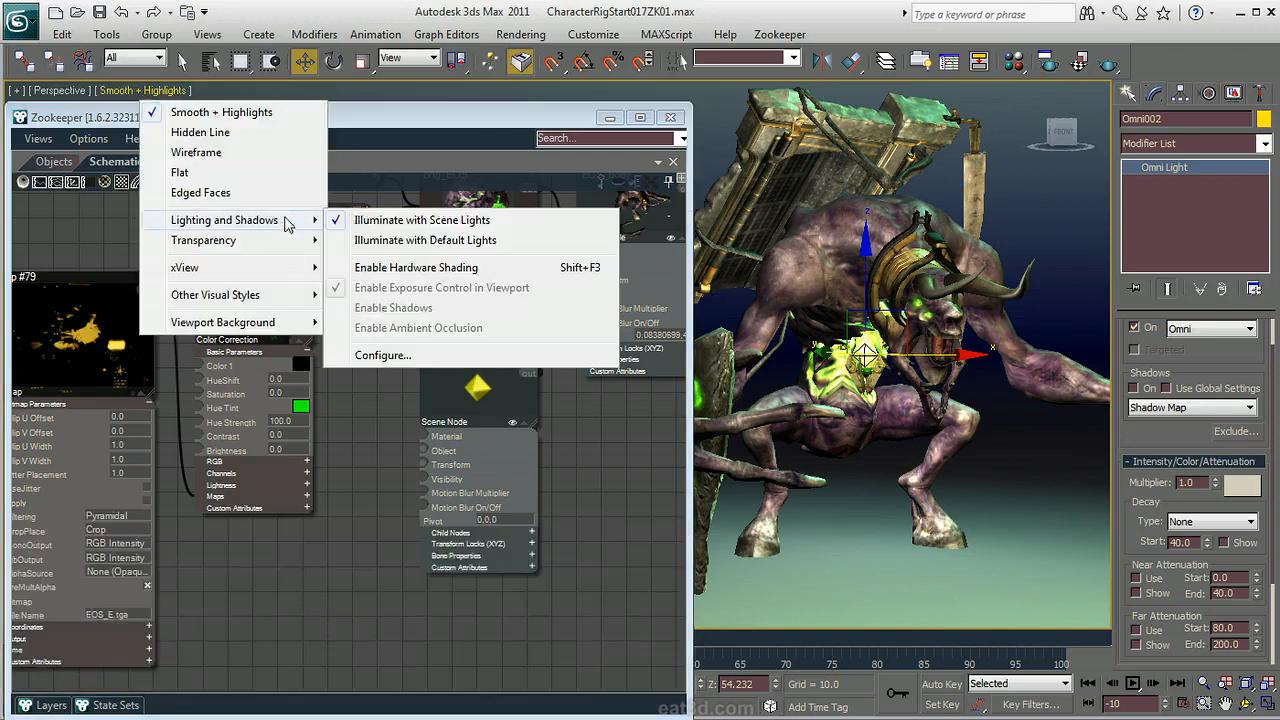
pyautogui.click(418, 268)
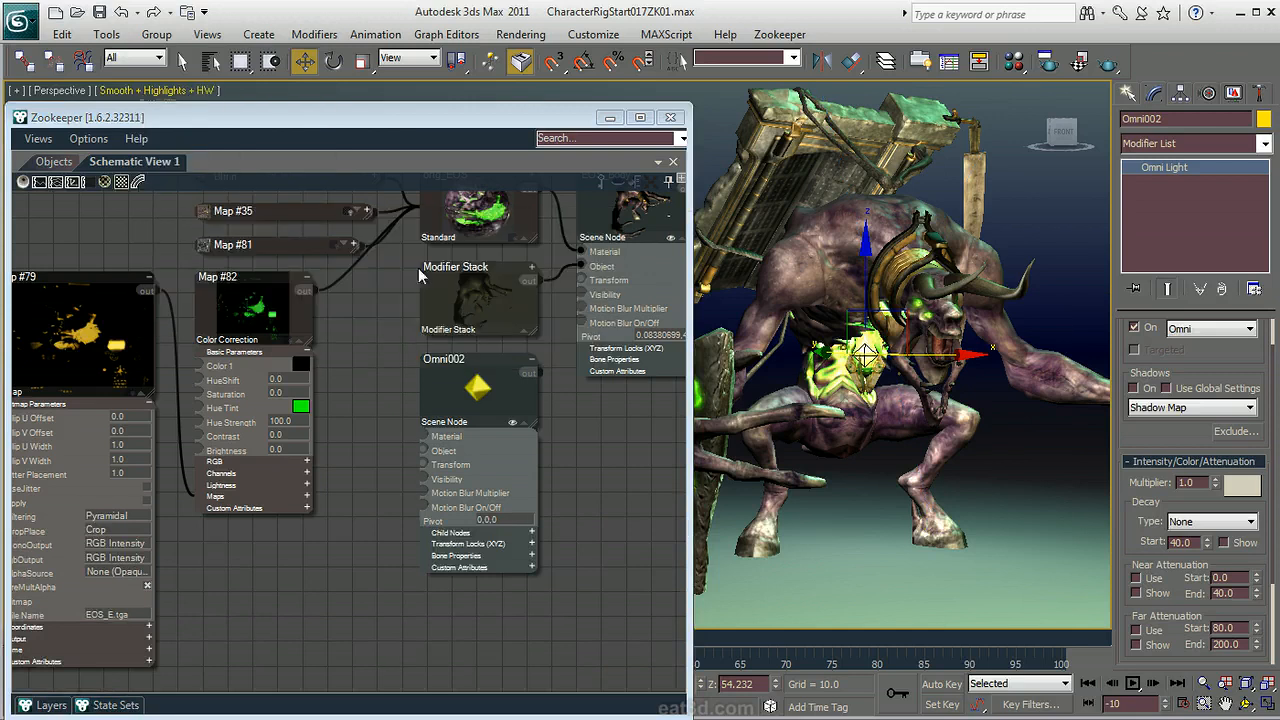
pyautogui.click(197, 92)
pyautogui.moveTo(300, 220)
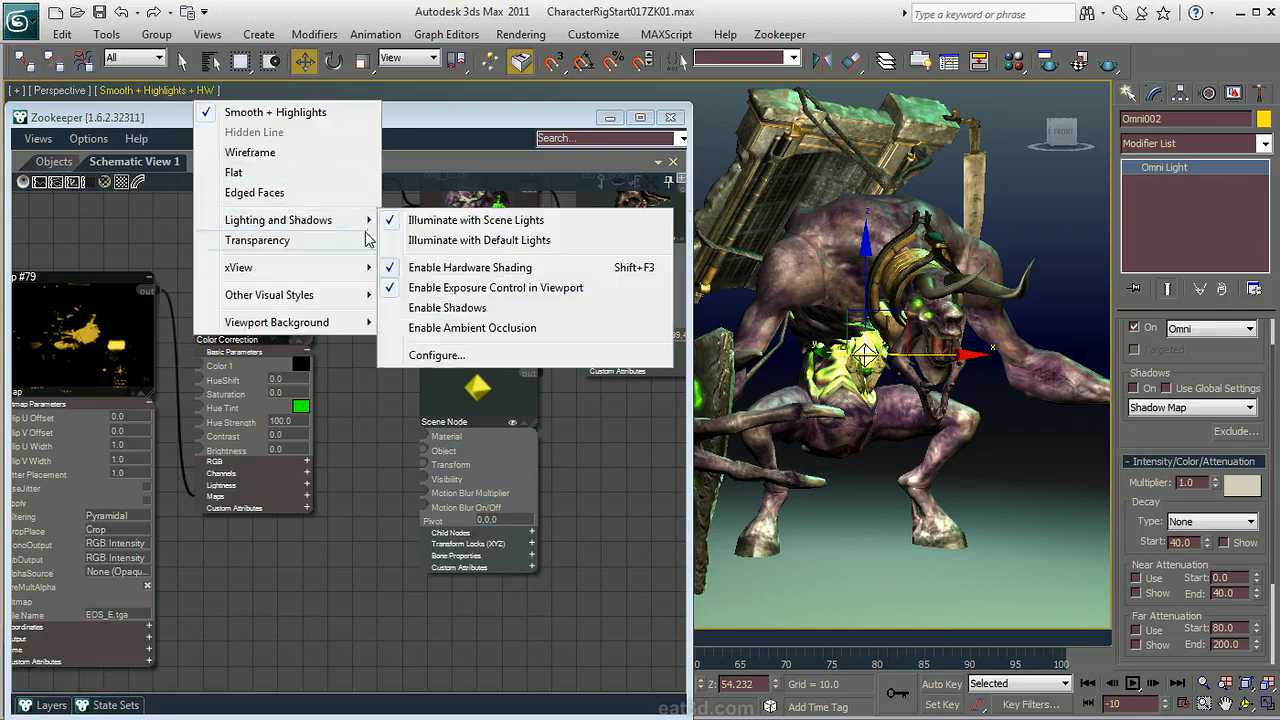
pyautogui.click(450, 308)
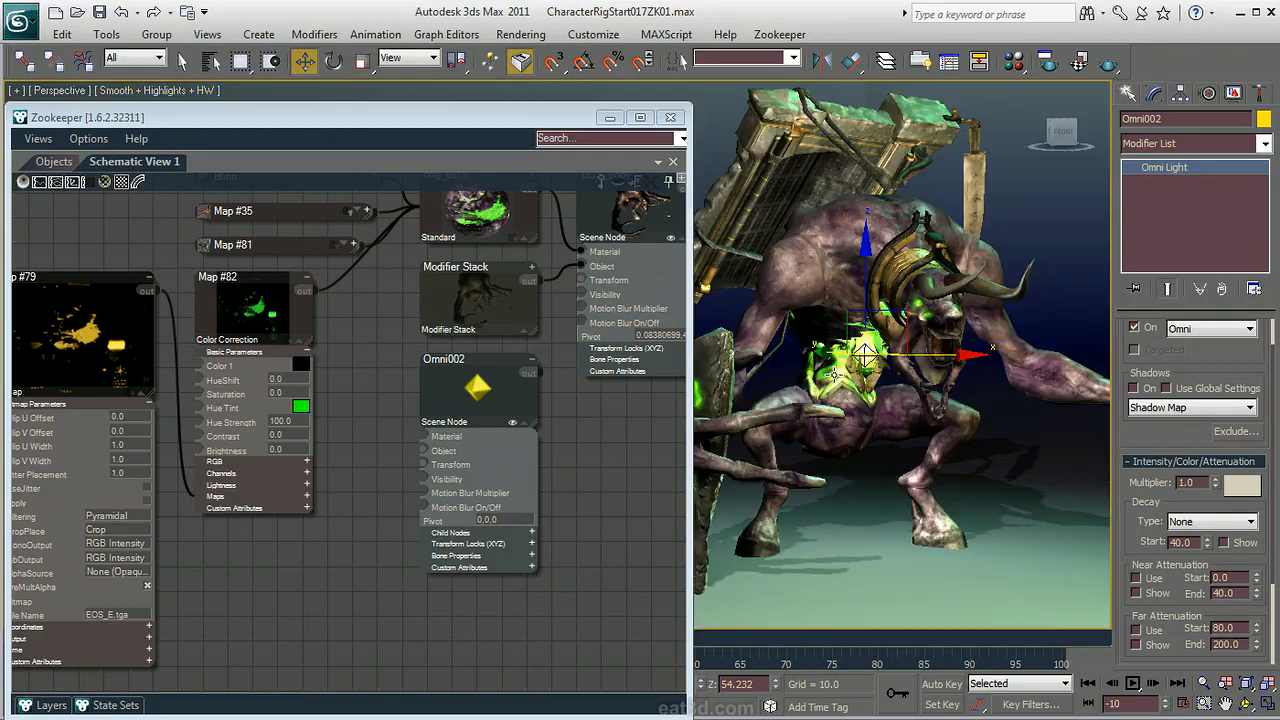
# Stop recording the ViewRender state set.
pyautogui.click(116, 705)
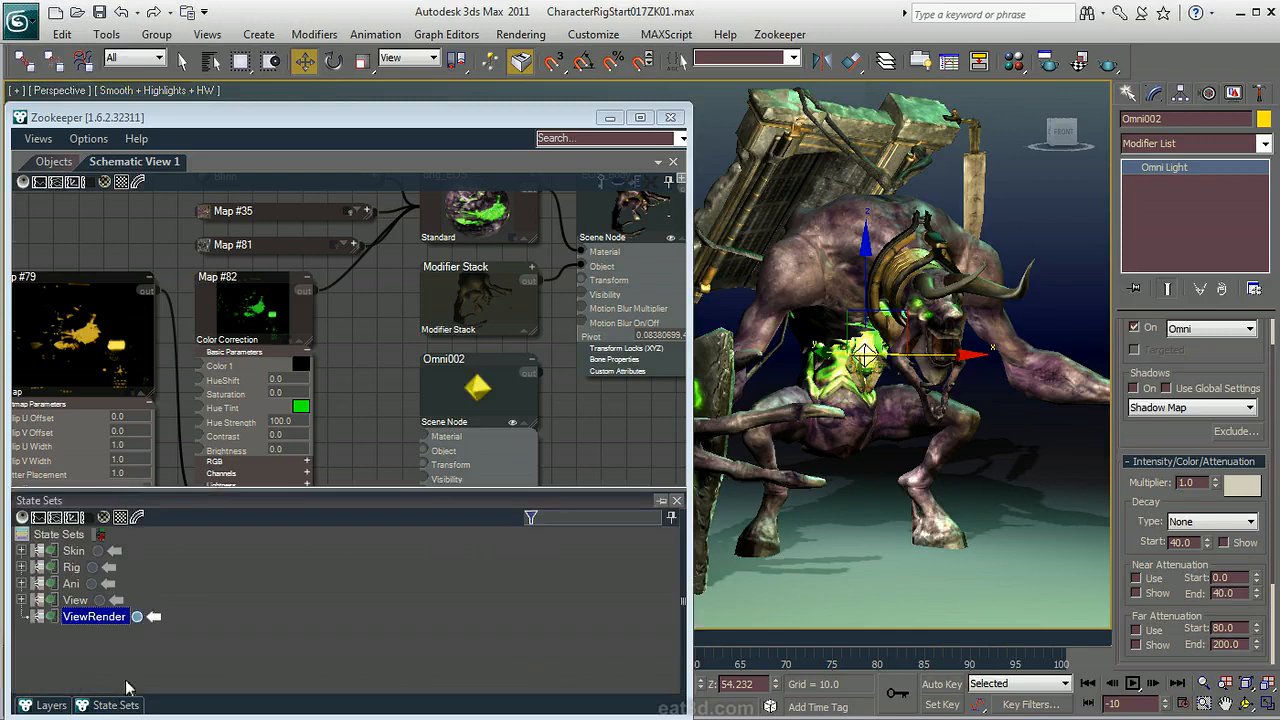
pyautogui.click(139, 618)
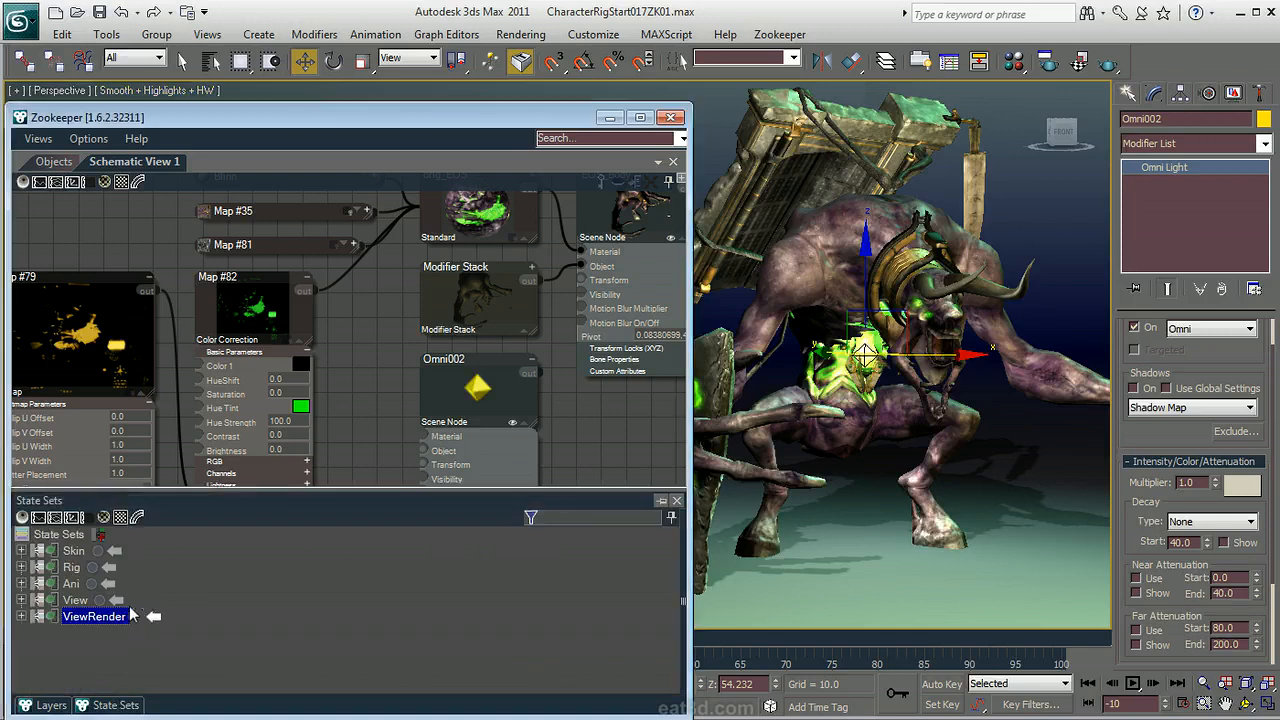
pyautogui.click(377, 350)
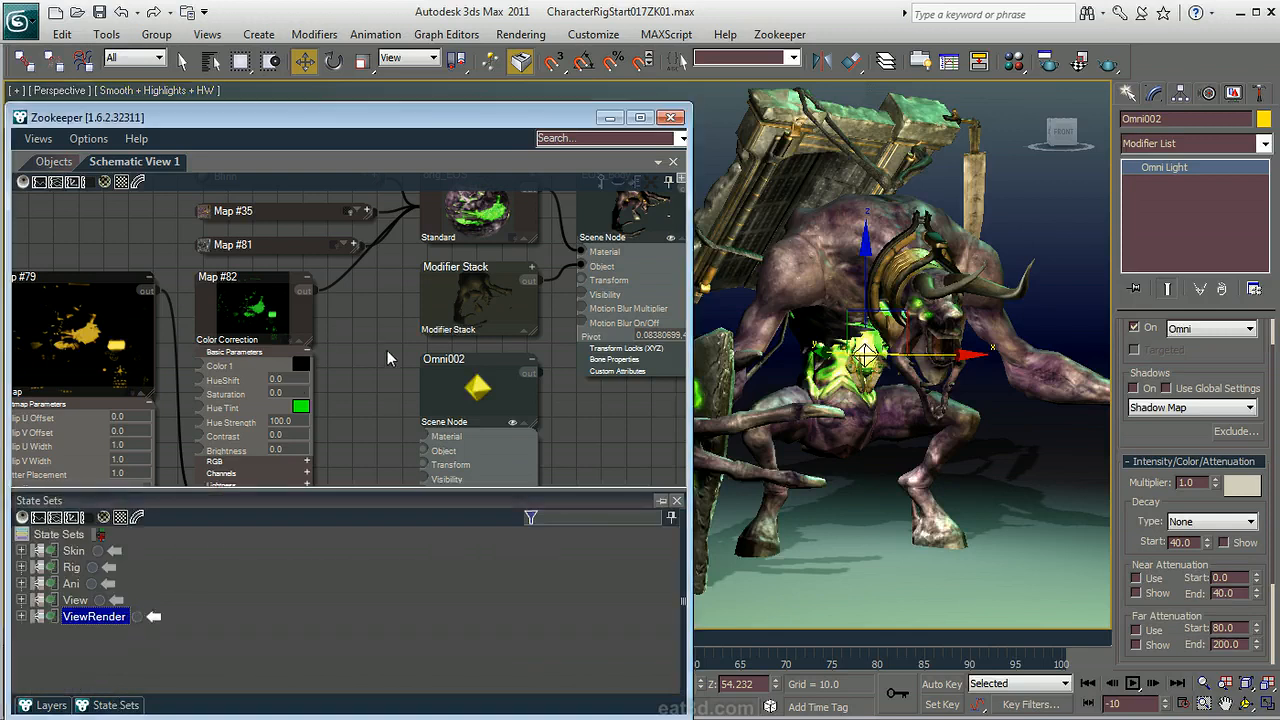
# Try an orange and a dark blue Hue Tint on the Map #82 Color Correction node, and cancel the color change.
pyautogui.click(300, 406)
pyautogui.click(346, 491)
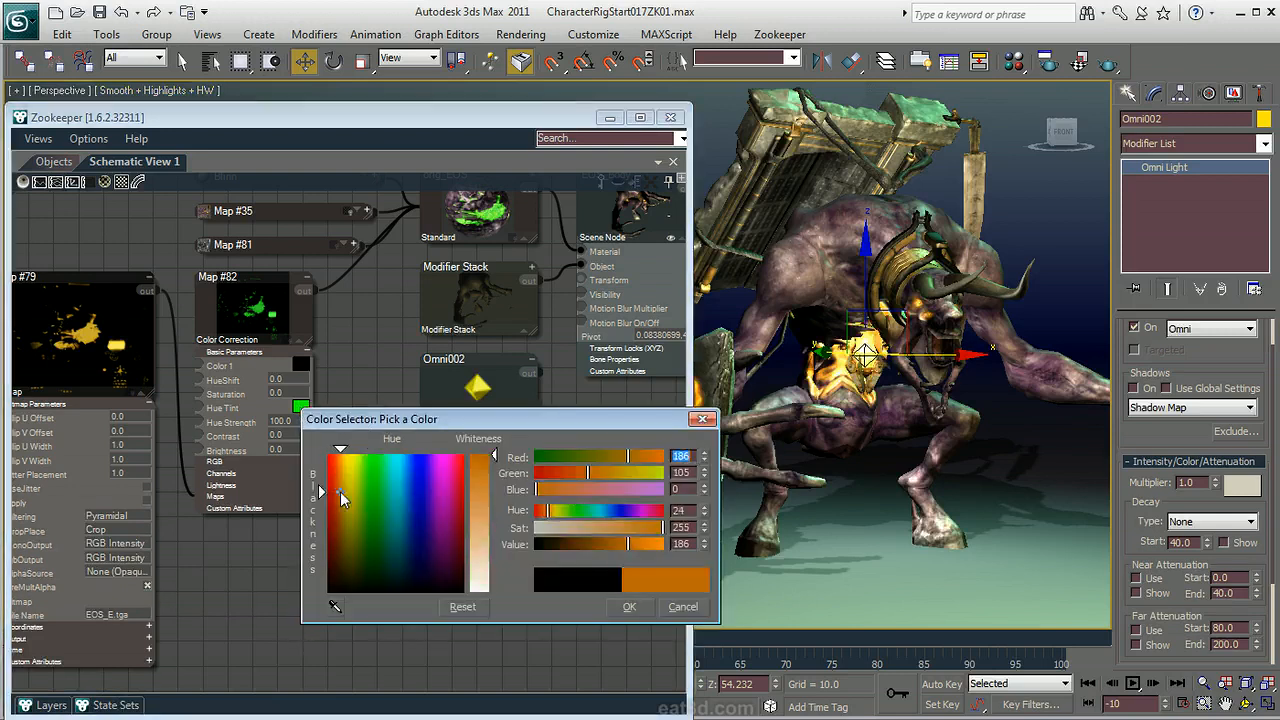
pyautogui.click(411, 511)
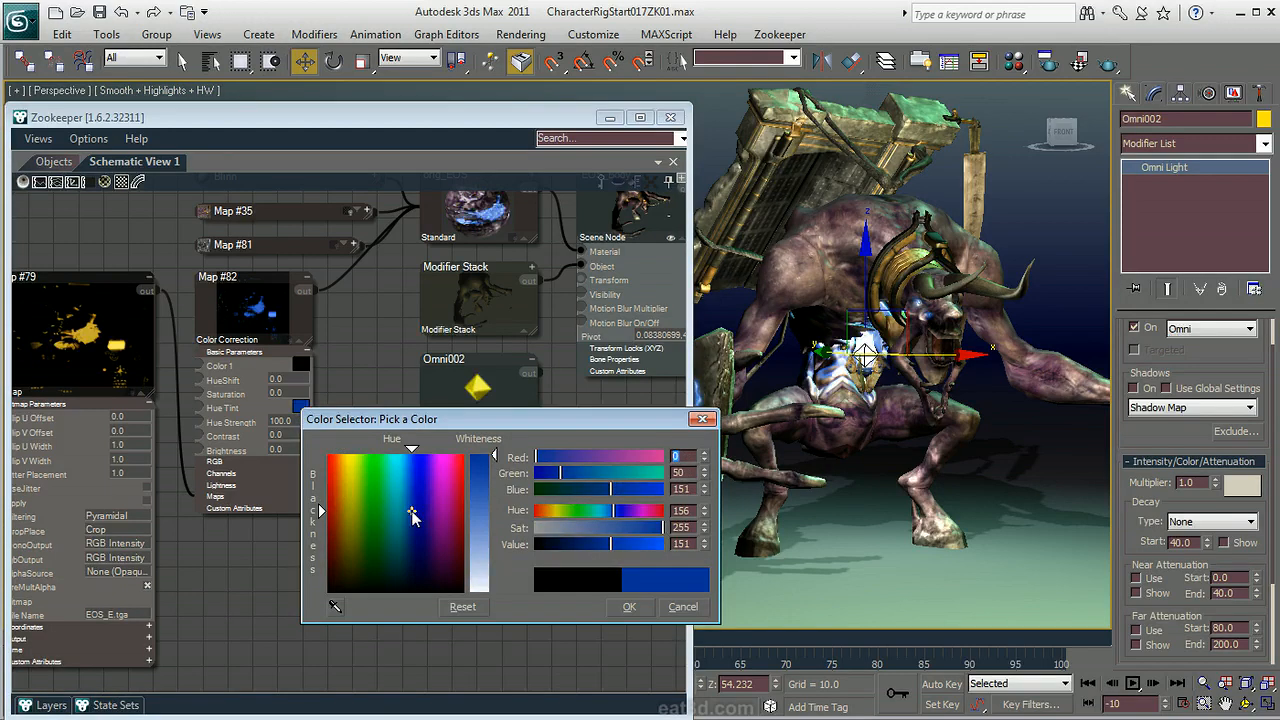
pyautogui.click(677, 605)
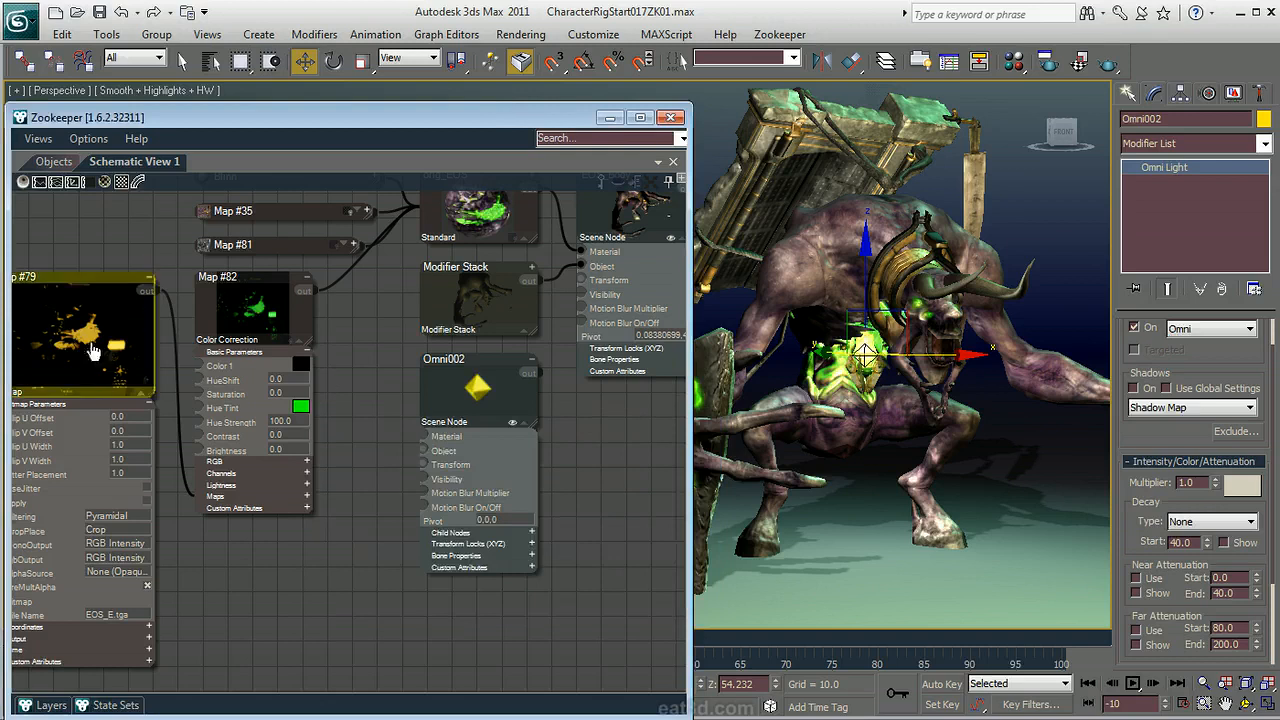
# Remove the Map #79 node from the schematic and bring the Light node out of Omni002's Object input.
pyautogui.press('Delete')
pyautogui.moveTo(327, 431); pyautogui.dragTo(324, 405, button='middle')
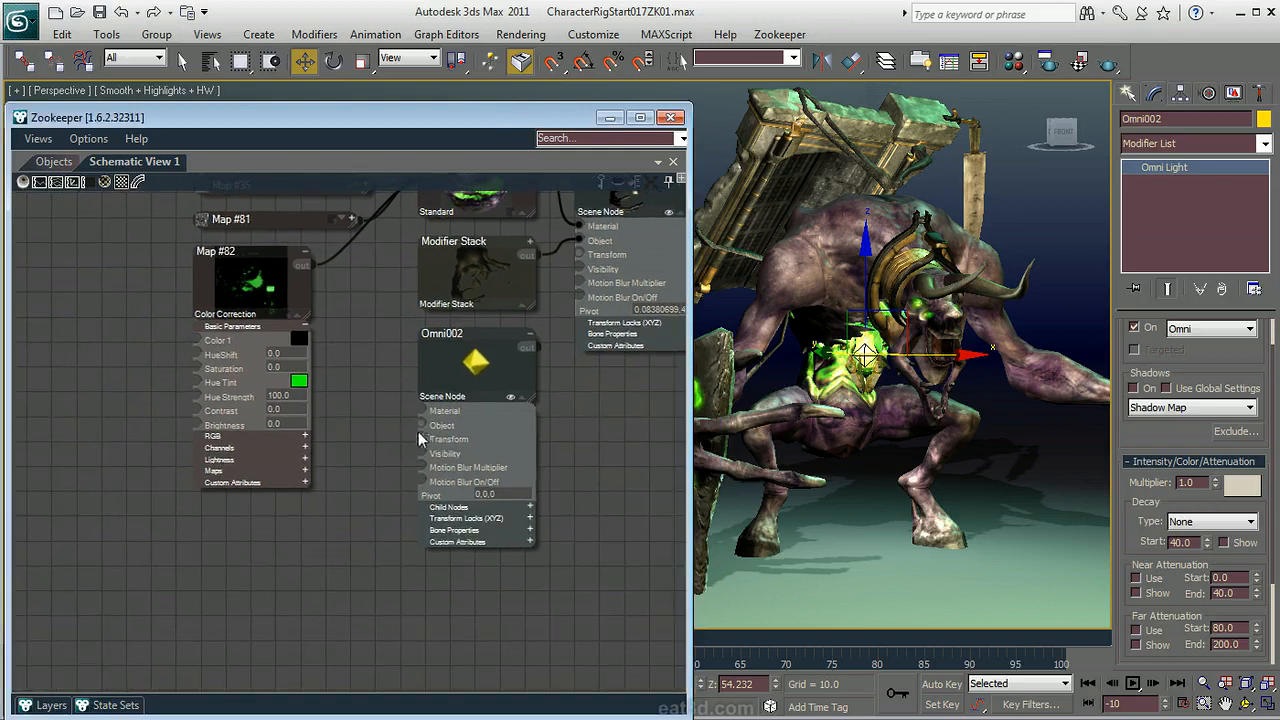
pyautogui.moveTo(419, 423); pyautogui.dragTo(389, 467)
pyautogui.moveTo(420, 424); pyautogui.dragTo(305, 575)
pyautogui.moveTo(300, 580); pyautogui.dragTo(414, 527, button='middle')
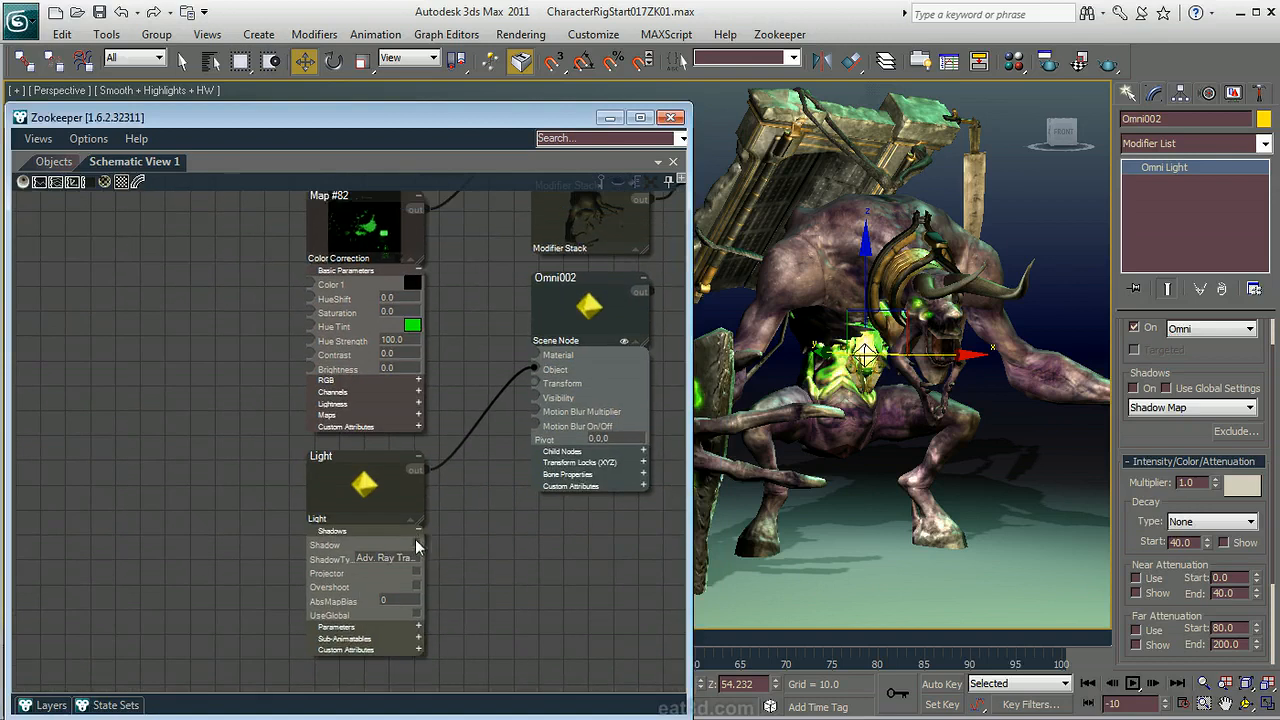
# Turn on Shadow for the Light node and expand its Parameters section.
pyautogui.click(358, 627)
pyautogui.moveTo(248, 560); pyautogui.dragTo(293, 508, button='middle')
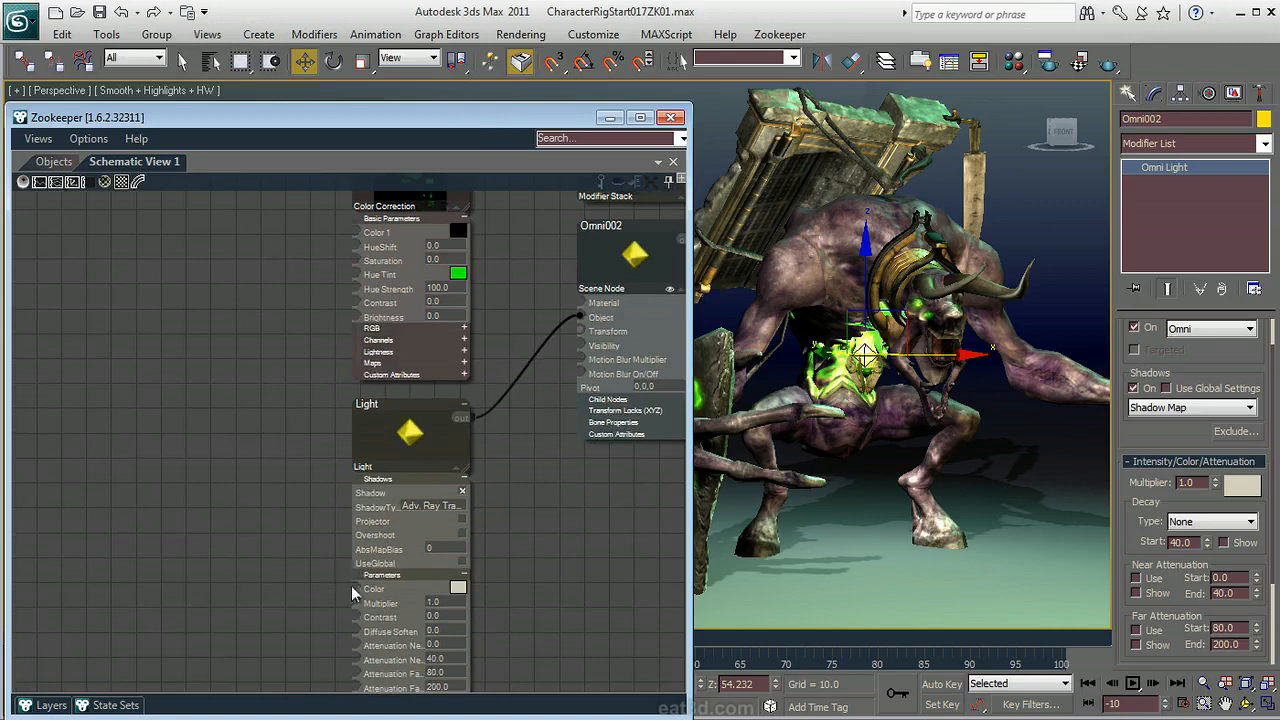
# Create a Bezier Float controller on the Light node's Multiplier and connect it to Map #82's Hue Strength as well.
pyautogui.moveTo(352, 605); pyautogui.dragTo(206, 304)
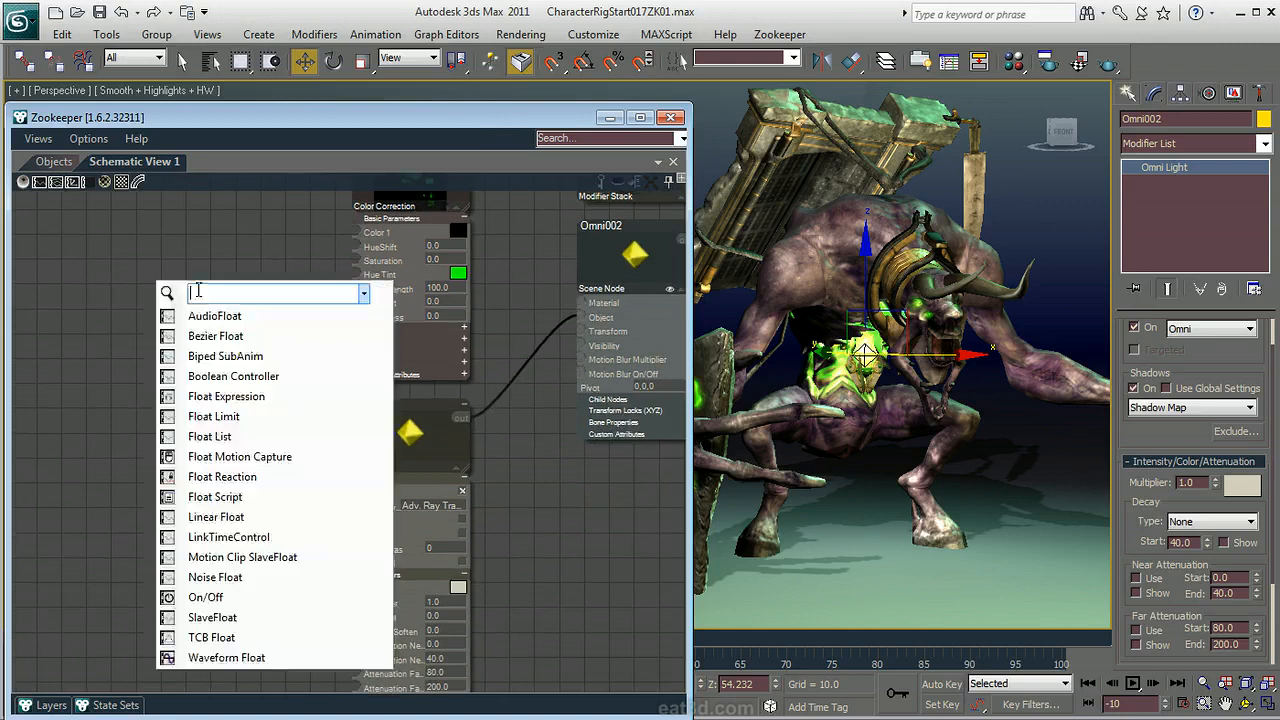
pyautogui.click(211, 334)
pyautogui.moveTo(257, 332); pyautogui.dragTo(142, 450, button='middle')
pyautogui.moveTo(200, 524); pyautogui.dragTo(241, 415)
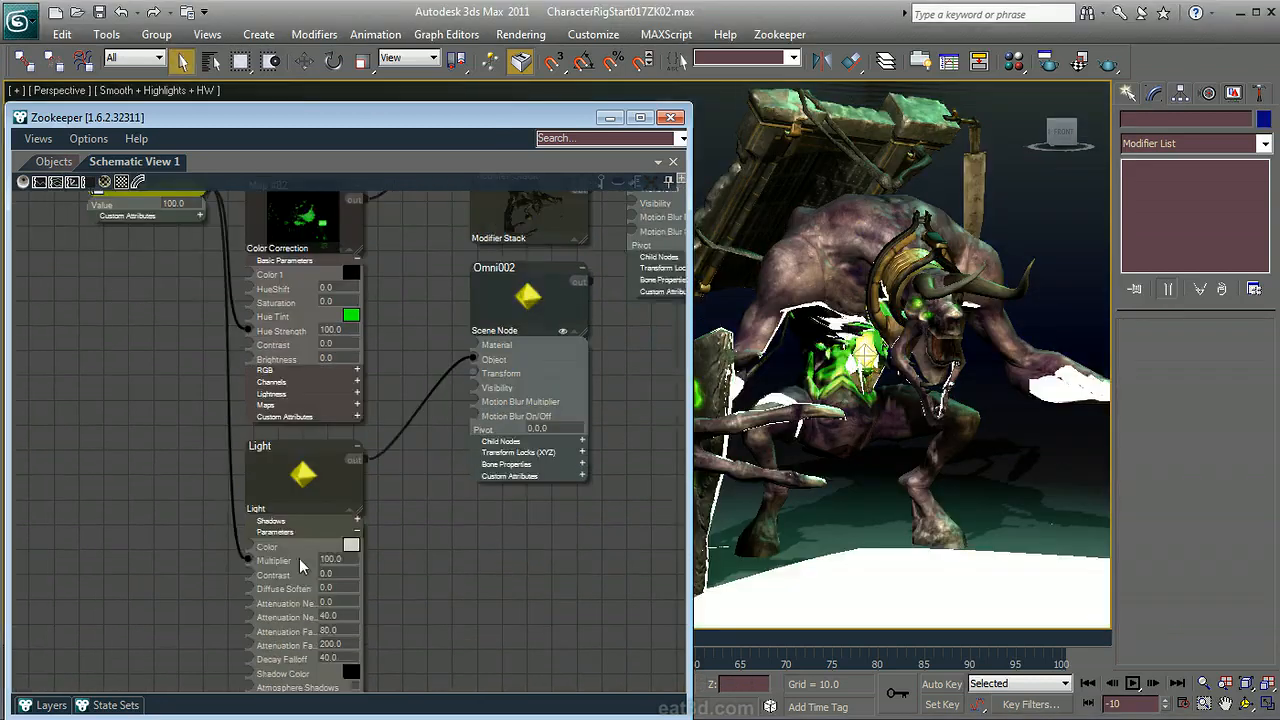
# Reroute Bezier Float1 from Map #82's Hue Strength to its Brightness, and insert a Float Expression controller on that connection.
pyautogui.moveTo(409, 538); pyautogui.dragTo(398, 576, button='middle')
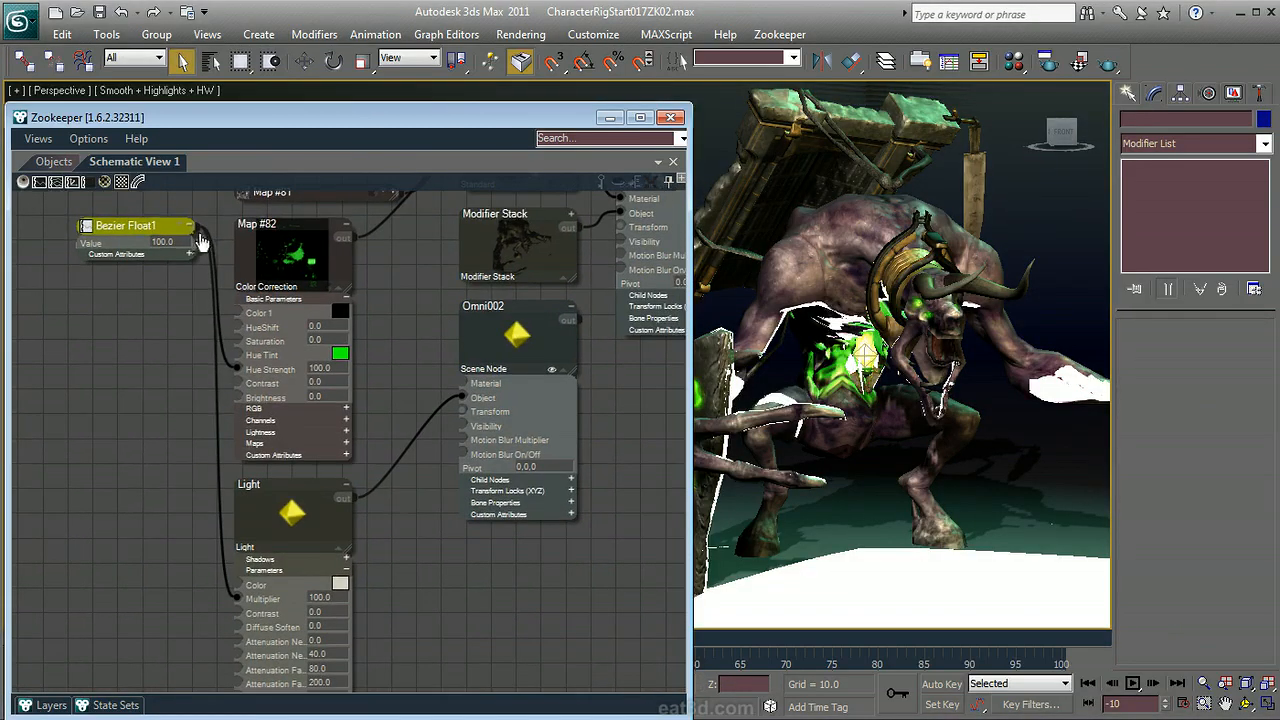
pyautogui.moveTo(197, 229); pyautogui.dragTo(237, 369)
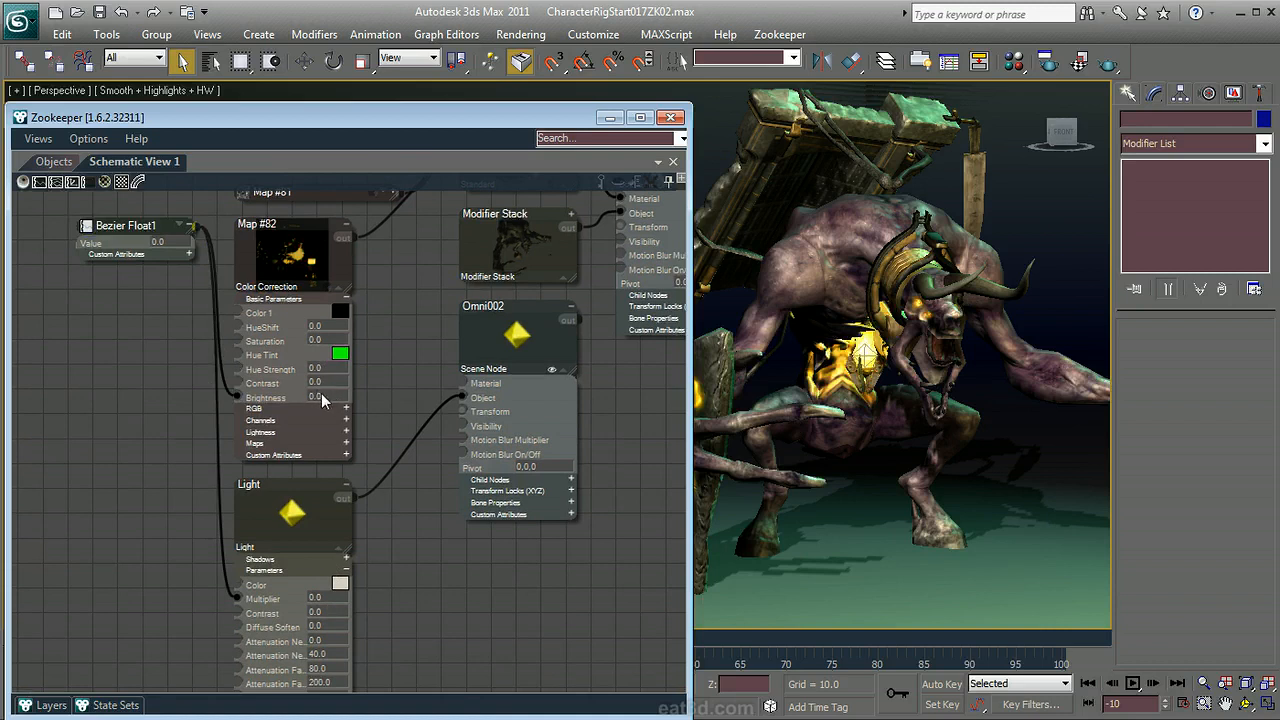
pyautogui.click(232, 399)
pyautogui.write('float Expression (Floating Point')
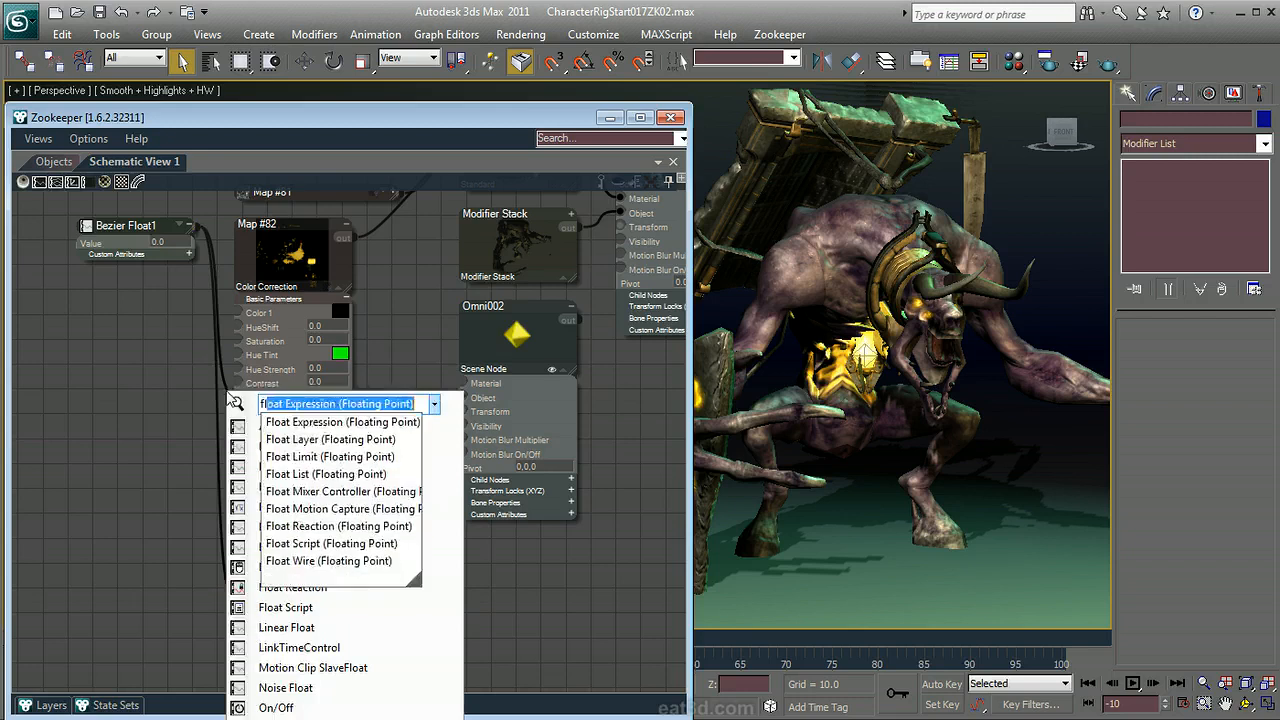
pyautogui.press('Return')
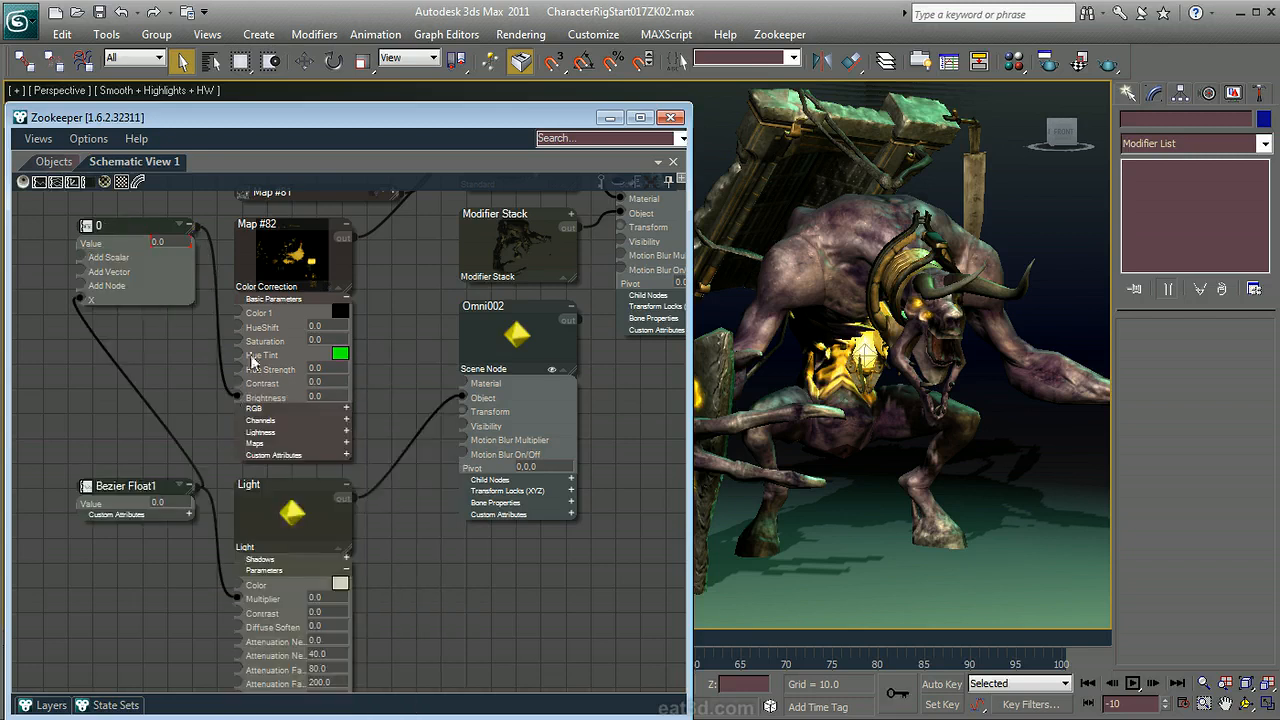
# Move the Omni002 node below Map #82 and set the Float Expression to (X-1)*100.
pyautogui.moveTo(488, 368); pyautogui.dragTo(300, 524)
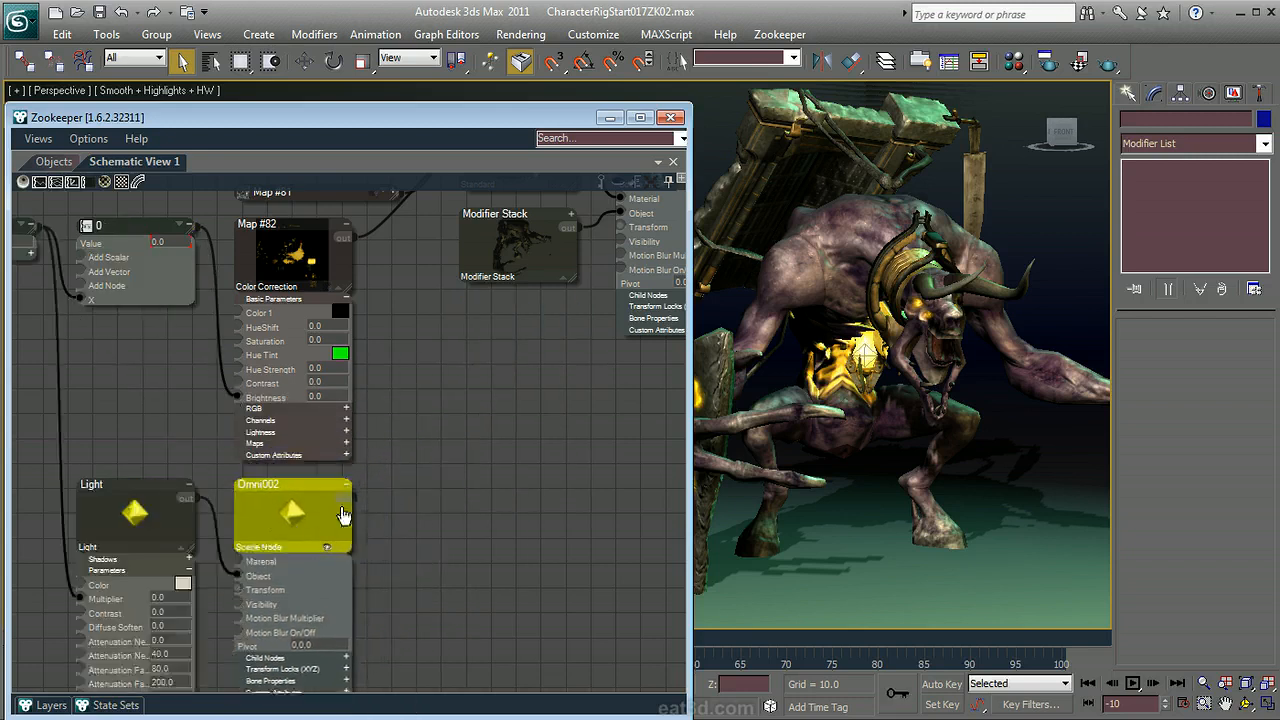
pyautogui.moveTo(381, 498); pyautogui.dragTo(541, 493, button='middle')
pyautogui.doubleClick(300, 226)
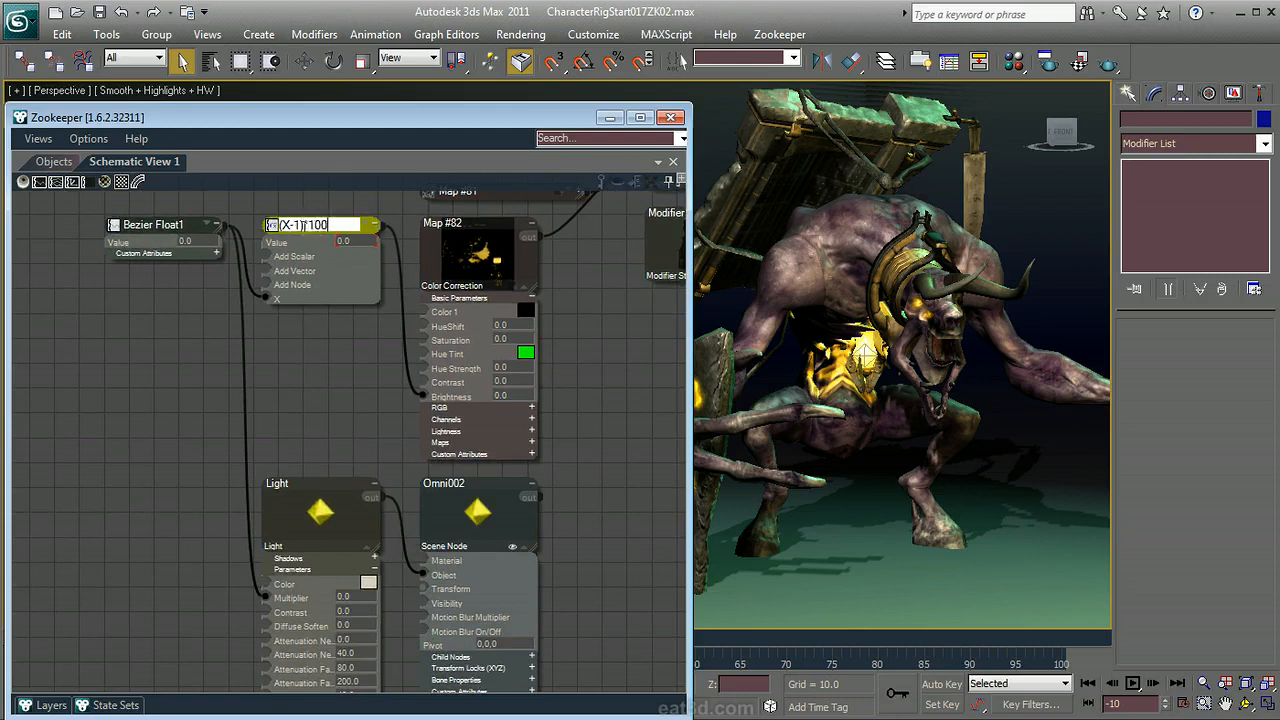
pyautogui.press('Return')
# Test the linked glow by setting the Light node's Multiplier to 1, to 0, and to 1 again.
pyautogui.moveTo(353, 382); pyautogui.dragTo(304, 354, button='middle')
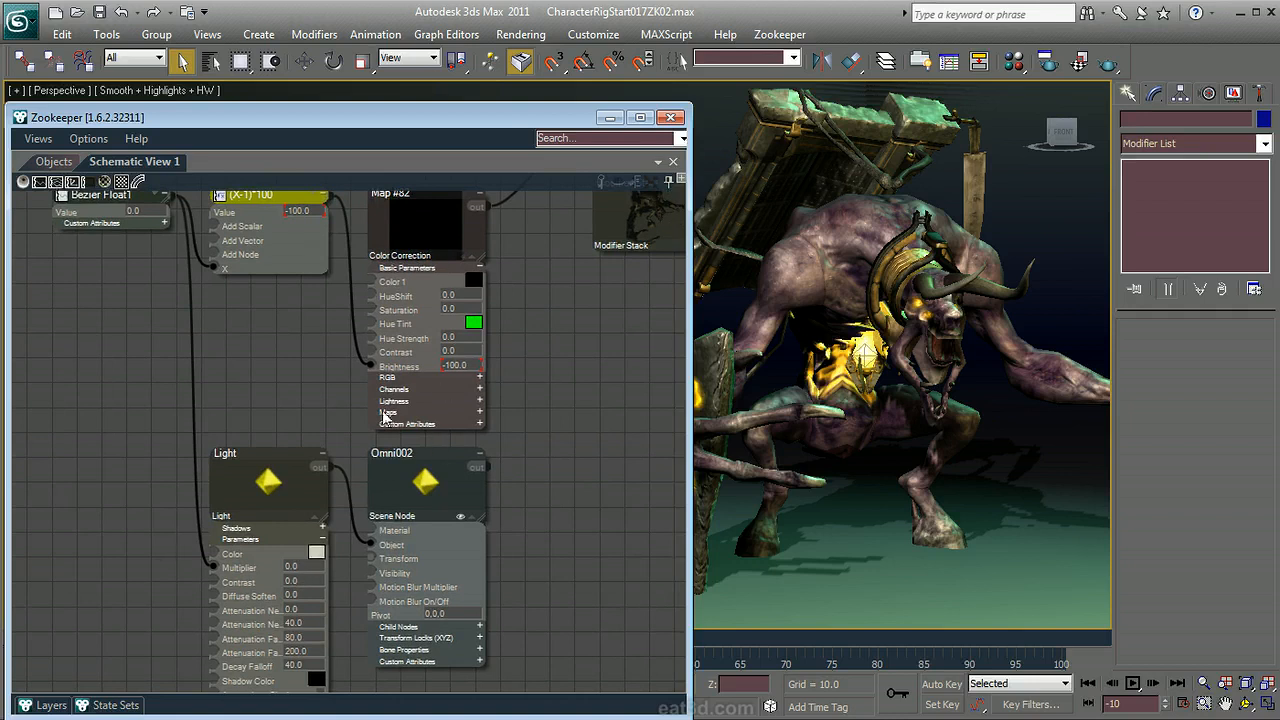
pyautogui.doubleClick(291, 567)
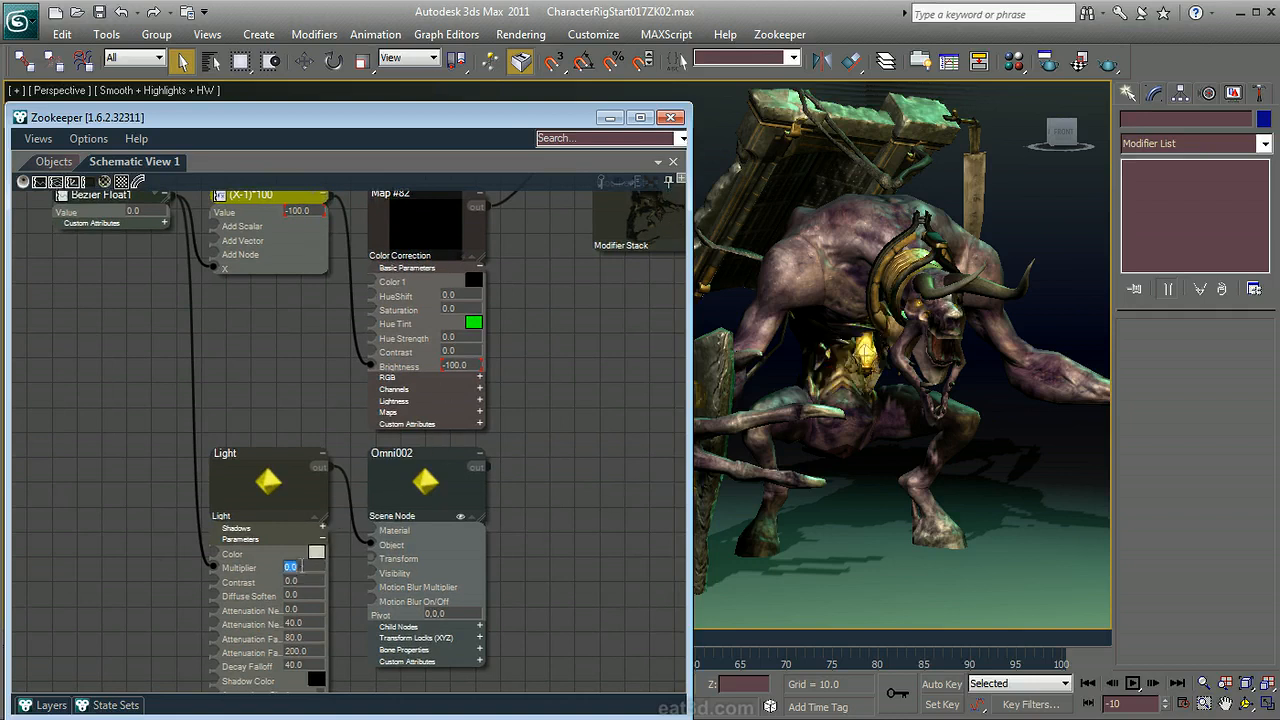
pyautogui.write('1')
pyautogui.press('Return')
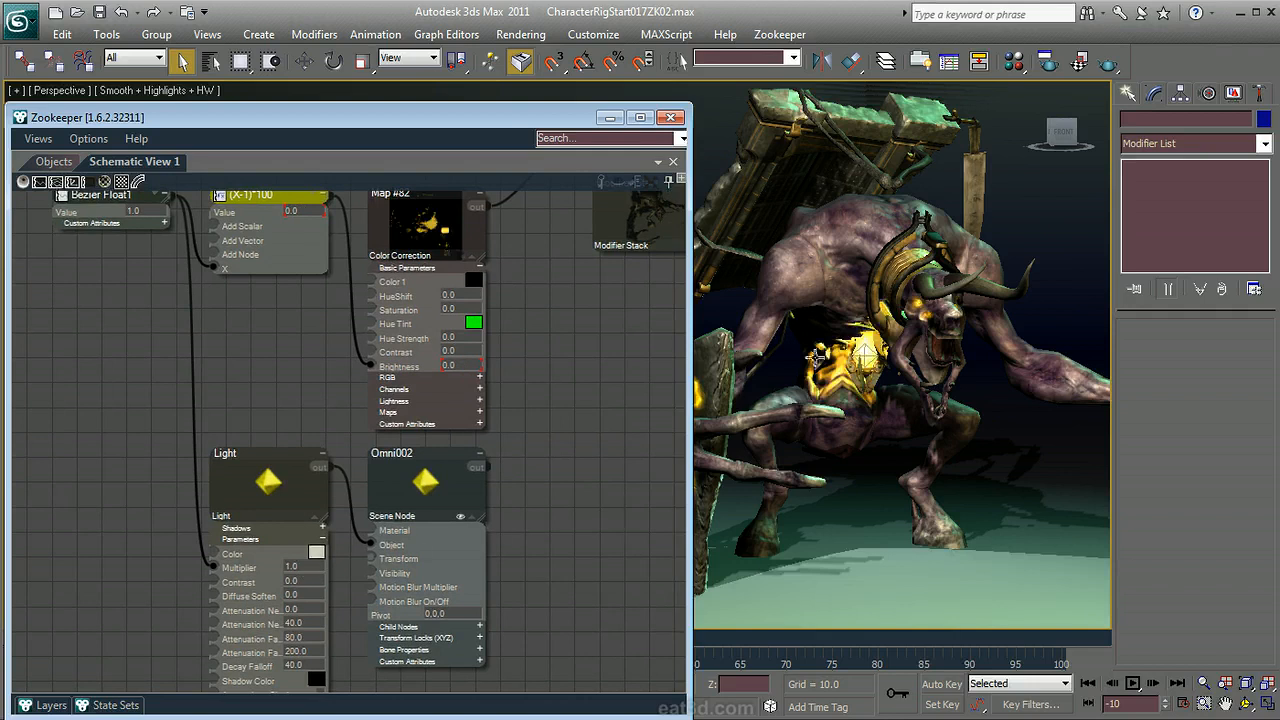
pyautogui.rightClick(303, 567)
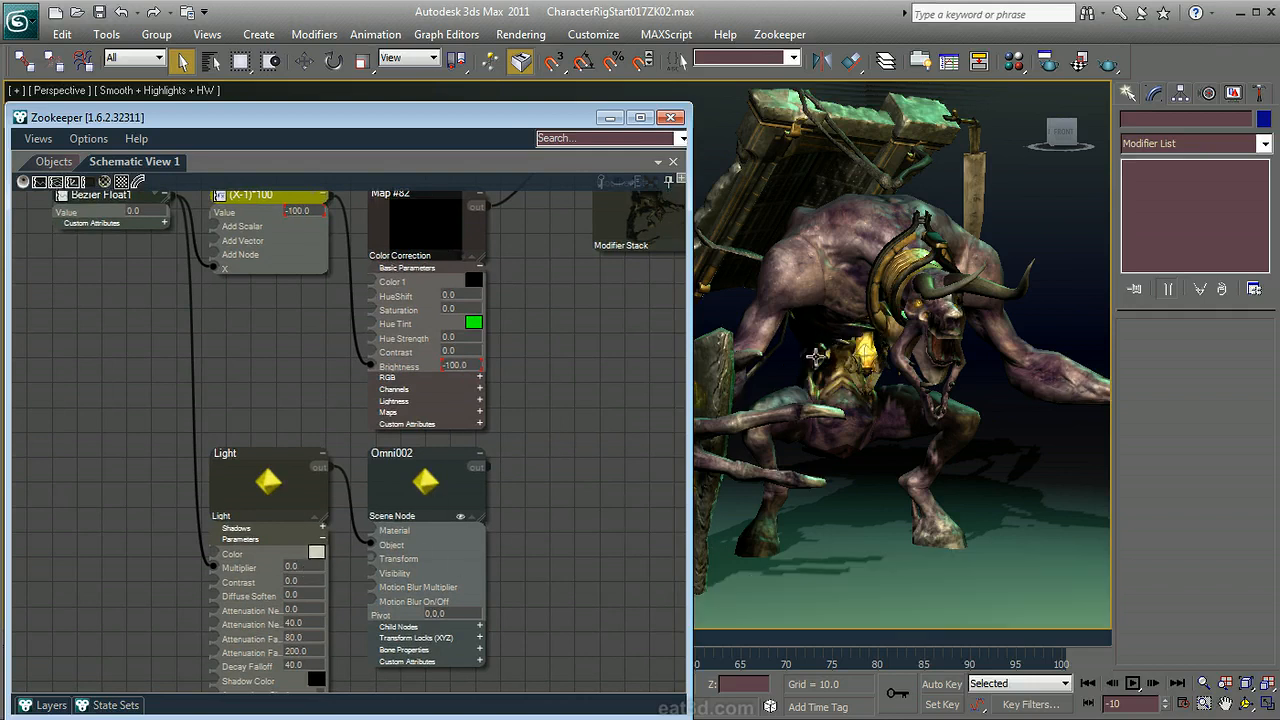
pyautogui.doubleClick(300, 569)
pyautogui.write('1')
pyautogui.press('Return')
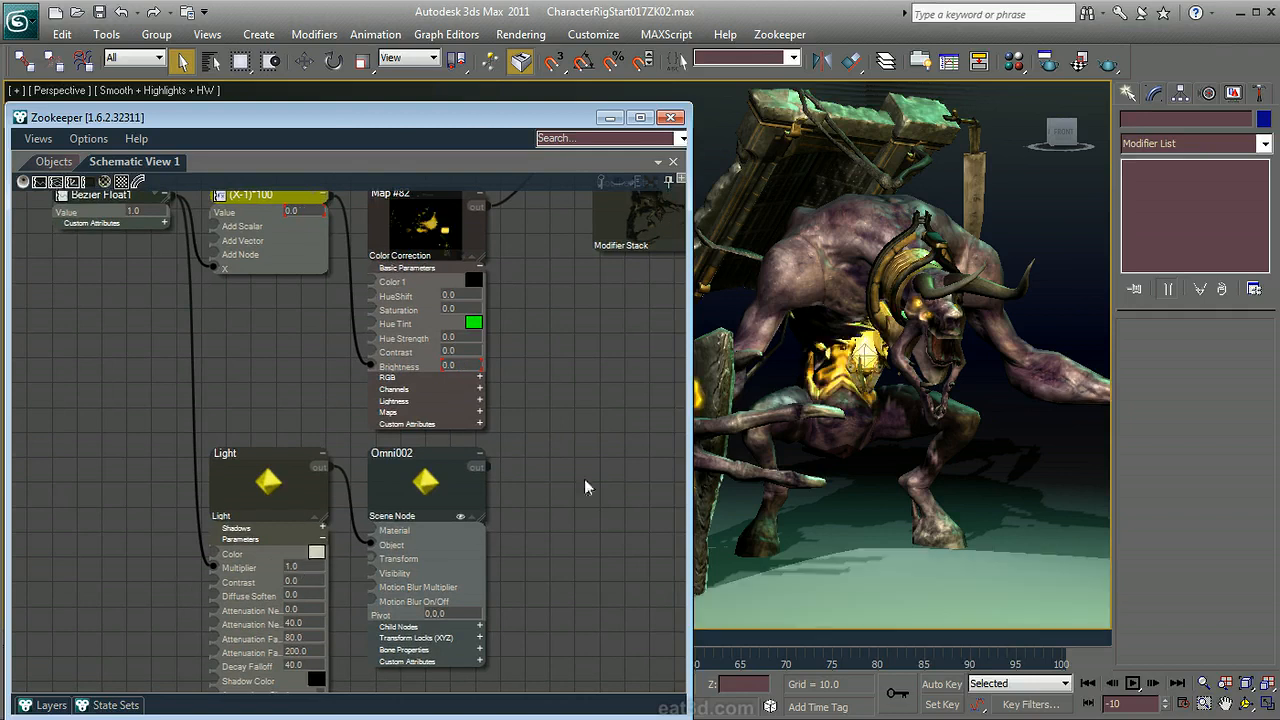
# Collapse the (X-1)*100 expression node and the Bezier Float1 node.
pyautogui.moveTo(304, 385); pyautogui.dragTo(345, 425, button='middle')
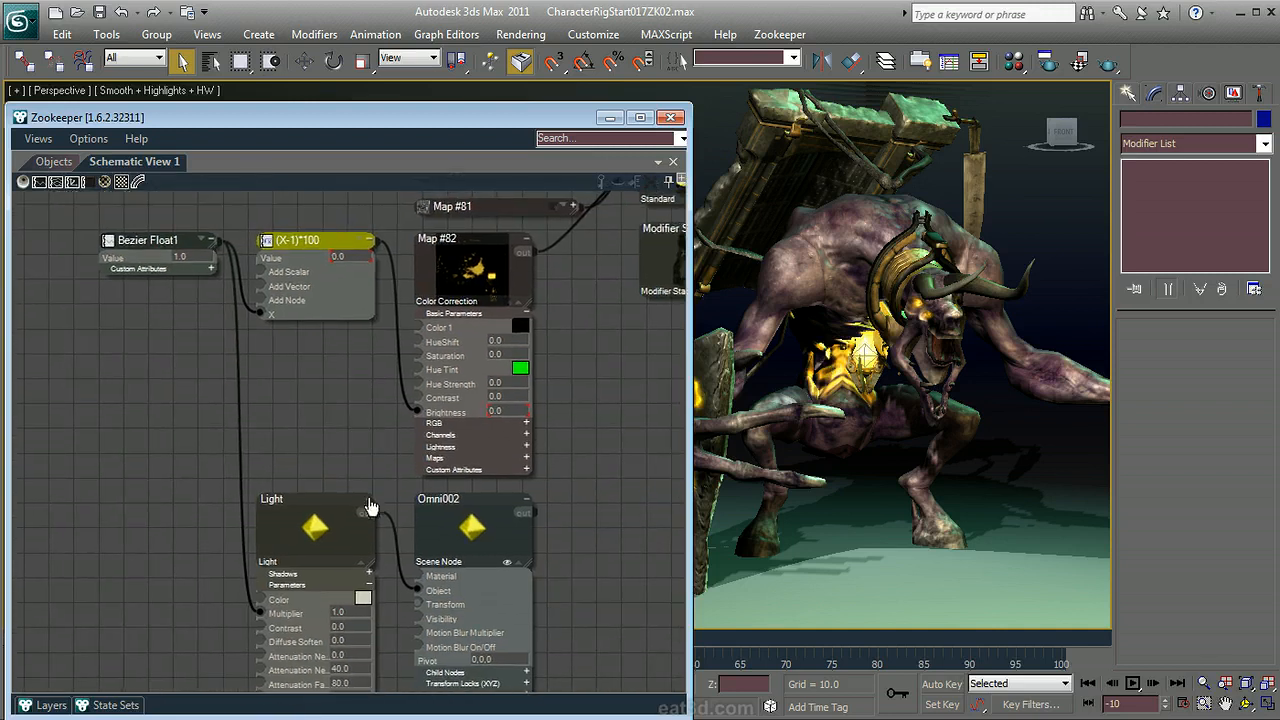
pyautogui.click(368, 241)
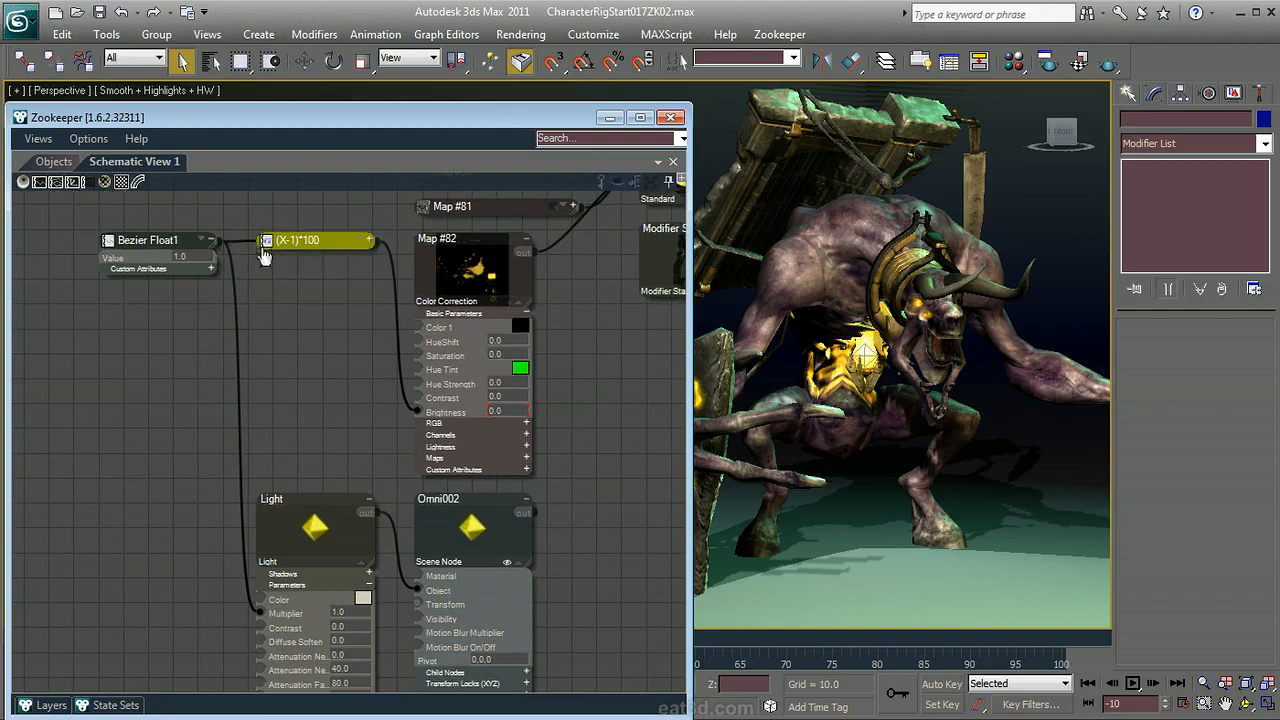
pyautogui.click(209, 242)
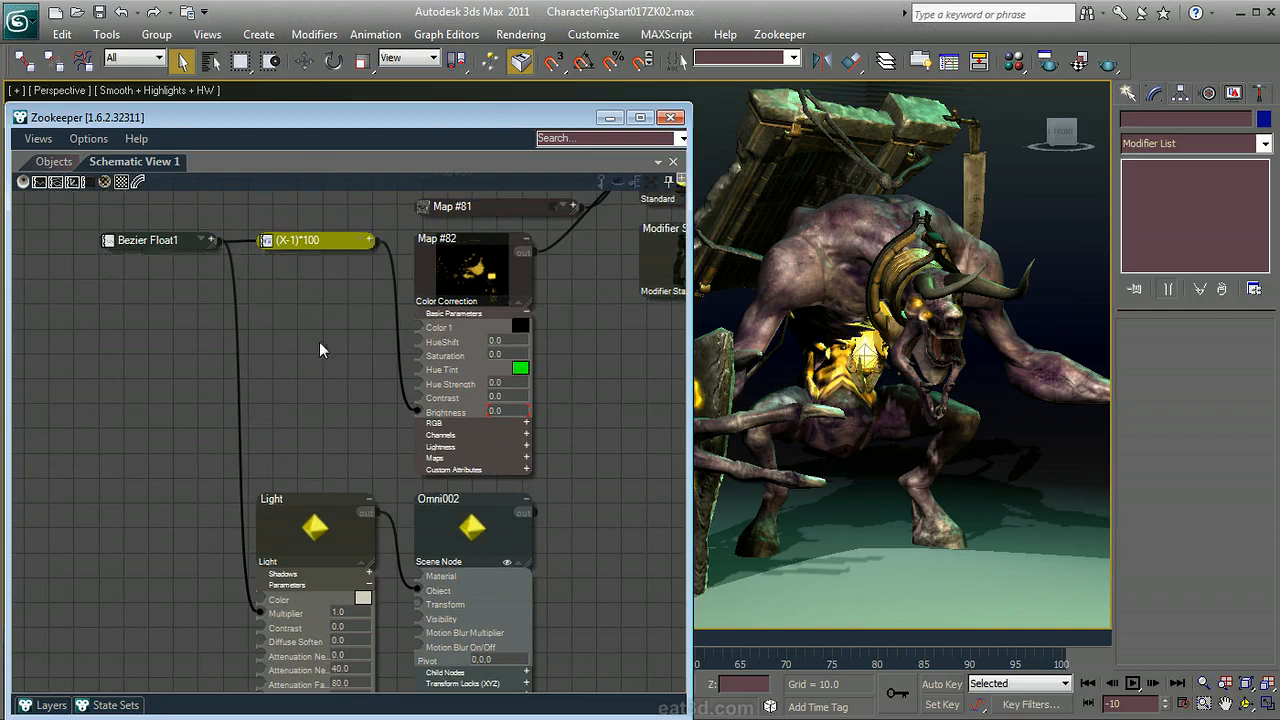
# Create a Color RGB controller on the Light node's Color and a Color RGBA controller on Map #82's Hue Tint.
pyautogui.moveTo(263, 595); pyautogui.dragTo(145, 418)
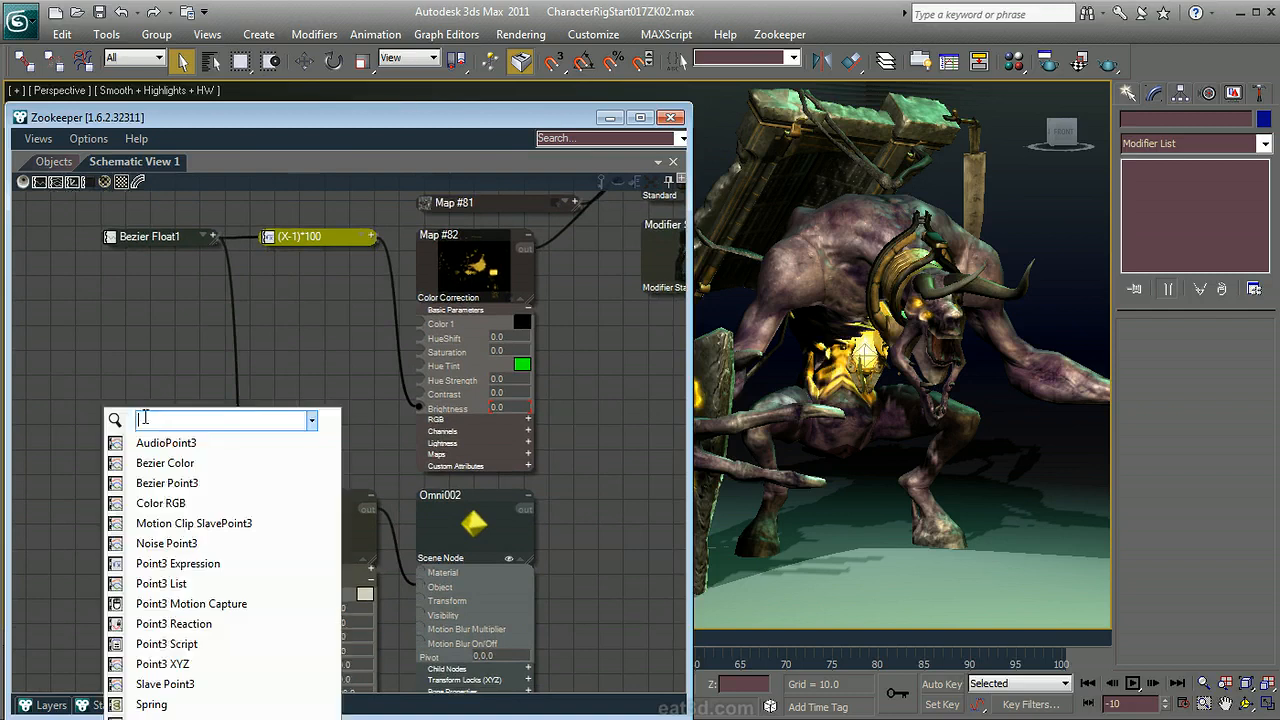
pyautogui.click(160, 503)
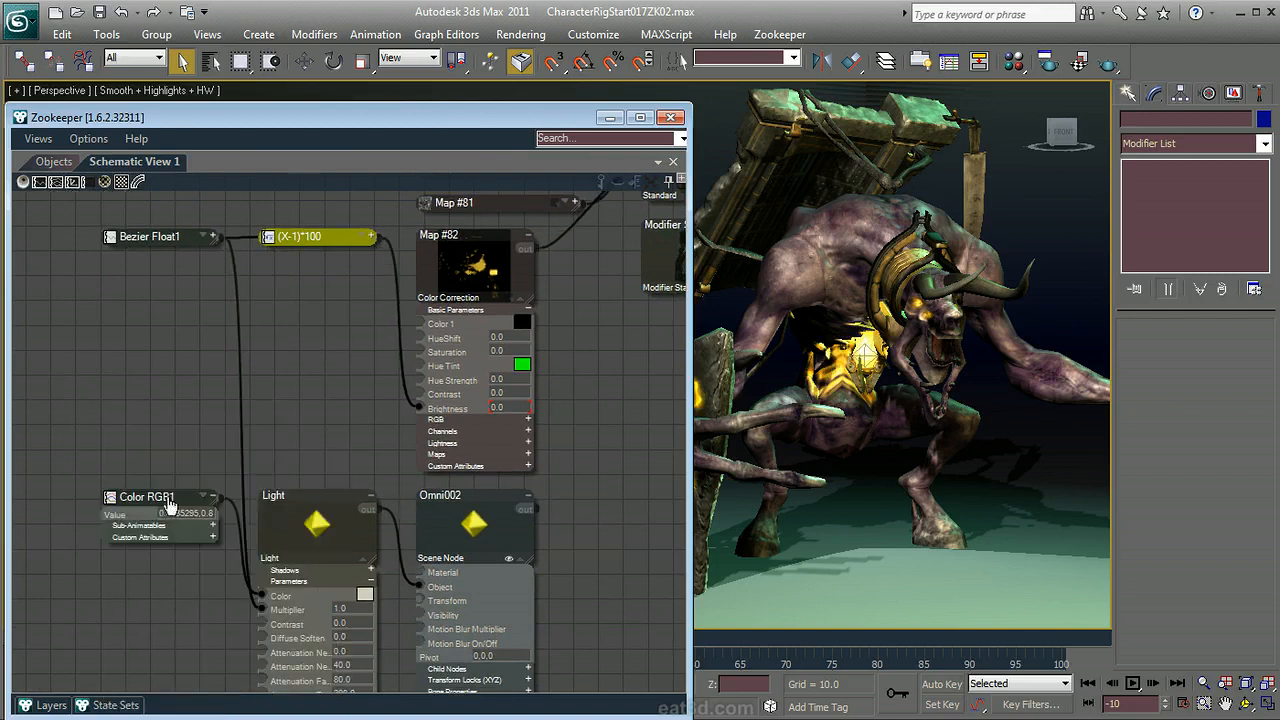
pyautogui.click(150, 526)
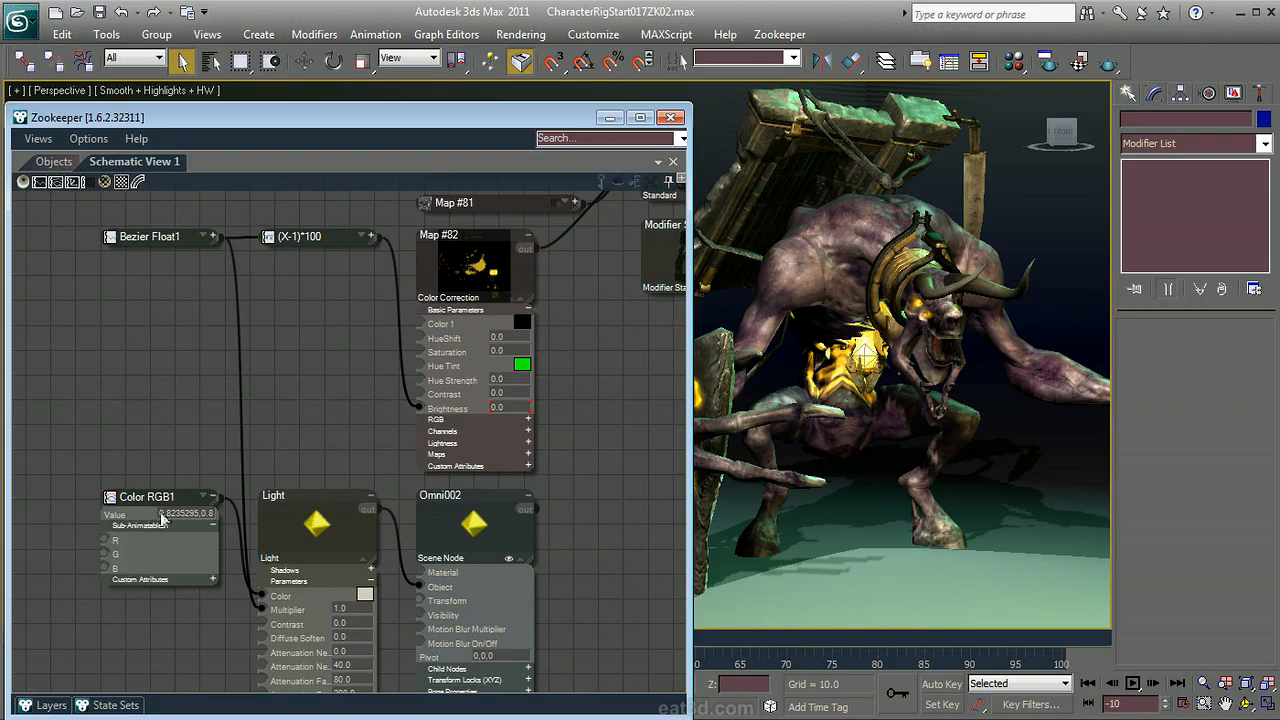
pyautogui.moveTo(418, 365); pyautogui.dragTo(293, 331)
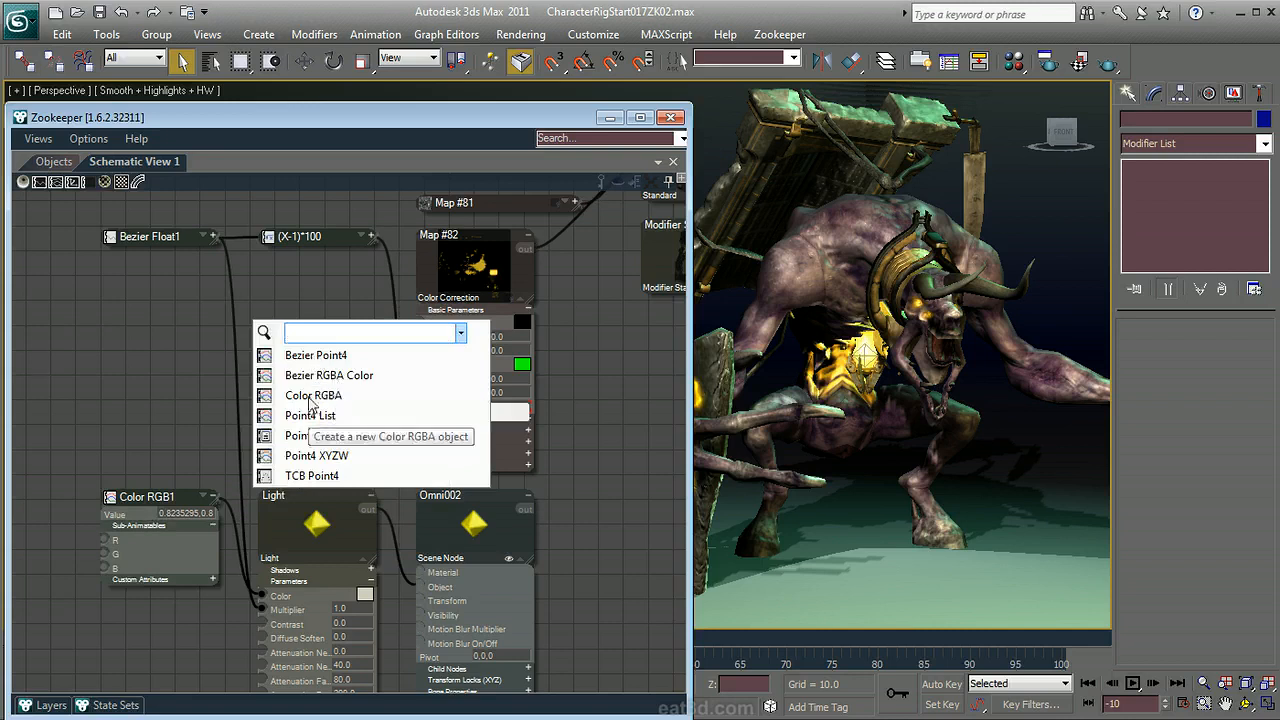
pyautogui.click(315, 396)
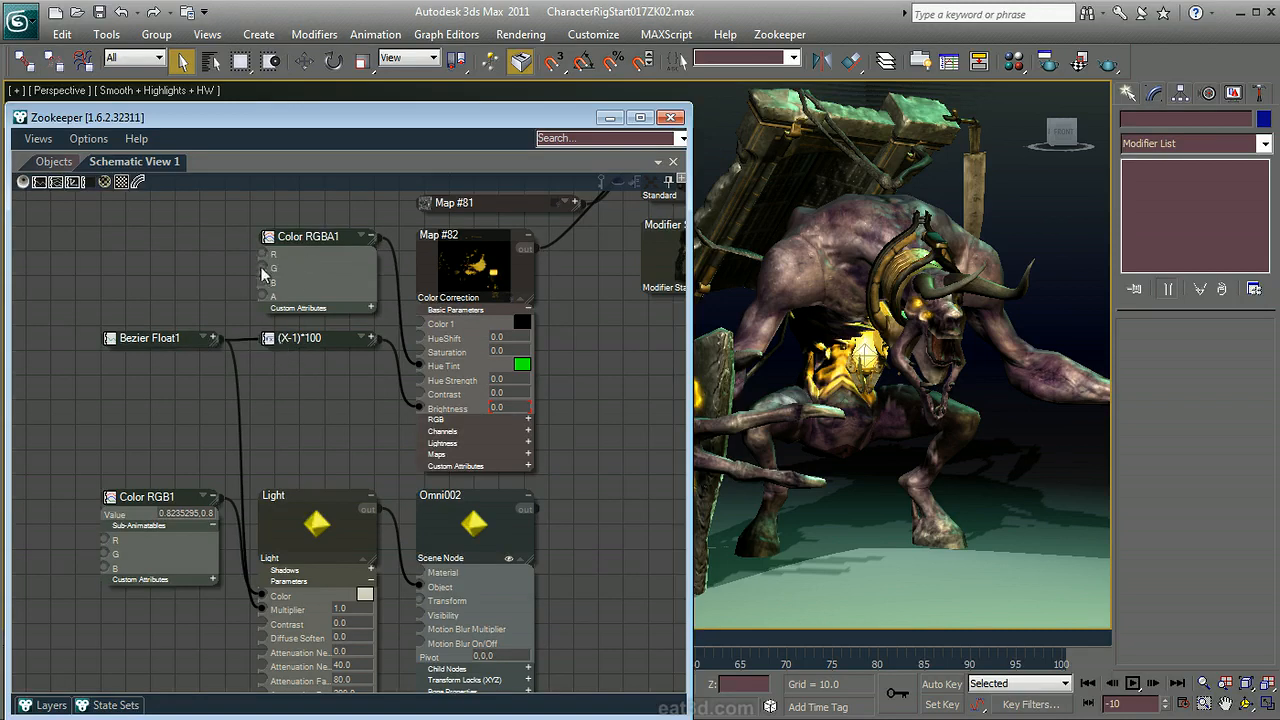
# Add separate Bezier Float controllers to the R, G and B inputs of Color RGB1.
pyautogui.click(164, 513)
pyautogui.moveTo(162, 512); pyautogui.dragTo(243, 514, button='middle')
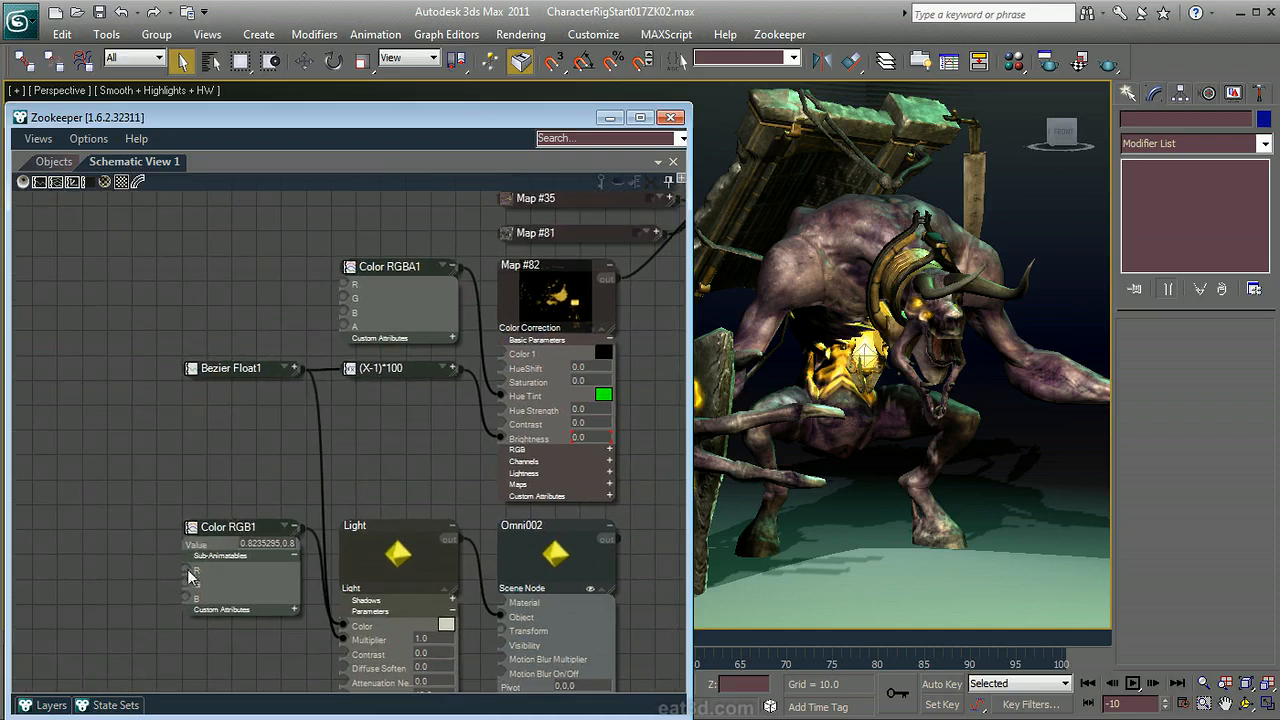
pyautogui.moveTo(186, 568); pyautogui.dragTo(90, 458)
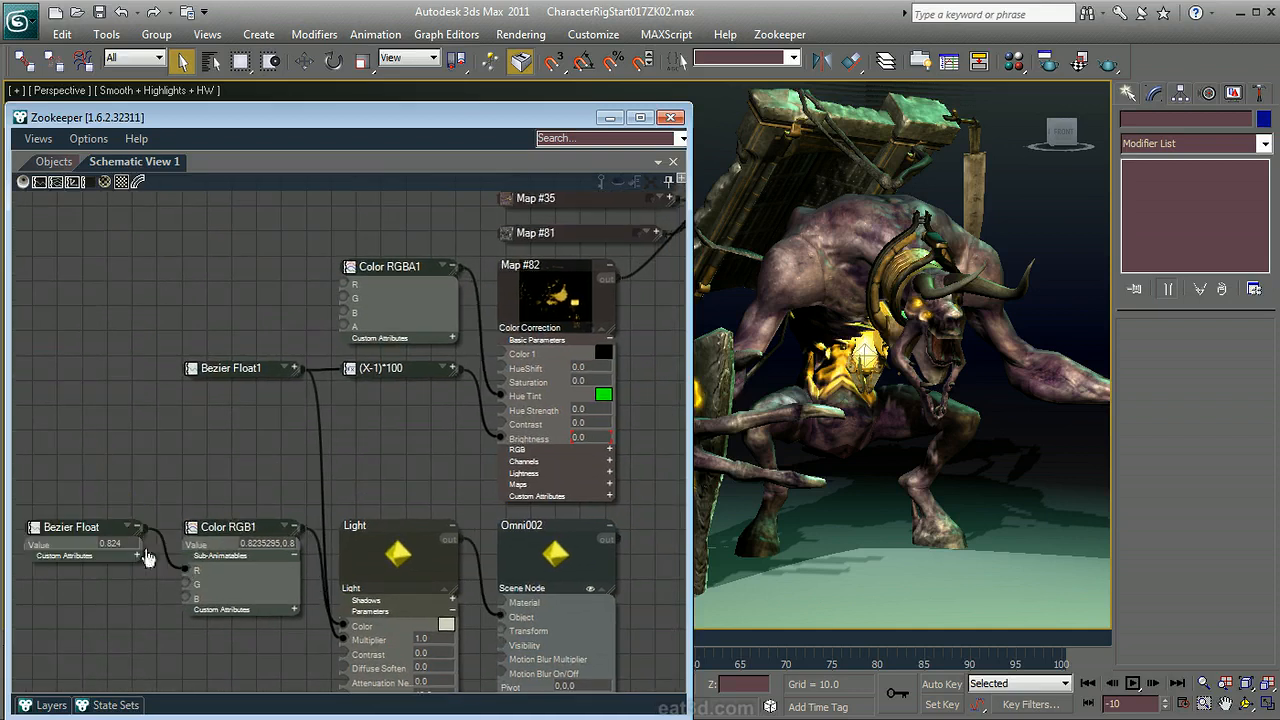
pyautogui.moveTo(186, 584); pyautogui.dragTo(90, 650)
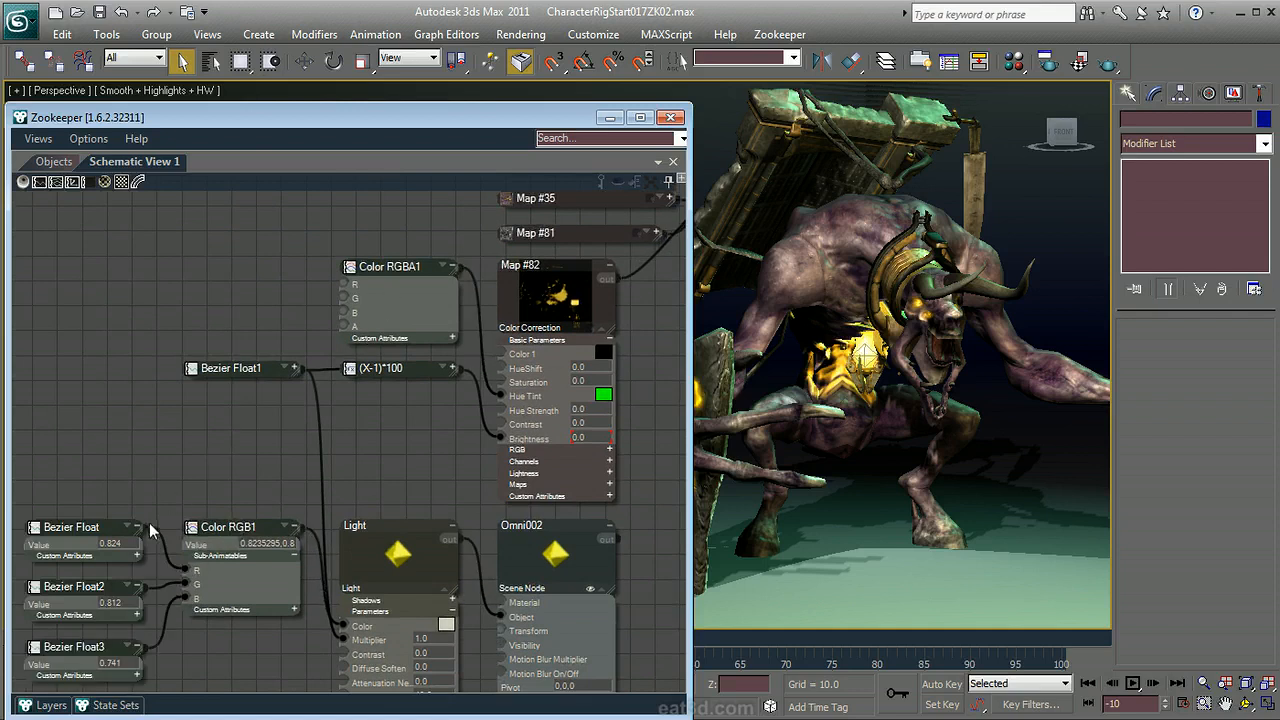
# Connect the three color Bezier Float nodes to the matching R, G and B inputs of Color RGBA1.
pyautogui.moveTo(146, 530); pyautogui.dragTo(341, 300)
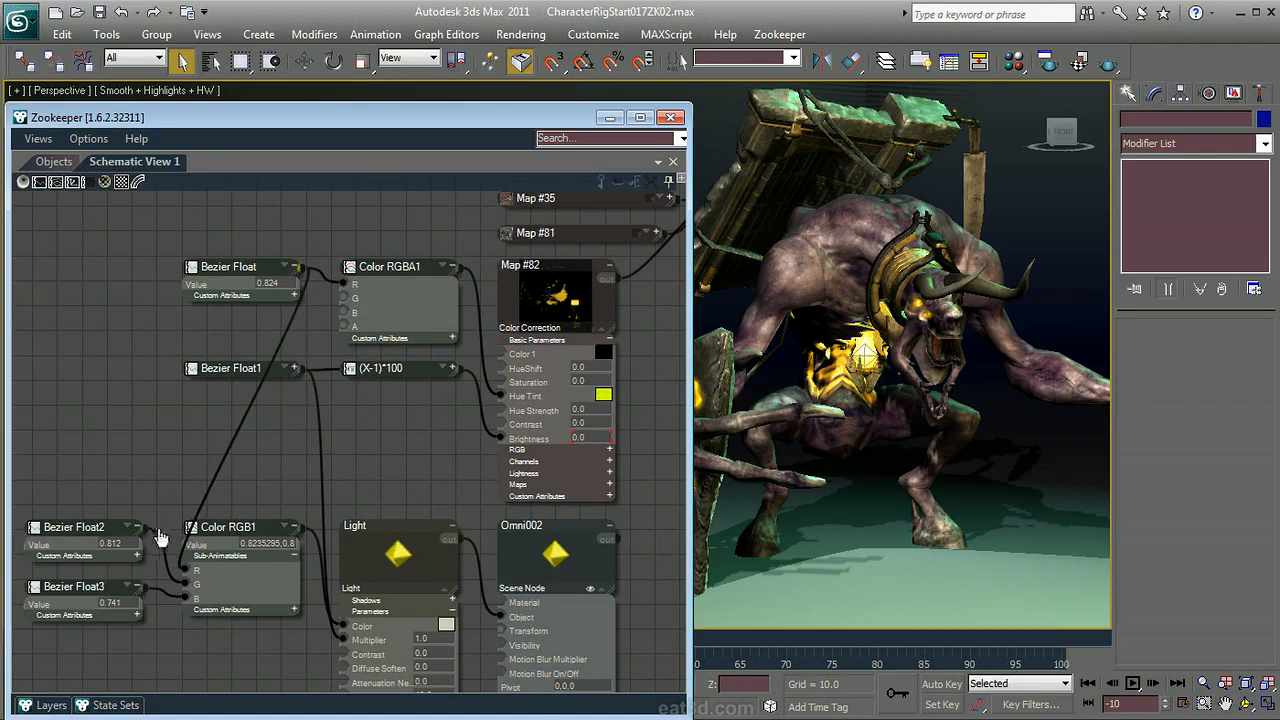
pyautogui.moveTo(146, 530); pyautogui.dragTo(343, 300)
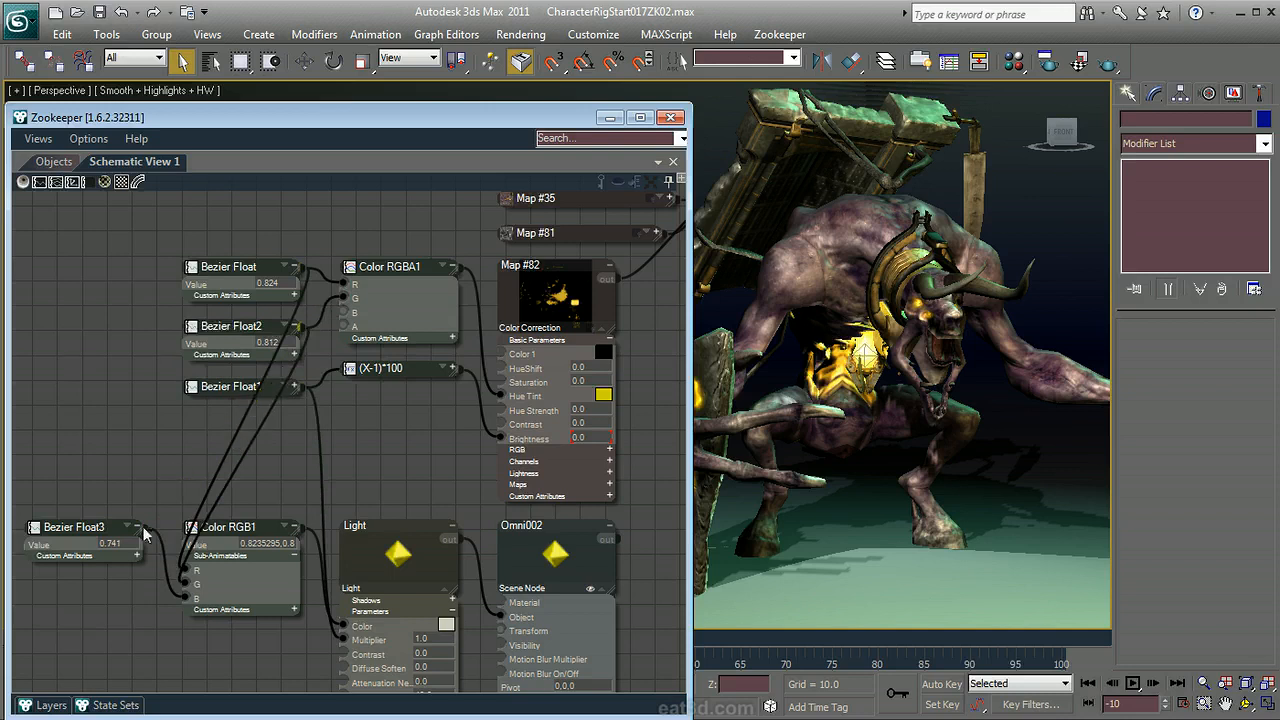
pyautogui.moveTo(146, 532); pyautogui.dragTo(343, 313)
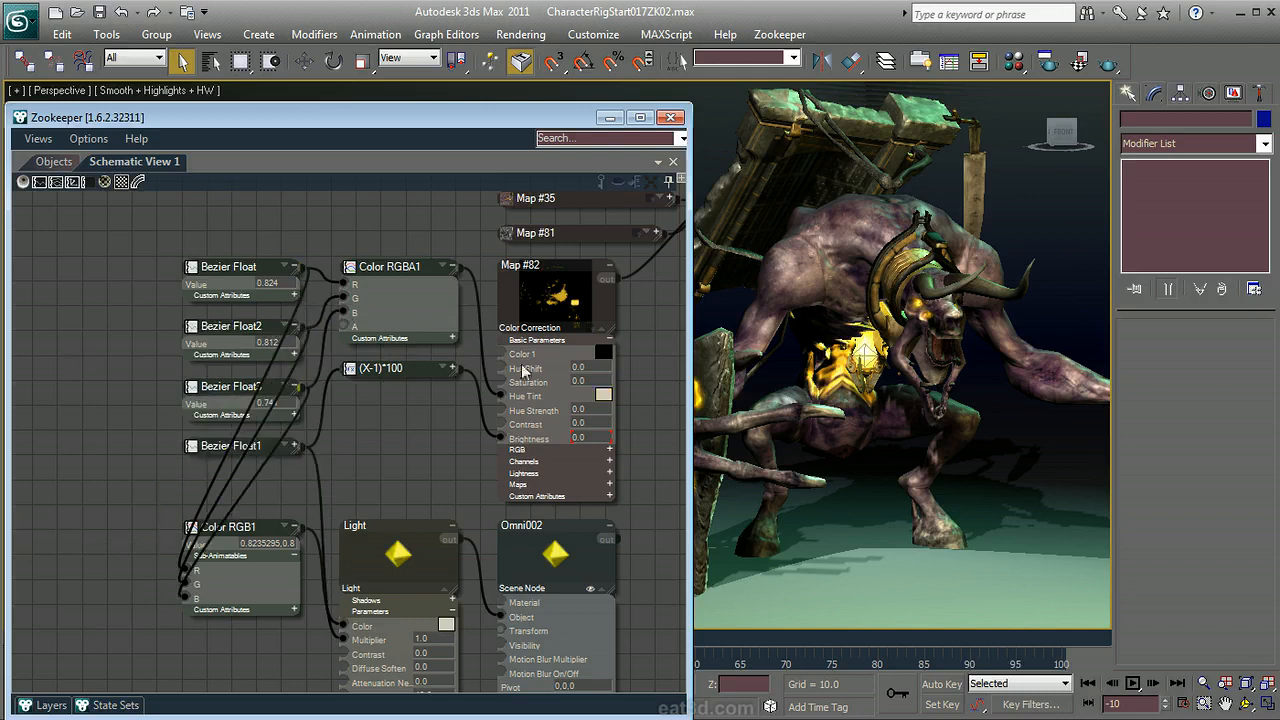
# Move the Omni002 node away from the Light node to the column below the Modifier Stack node.
pyautogui.click(435, 550)
pyautogui.moveTo(545, 561); pyautogui.dragTo(668, 537)
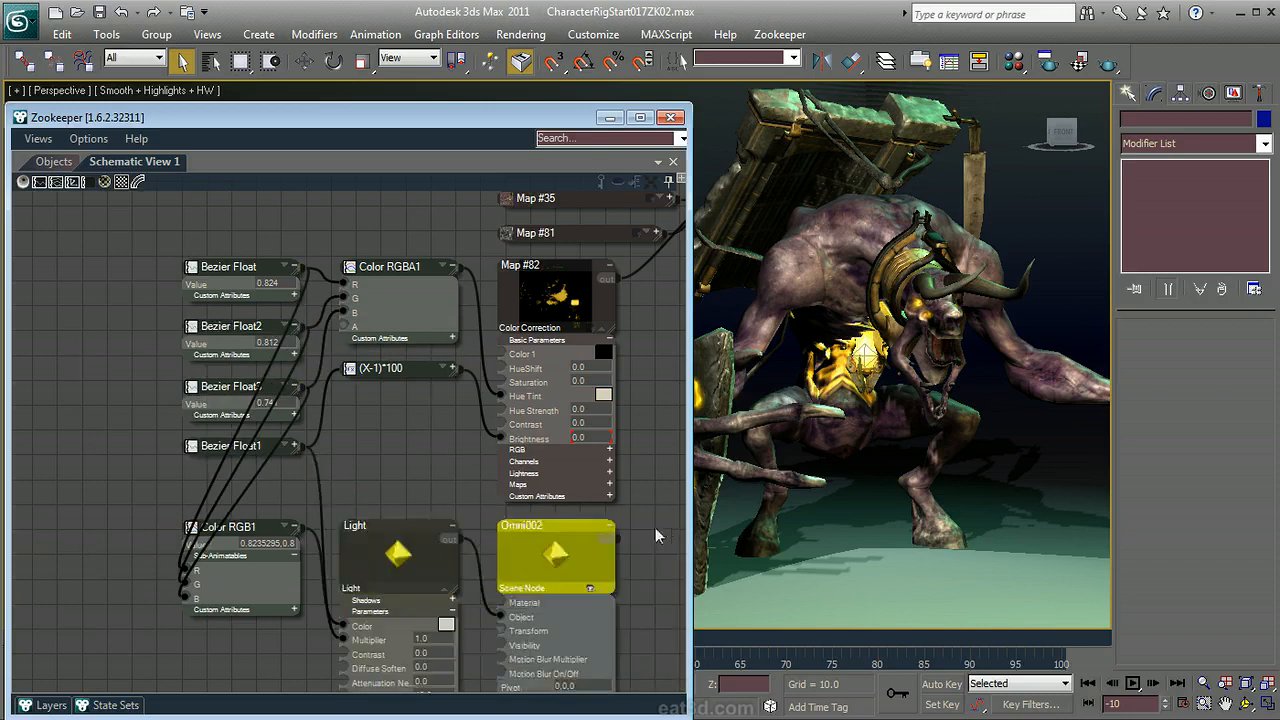
pyautogui.moveTo(612, 472); pyautogui.dragTo(466, 417, button='middle')
pyautogui.scroll(-3, 468, 418)
pyautogui.moveTo(441, 466); pyautogui.dragTo(616, 366)
pyautogui.moveTo(237, 388); pyautogui.dragTo(236, 440, button='middle')
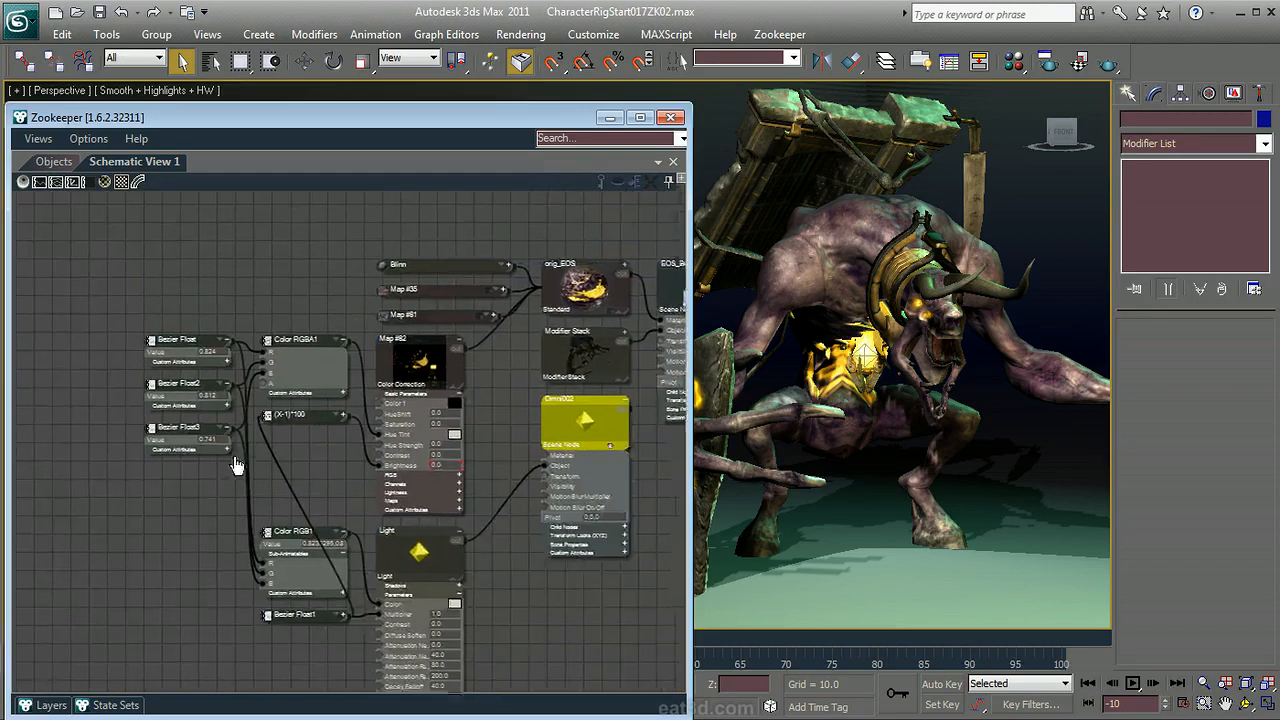
# Collapse the Color RGBA1 and Color RGB1 nodes.
pyautogui.scroll(2, 236, 440)
pyautogui.click(388, 293)
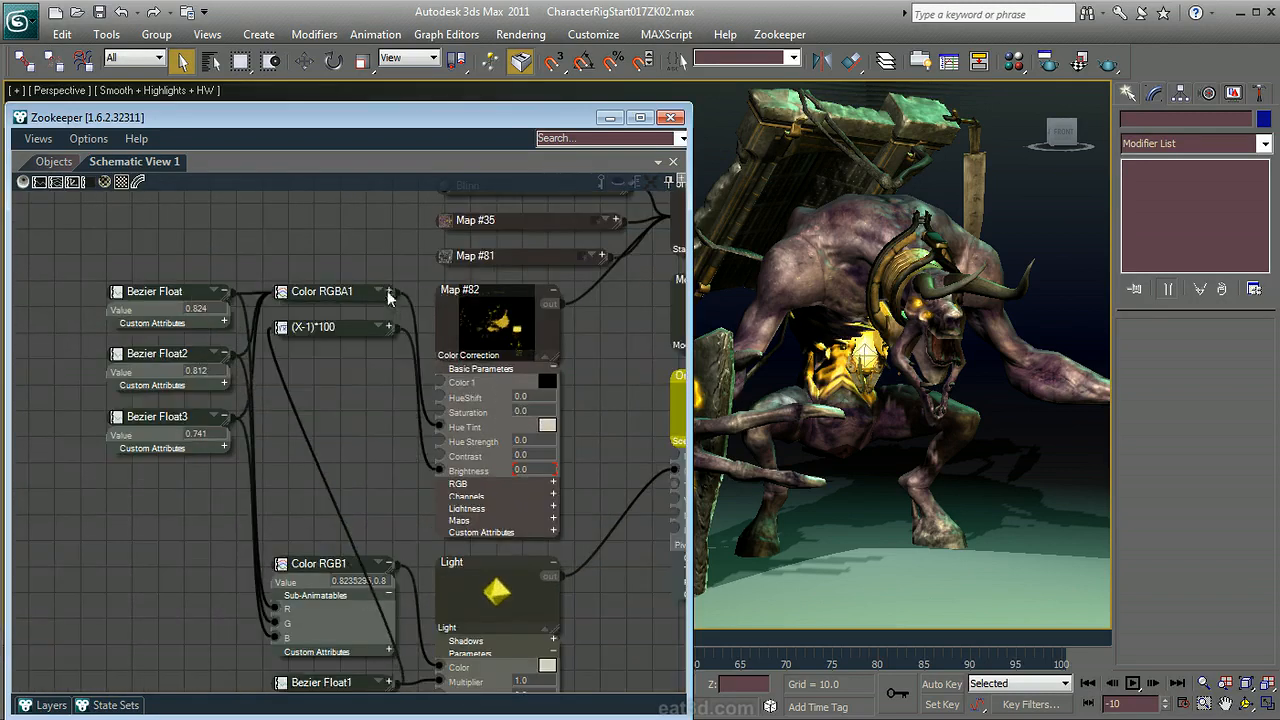
pyautogui.click(391, 566)
pyautogui.moveTo(366, 456); pyautogui.dragTo(279, 461, button='middle')
pyautogui.scroll(-1, 316, 408)
pyautogui.moveTo(279, 461); pyautogui.dragTo(206, 380, button='middle')
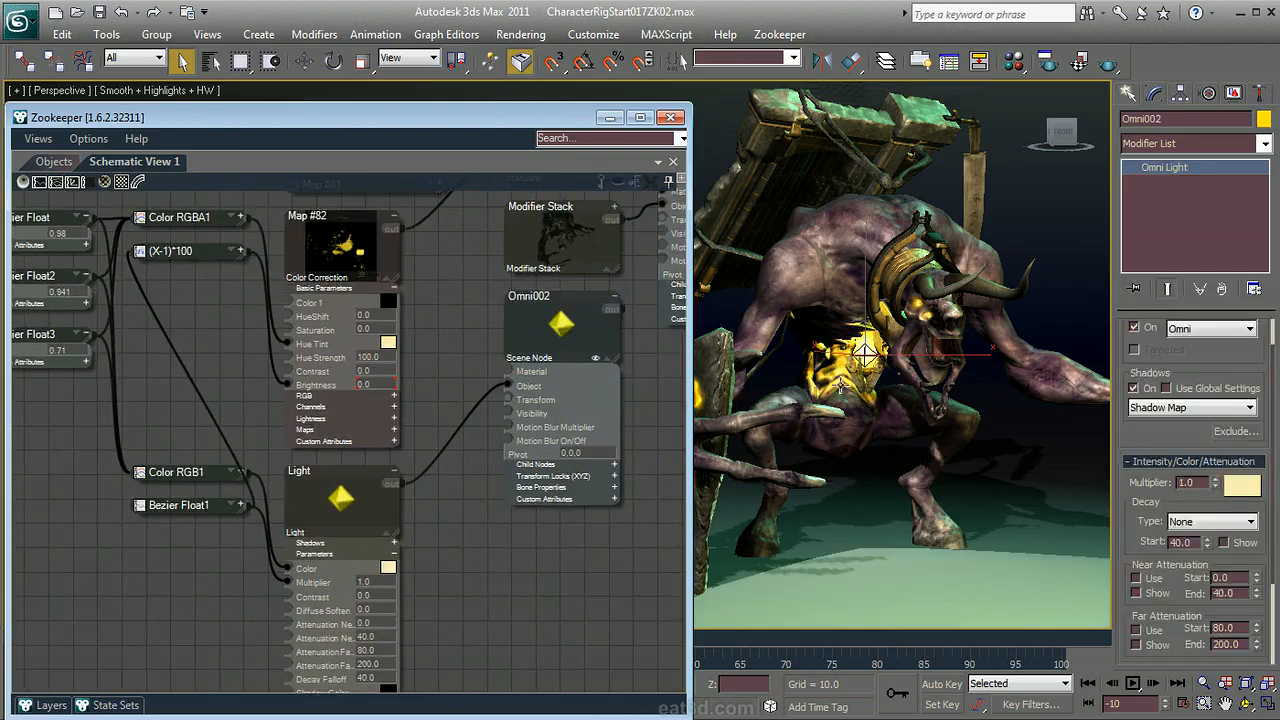
# Close the Zookeeper window with Omni002 selected and set the light's Multiplier to 1.
pyautogui.click(565, 319)
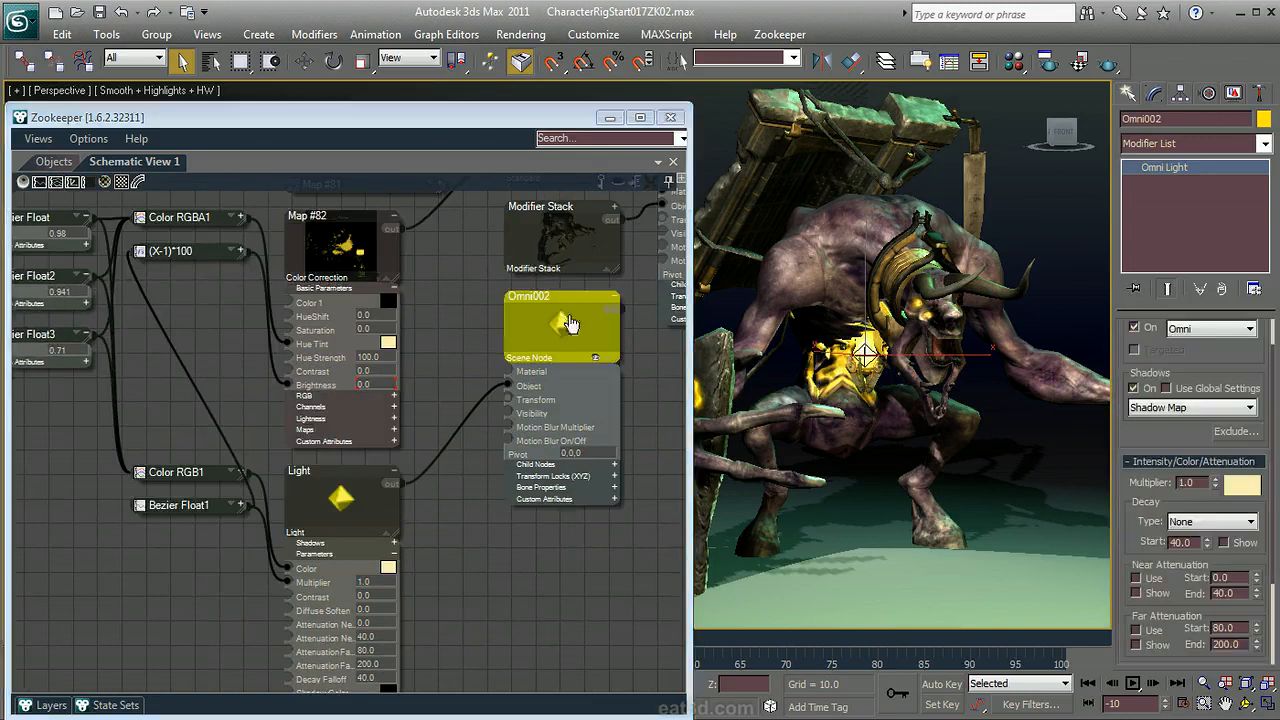
pyautogui.click(672, 117)
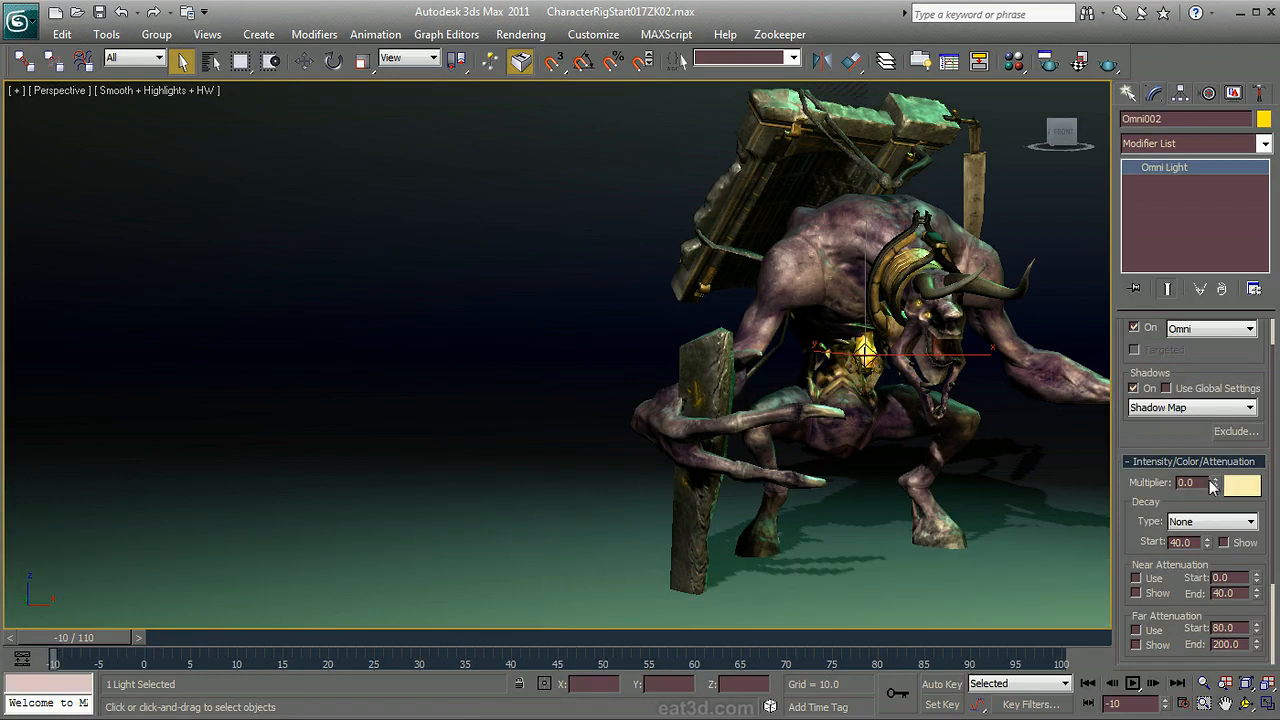
pyautogui.write('1')
pyautogui.press('Return')
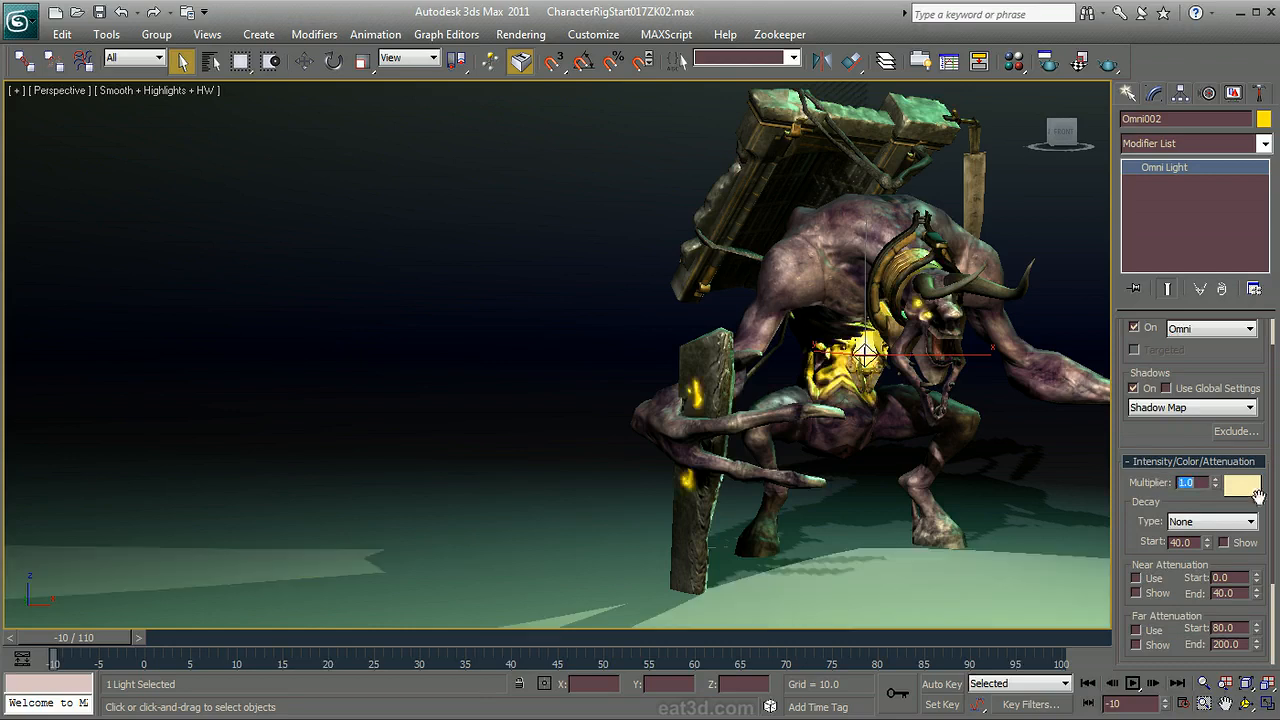
# Change the selected Omni light's color to pure green with red 0, green 255 and blue 0.
pyautogui.click(1241, 489)
pyautogui.moveTo(521, 404); pyautogui.dragTo(561, 392)
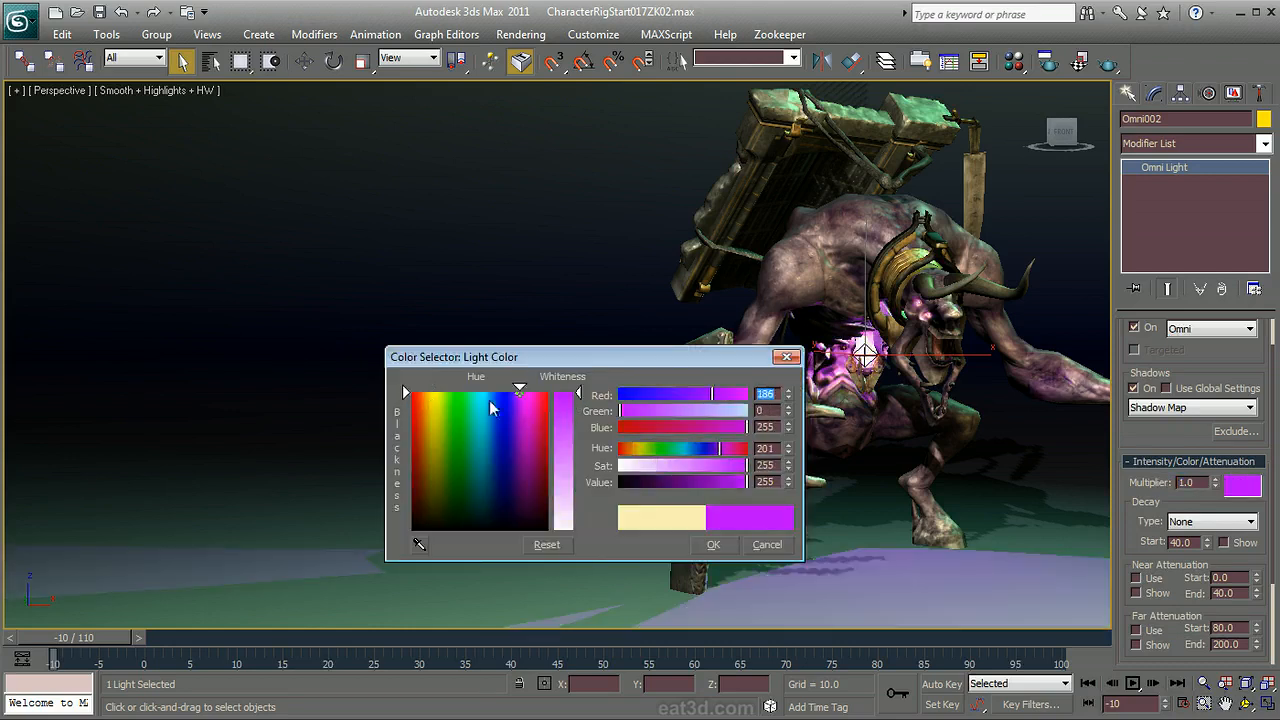
pyautogui.click(457, 392)
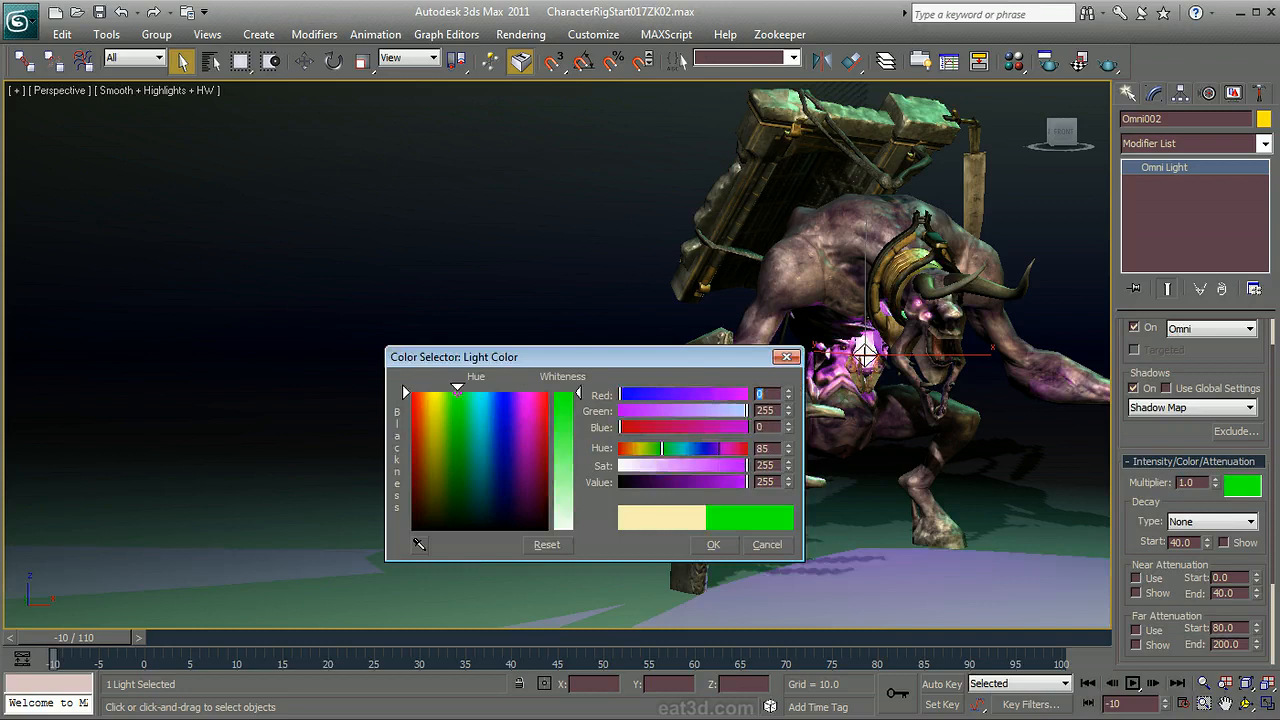
pyautogui.click(706, 543)
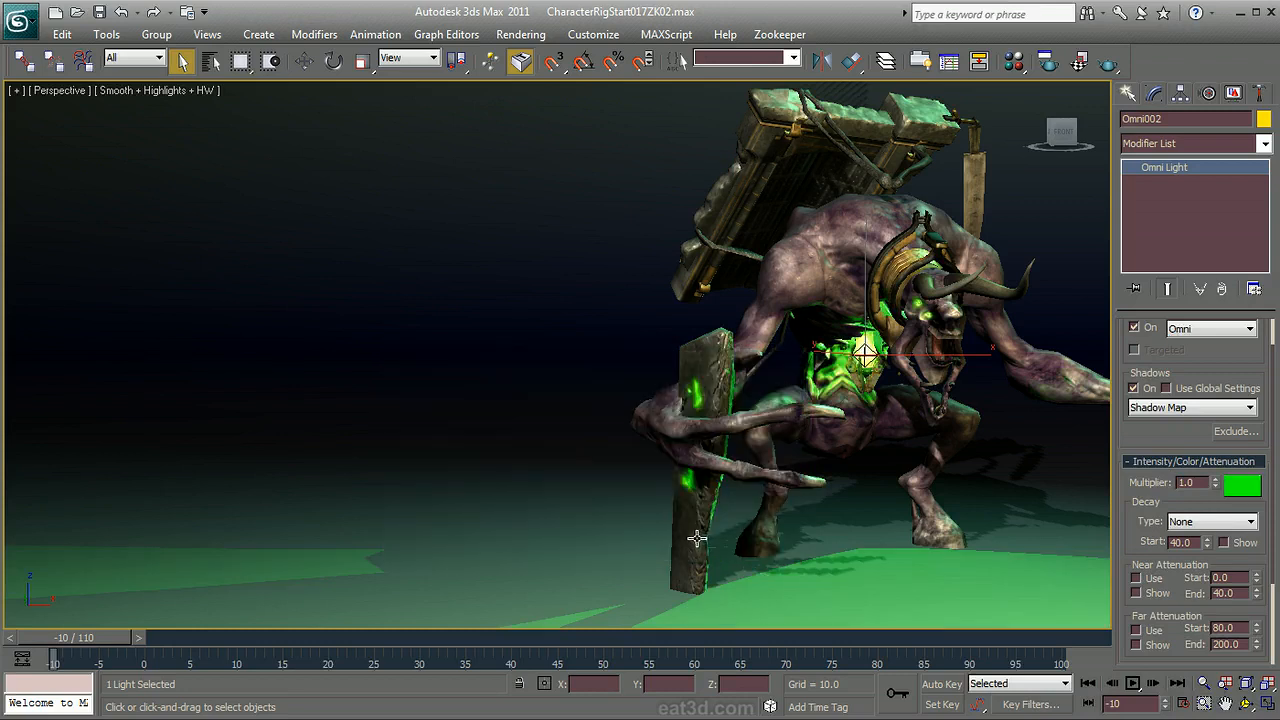
pyautogui.press('w')
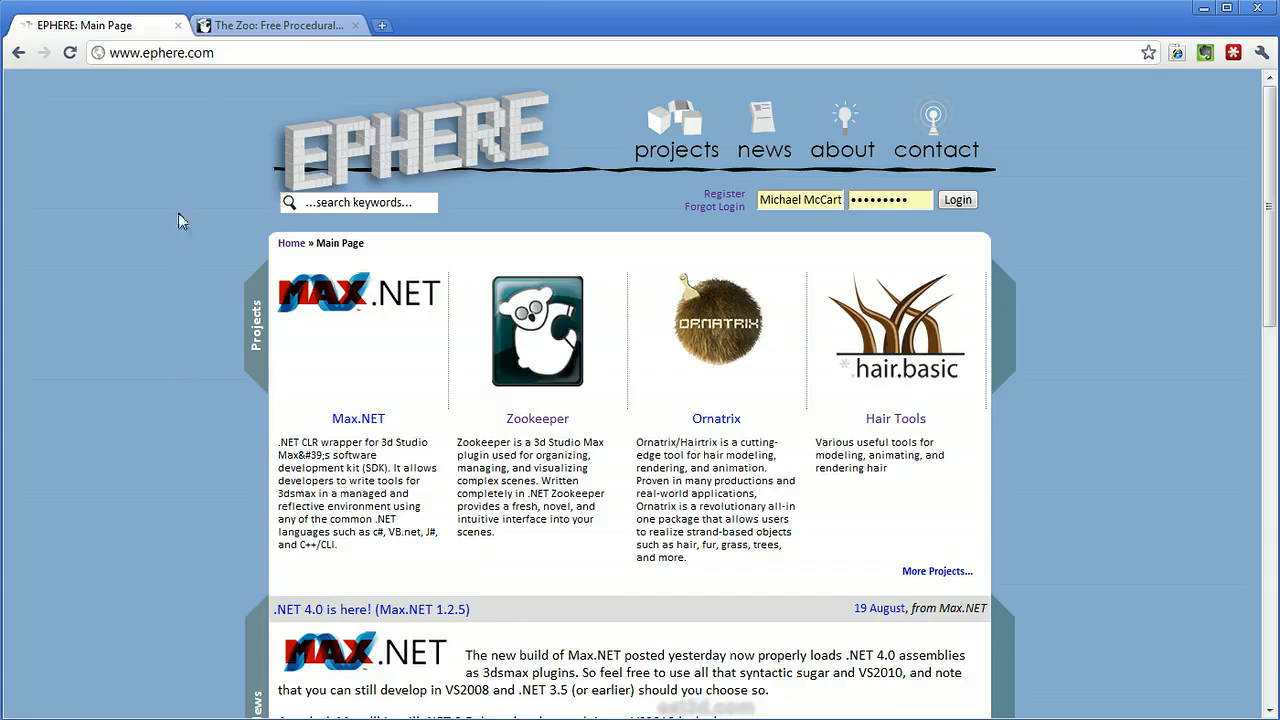
# In the Chrome browser, open the Zookeeper project page from the ephere.com main page and look through its videos.
pyautogui.click(168, 55)
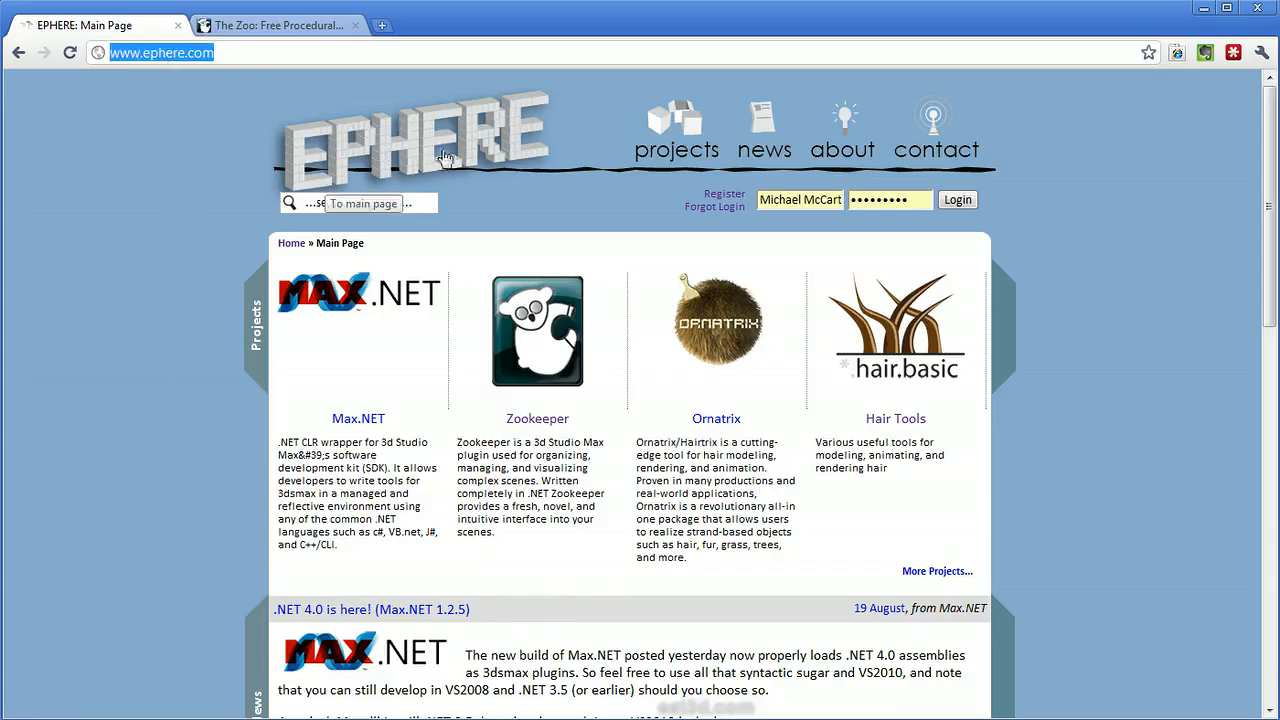
pyautogui.click(540, 338)
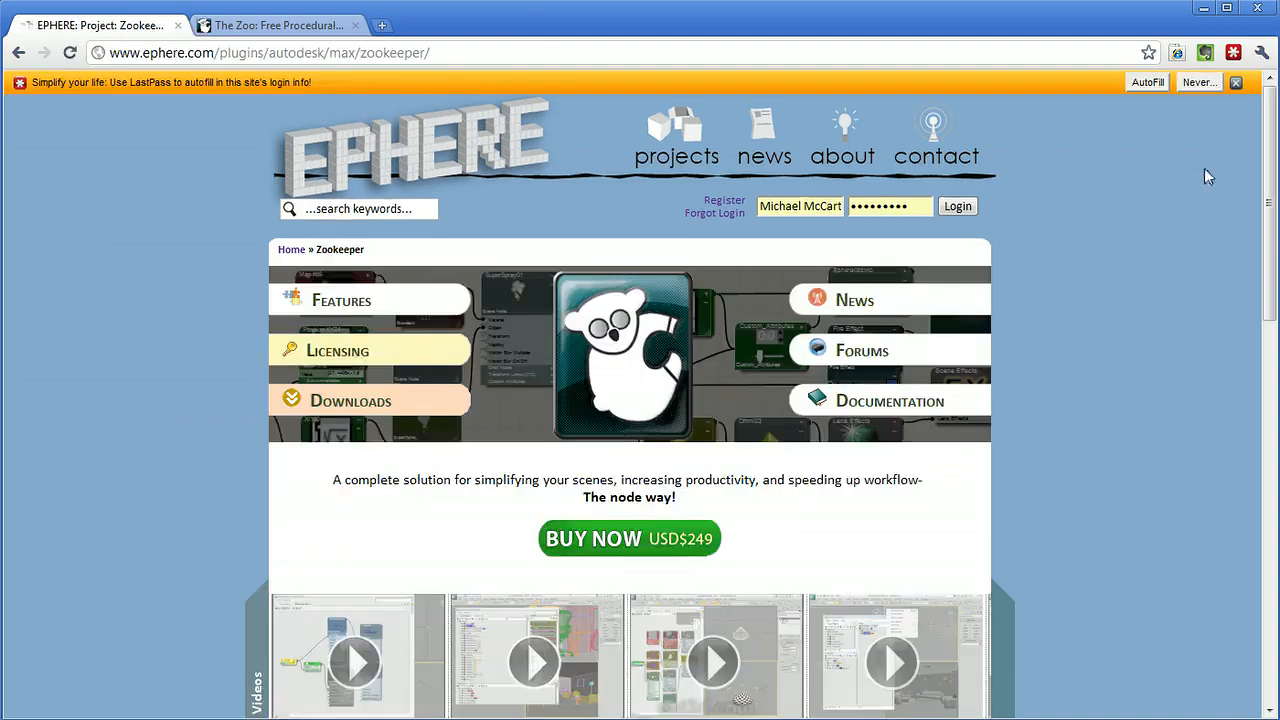
pyautogui.moveTo(1262, 195); pyautogui.dragTo(1250, 352)
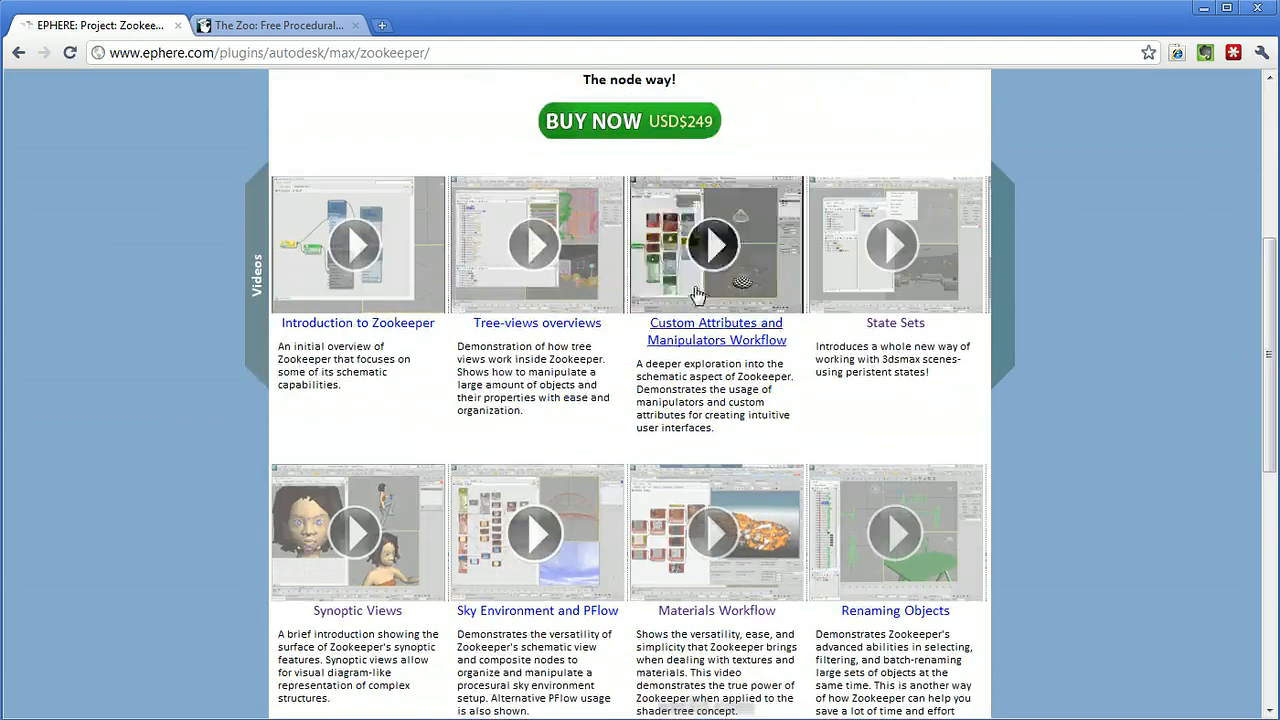
# Open the Features section of the Zookeeper project page and look through the feature list.
pyautogui.moveTo(1110, 576)
pyautogui.mouseDown(button='middle')
pyautogui.moveTo(1117, 538)
pyautogui.moveTo(1080, 295)
pyautogui.moveTo(1060, 301)
pyautogui.mouseUp(button='middle')
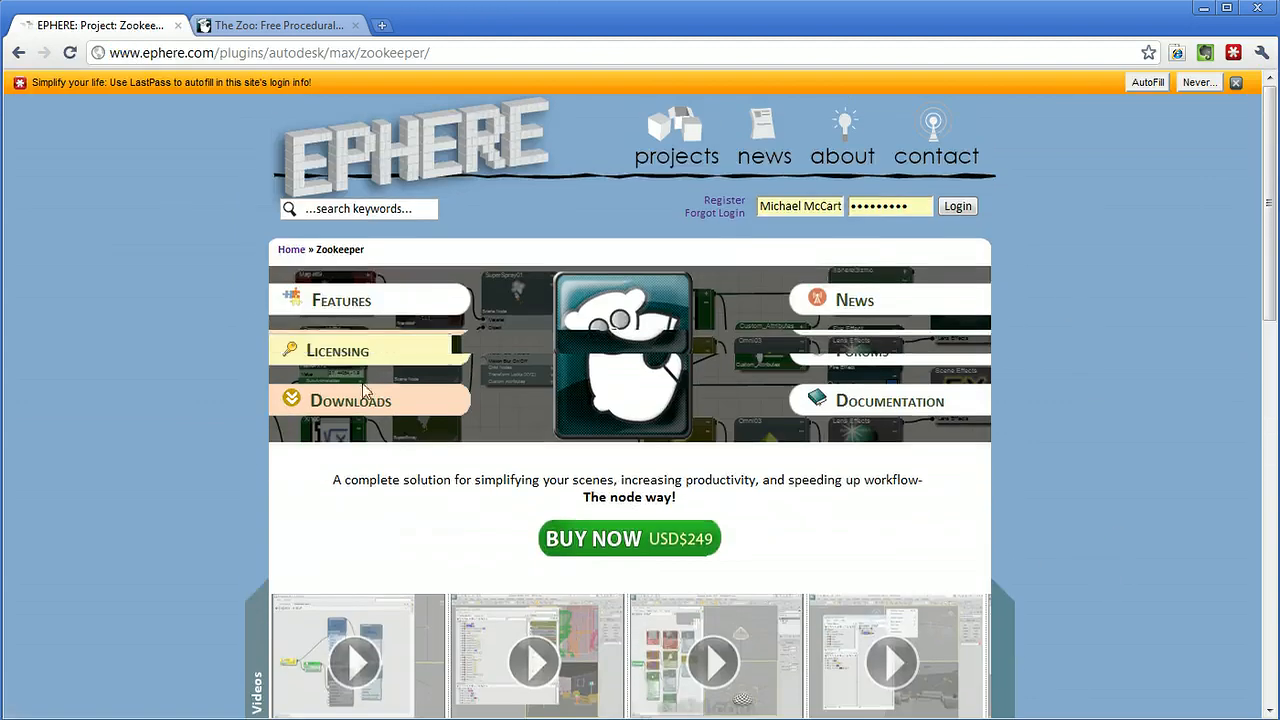
pyautogui.click(418, 314)
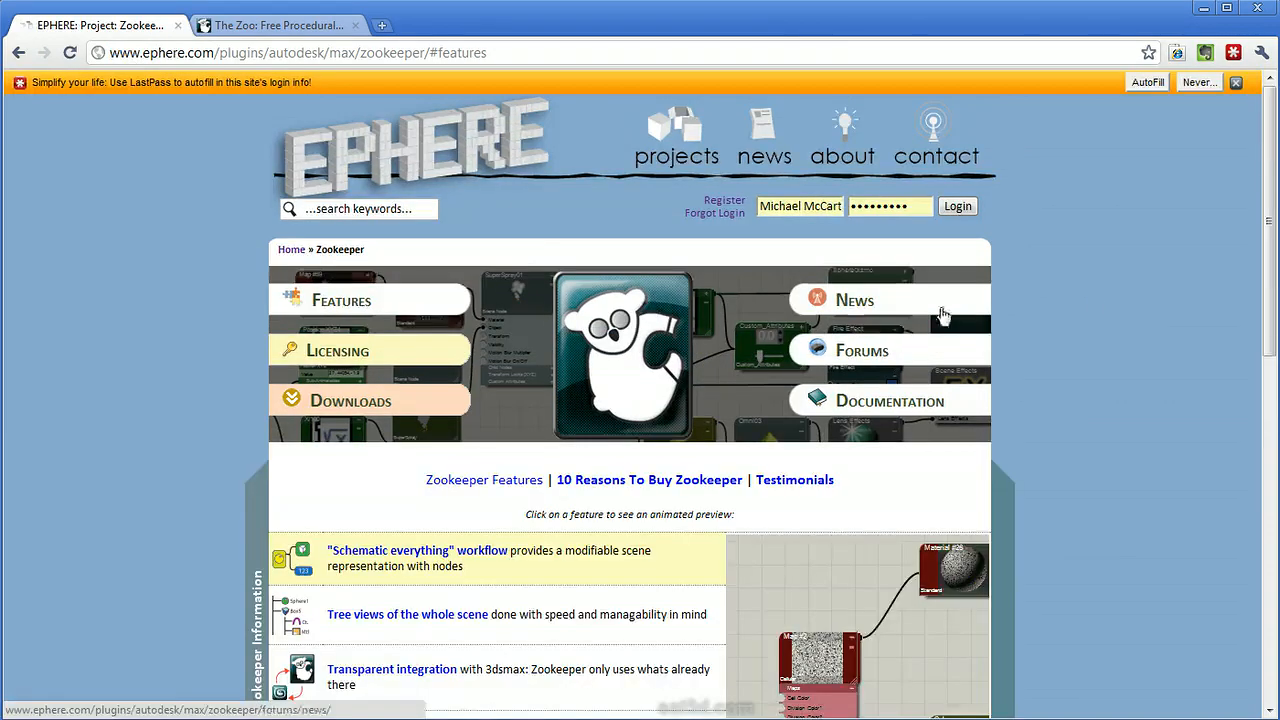
pyautogui.moveTo(1095, 293); pyautogui.dragTo(1109, 402, button='middle')
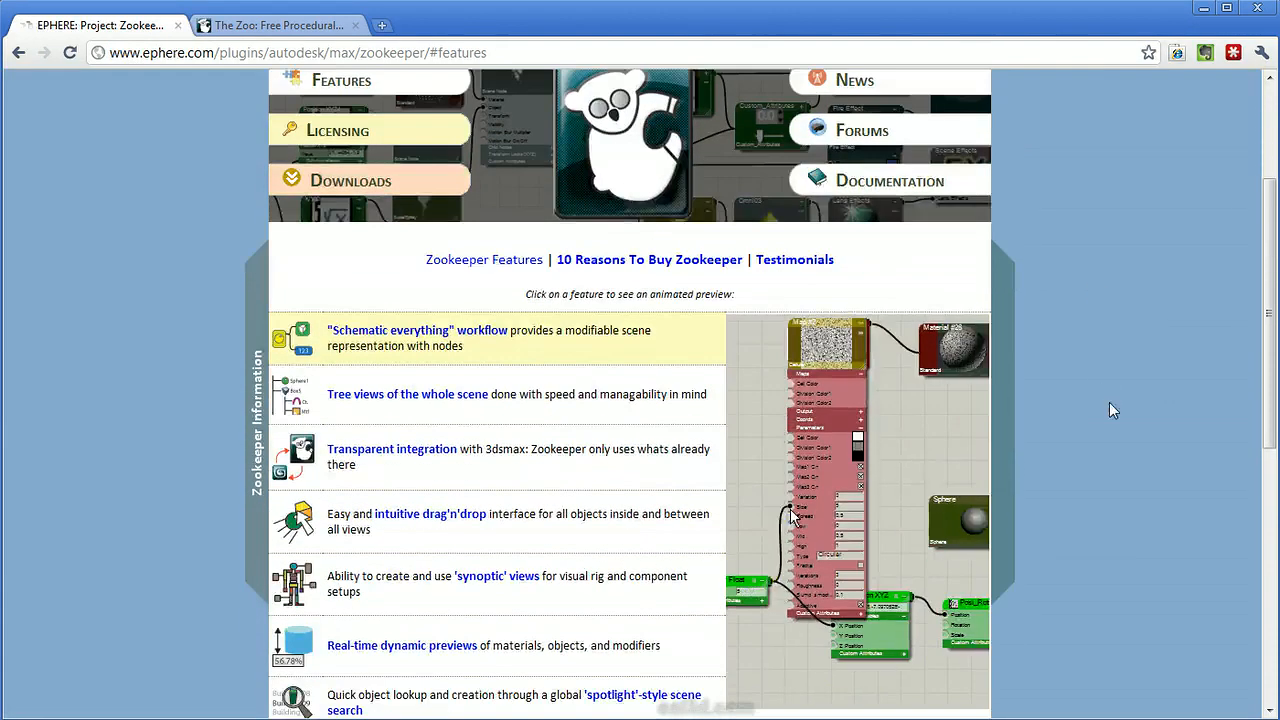